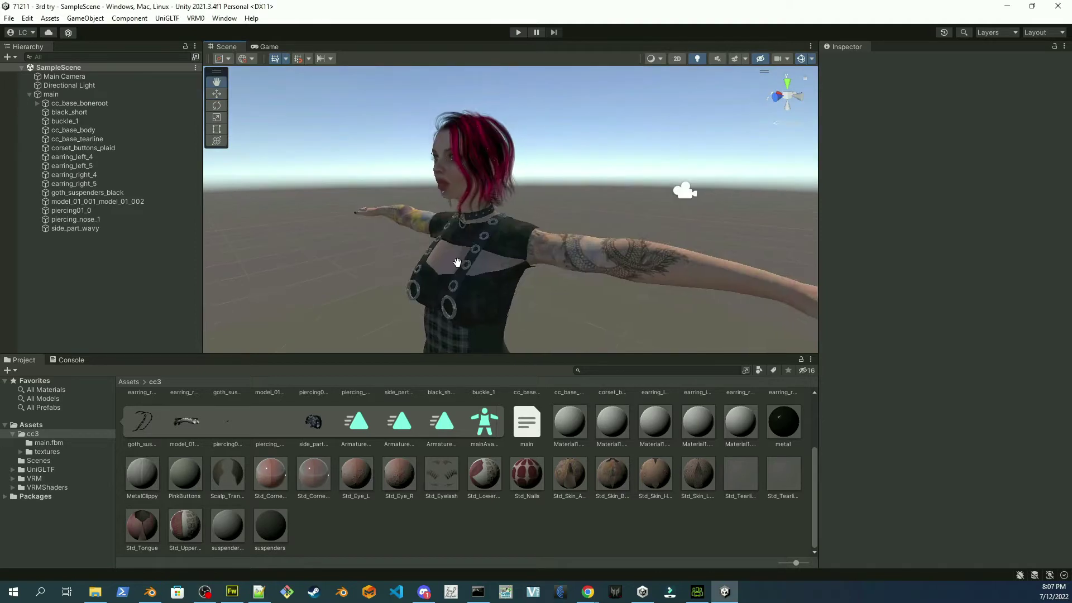
Select the character's body mesh and examine its full list of blend shapes.
left_click_drag(457, 263, 486, 262, "alt")
middle_click_drag(487, 263, 574, 284)
left_click_drag(574, 285, 467, 240, "alt")
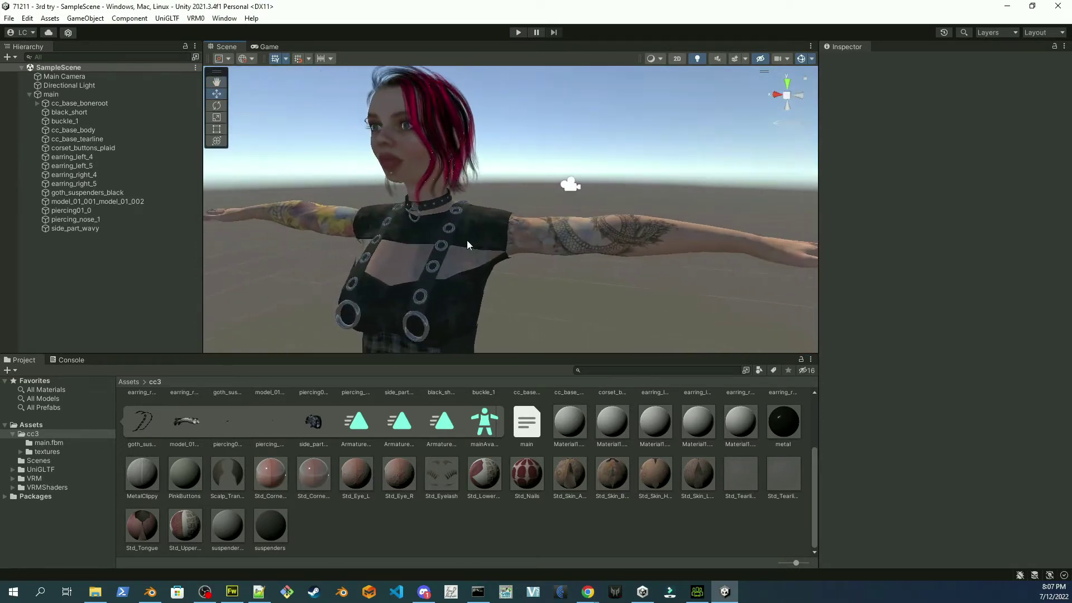
left_click(409, 158)
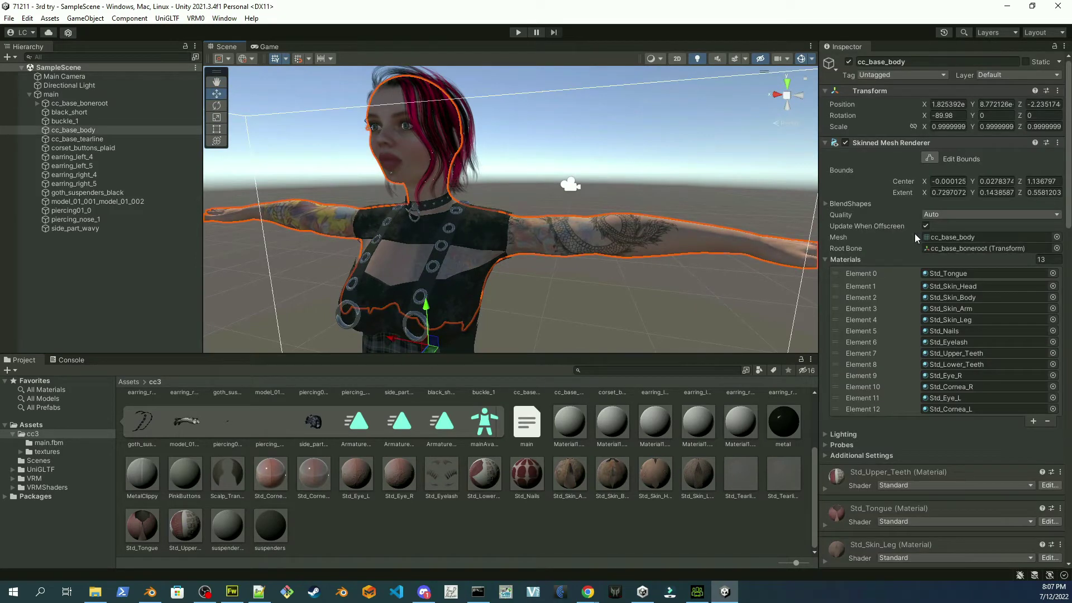
left_click(826, 203)
scroll(870, 377, "down", 15)
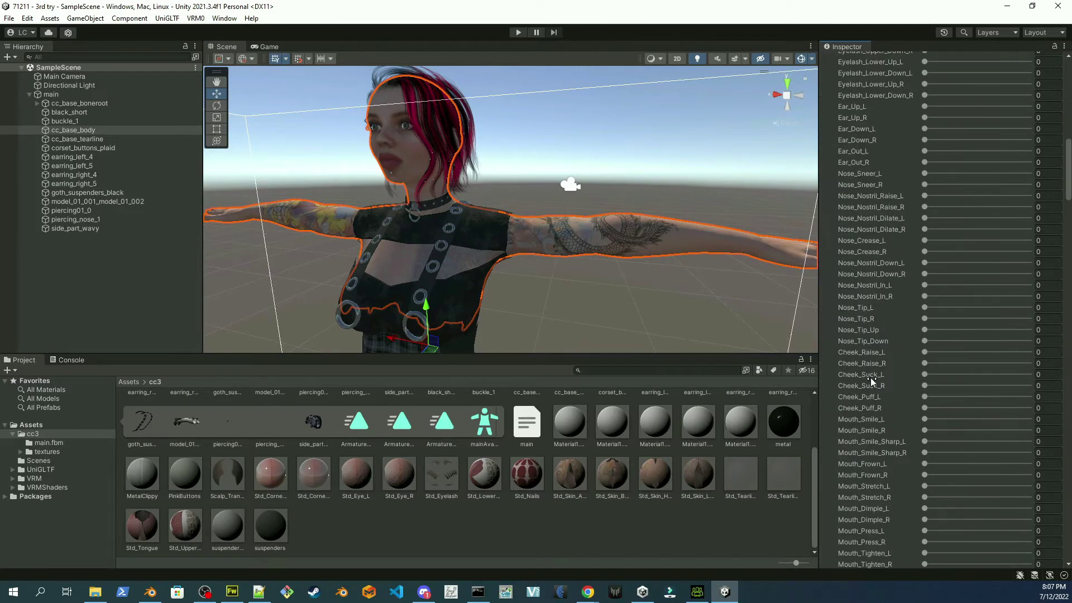
scroll(870, 378, "down", 20)
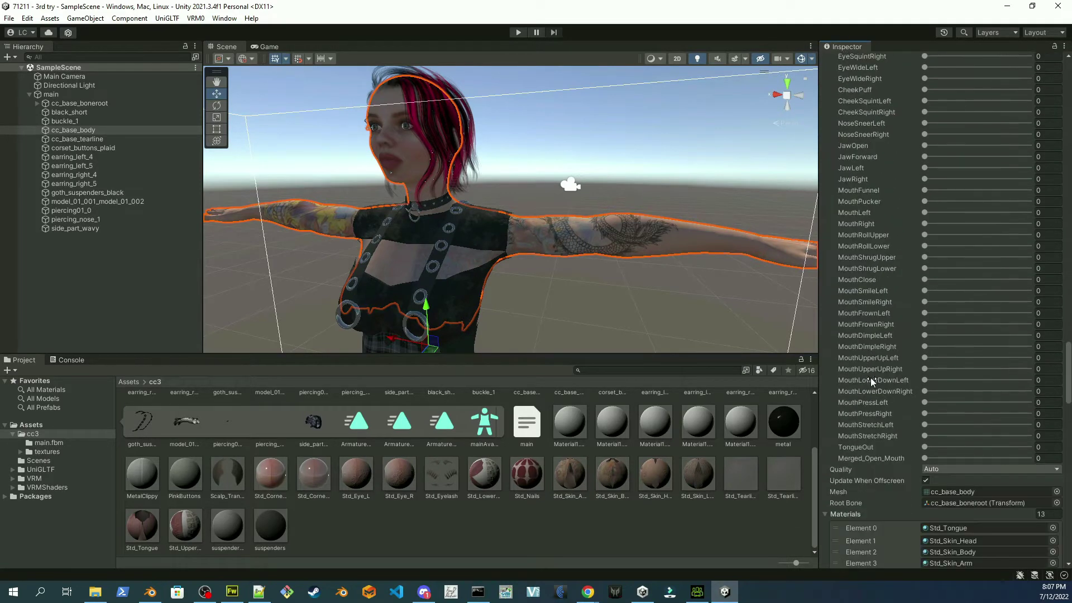
scroll(870, 378, "up", 20)
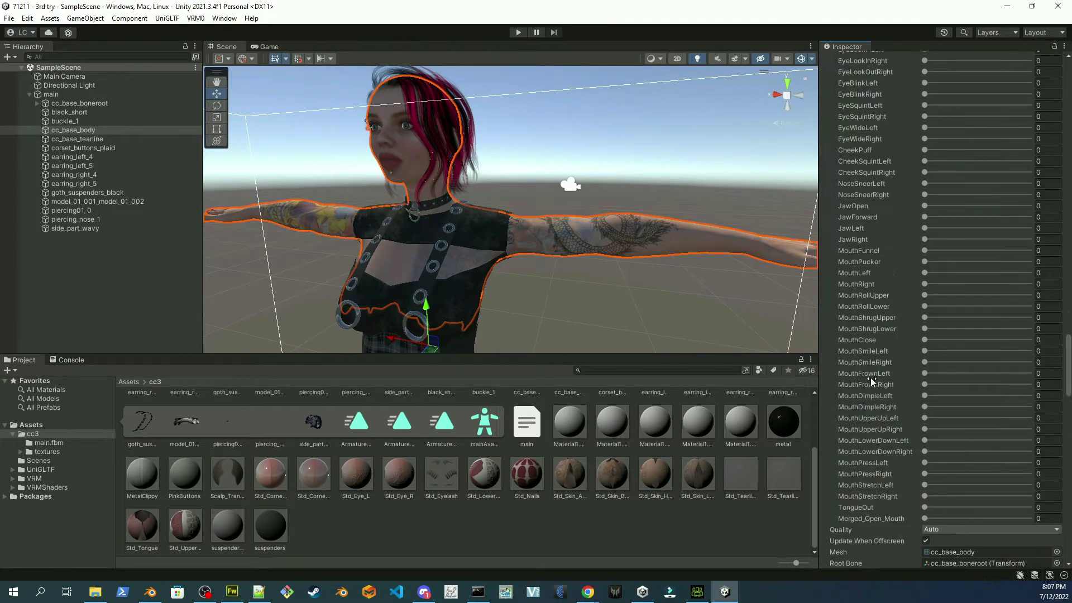
scroll(869, 378, "up", 20)
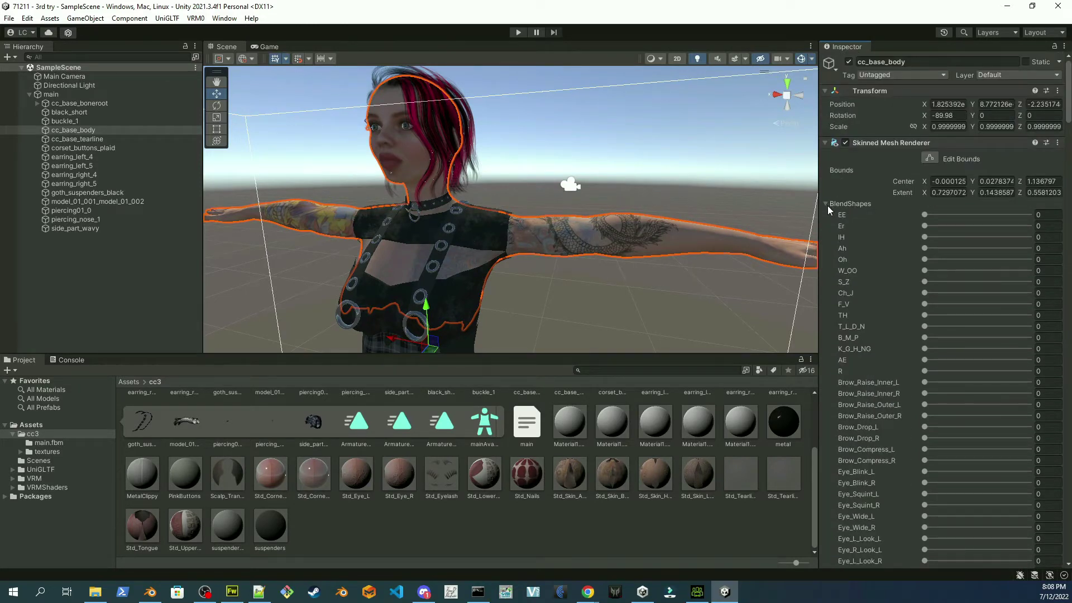
left_click(823, 203)
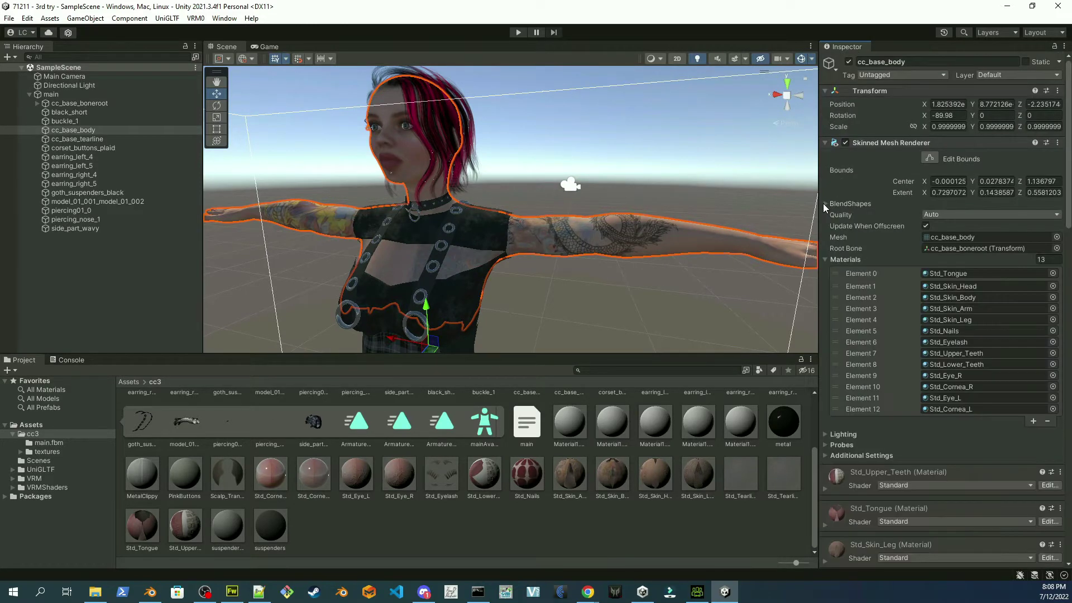
Locate the avatar assigned to the main model and open its avatar configuration.
left_click(127, 95)
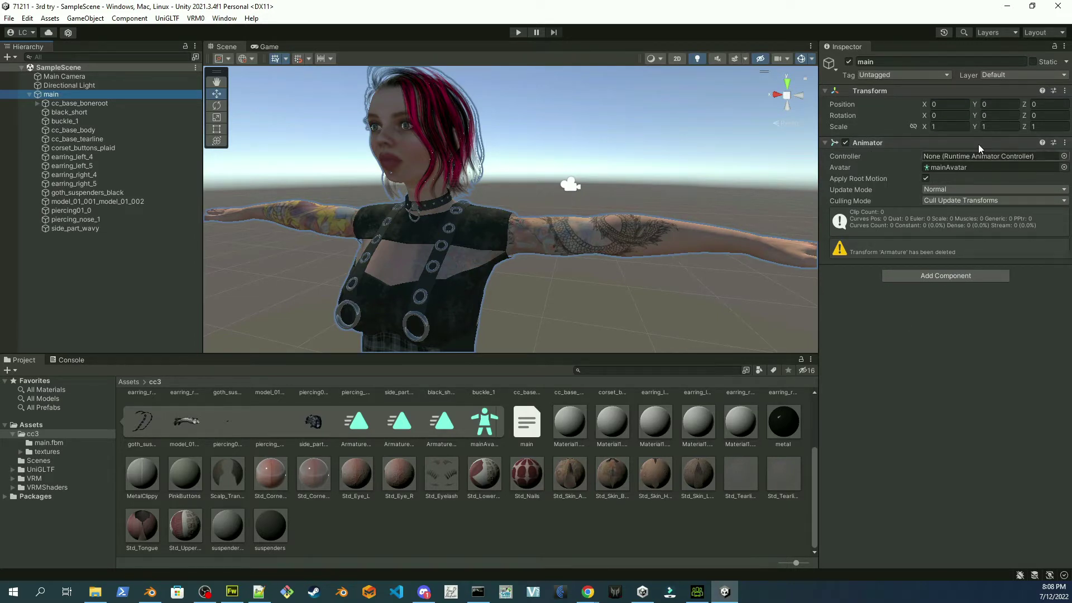
left_click(955, 169)
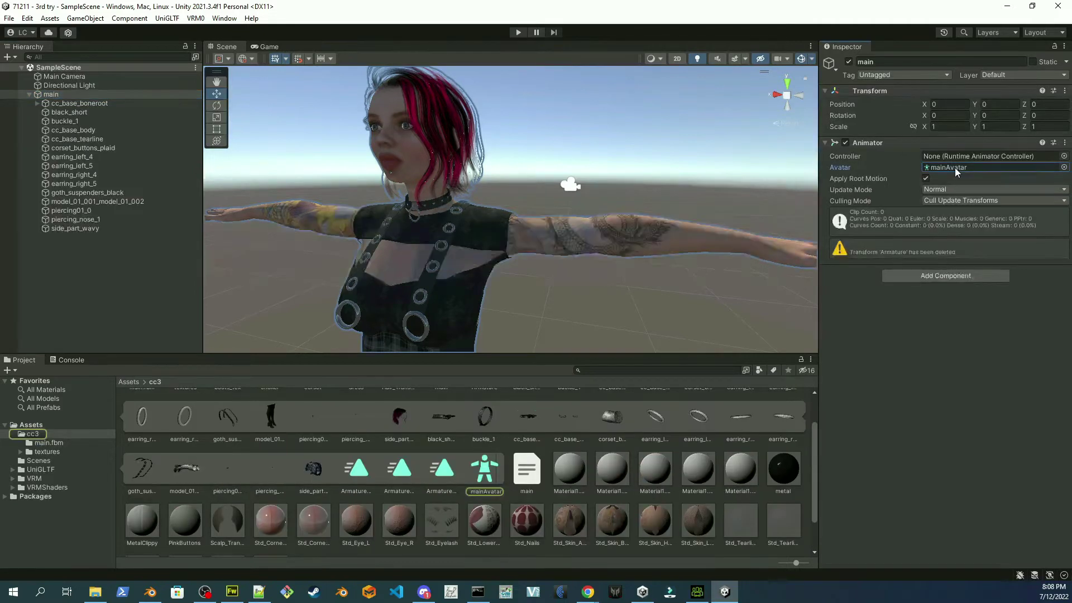
left_click(491, 469)
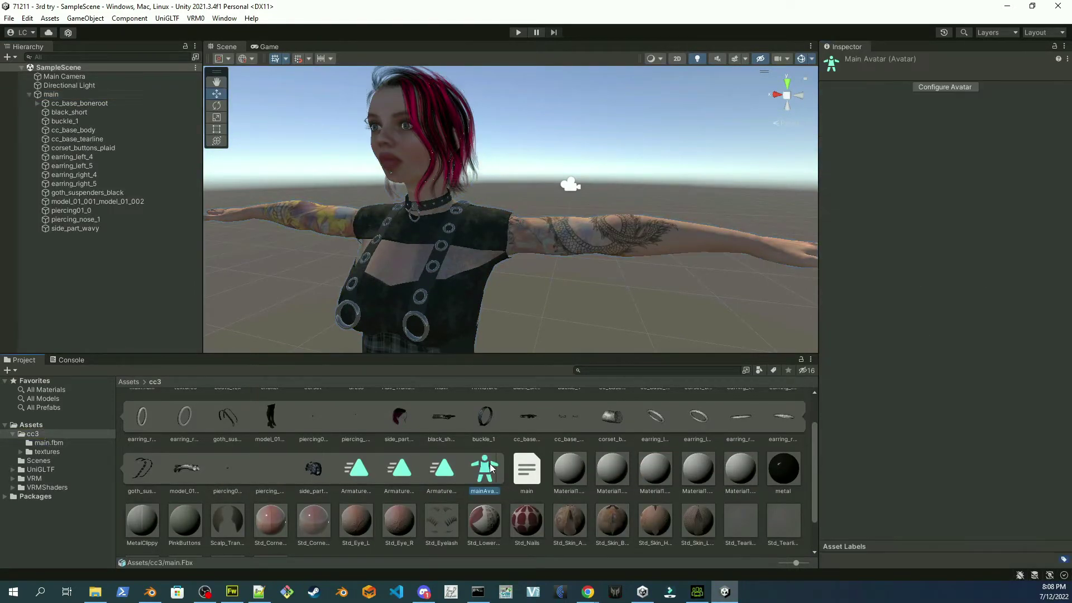
left_click(949, 86)
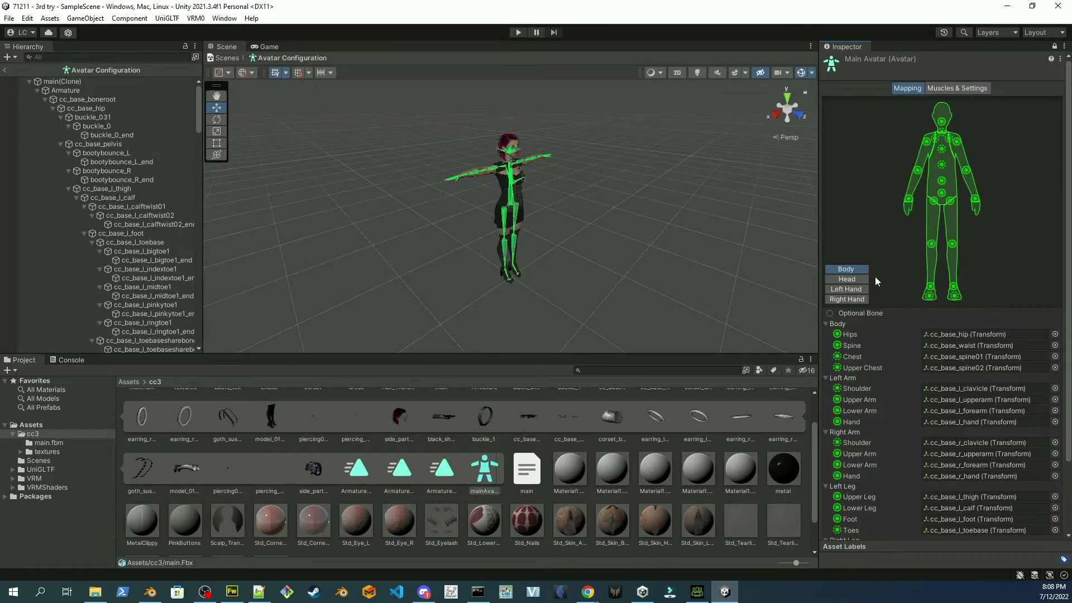
Clear the Jaw bone assignment in the avatar's head mapping and apply the change.
left_click(855, 281)
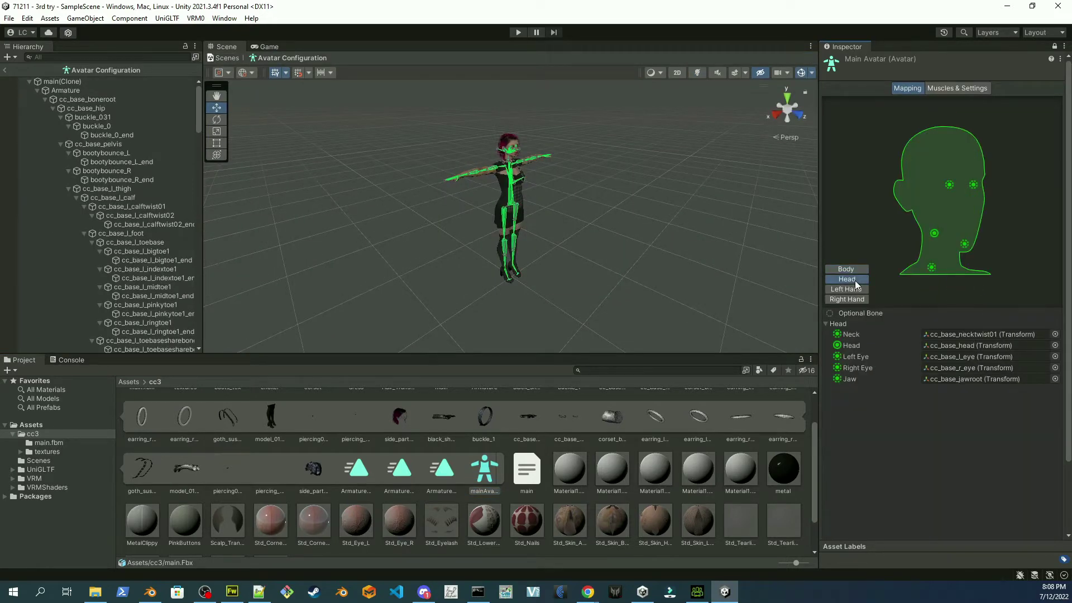
left_click(964, 244)
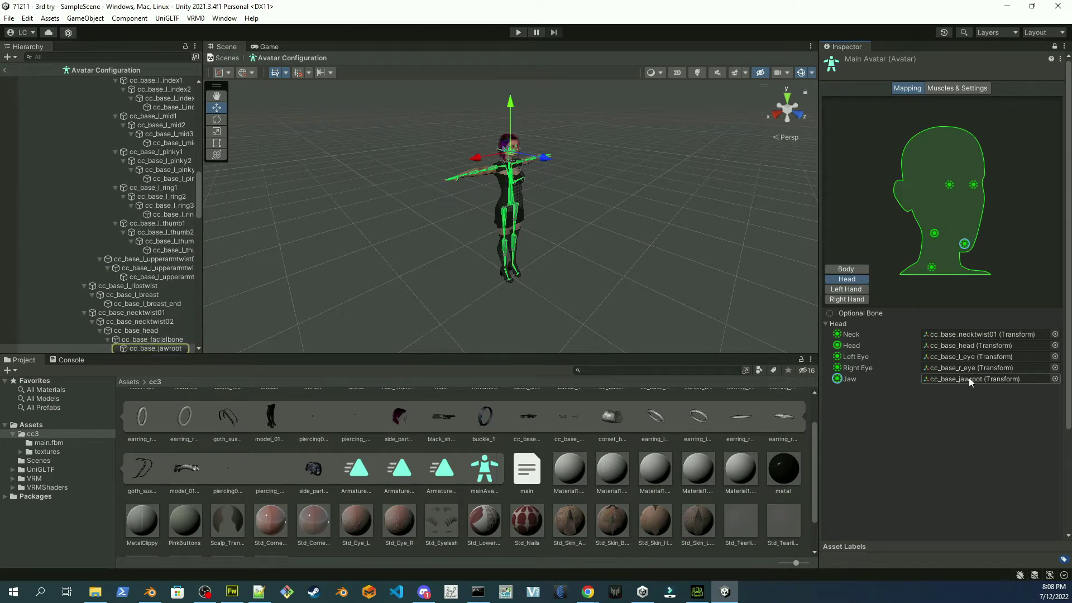
key("Delete")
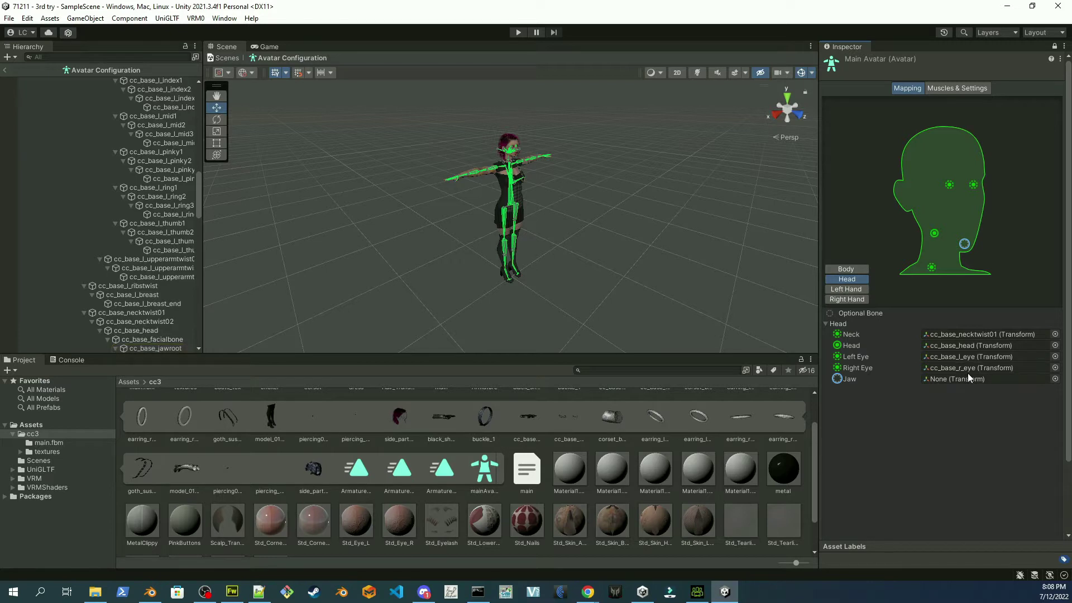
scroll(949, 425, "down", 3)
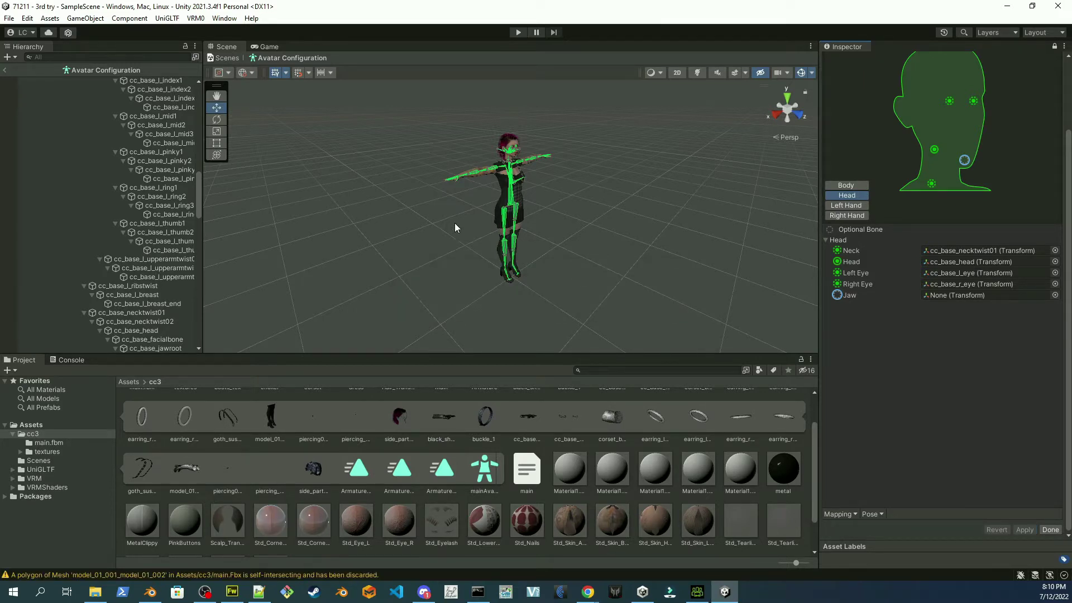
Review the avatar's body bone mapping against the model from the front, and finish the avatar configuration.
scroll(460, 220, "up", 5)
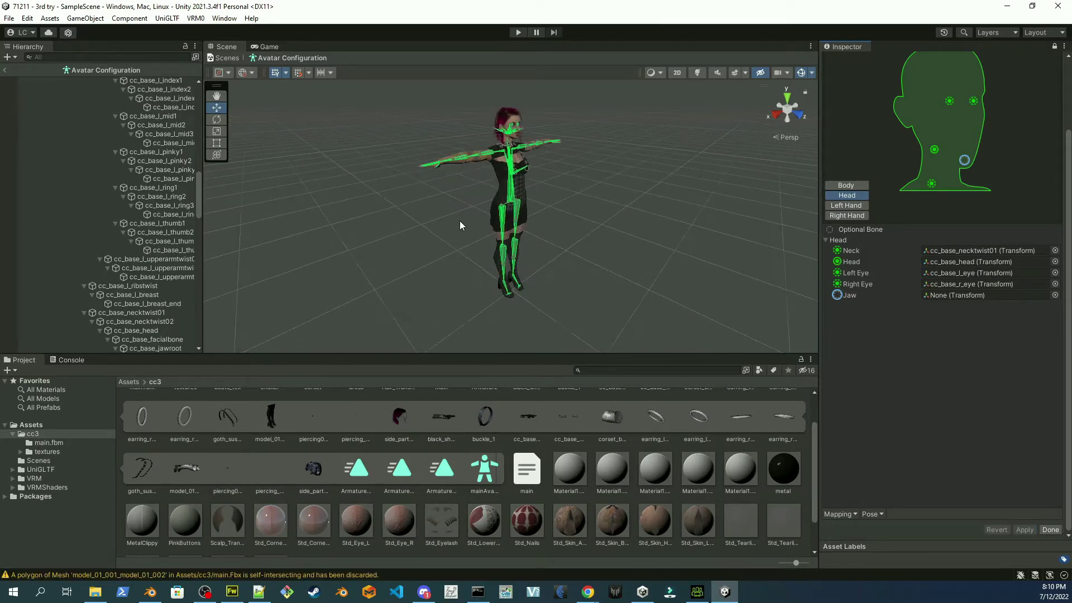
left_click(849, 185)
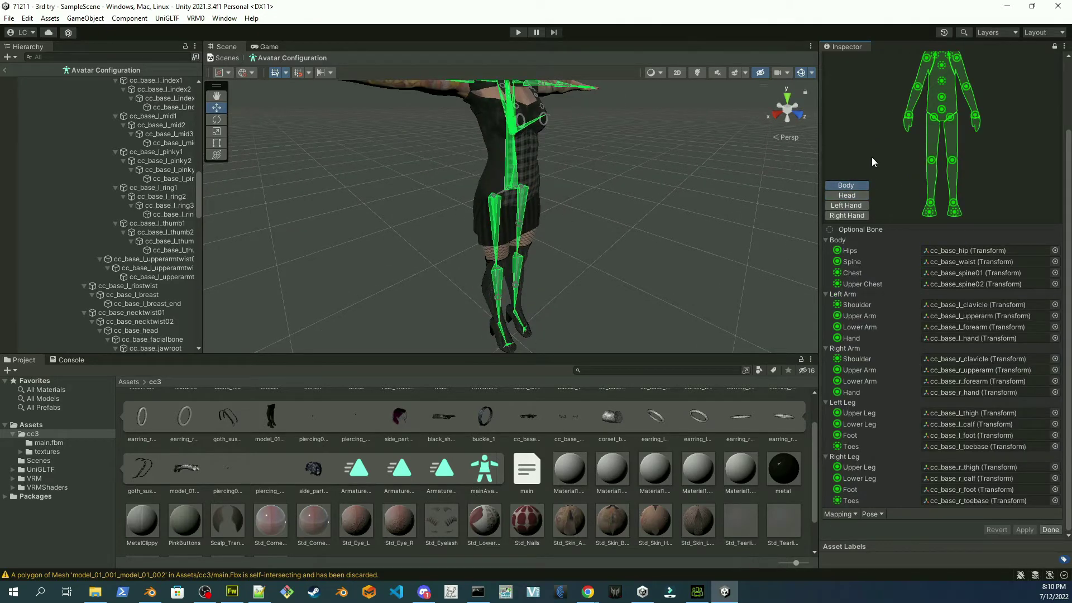
scroll(873, 162, "up", 3)
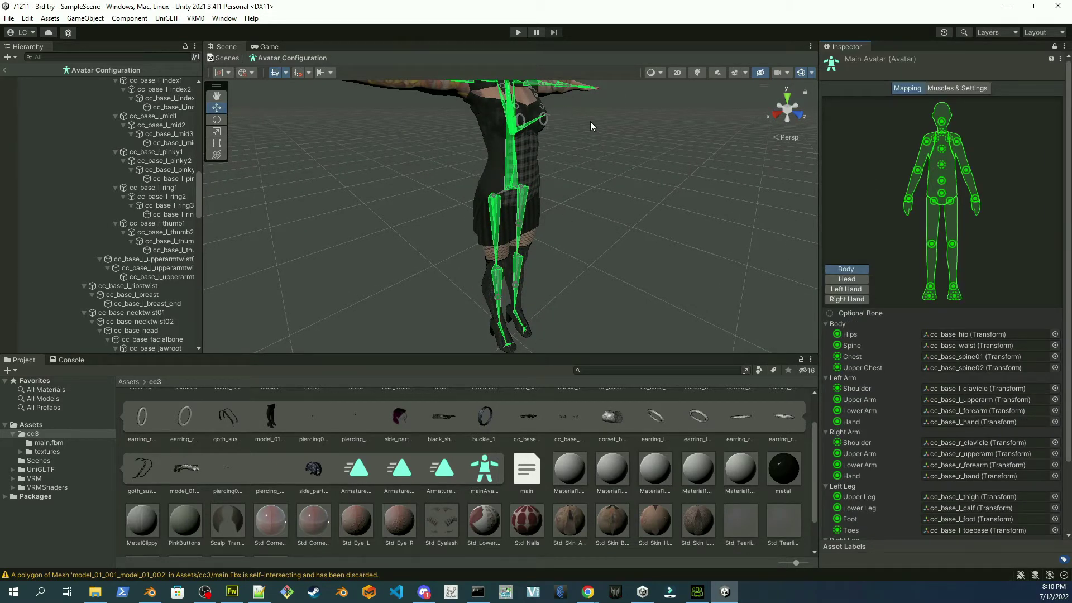
middle_click_drag(591, 122, 615, 195)
left_click_drag(691, 201, 593, 239, "alt")
middle_click_drag(593, 239, 511, 329)
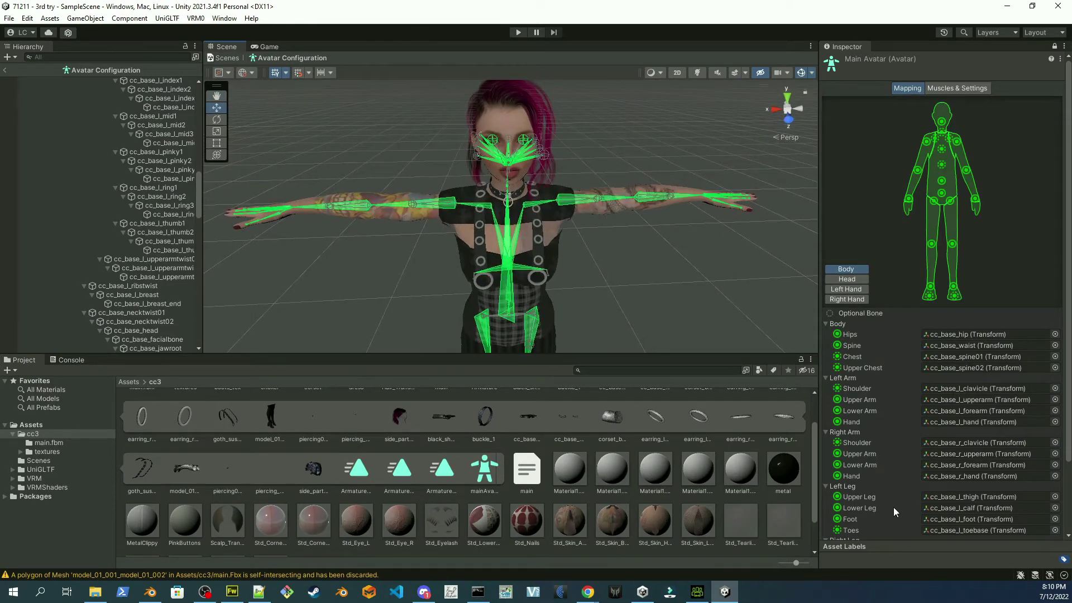
scroll(894, 507, "down", 3)
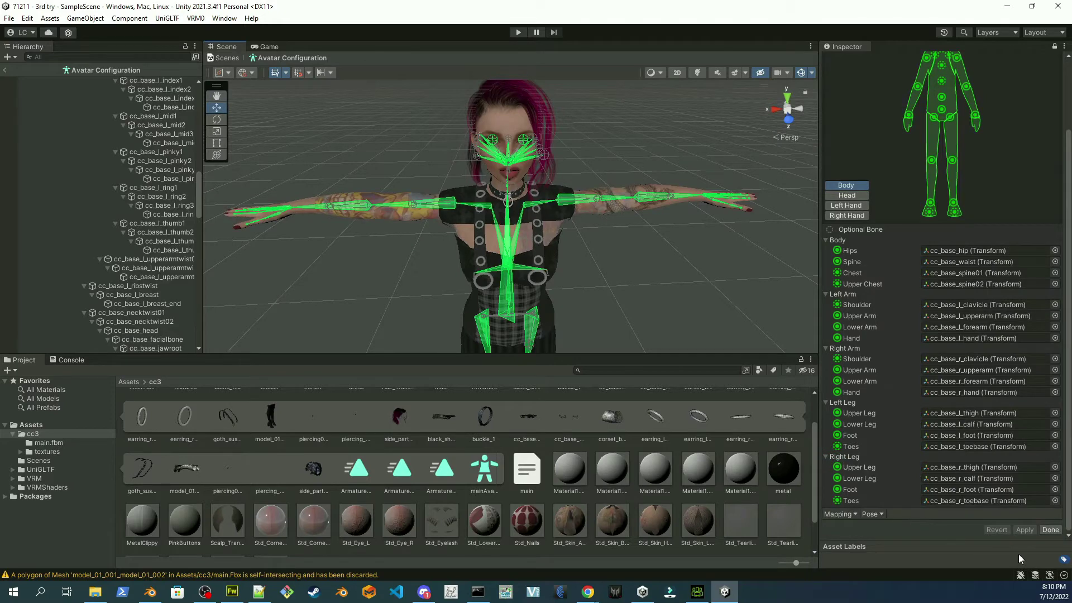
left_click(1051, 530)
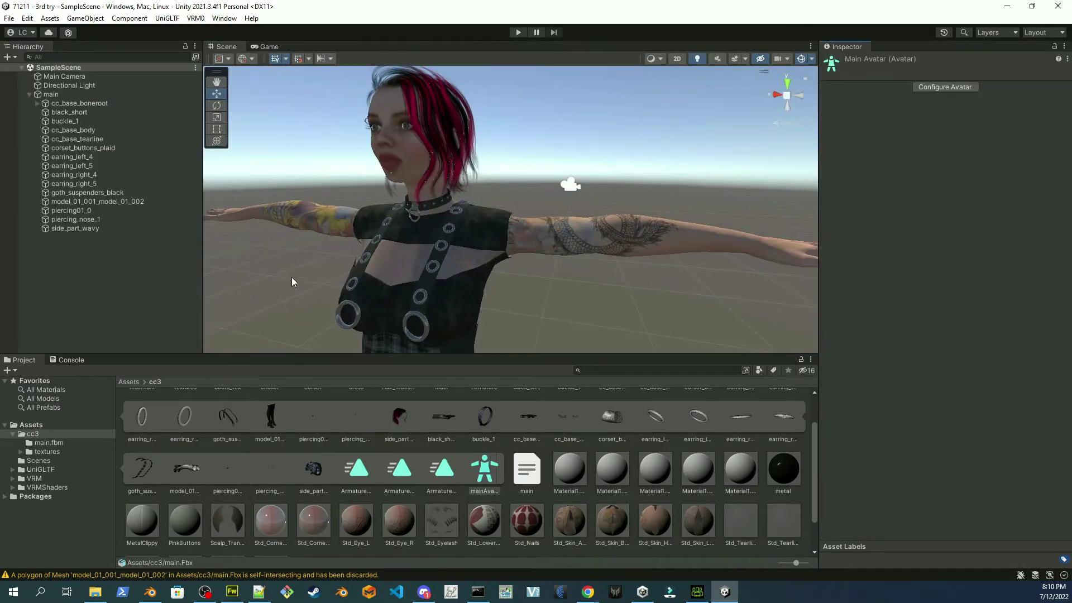
Select the main model, check its assigned avatar, and open the VRM 0 exporter for it.
double_click(95, 96)
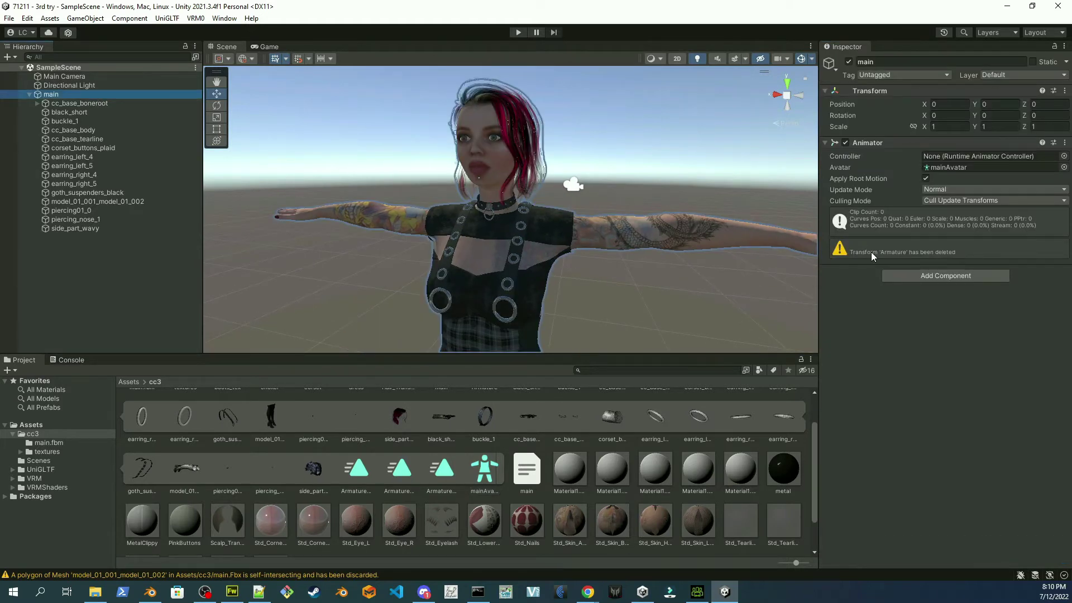
left_click(956, 166)
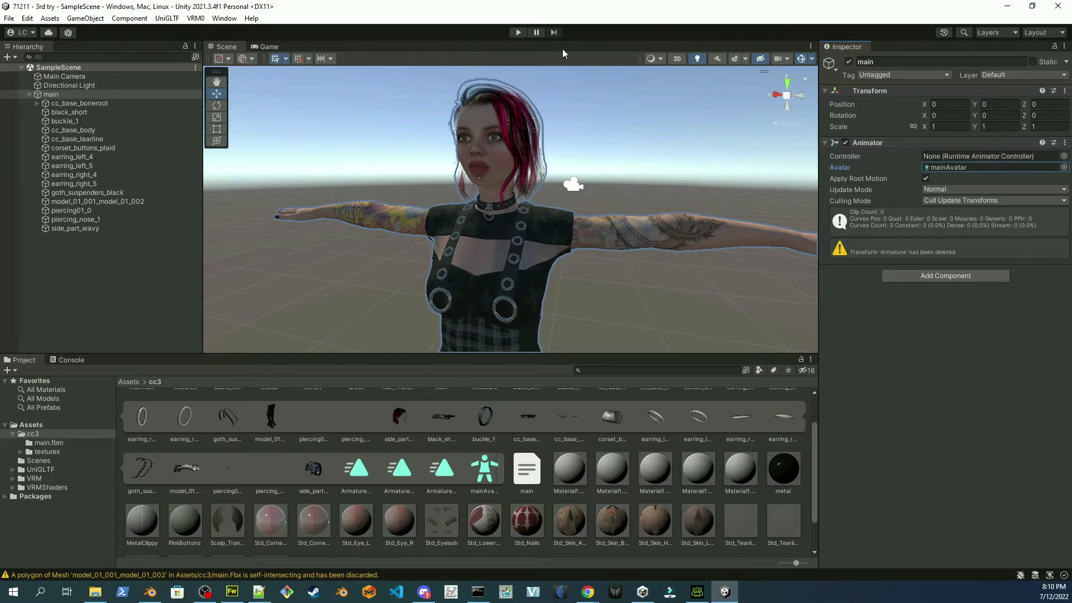
left_click(196, 18)
left_click(221, 31)
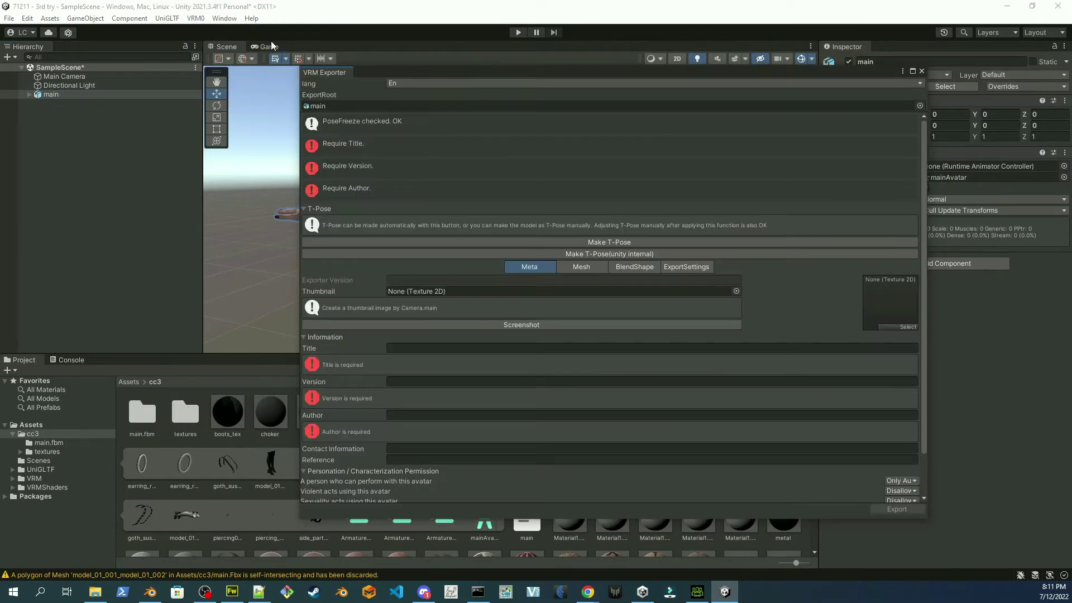
Set the VRM title, version and author to 0 and export the model as main.vrm.
left_click(483, 348)
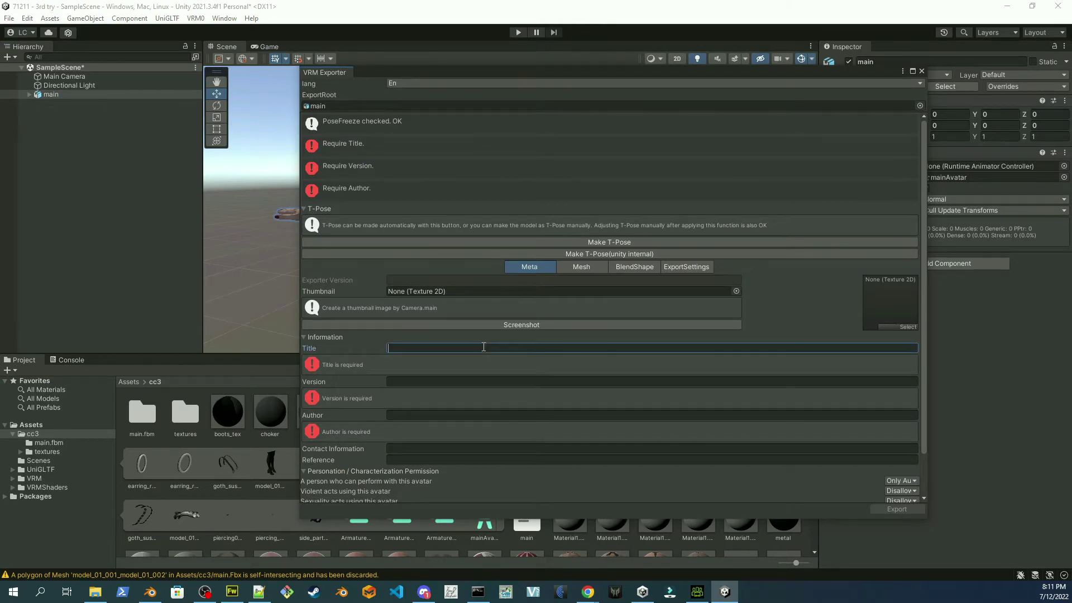
type("0")
left_click(500, 337)
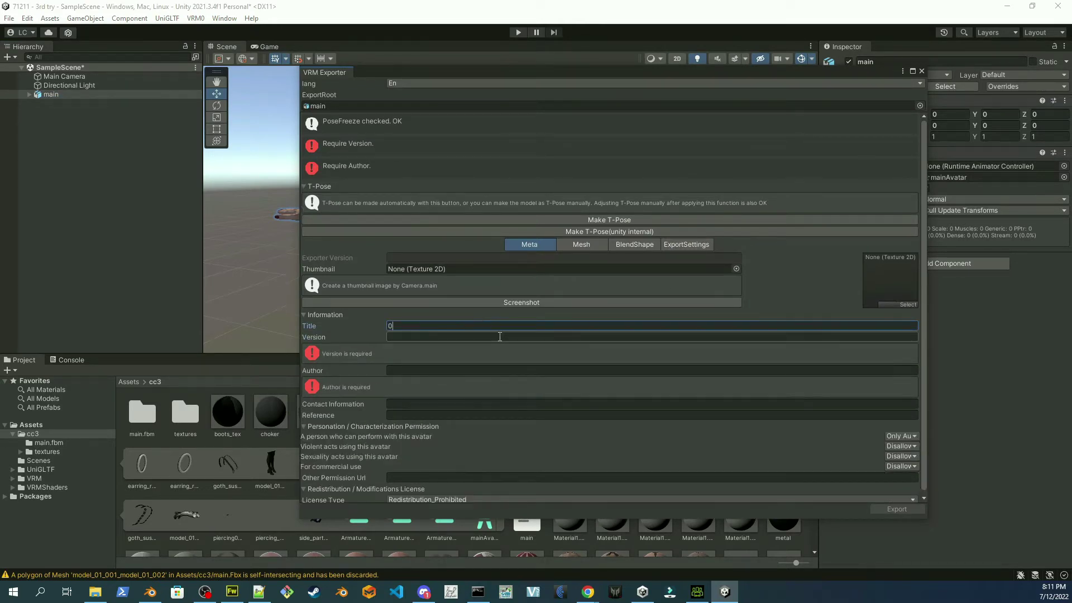
type("0")
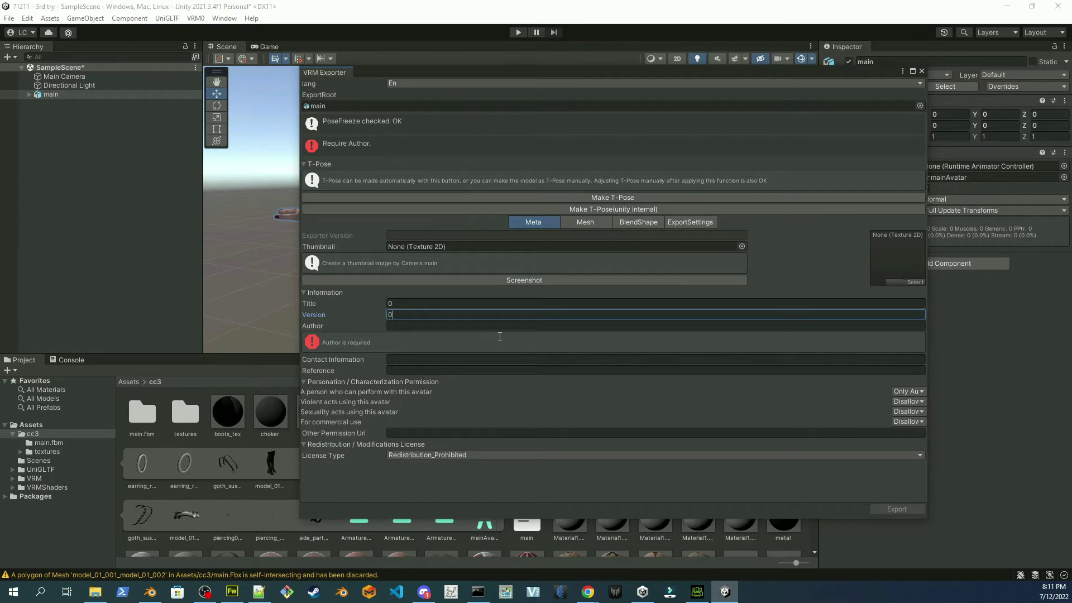
left_click(522, 324)
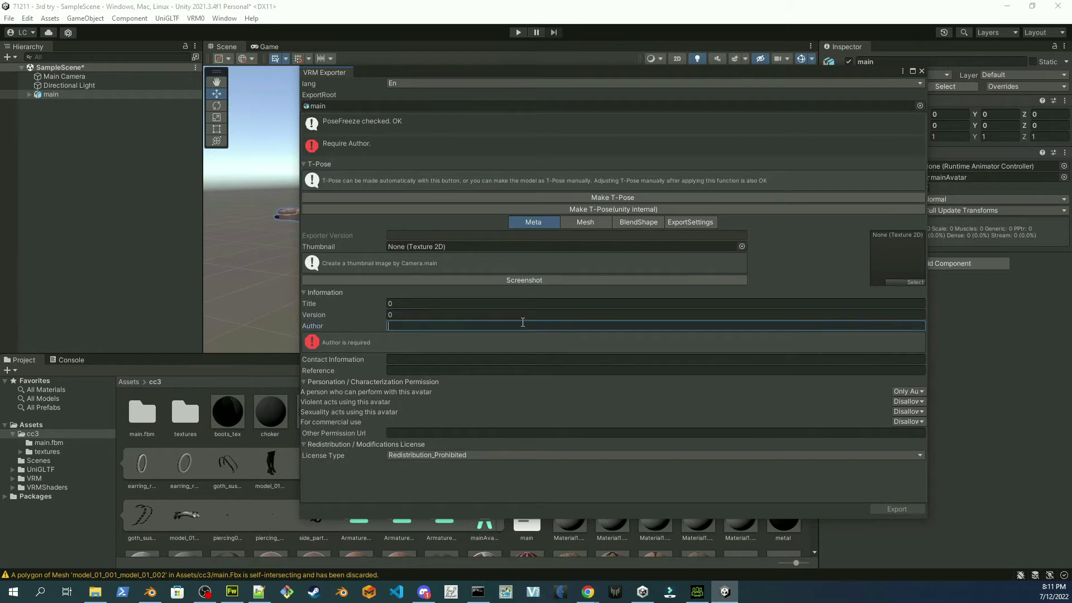
type("0")
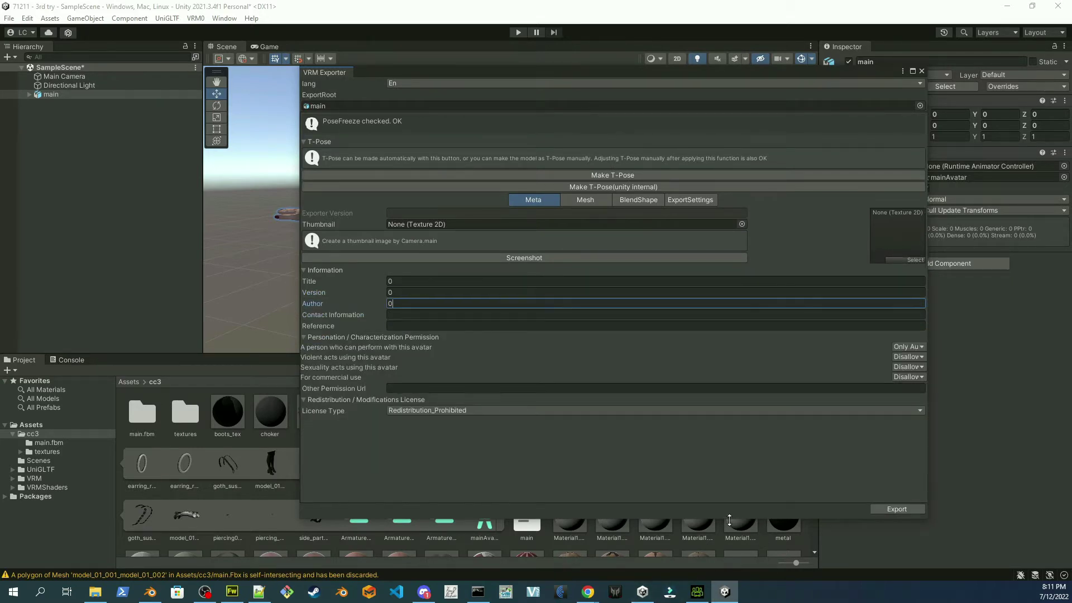
left_click(896, 508)
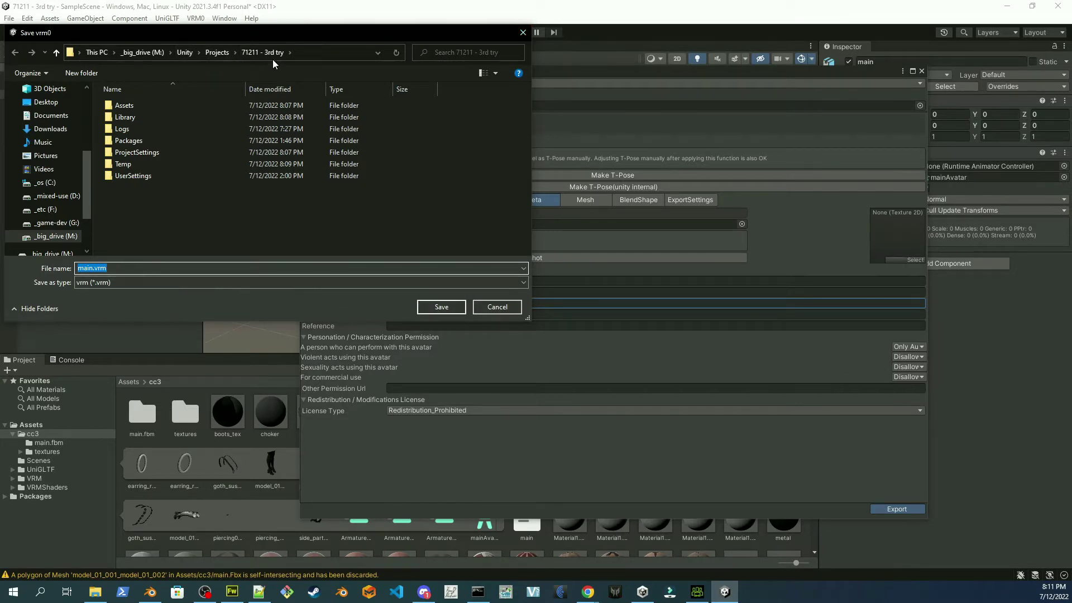
left_click(442, 308)
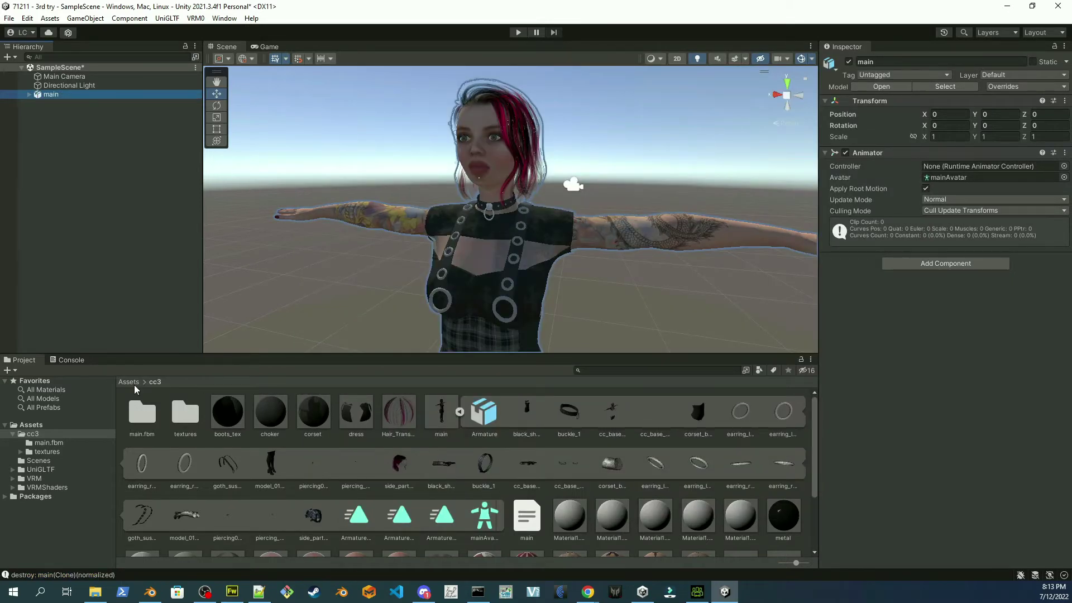
Create a folder named vrm-import in the project's root Assets folder.
left_click(134, 382)
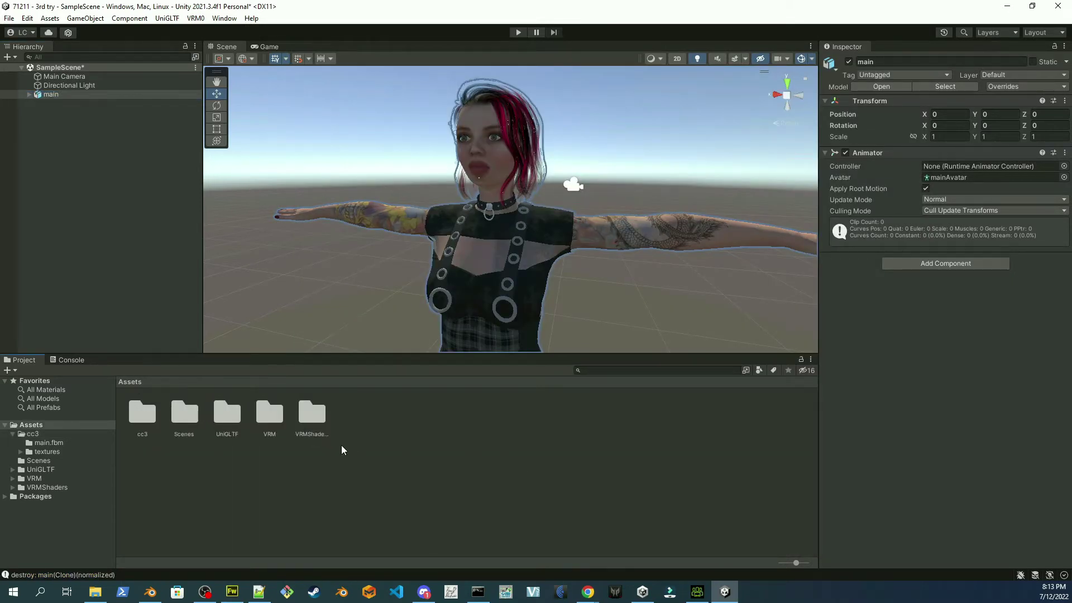
right_click(390, 412)
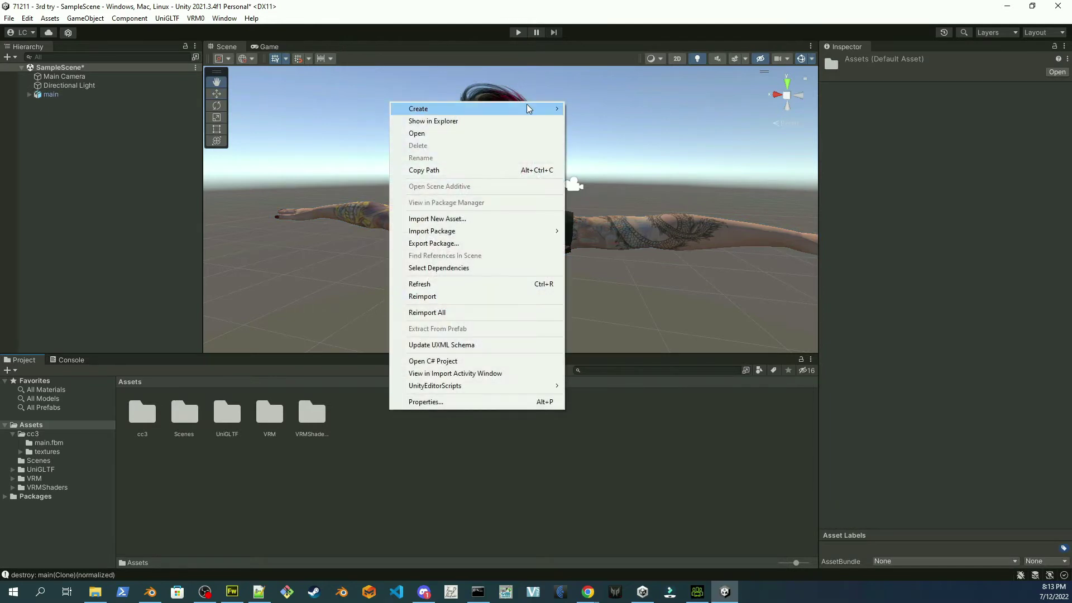
mouse_move(528, 107)
left_click(621, 87)
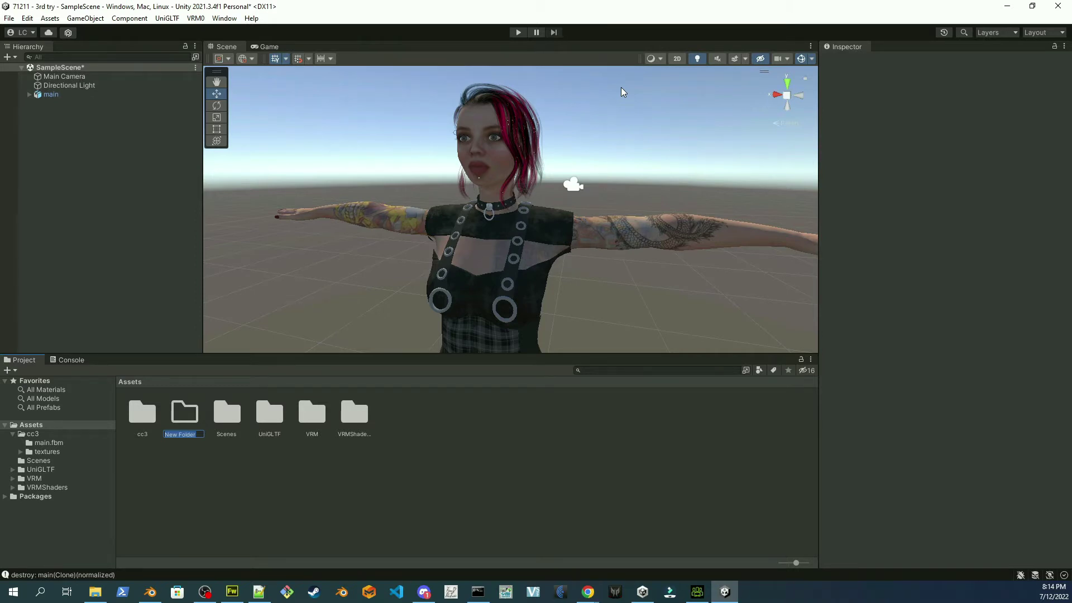
type("vrm-import")
key("Return")
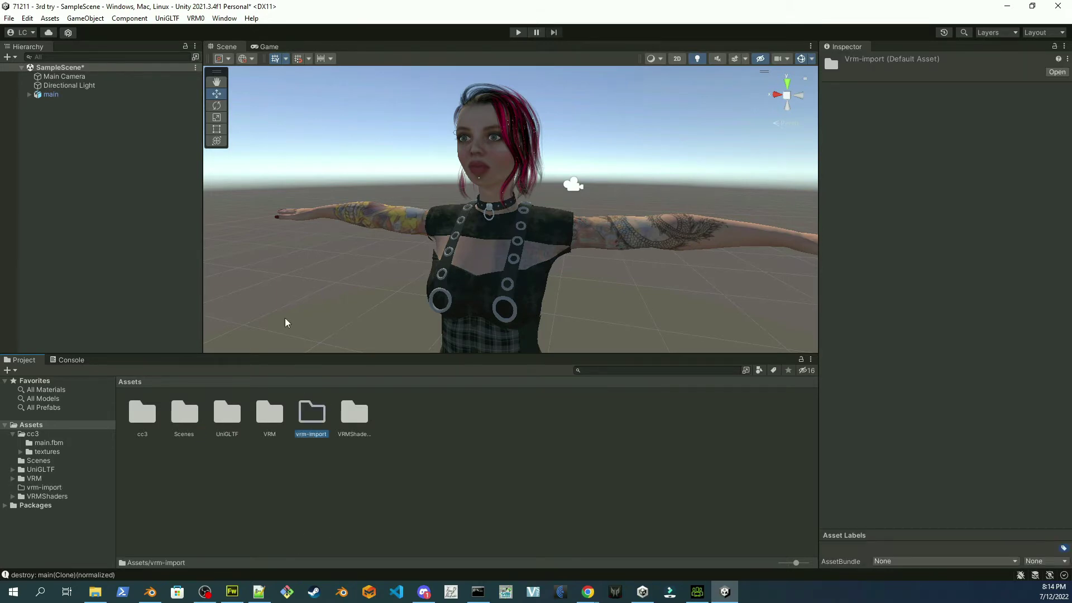
Import main.vrm as a VRM 0.x model and save its prefab as main.prefab in the vrm-import folder.
left_click(191, 19)
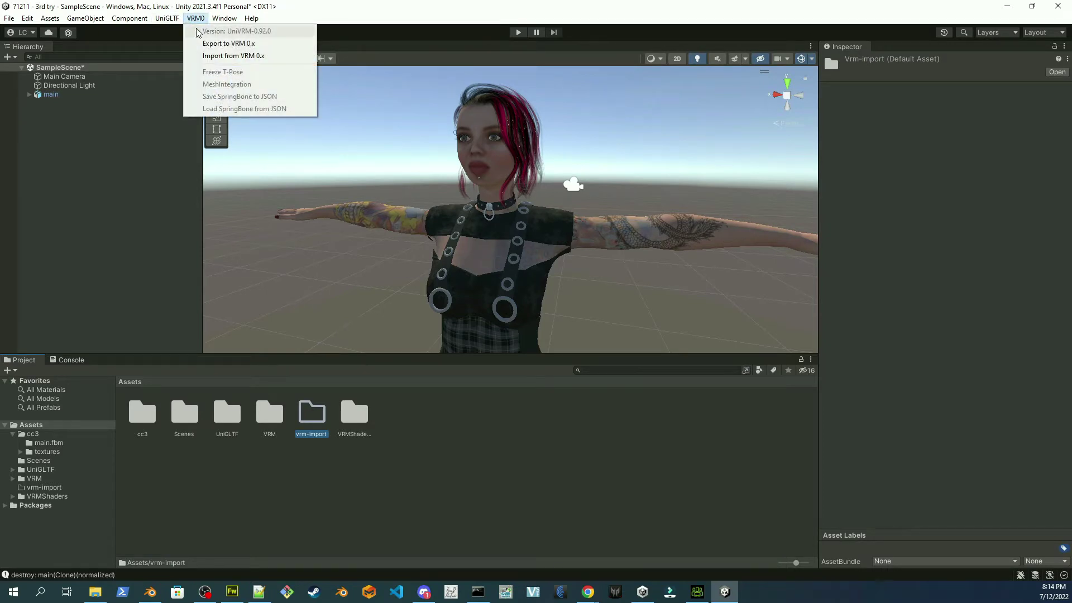
left_click(209, 57)
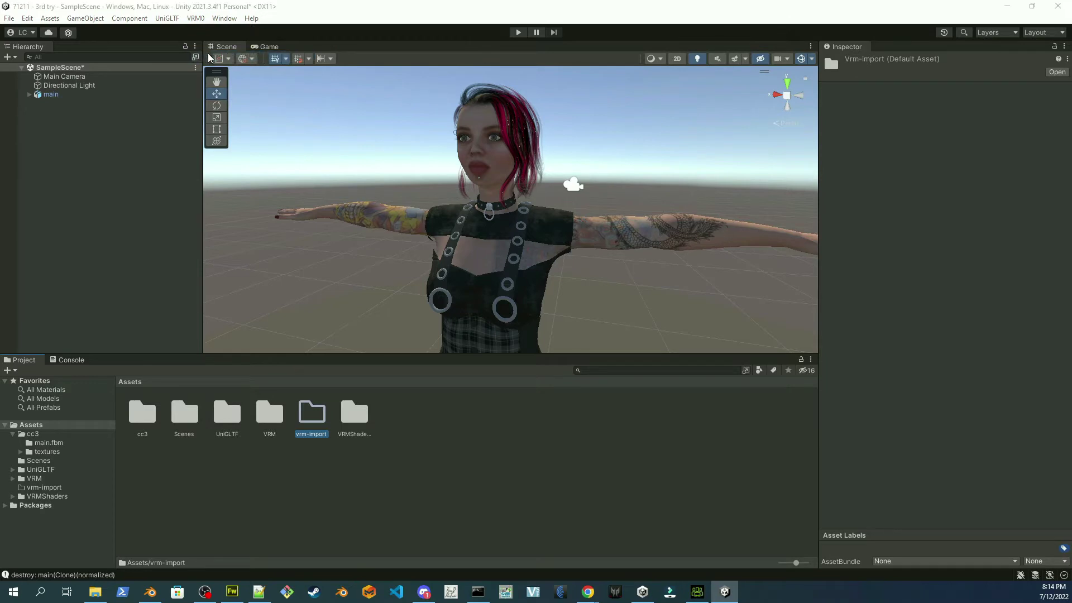
left_click_drag(285, 36, 694, 102)
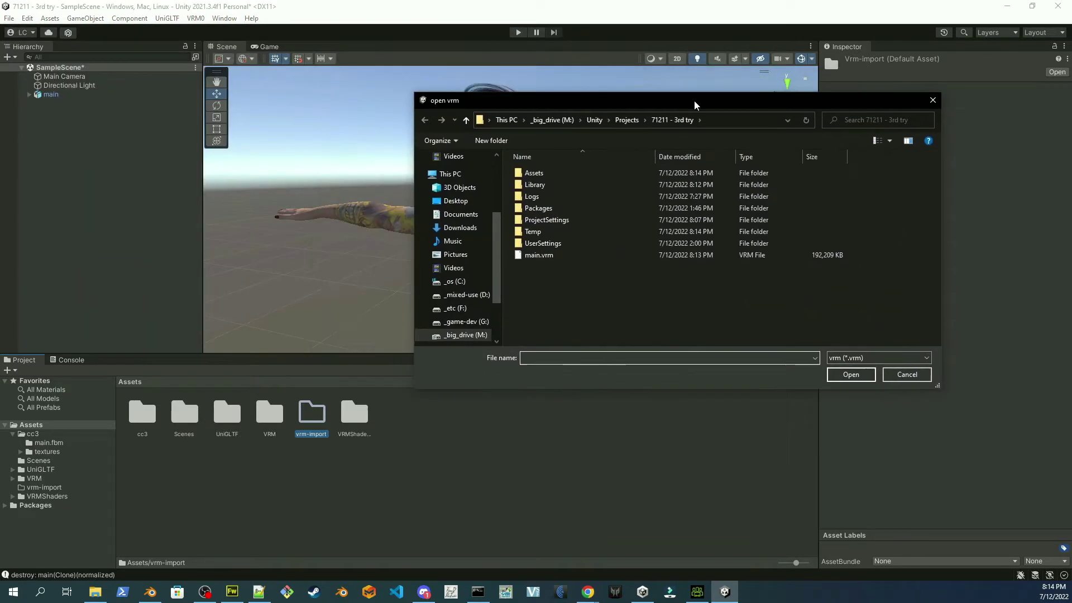
double_click(591, 257)
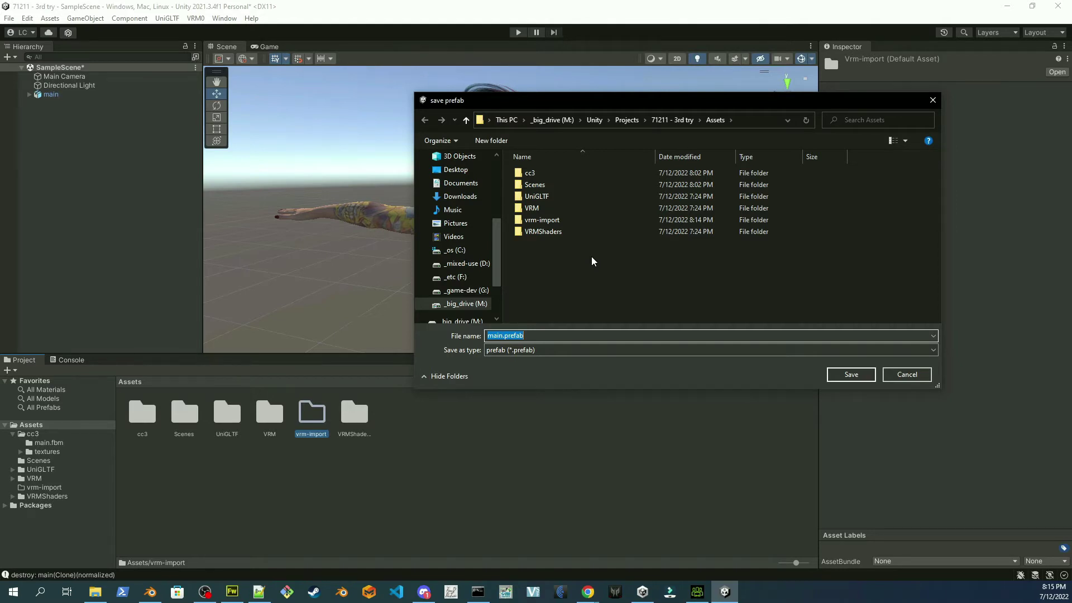
double_click(571, 219)
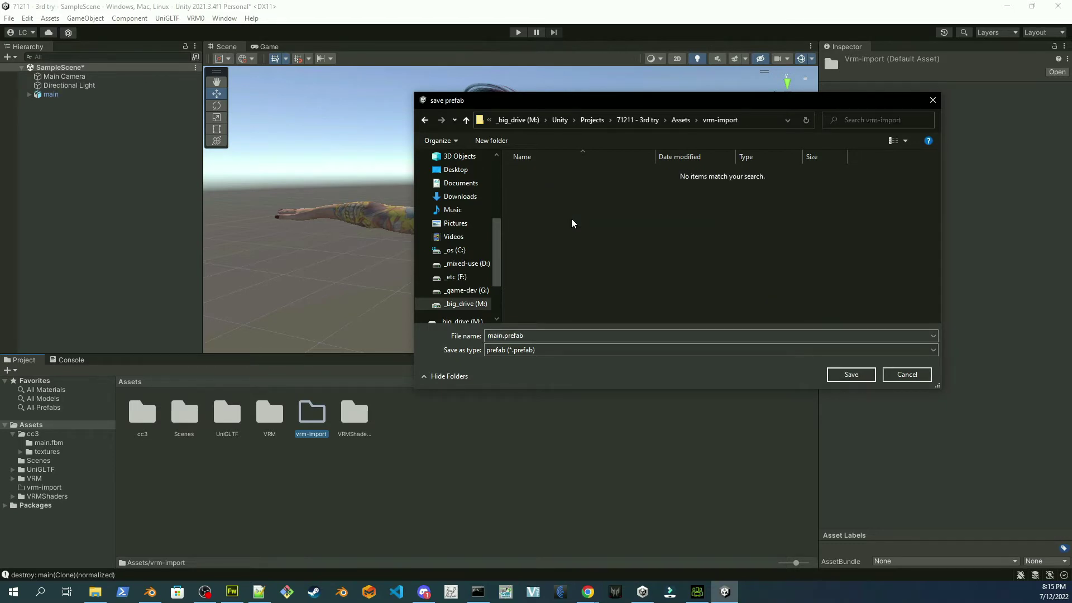
left_click(849, 375)
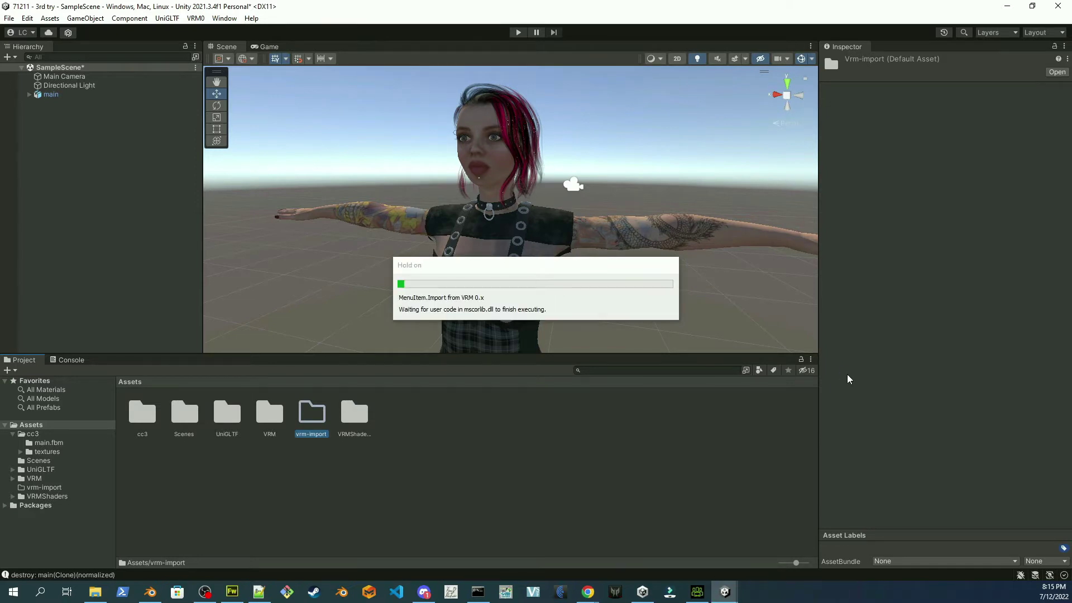
Create a scene named vrm-setup in the Scenes folder and open it, saving the changes to SampleScene.
double_click(183, 425)
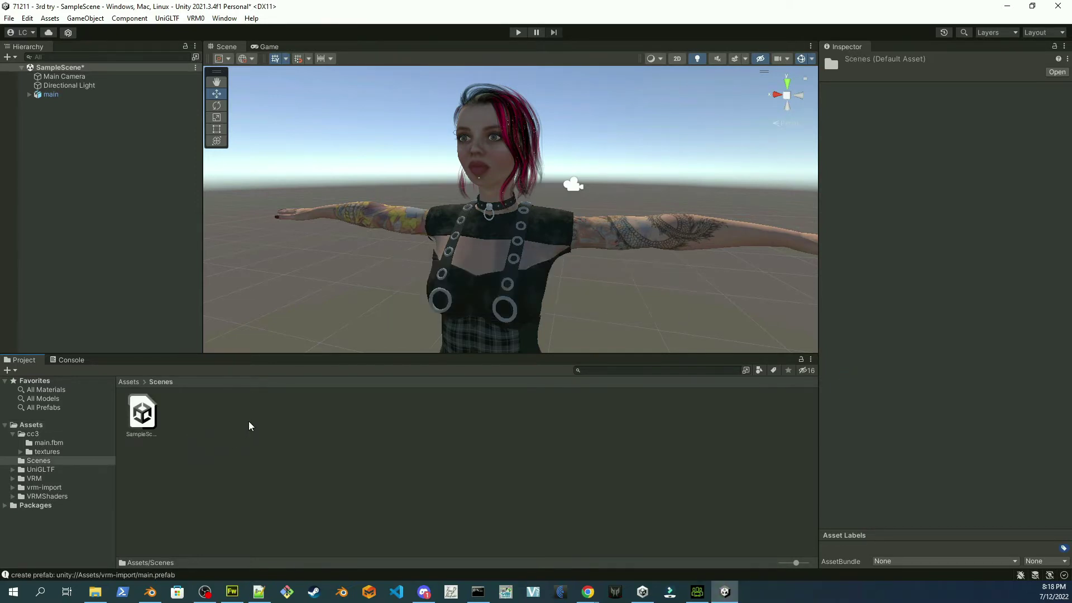
right_click(250, 426)
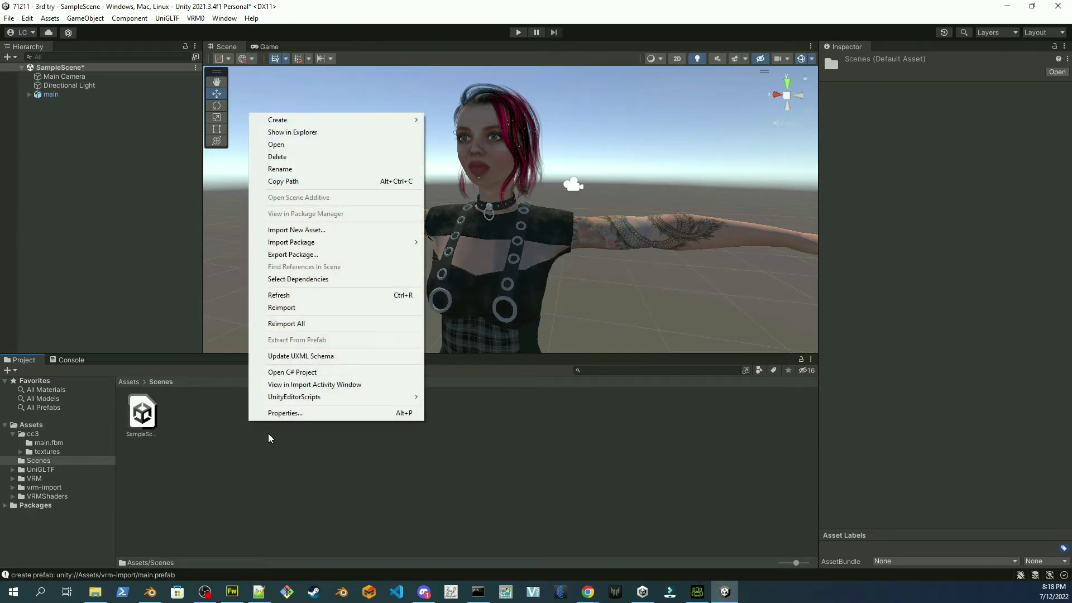
mouse_move(314, 120)
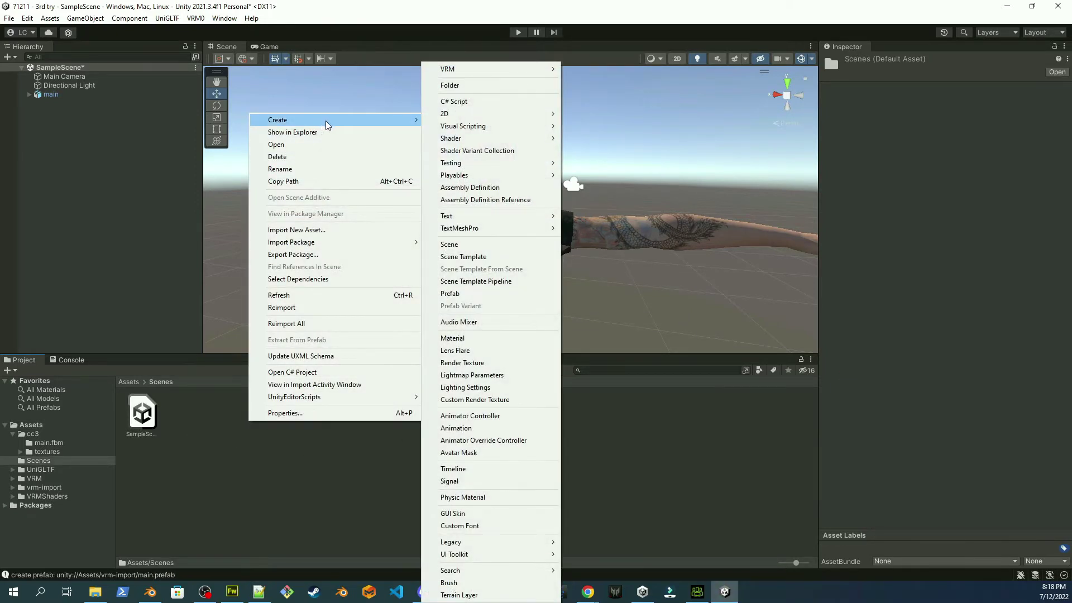
left_click(452, 246)
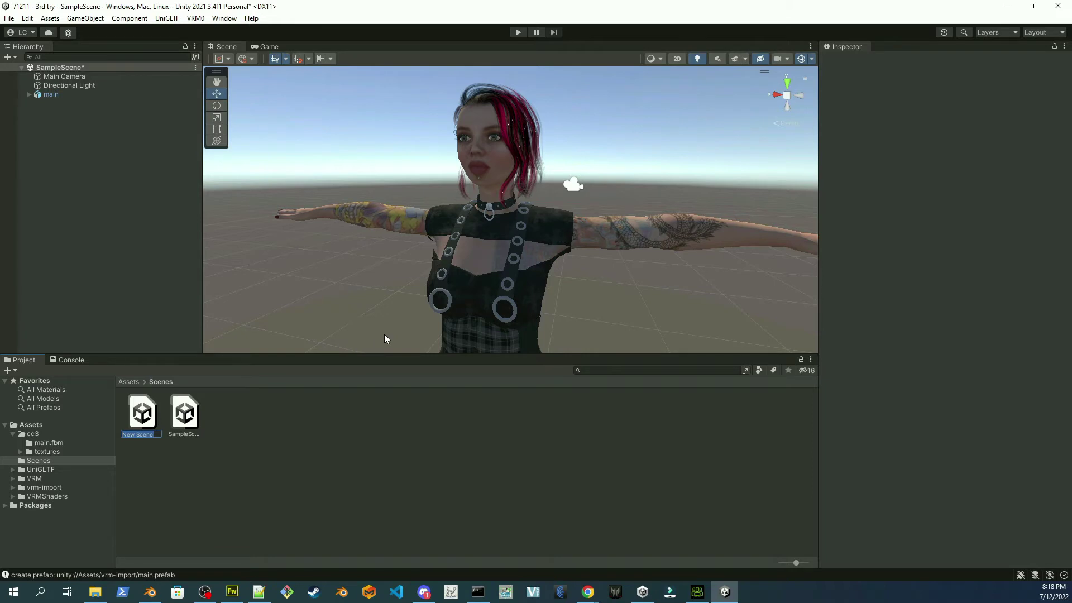
type("s")
type("rm")
type("-setuop")
key("Return")
double_click(184, 414)
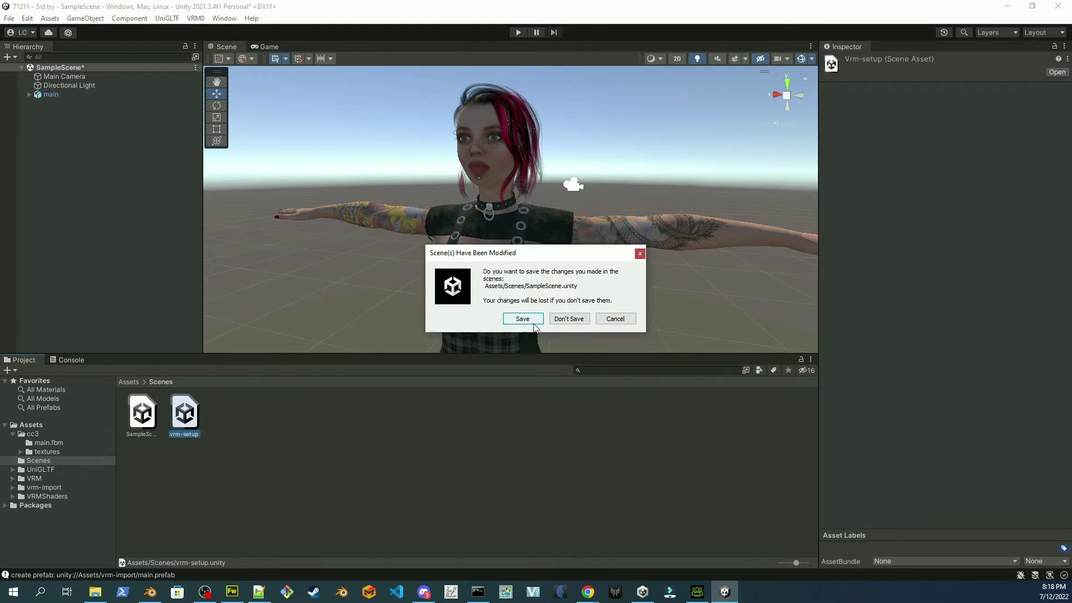
left_click(534, 317)
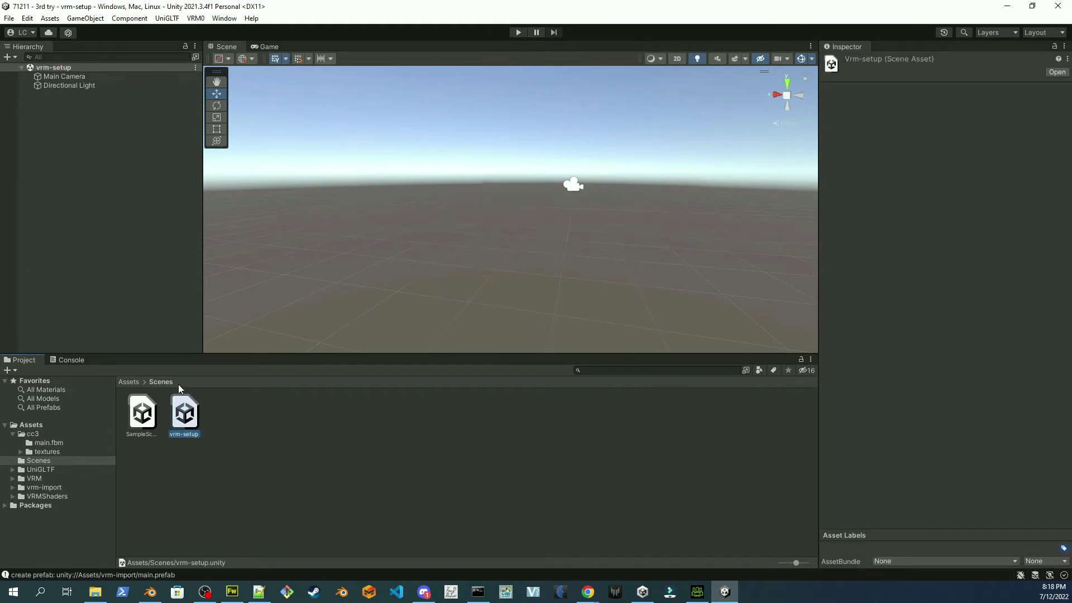
Place the main prefab from the vrm-import folder into the vrm-setup scene.
left_click(129, 382)
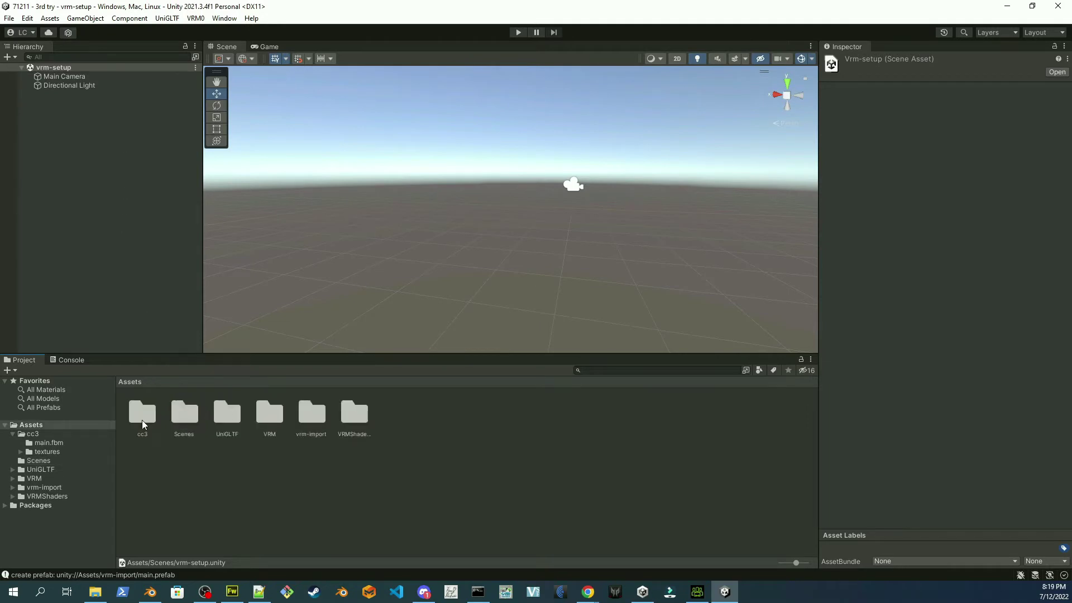
double_click(302, 414)
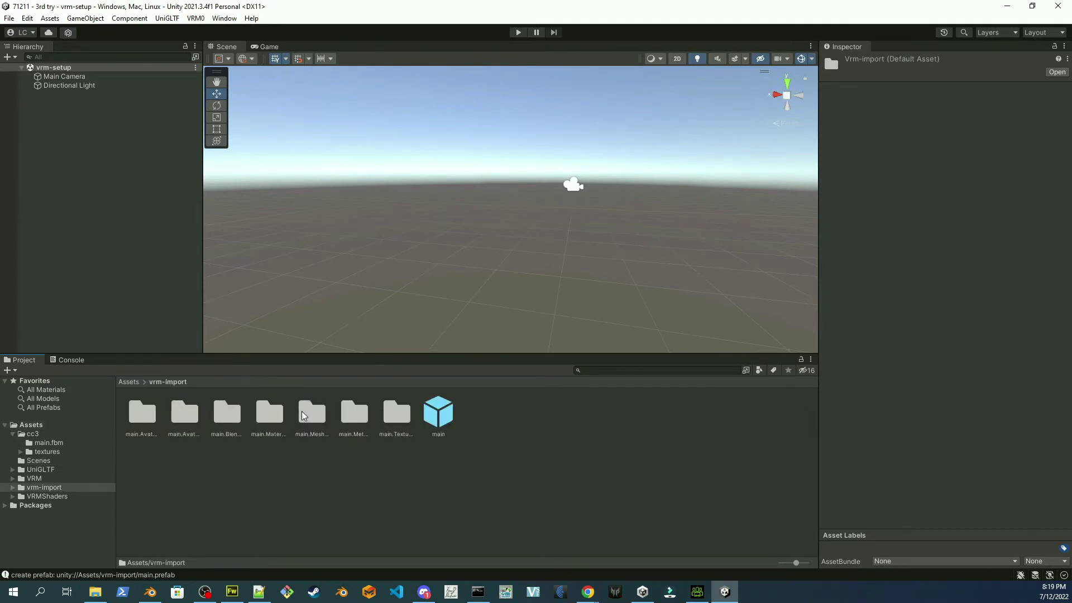
left_click(439, 418)
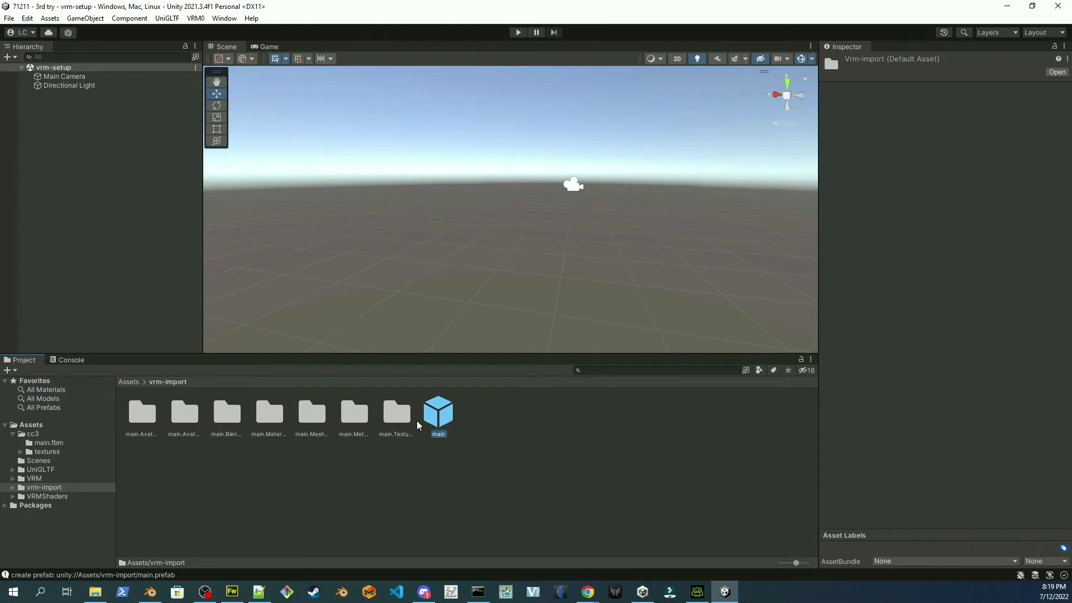
left_click(429, 419)
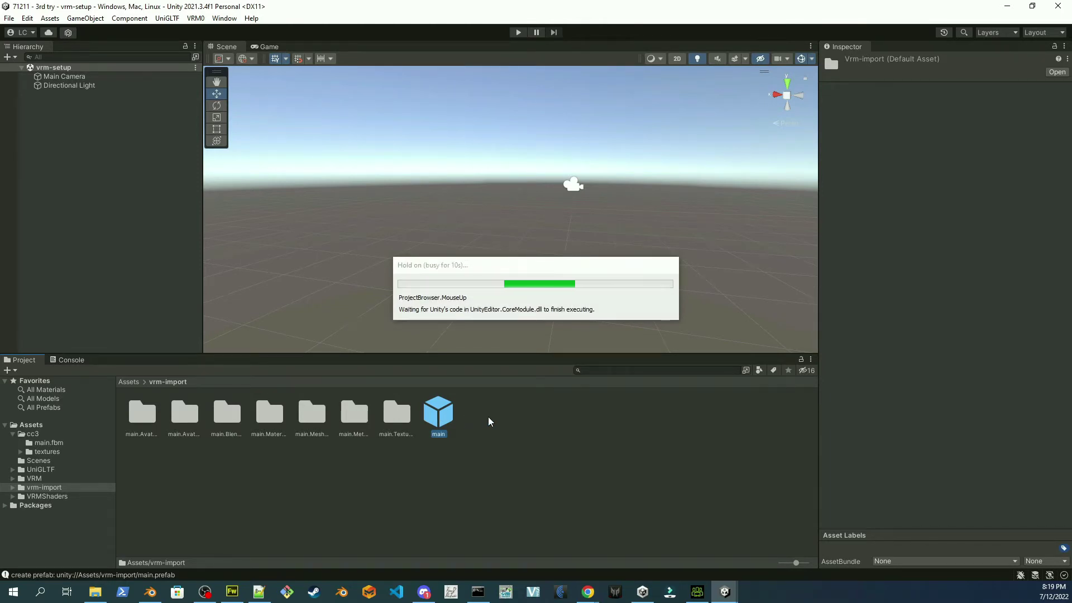
Look over the placed model and review its VRM components, from the meta information to the look-at settings.
mouse_move(389, 186)
middle_mouse_down()
mouse_move(395, 223)
mouse_move(354, 228)
mouse_move(378, 223)
mouse_move(391, 146)
mouse_move(378, 571)
mouse_move(391, 193)
middle_mouse_up()
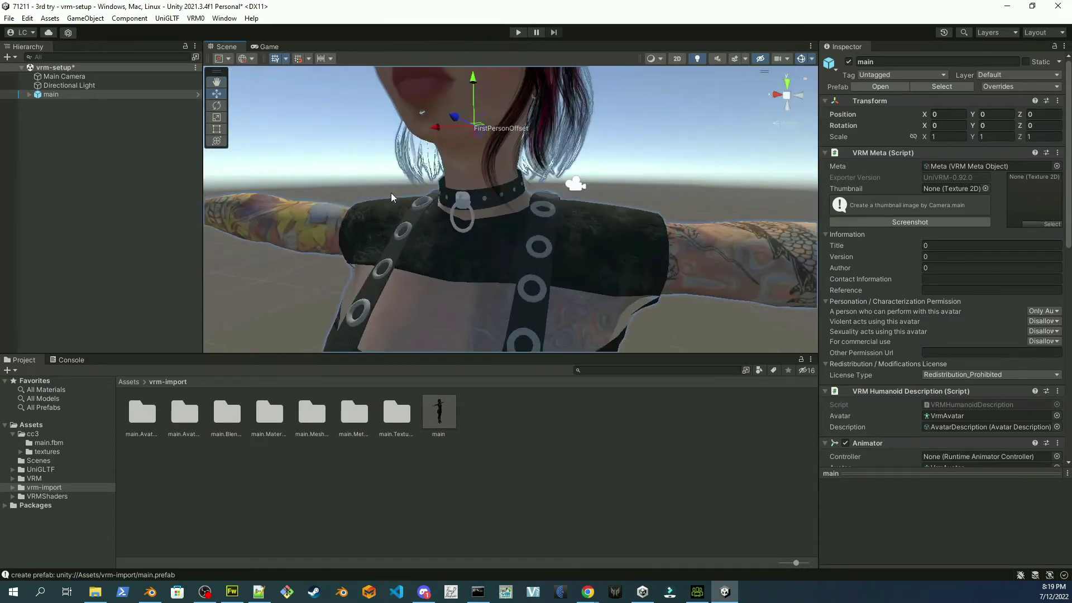
scroll(391, 193, "down", 2)
scroll(391, 194, "down", 1)
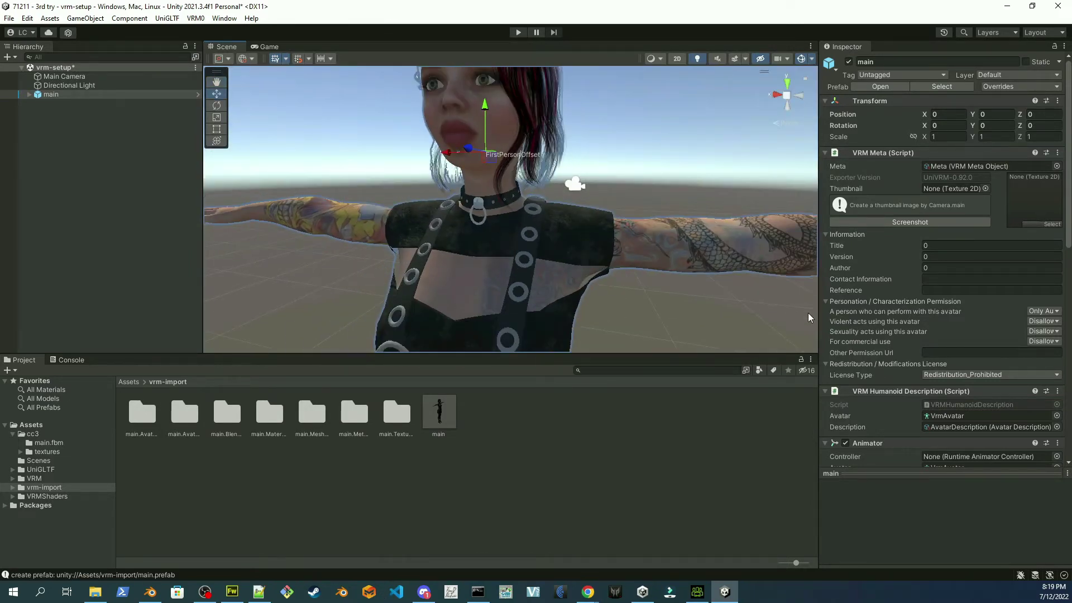
scroll(895, 296, "down", 4)
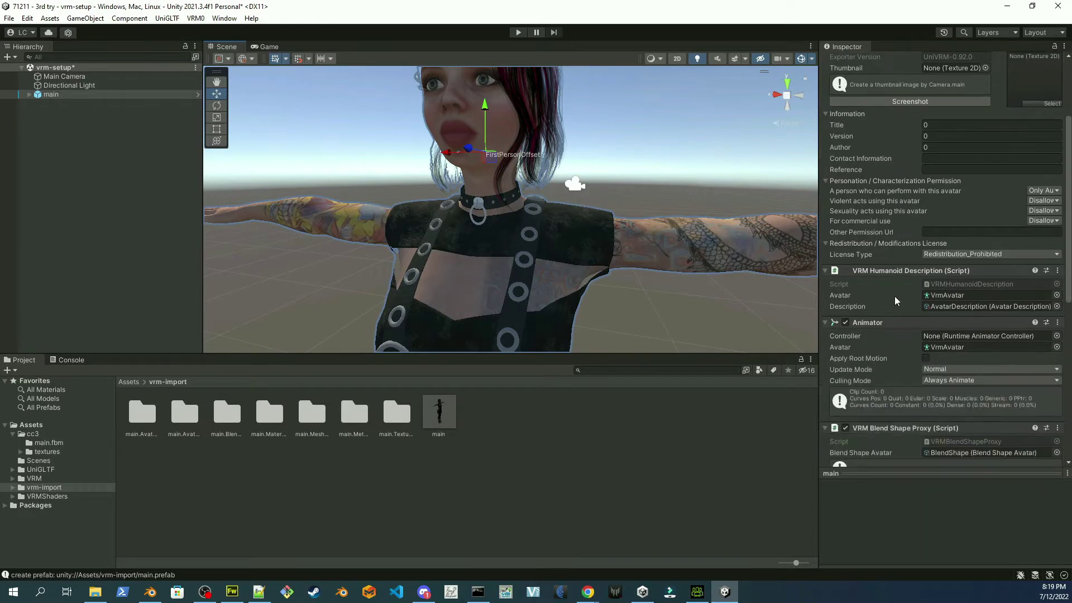
scroll(894, 296, "down", 5)
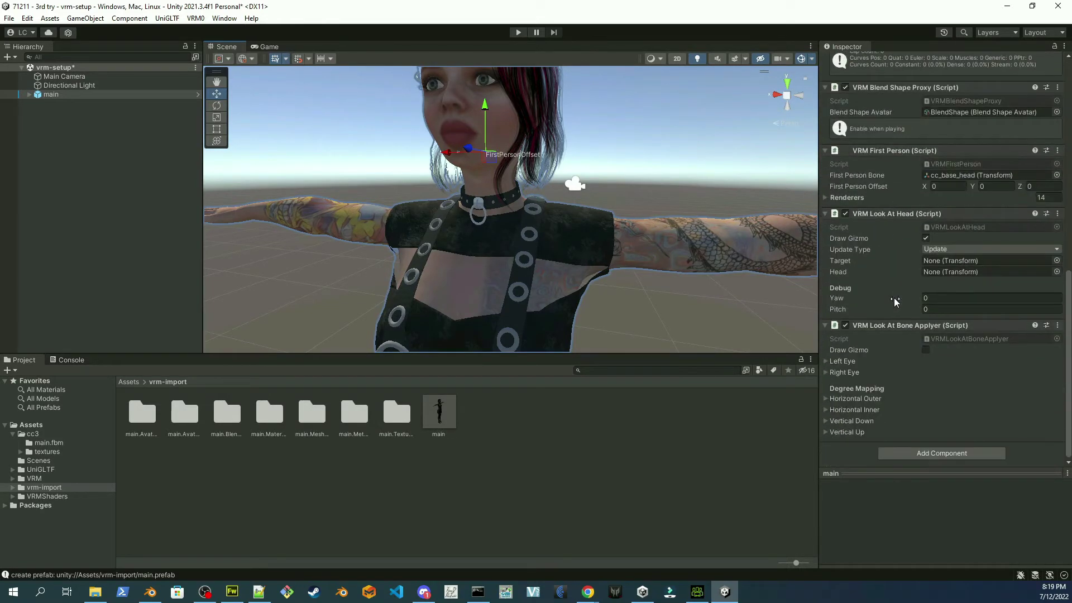
scroll(893, 300, "up", 9)
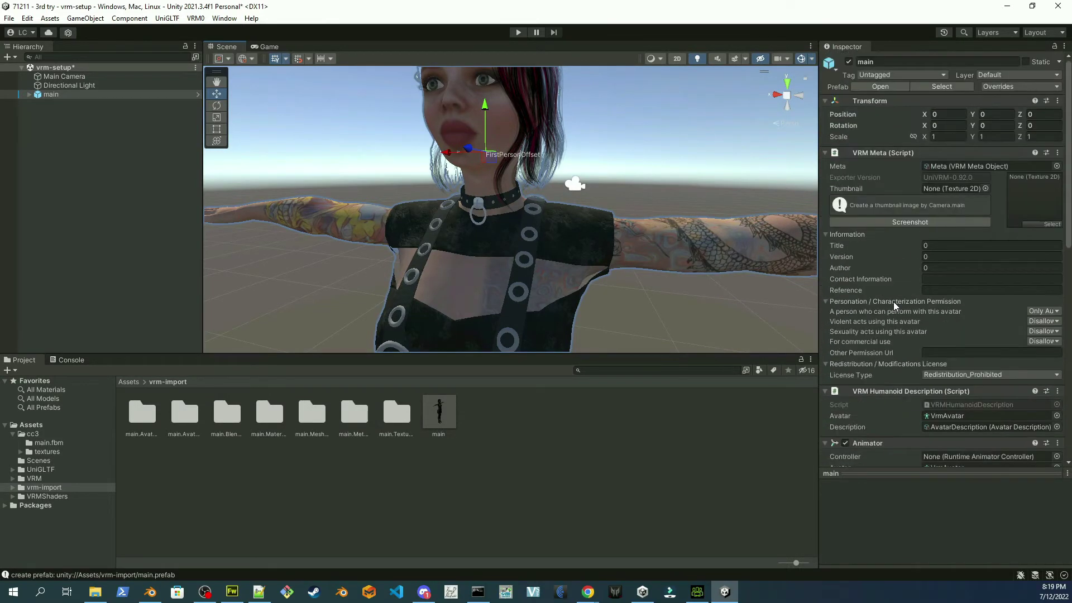
scroll(893, 302, "down", 3)
scroll(893, 302, "up", 3)
Set the VRM Meta title to Critical Thot and the version to 3, and enter the author's name.
left_click(954, 245)
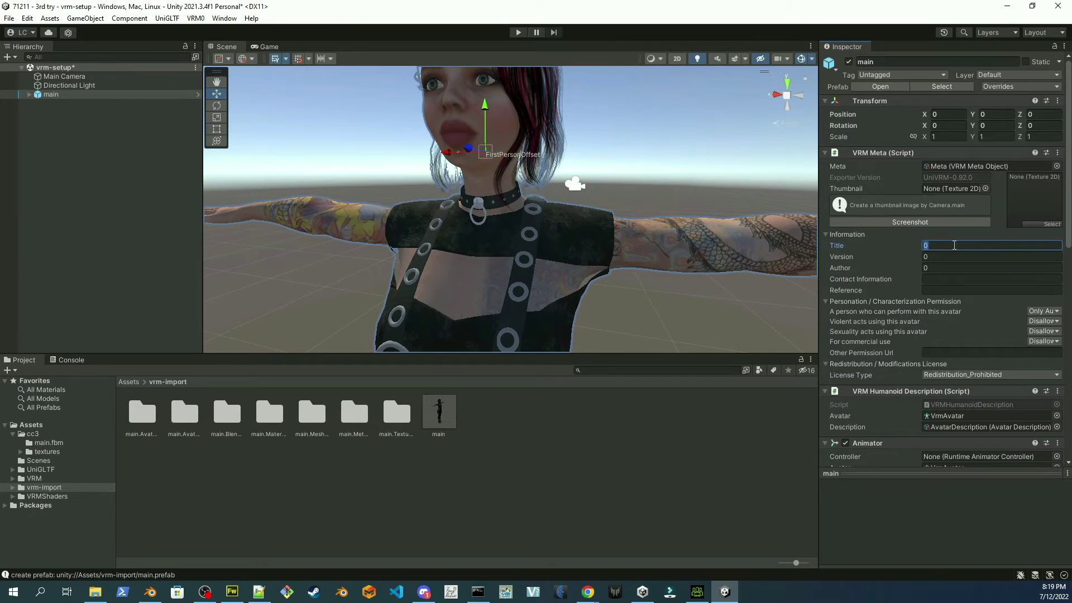
type("Critical Thot 3")
key("BackSpace")
key("BackSpace")
key("Tab")
type("2")
key("Tab")
key("BackSpace")
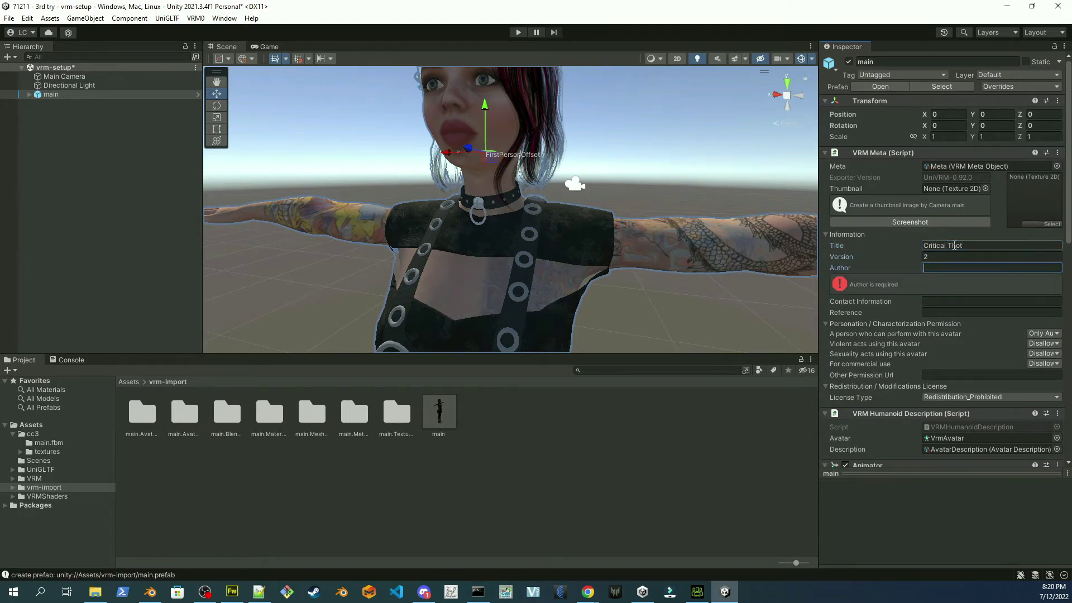
left_click(953, 254)
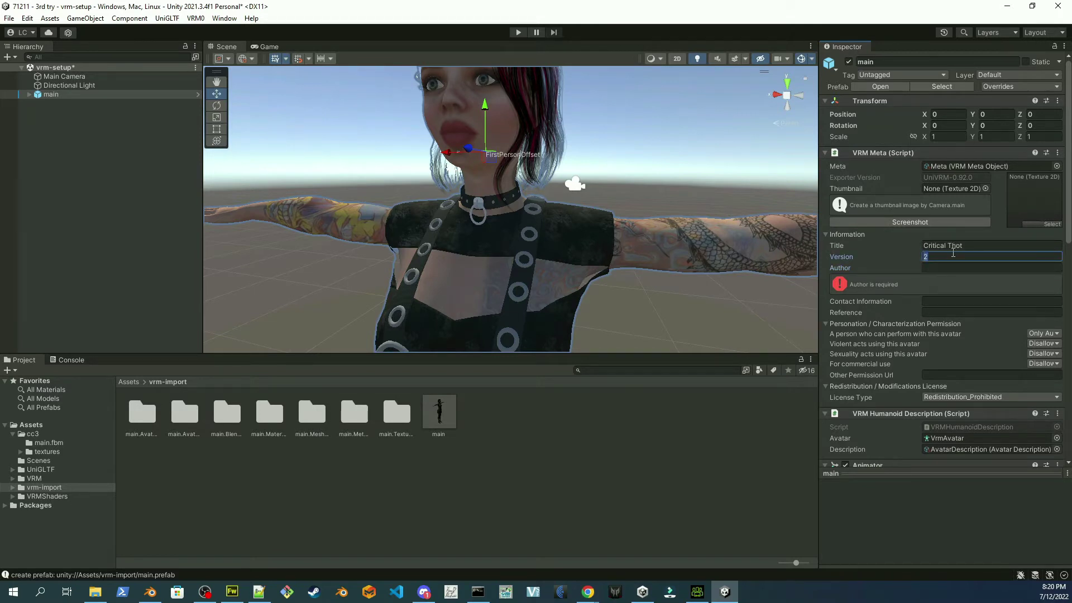
type("3")
left_click(954, 266)
type("Lyn")
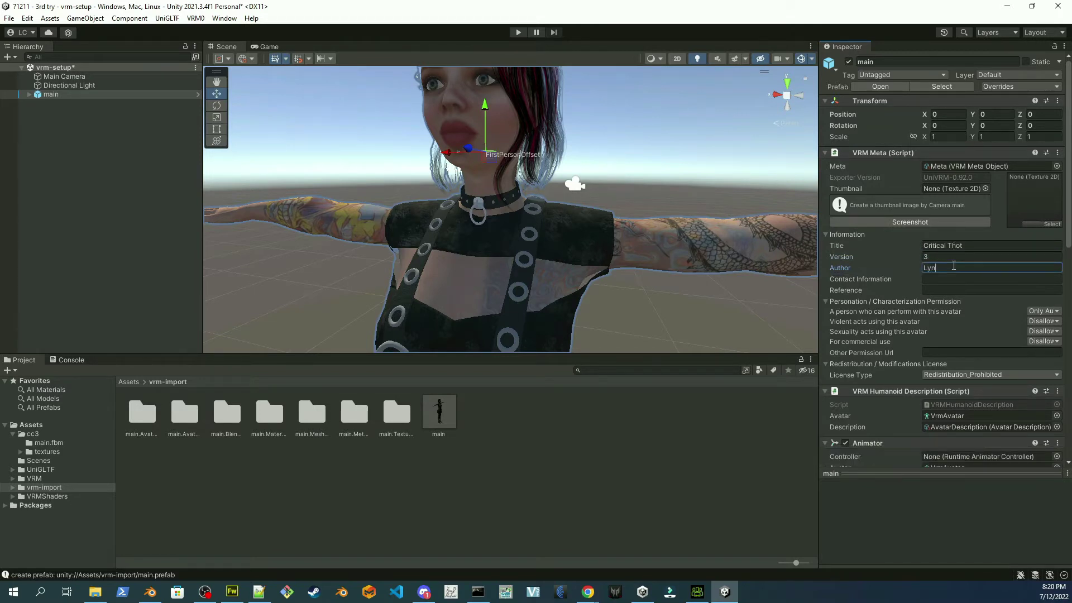
type("nspyre")
Go to the model's BlendShape avatar and convert its preview to a floating window placed clear of the clip settings.
scroll(904, 321, "down", 3)
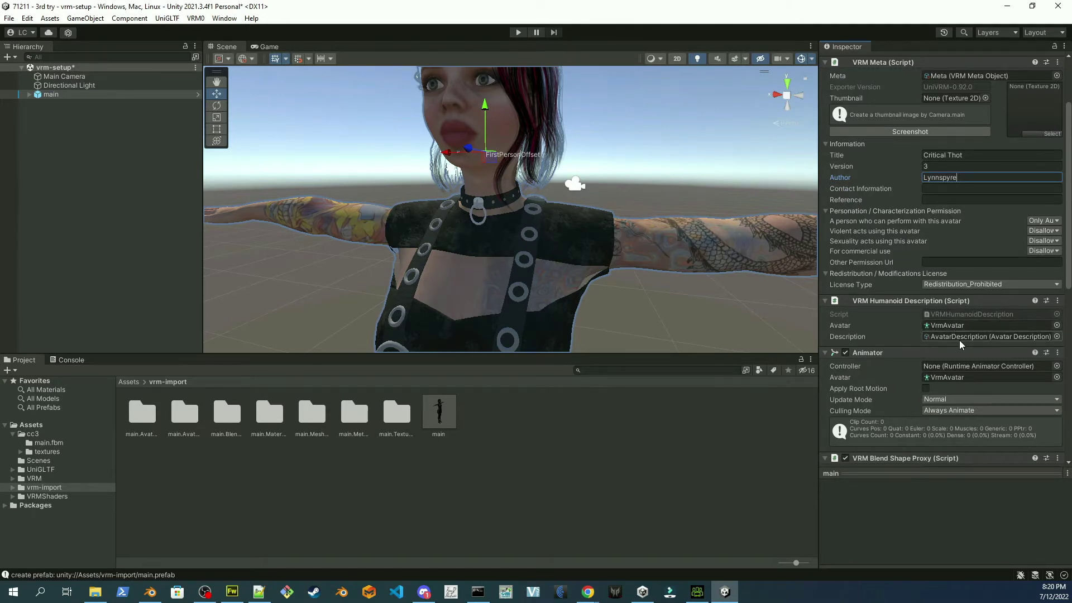
scroll(911, 390, "down", 5)
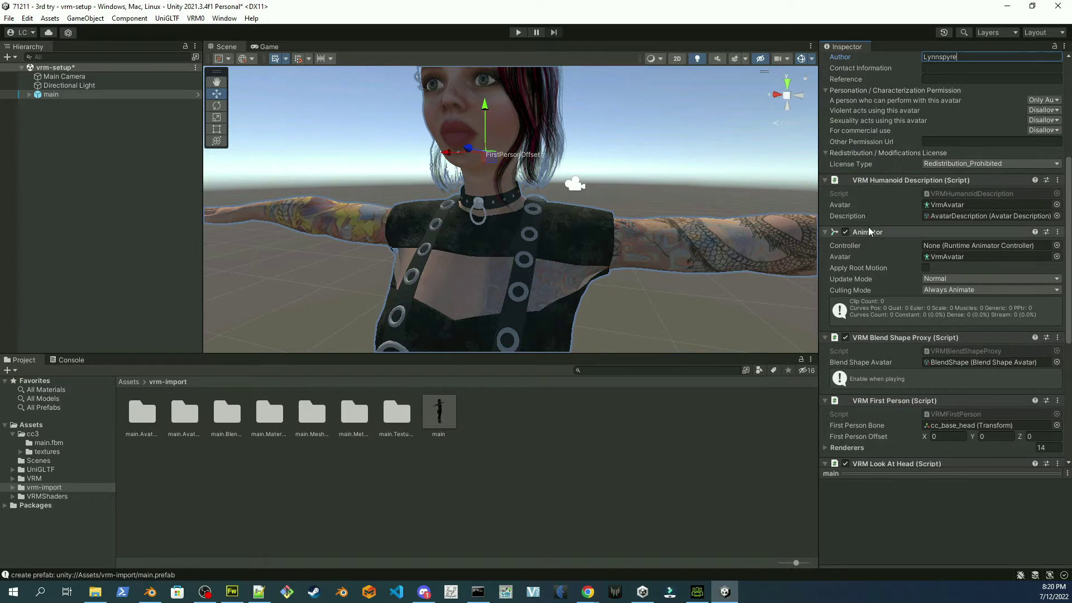
scroll(893, 380, "down", 5)
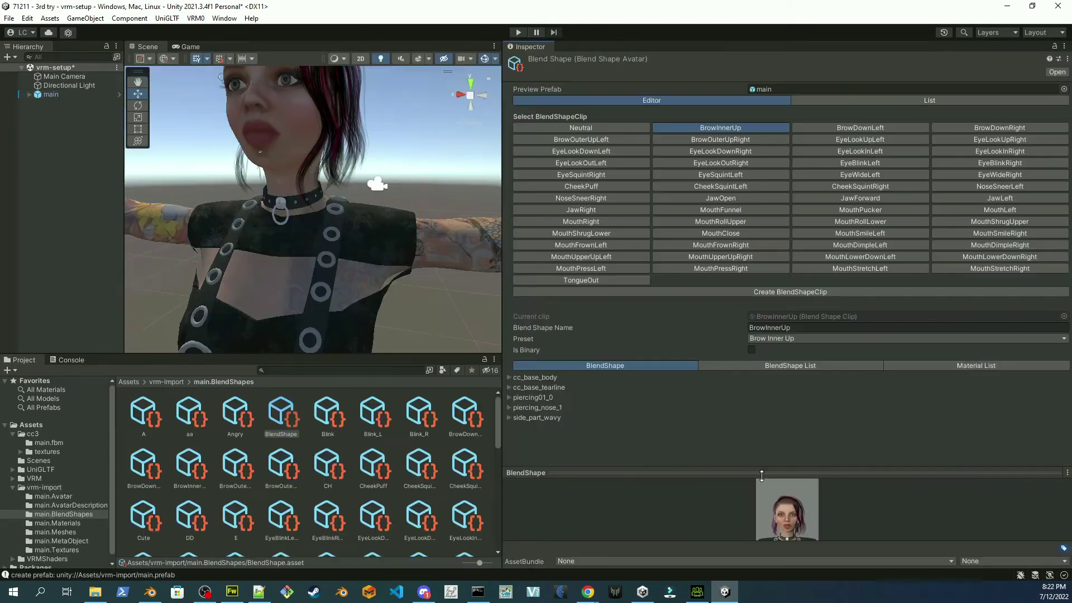
left_click_drag(773, 469, 781, 418)
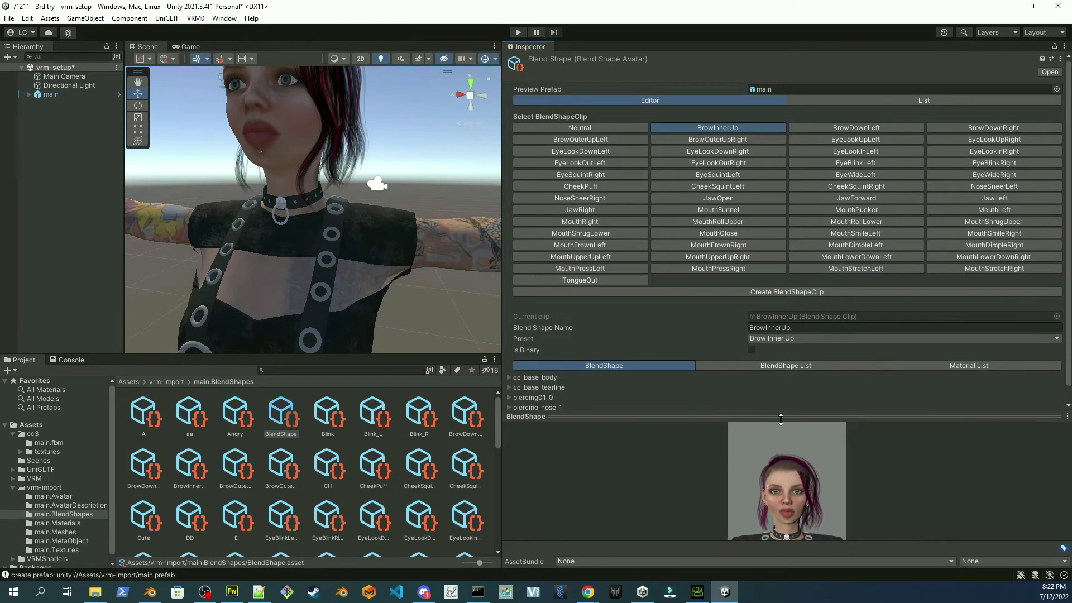
left_click(1067, 419)
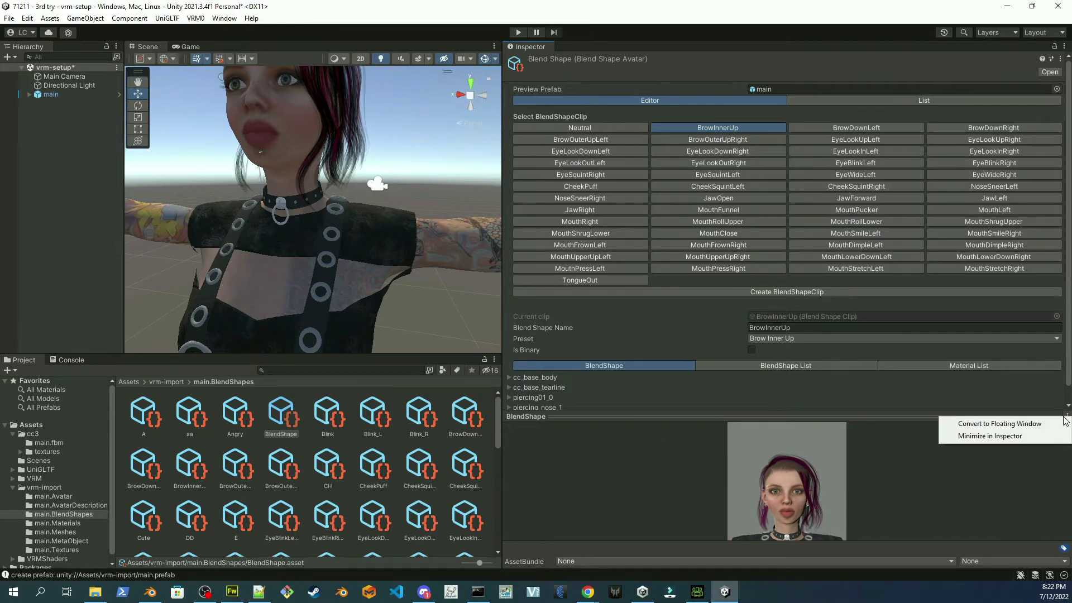
left_click(1050, 425)
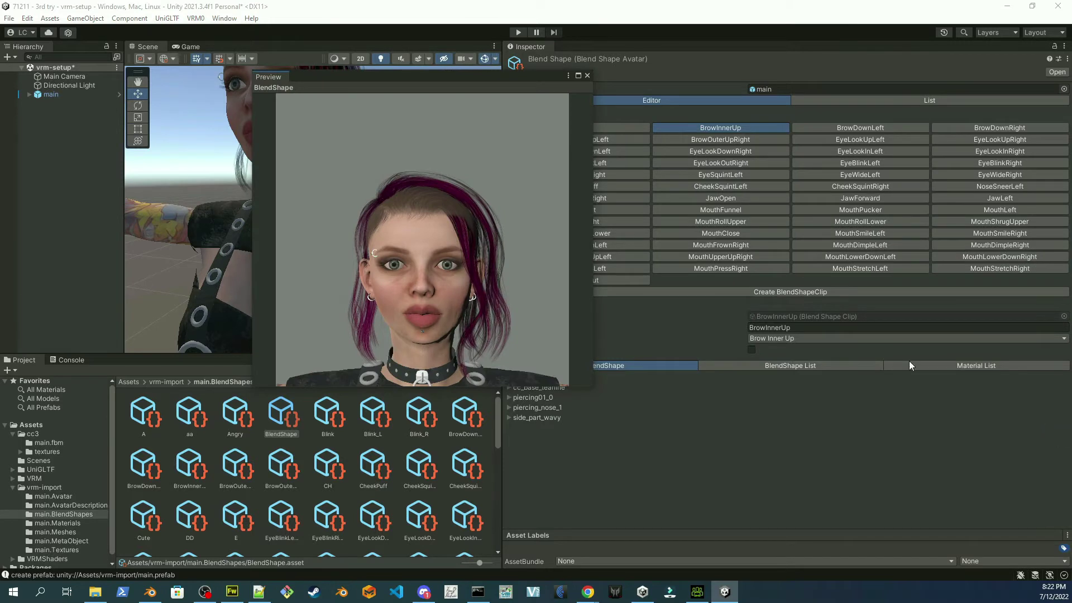
left_click_drag(437, 75, 330, 85)
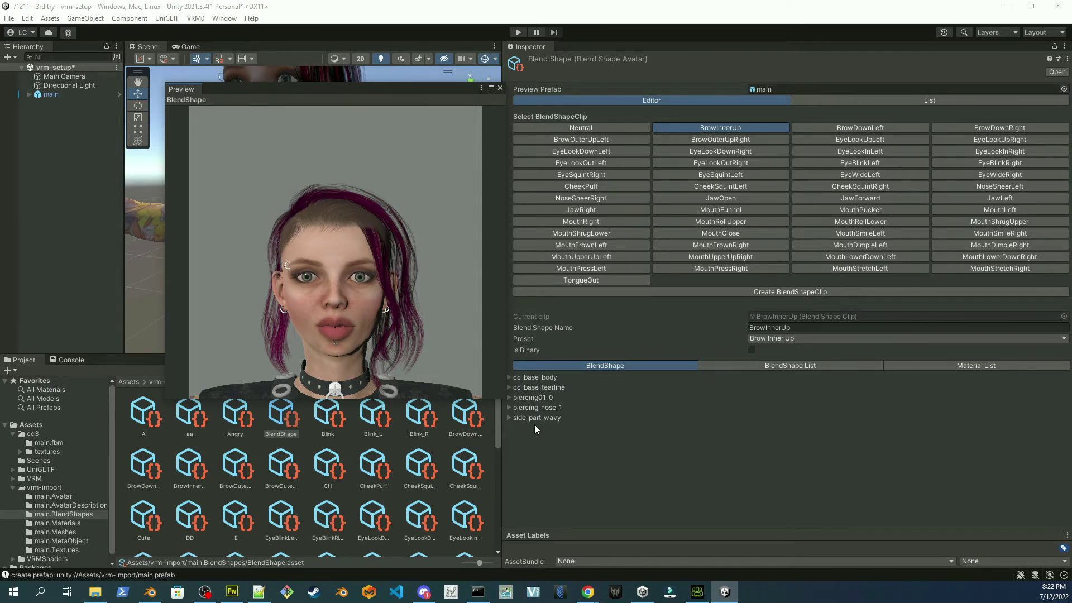
Expand the cc_base_body blend shapes of the BrowInnerUp clip and look through the whole list of available shapes.
left_click(510, 376)
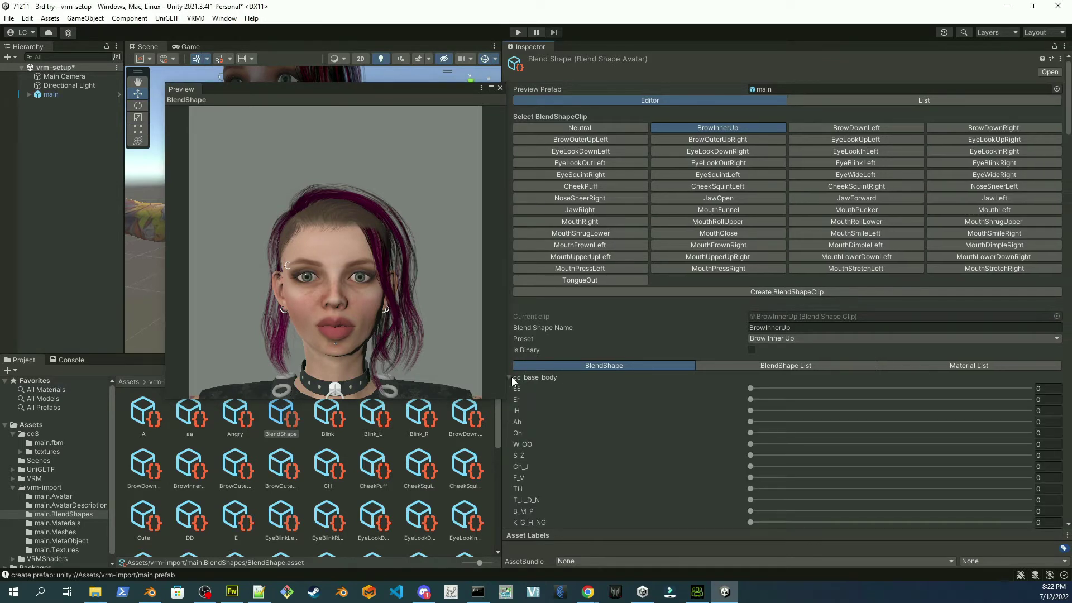
scroll(651, 462, "down", 2)
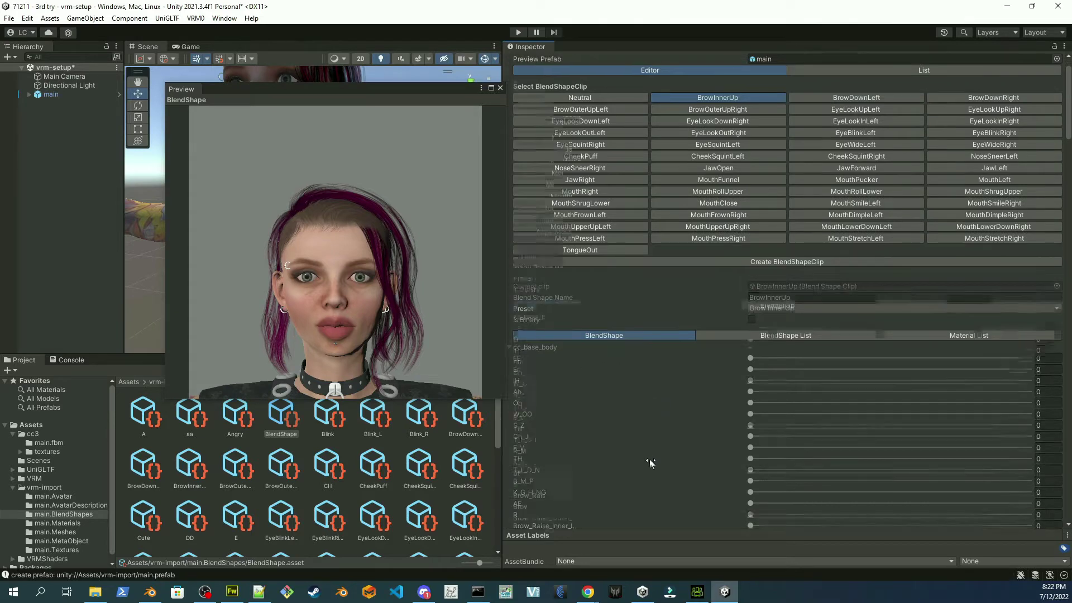
scroll(651, 464, "up", 3)
scroll(649, 465, "down", 1)
scroll(649, 465, "down", 10)
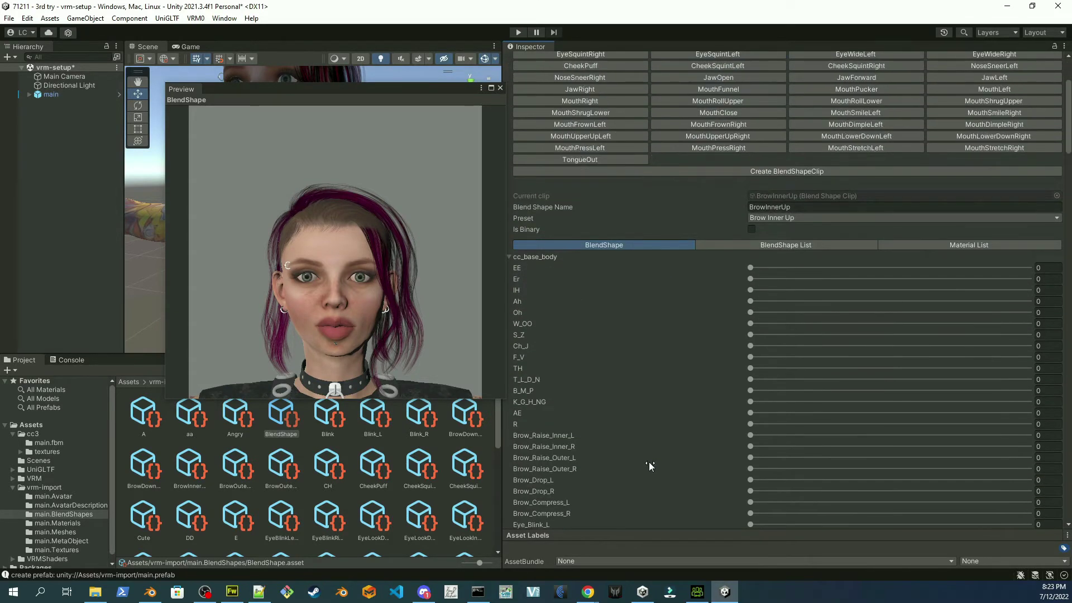
scroll(649, 465, "up", 10)
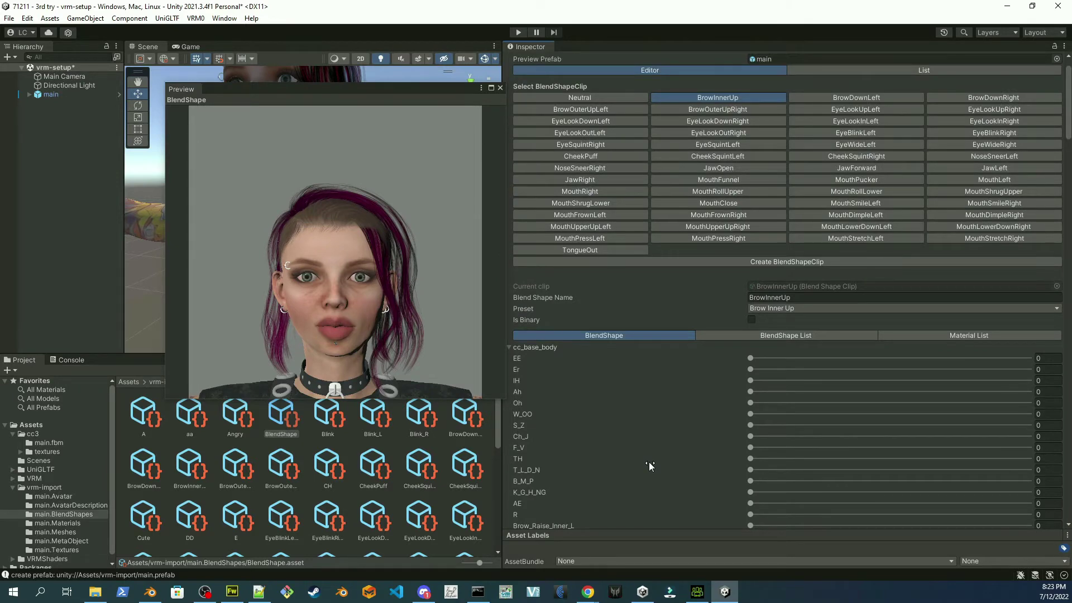
scroll(650, 464, "down", 4)
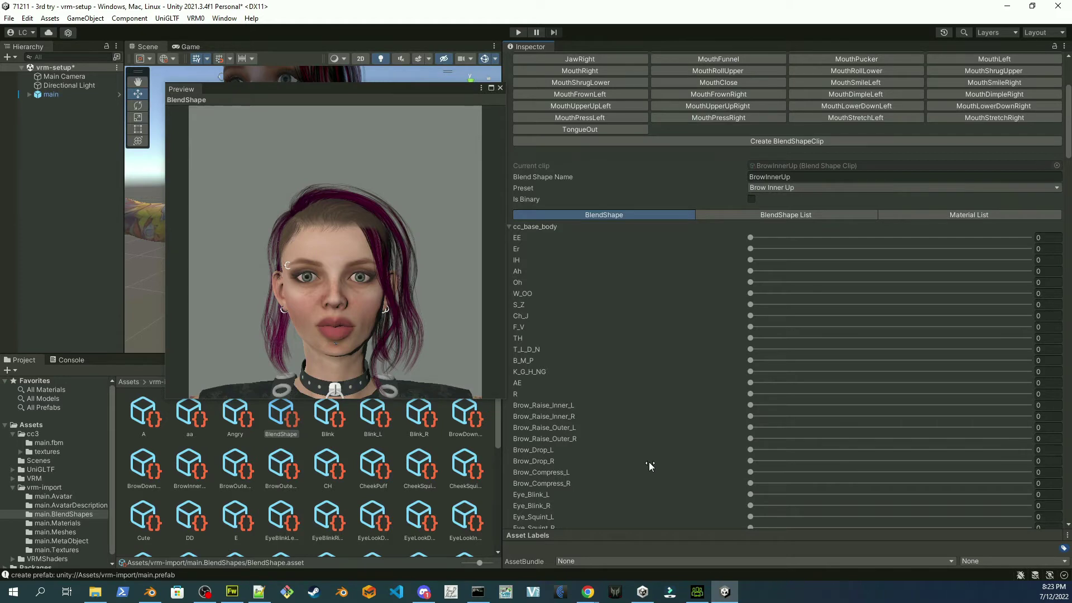
scroll(649, 462, "up", 5)
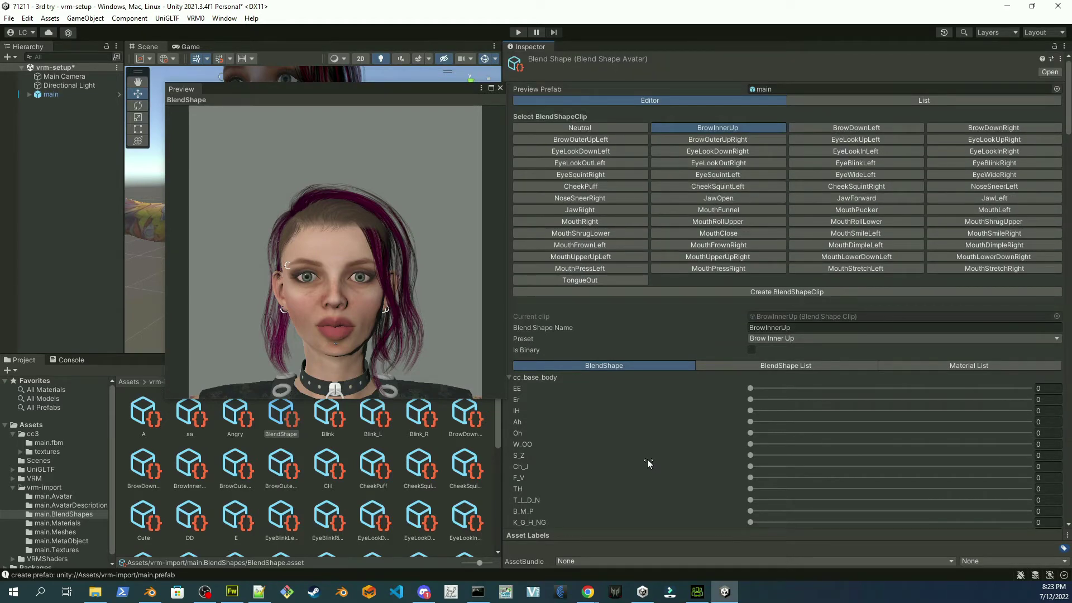
scroll(639, 496, "down", 16)
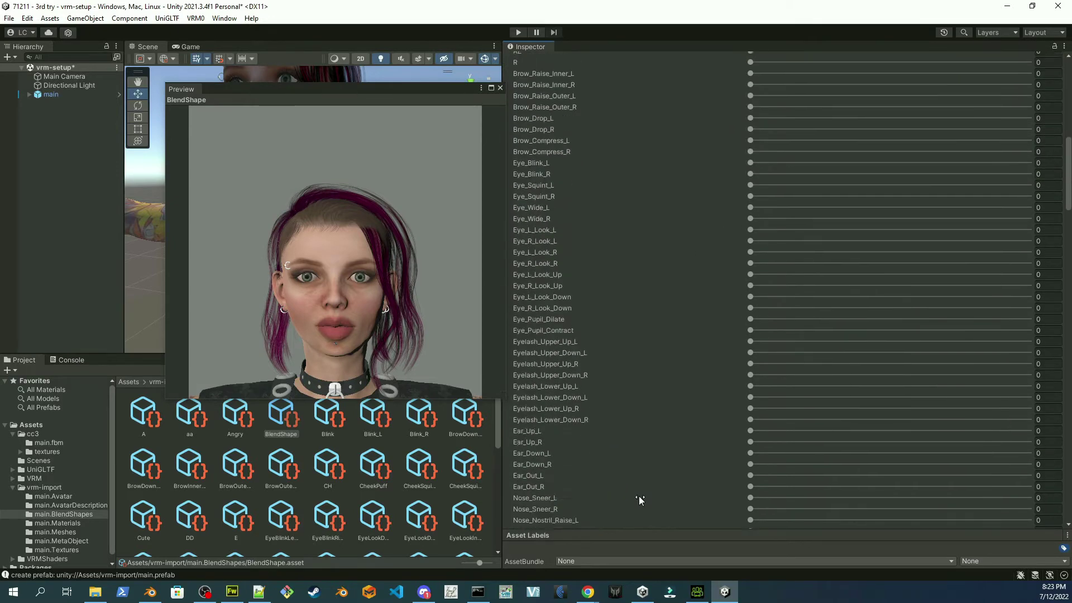
scroll(639, 495, "down", 20)
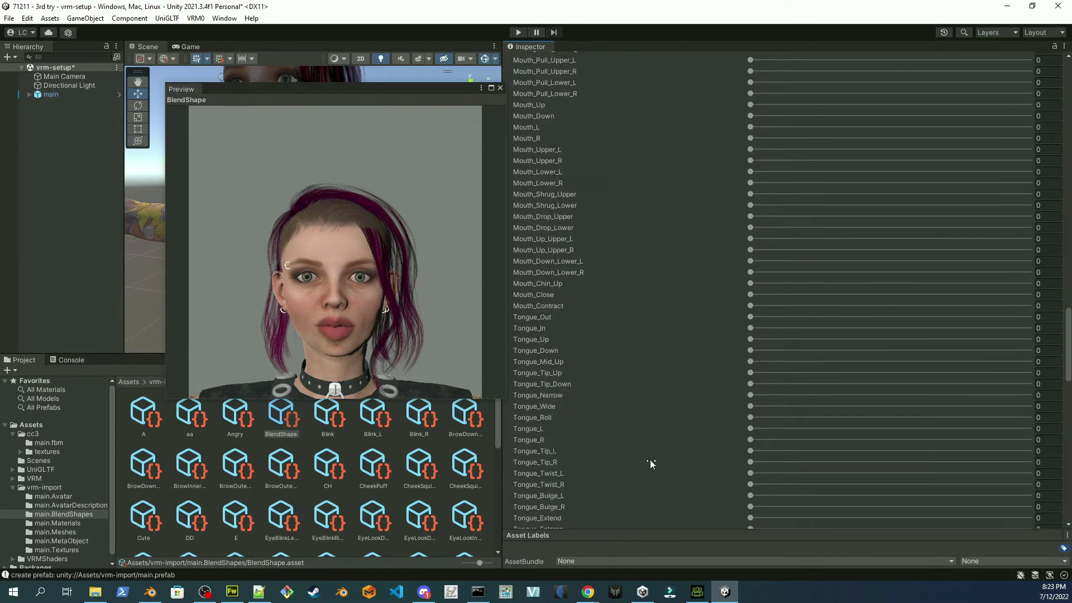
scroll(651, 462, "down", 20)
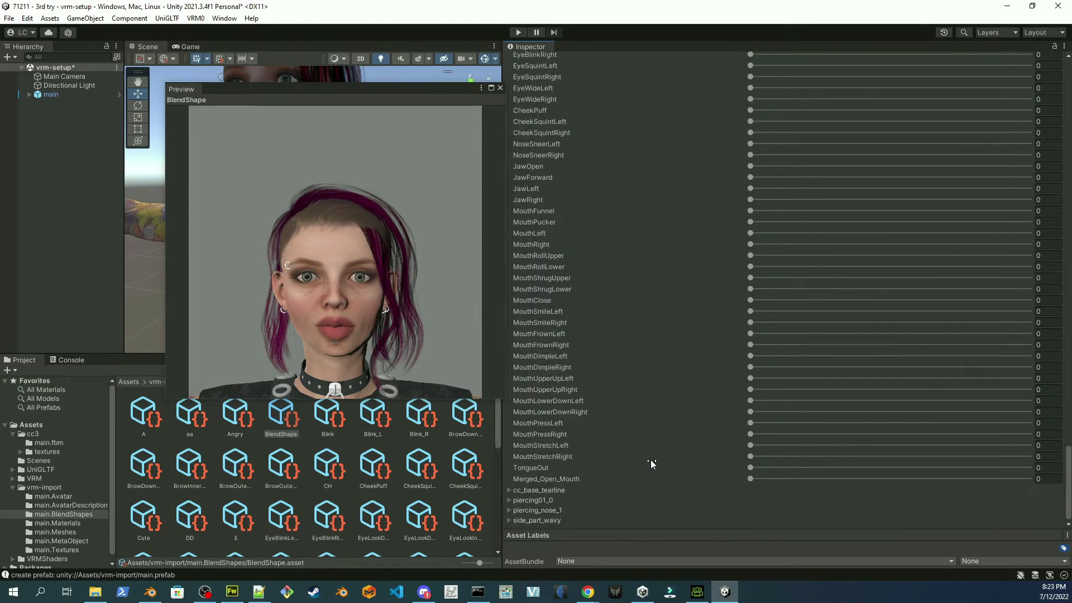
scroll(651, 463, "up", 20)
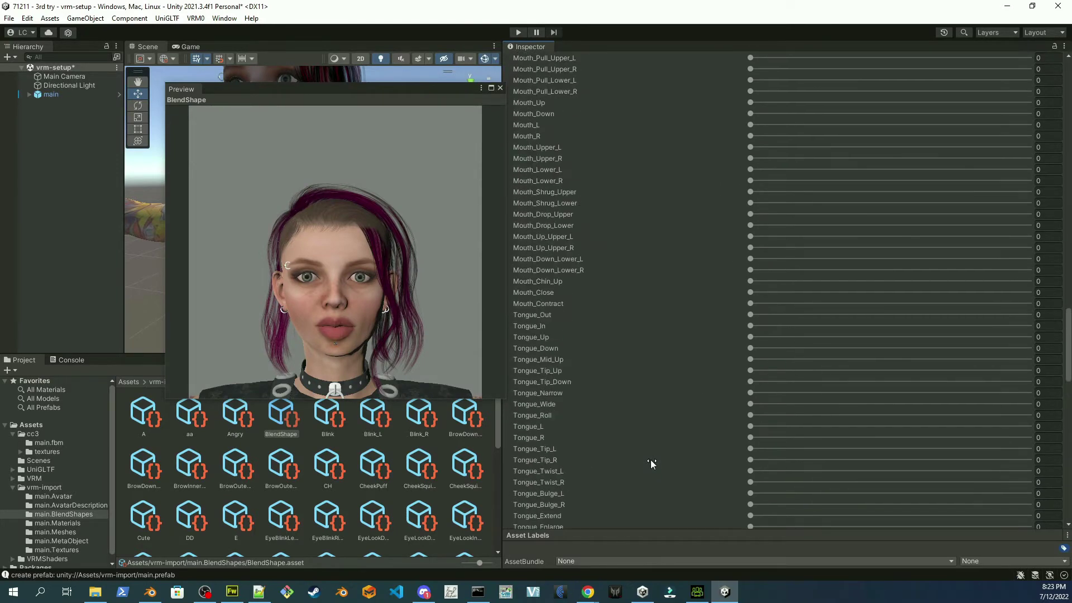
scroll(651, 460, "up", 16)
scroll(651, 458, "down", 16)
scroll(651, 457, "down", 5)
scroll(651, 457, "up", 10)
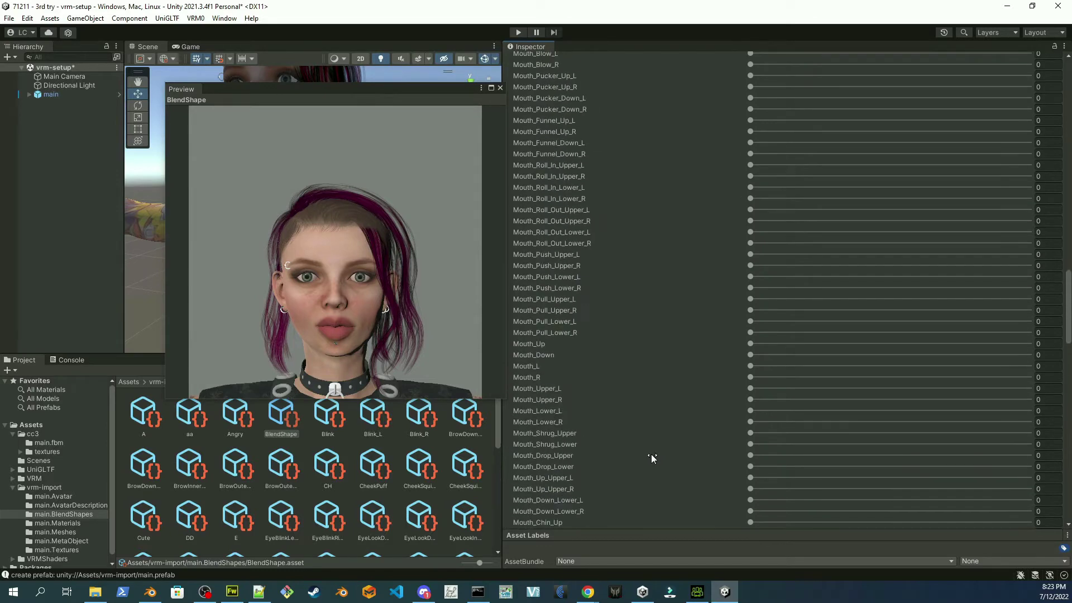
scroll(652, 457, "up", 20)
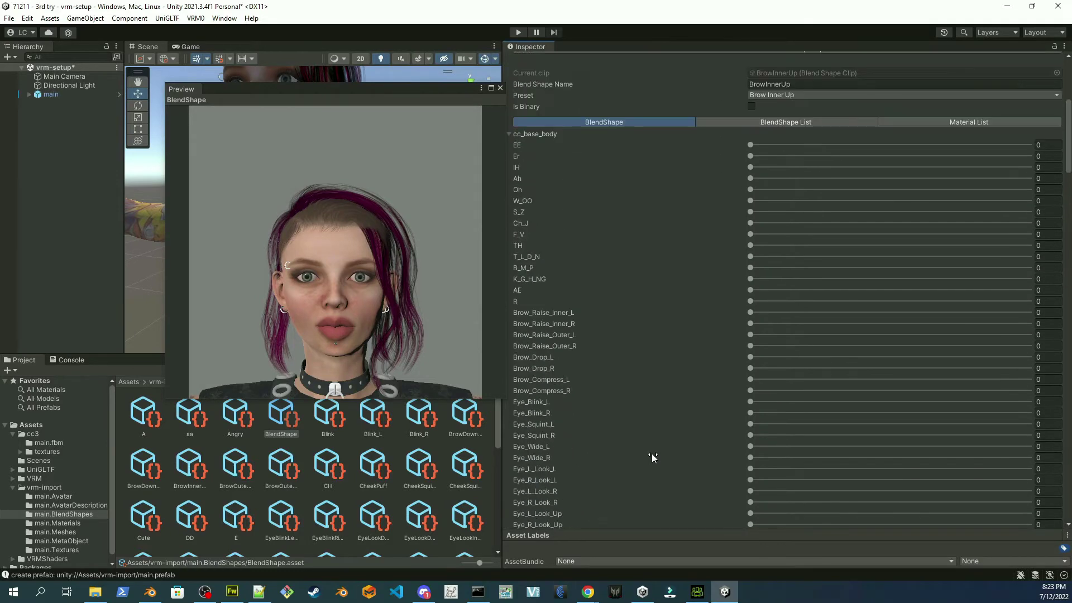
scroll(651, 456, "up", 10)
scroll(651, 454, "up", 3)
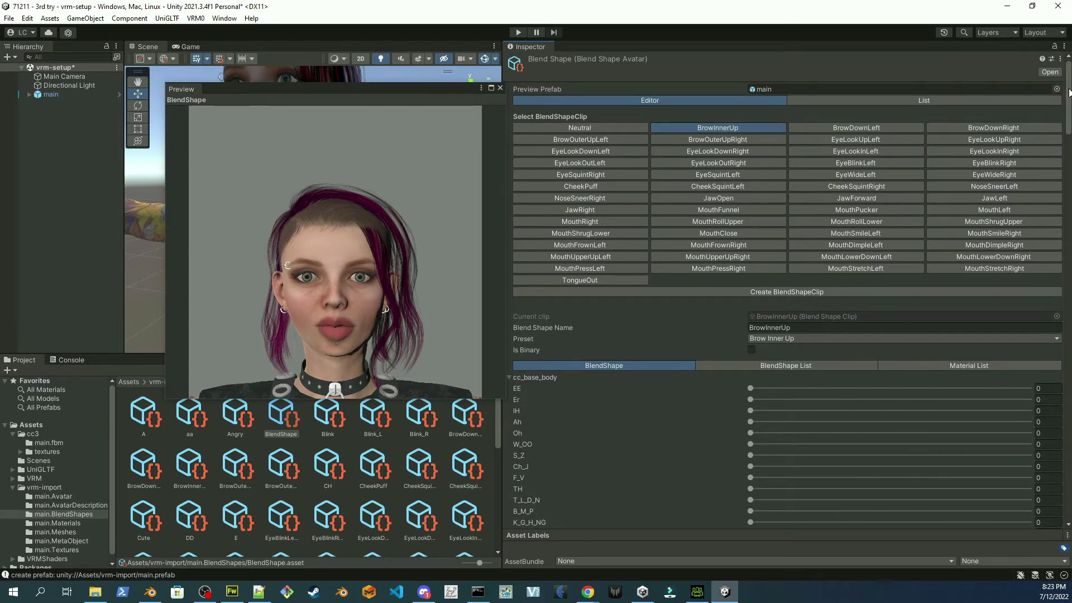
Set the BrowInnerUp blend shape of cc_base_body to 100 in the BrowInnerUp clip.
left_click_drag(1068, 94, 675, 395)
scroll(675, 393, "up", 5)
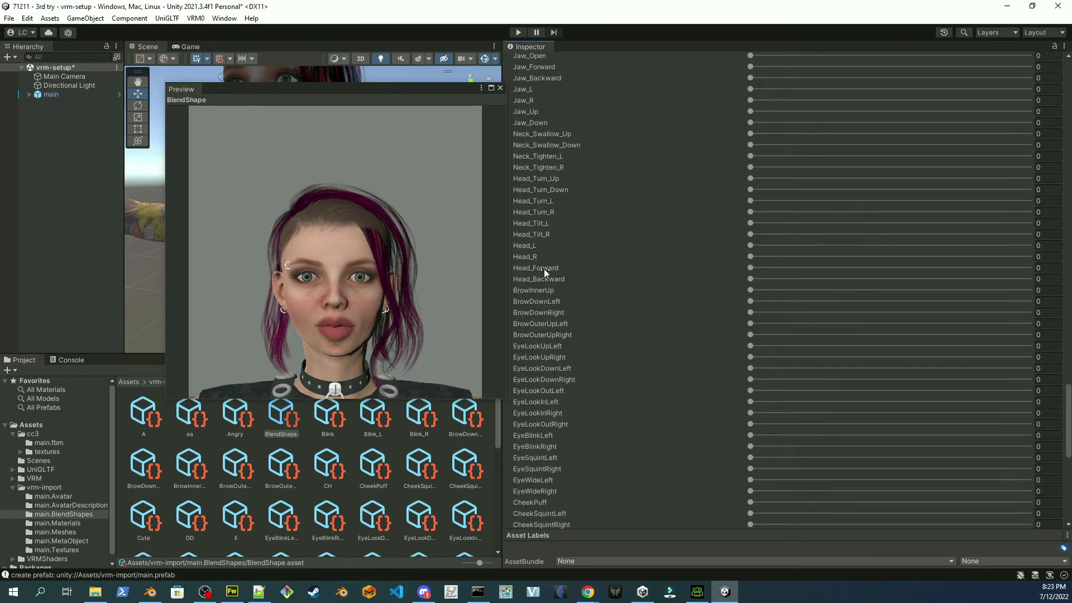
left_click_drag(544, 289, 592, 289)
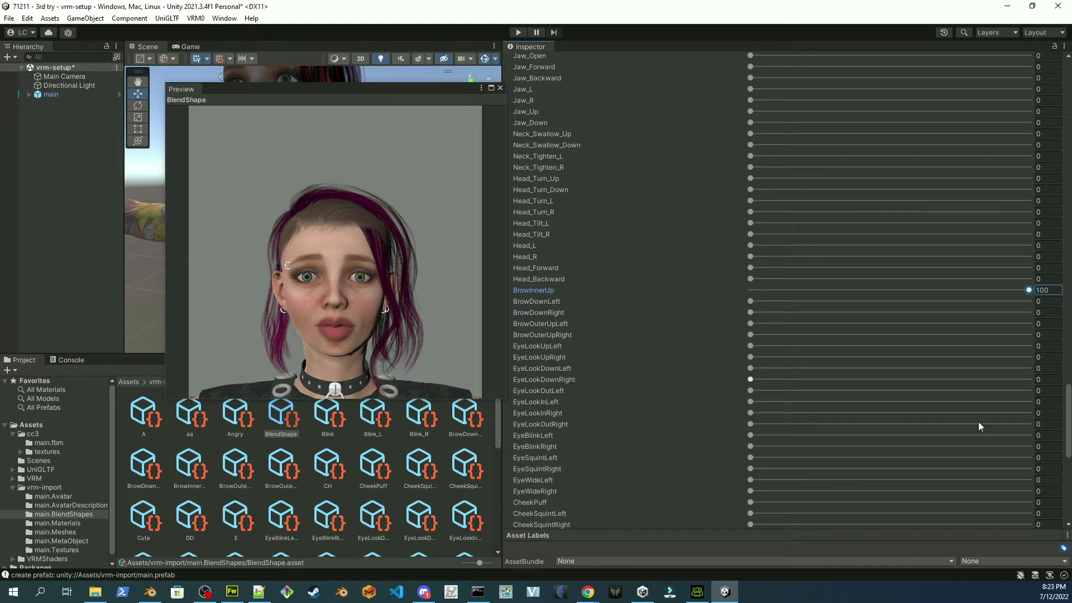
Select the BrowDownLeft clip and expand its cc_base_body blend shapes.
left_click_drag(1069, 400, 1048, 76)
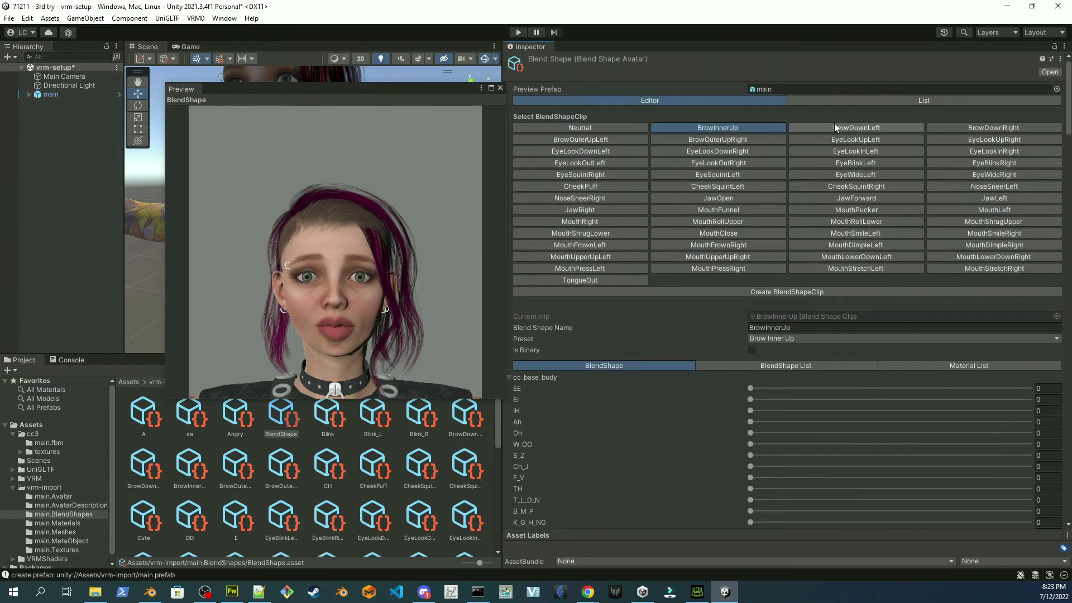
left_click(856, 128)
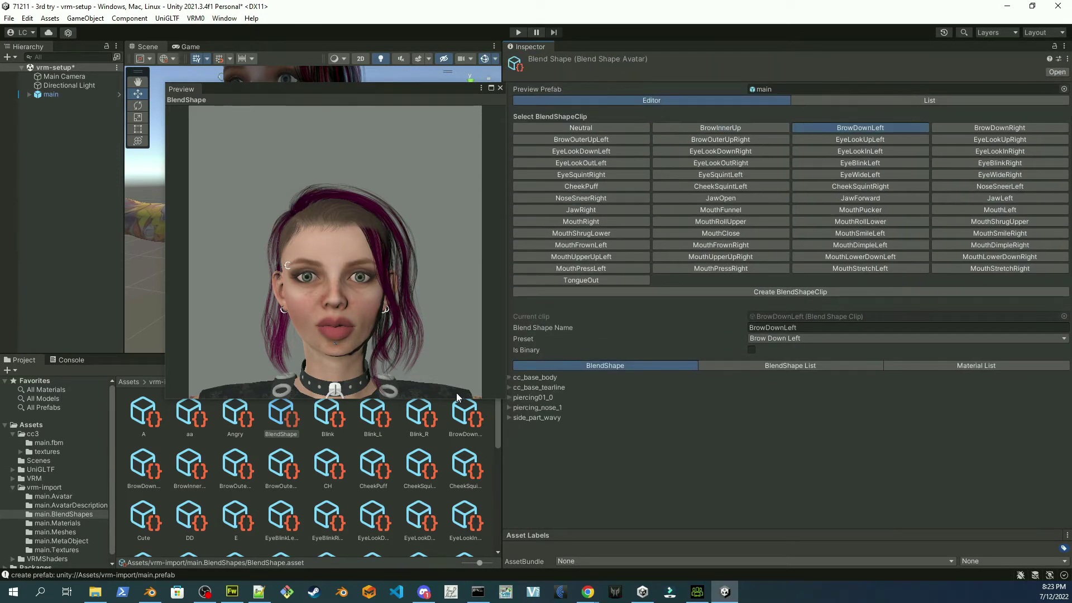
left_click(510, 377)
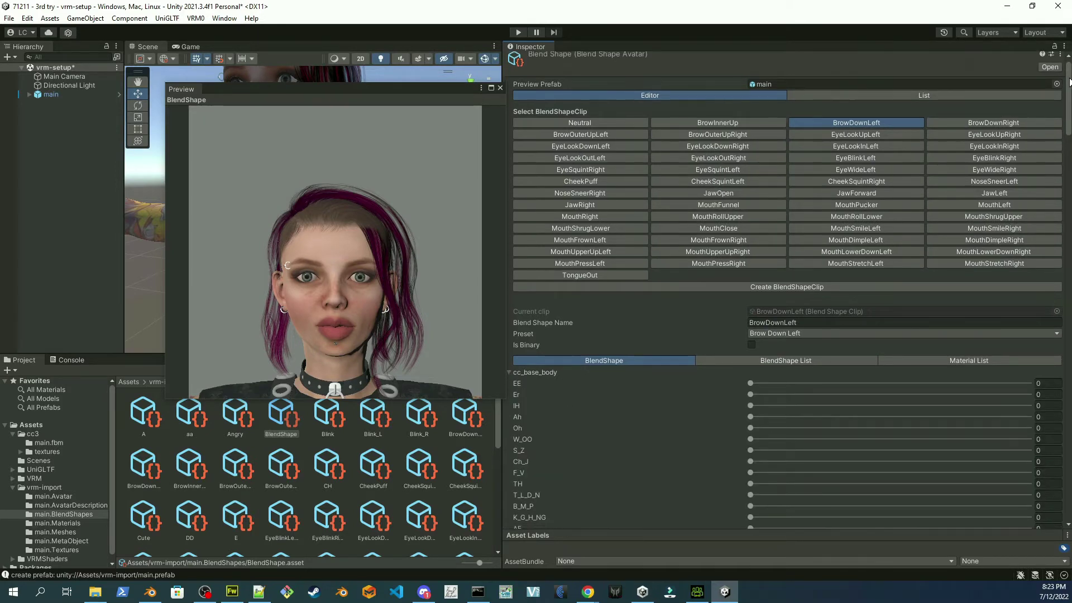
Set the BrowDownRight blend shape of cc_base_body to 100 in the BrowDownRight clip.
left_click(993, 127)
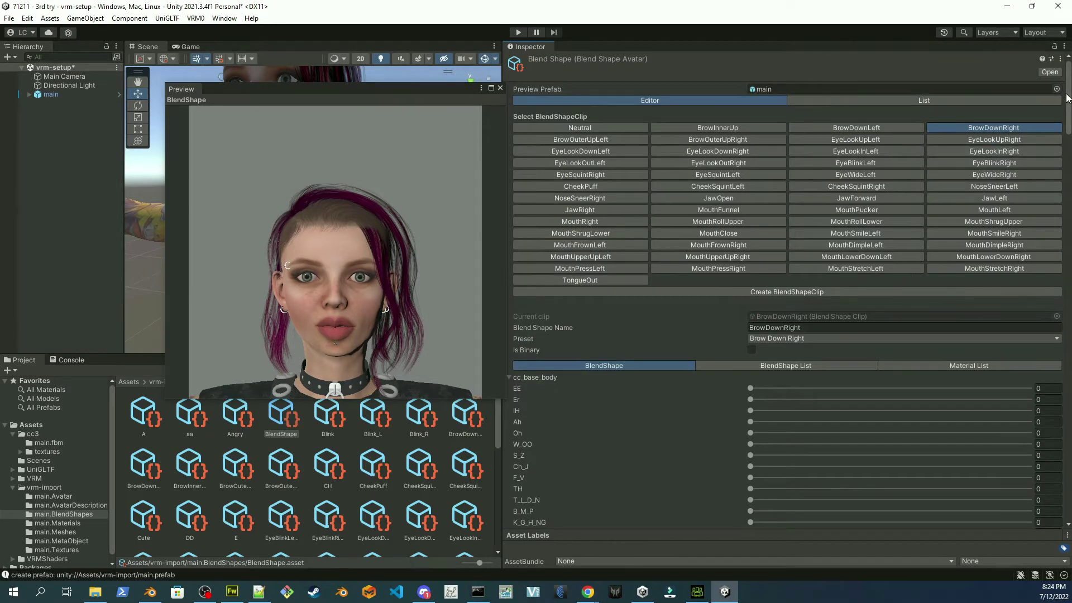
left_click_drag(1068, 98, 1068, 430)
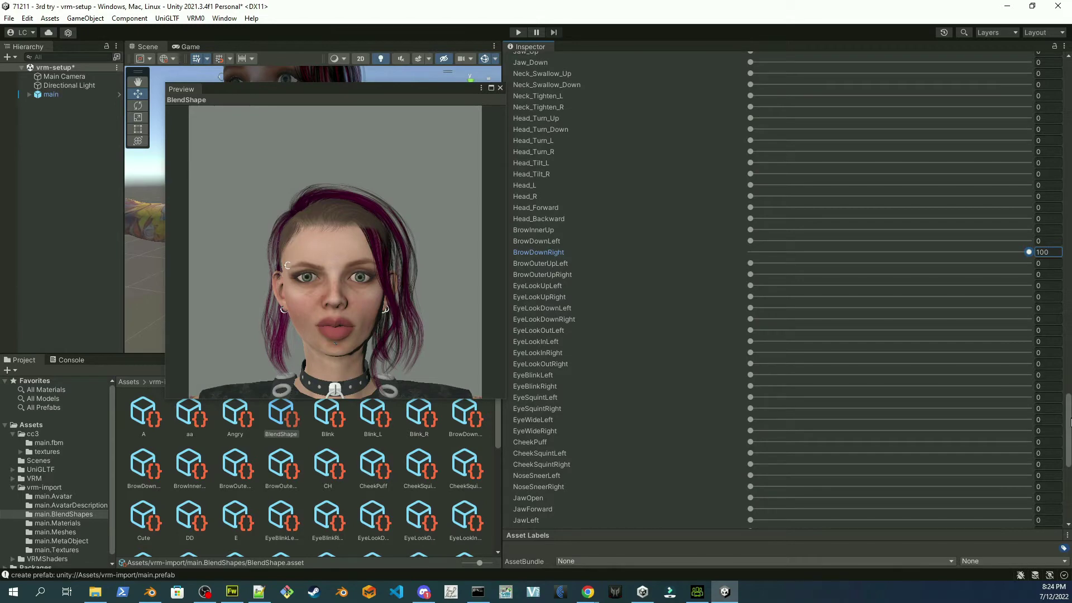
scroll(1069, 419, "up", 15)
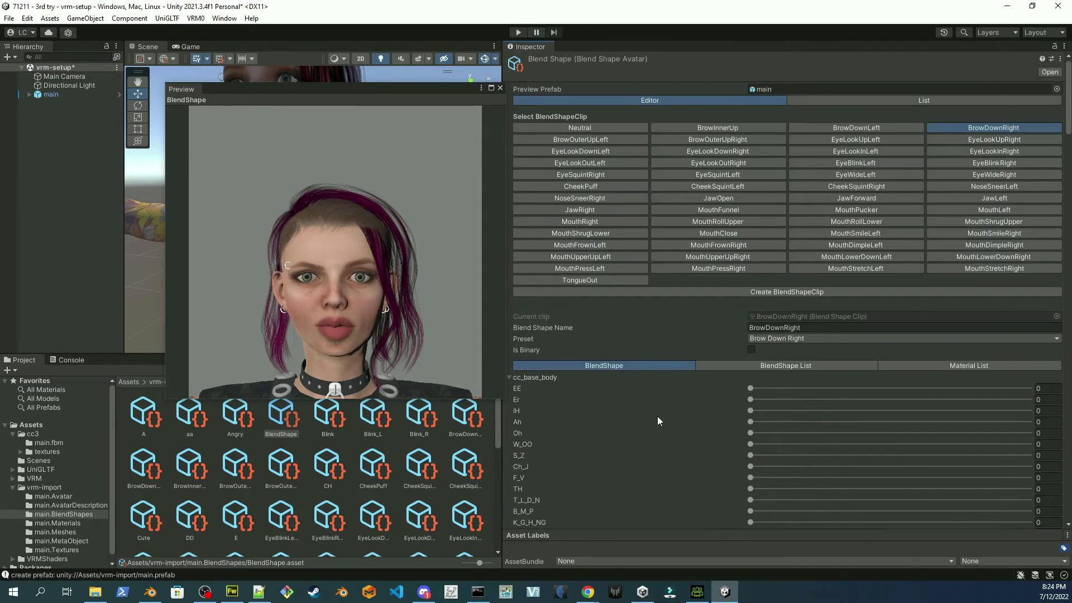
Adjust the down blend shape of piercing01_0 in the BrowDownRight clip so the brow piercing follows the lowered eyebrow.
left_click(510, 378)
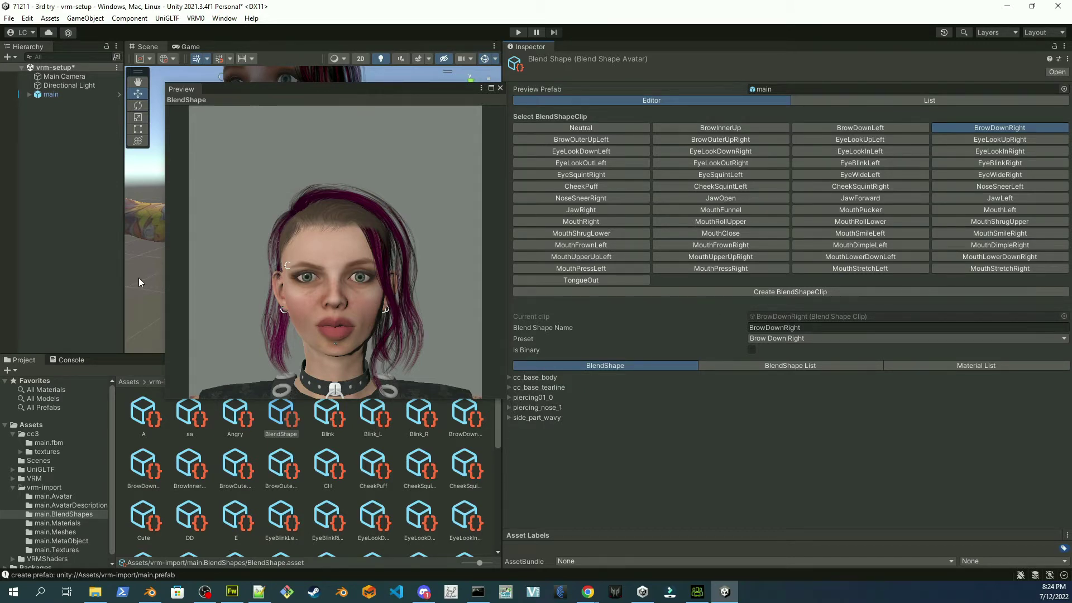
left_click(510, 398)
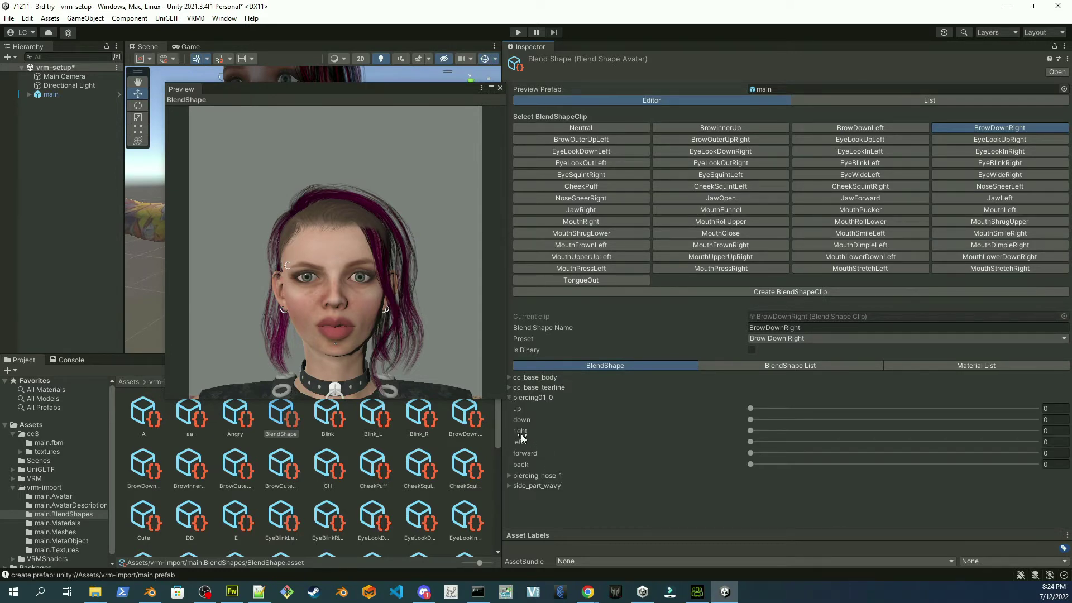
left_click(522, 420)
left_click_drag(749, 420, 779, 420)
mouse_move(783, 423)
left_mouse_down()
mouse_move(1038, 420)
mouse_move(750, 419)
mouse_move(825, 415)
mouse_move(770, 416)
mouse_move(781, 415)
left_mouse_up()
left_click(1053, 419)
type("10")
left_click_drag(780, 420, 771, 420)
Compare the BrowDownLeft and BrowDownRight clips in the preview by switching between them.
left_click(877, 128)
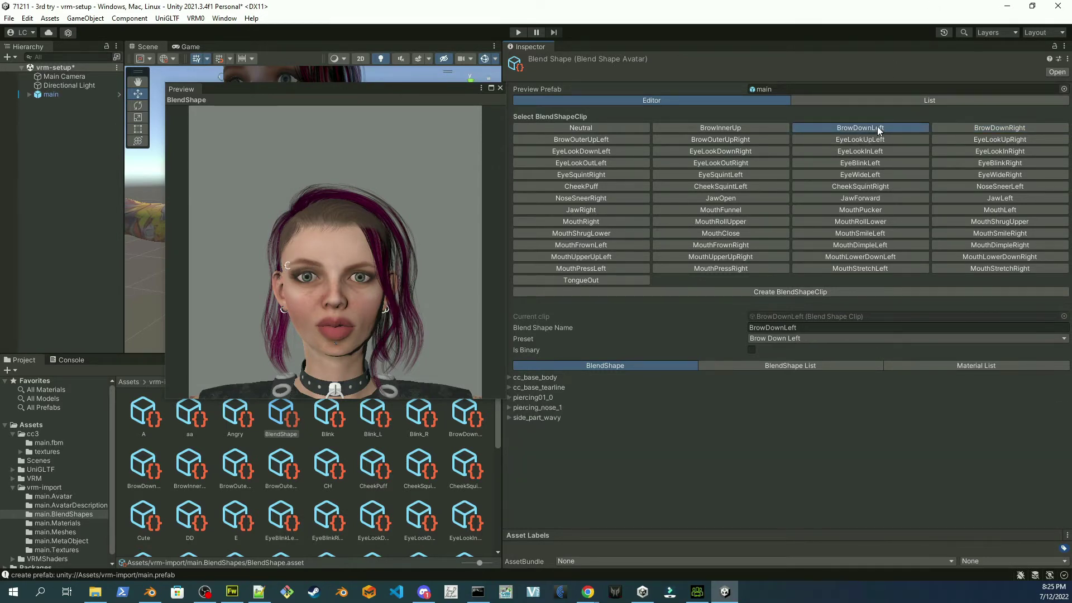
left_click(951, 130)
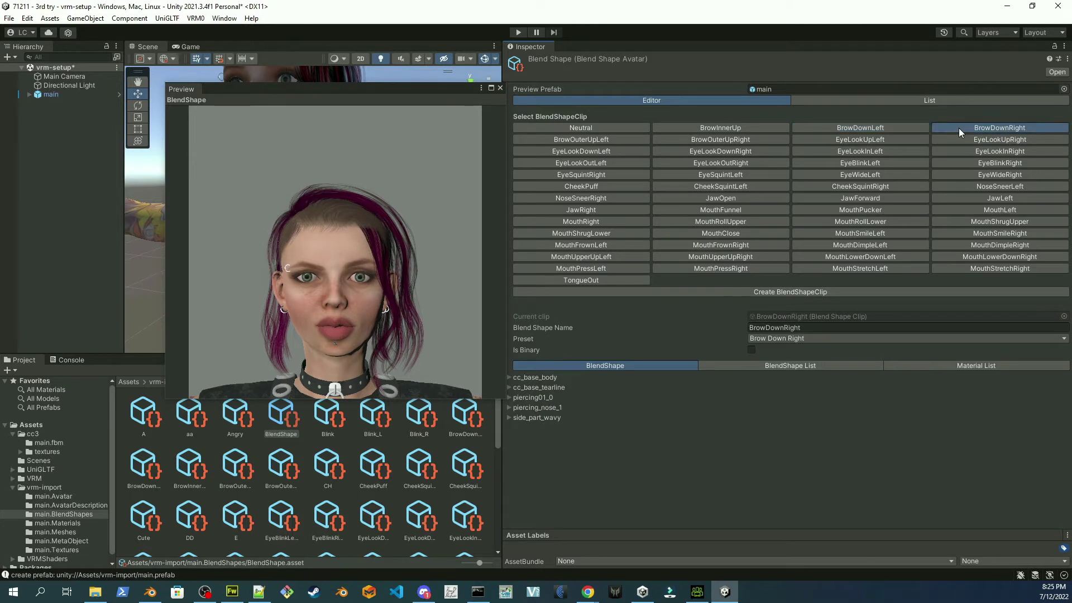
left_click(916, 129)
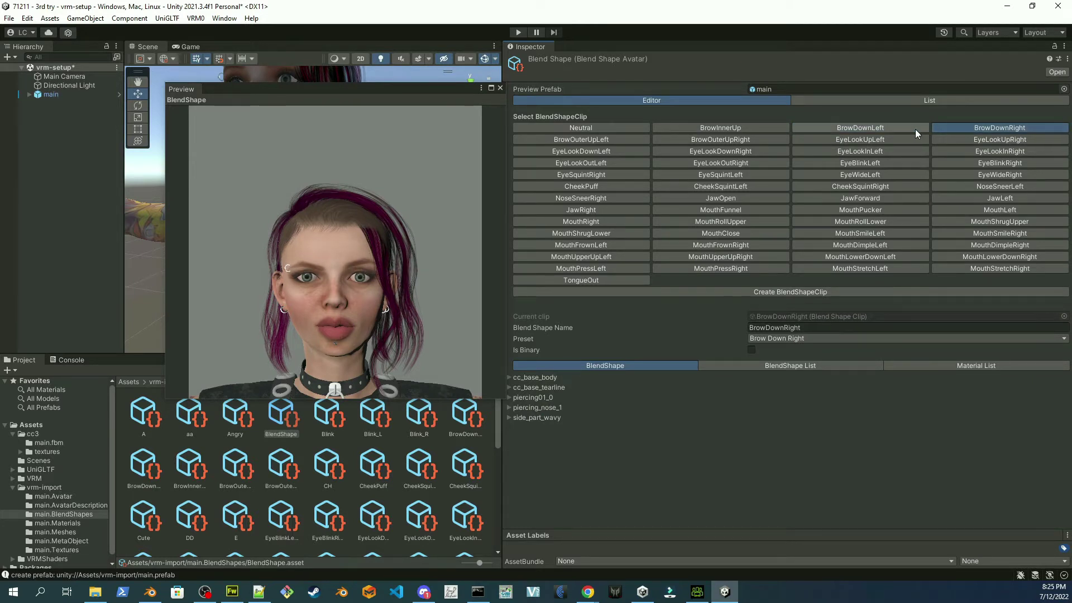
left_click(970, 128)
left_click(881, 129)
left_click(953, 129)
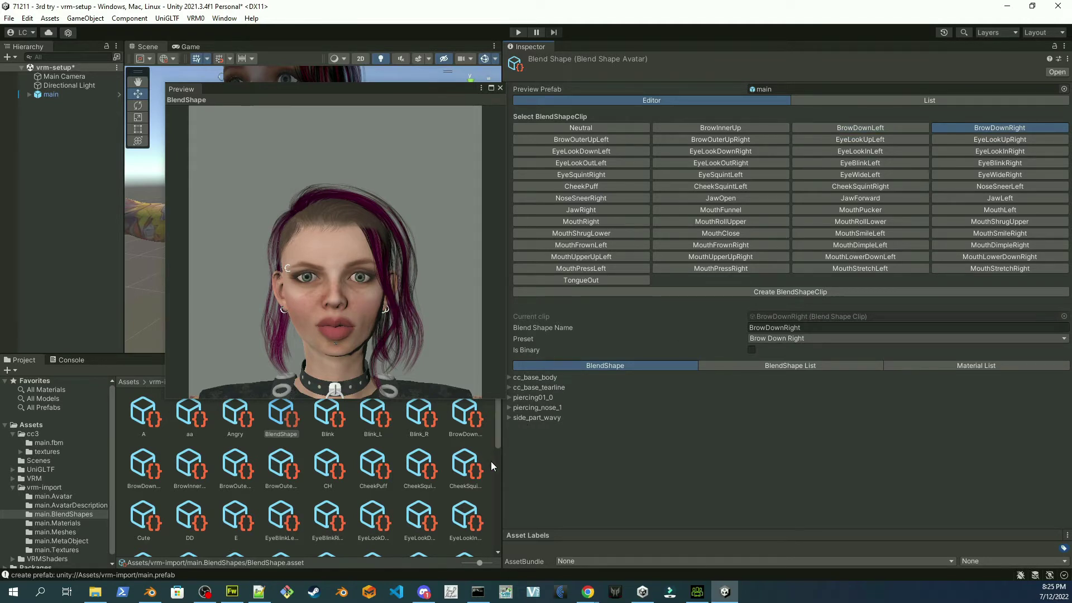
Examine the cc_base_tearline blend shapes of the BrowDownRight and BrowInnerUp clips.
left_click(510, 387)
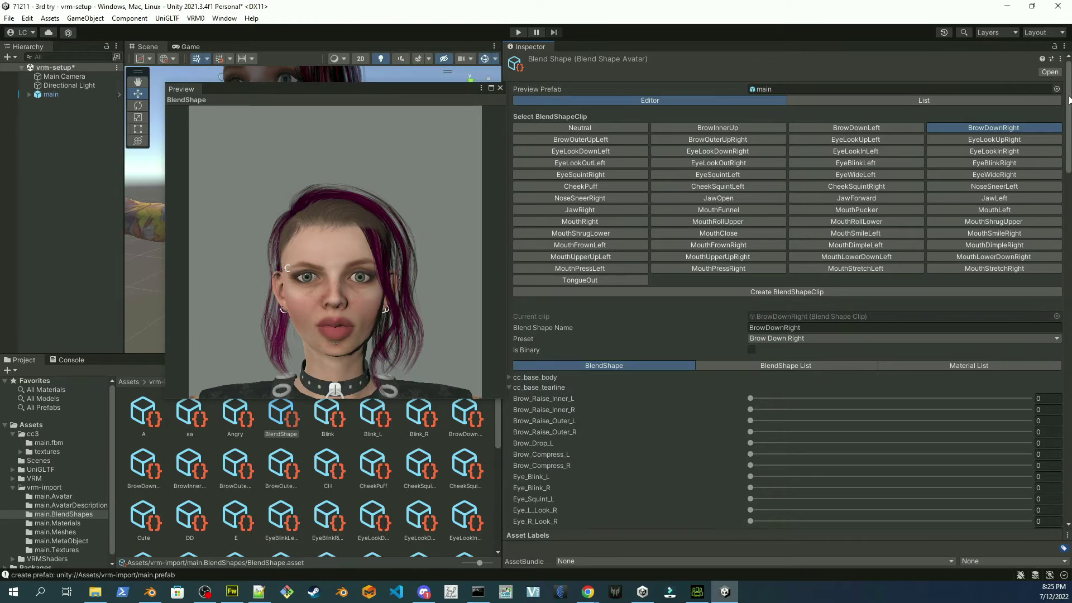
scroll(1038, 416, "down", 15)
scroll(1038, 417, "up", 10)
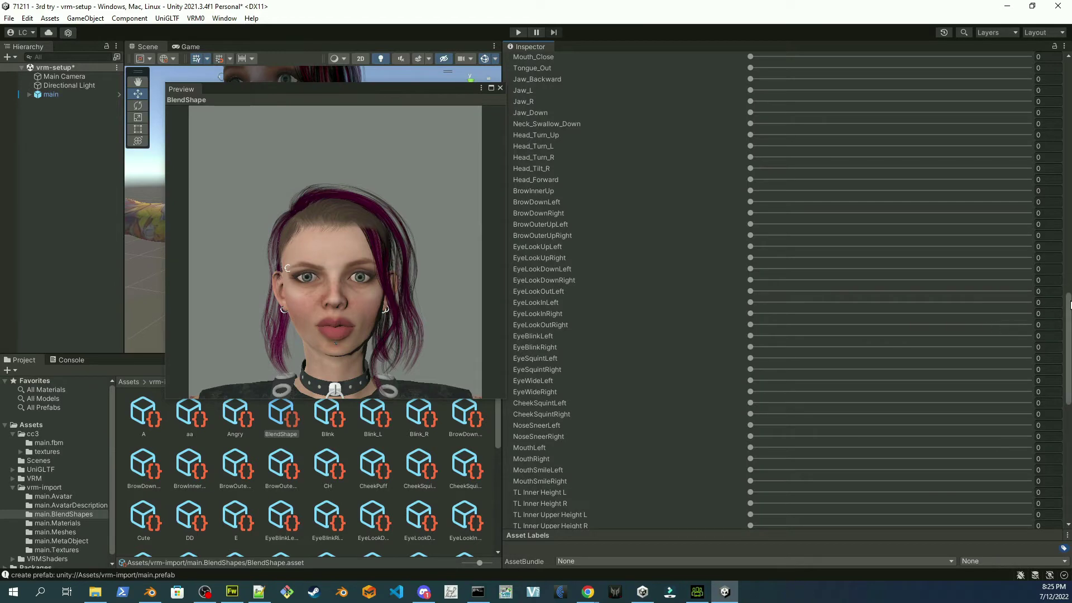
scroll(1069, 305, "up", 15)
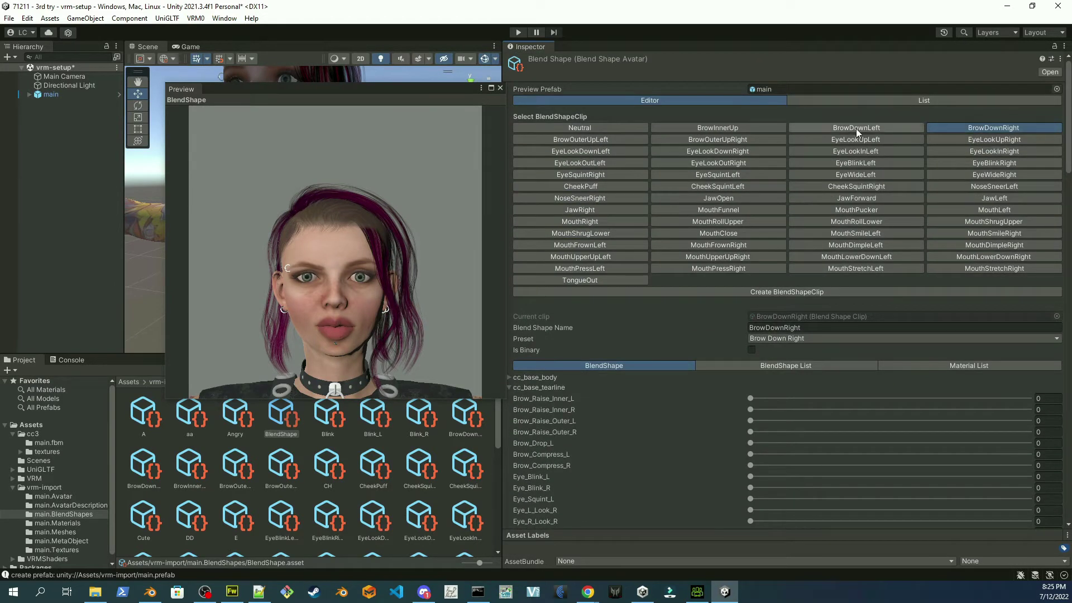
left_click(725, 128)
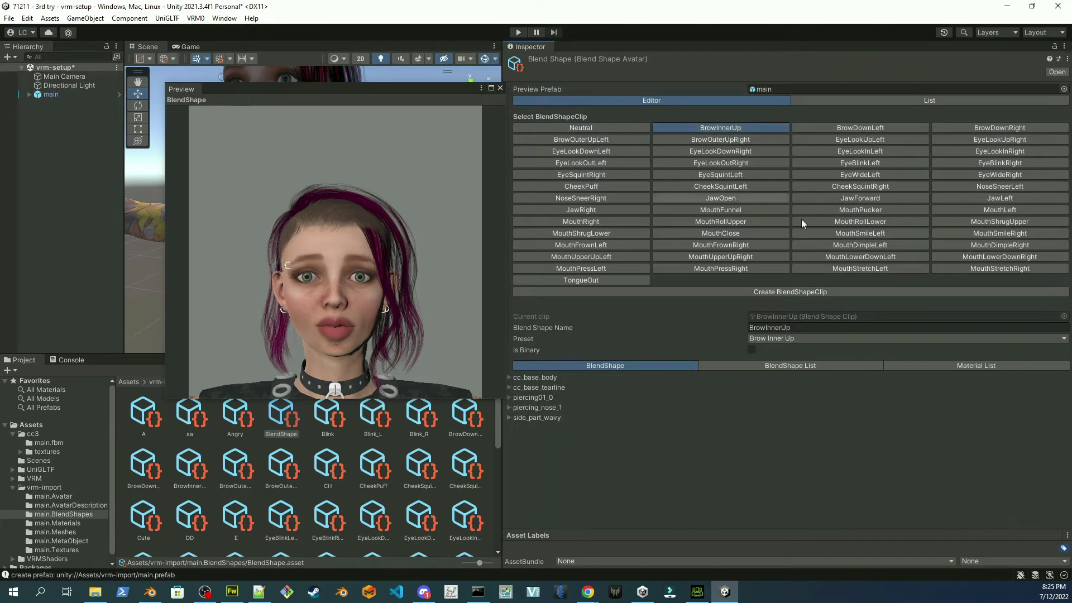
left_click(509, 387)
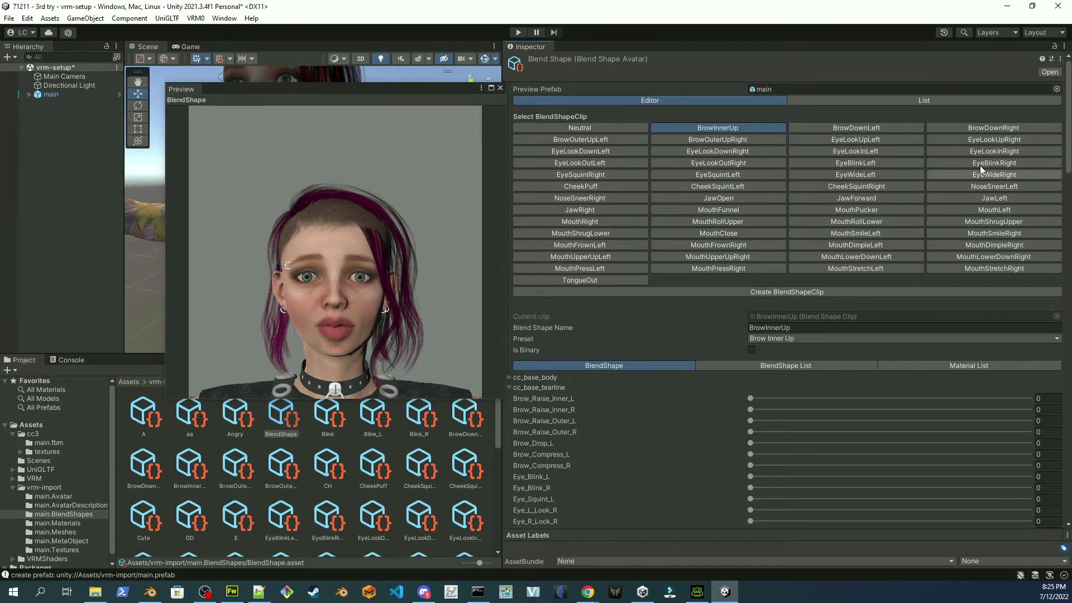
left_click_drag(1067, 112, 1067, 313)
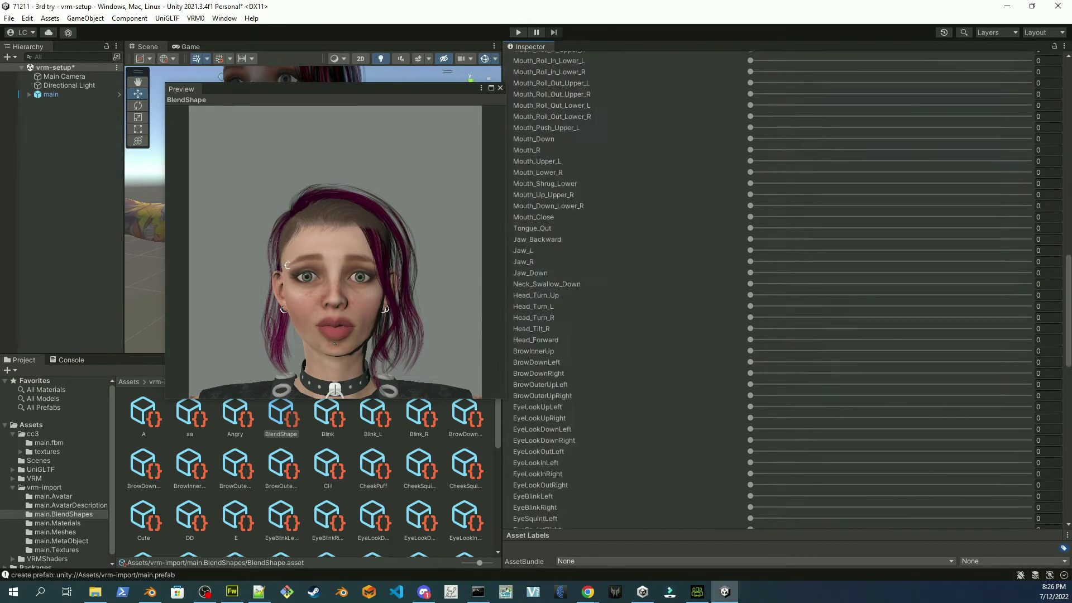
scroll(857, 167, "up", 15)
Set the Merged_Open_Mouth blend shape of cc_base_body to 100 in the JawOpen clip.
left_click(842, 128)
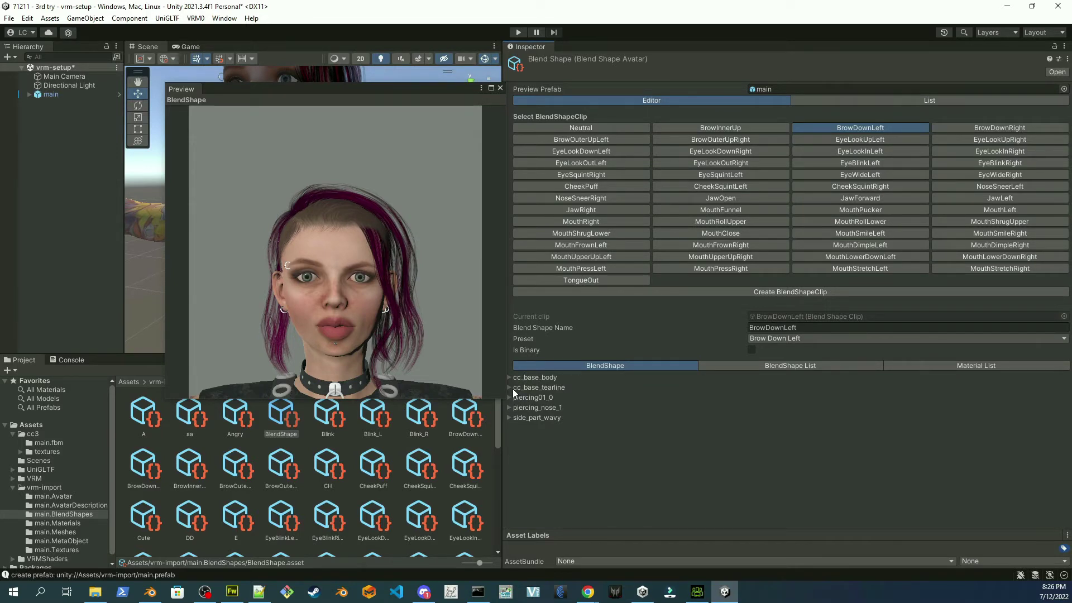
left_click(715, 201)
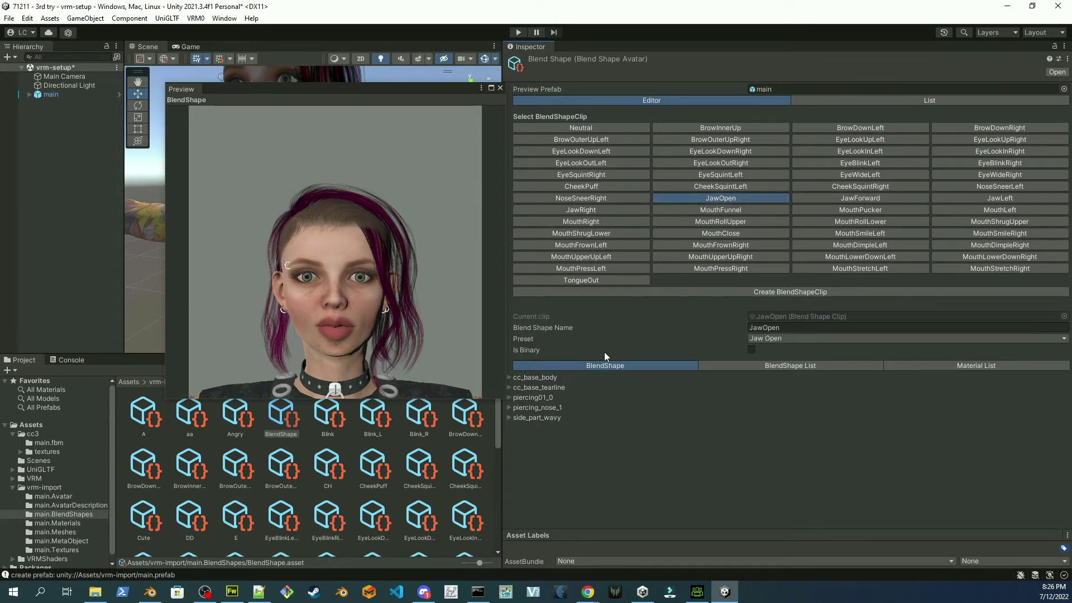
left_click(510, 377)
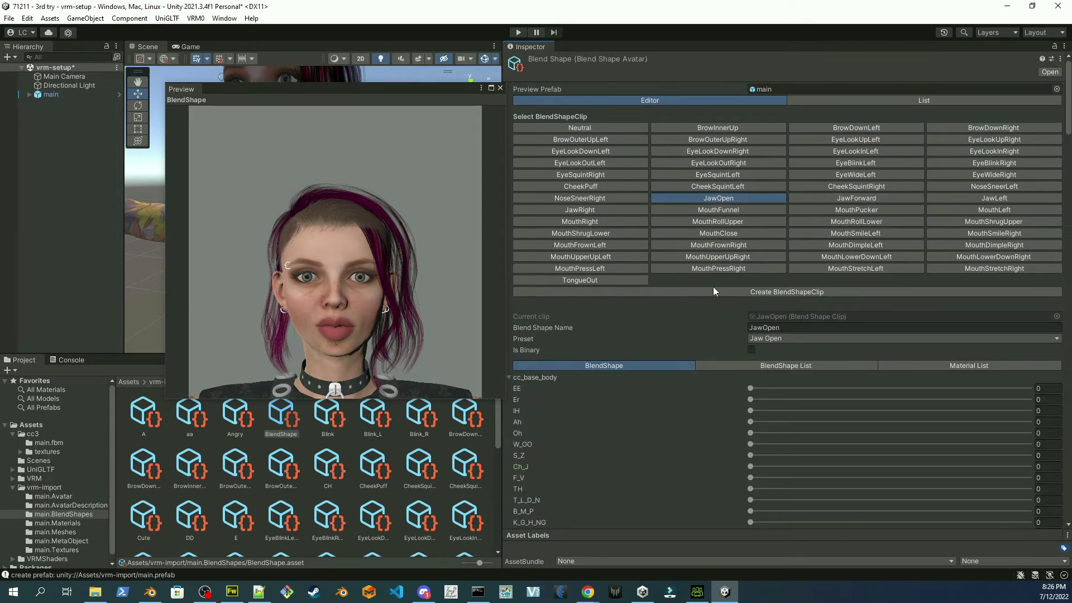
left_click_drag(1068, 118, 1051, 516)
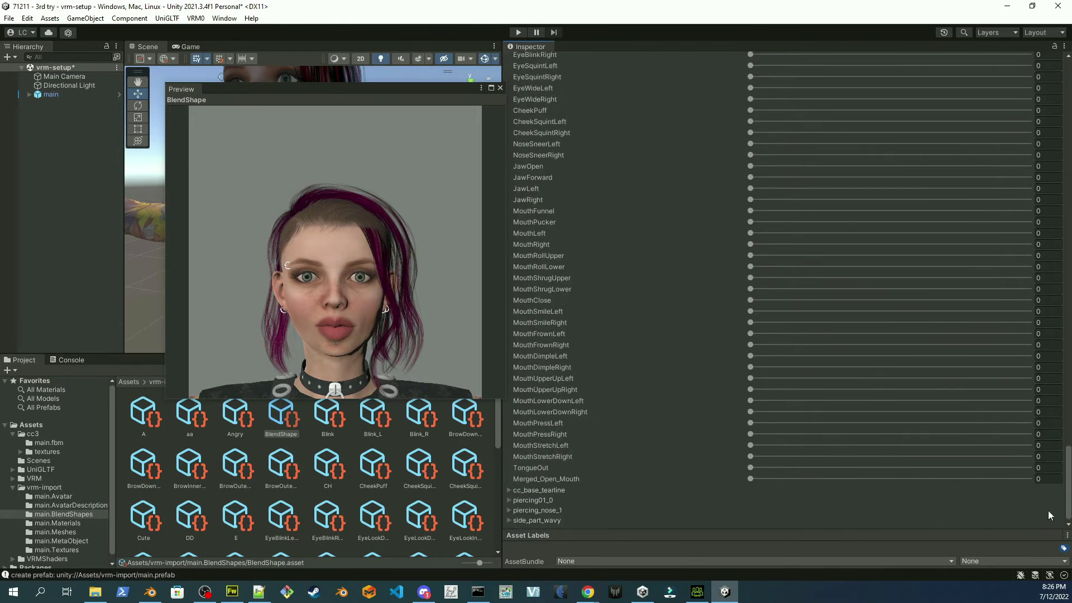
left_click(555, 479)
left_click_drag(752, 481, 1029, 480)
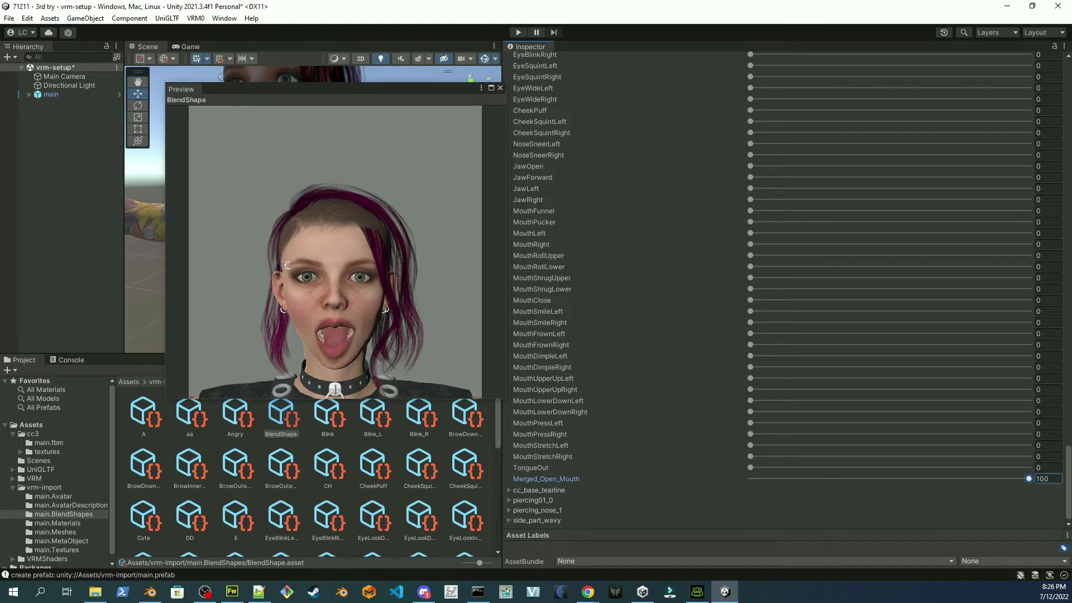
scroll(944, 515, "up", 15)
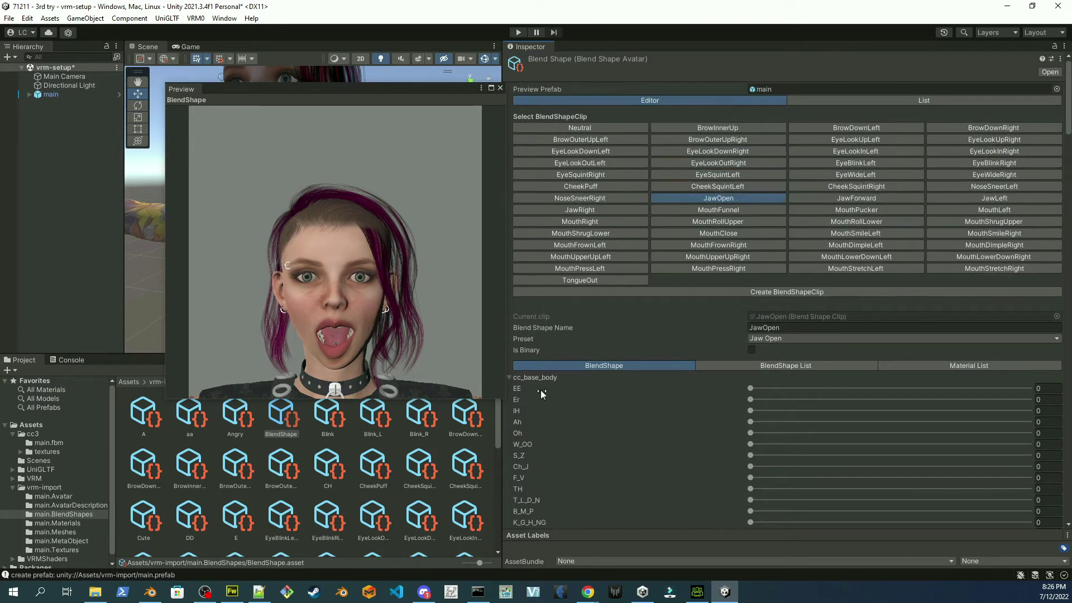
left_click(511, 378)
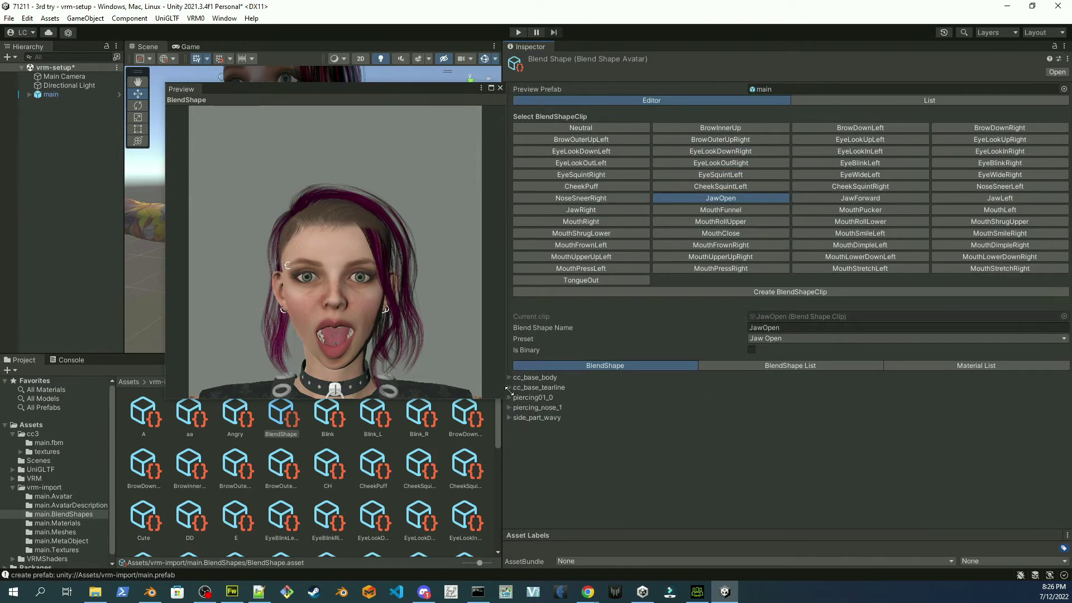
Set the down blend shape of piercing_nose_1 to about 30 and raise its back blend shape in the JawOpen clip to follow the jaw.
left_click(509, 408)
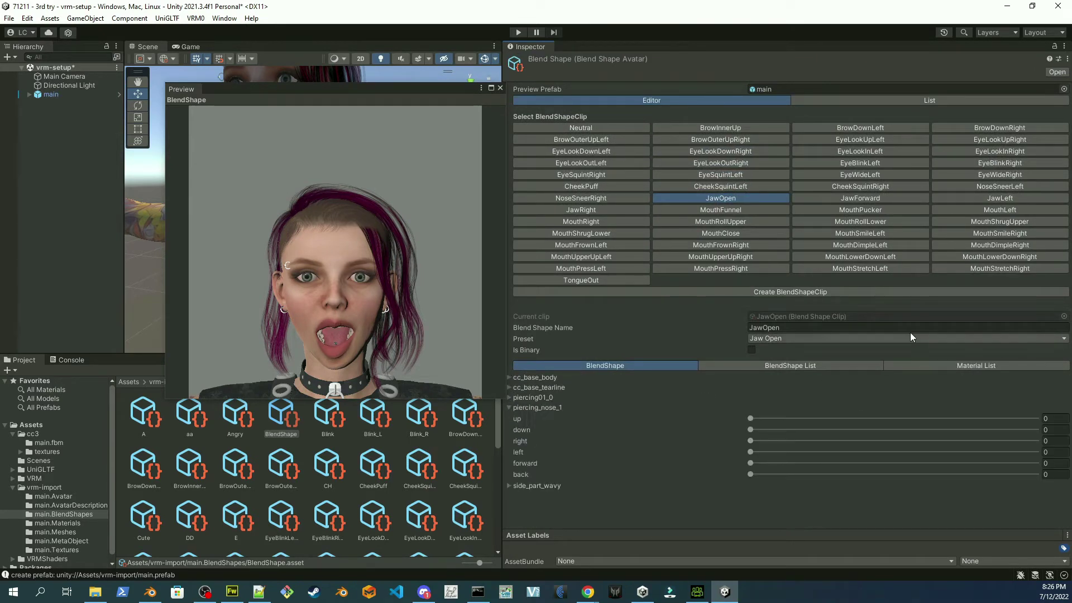
left_click(521, 431)
left_click_drag(751, 429, 836, 429)
left_click_drag(357, 312, 461, 311)
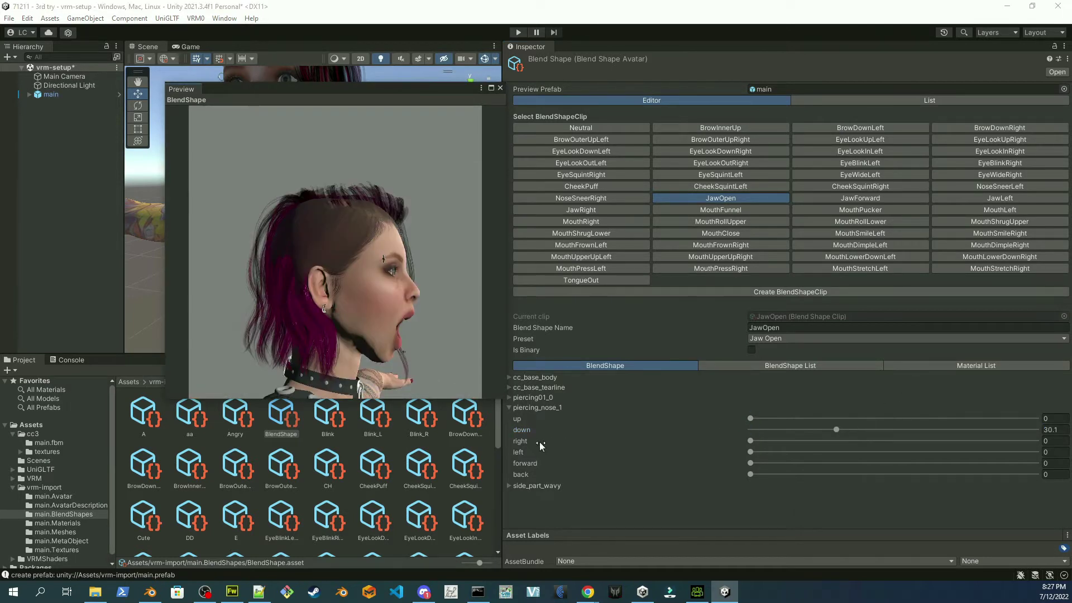
left_click(524, 475)
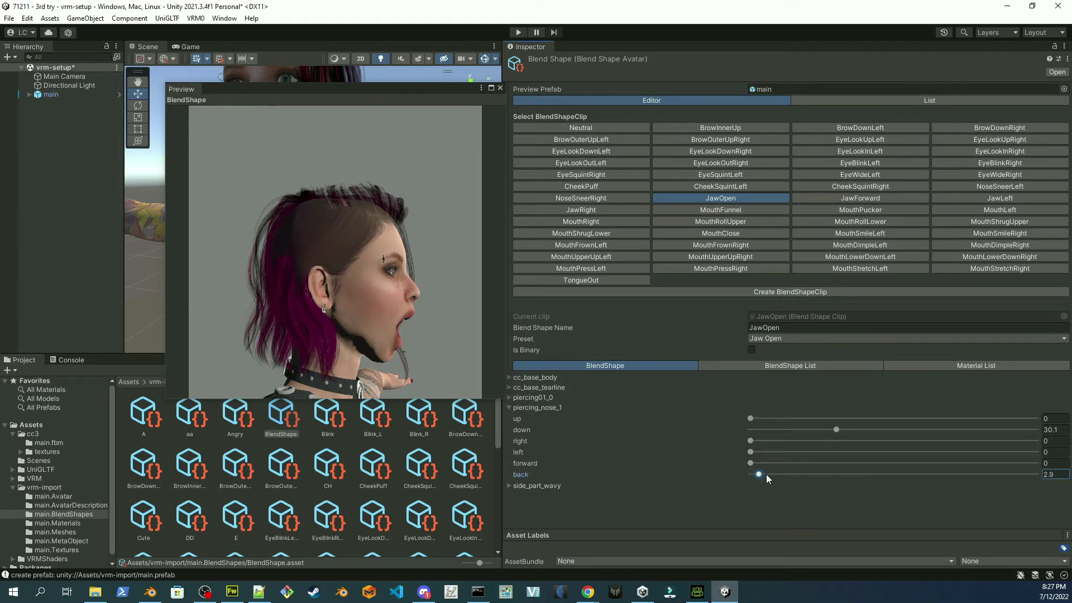
left_click_drag(766, 475, 879, 483)
left_click_drag(433, 353, 234, 357)
Compare the Neutral and JawOpen clips in the preview from the side and the front, checking how the piercing follows the jaw.
left_click(623, 126)
left_click_drag(217, 252, 427, 284)
left_click(720, 198)
left_click(593, 128)
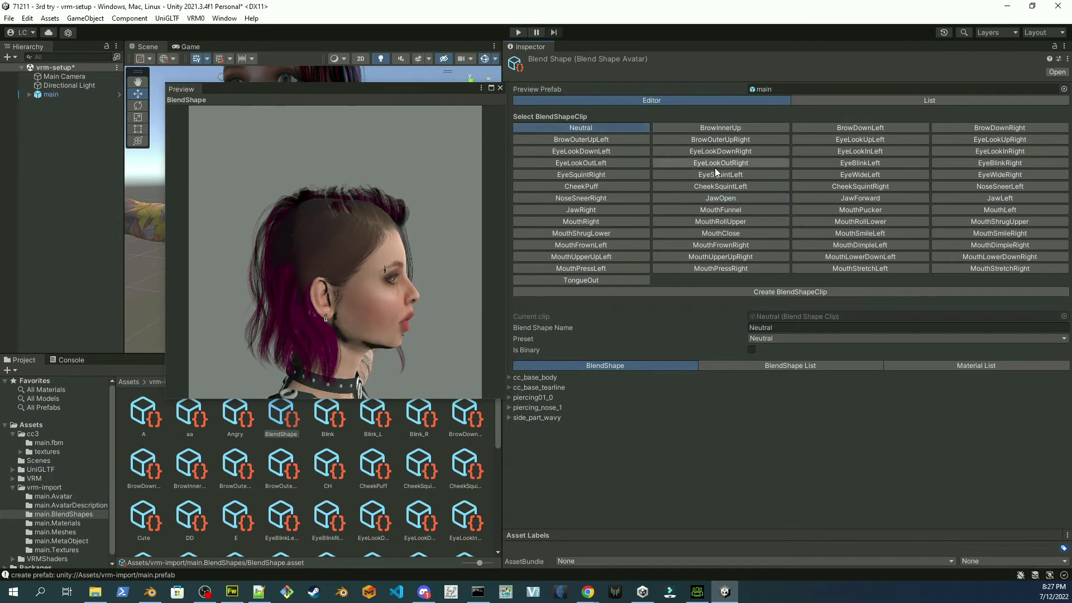
left_click(702, 199)
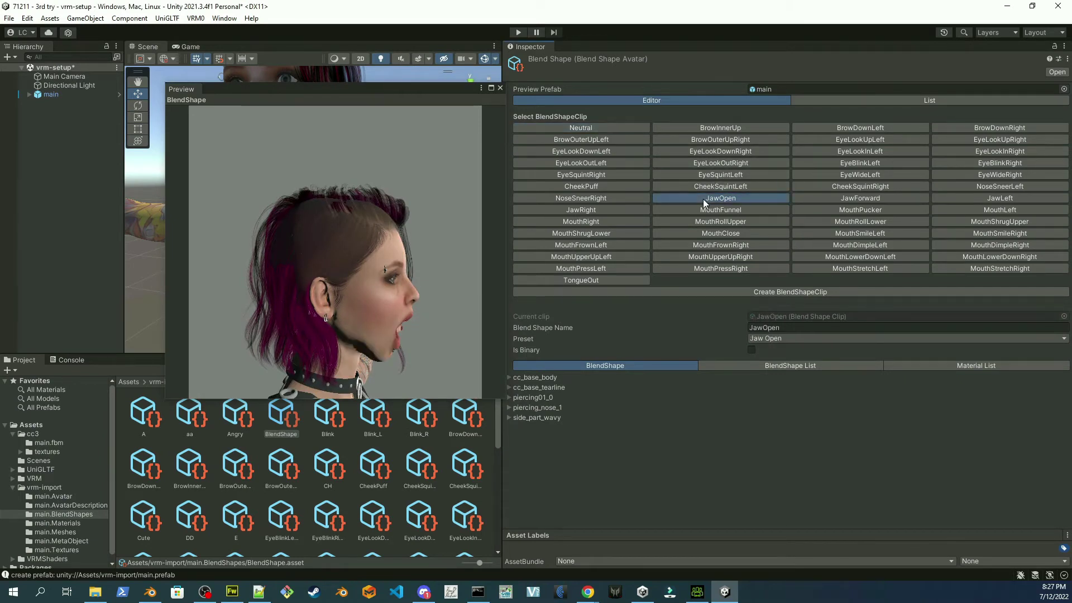
left_click(617, 125)
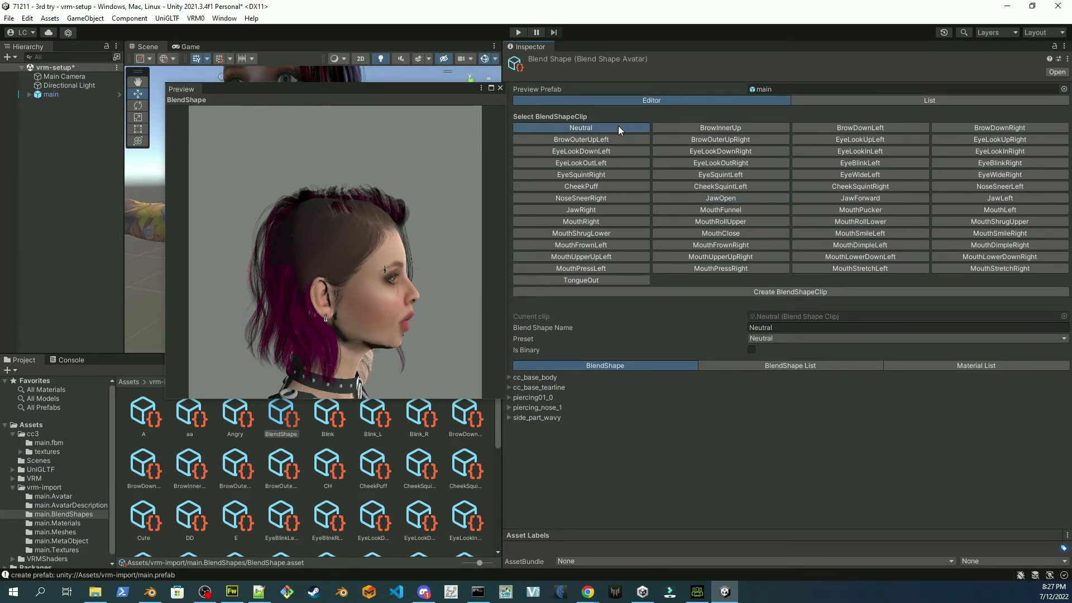
left_click(726, 199)
left_click_drag(425, 273, 574, 263)
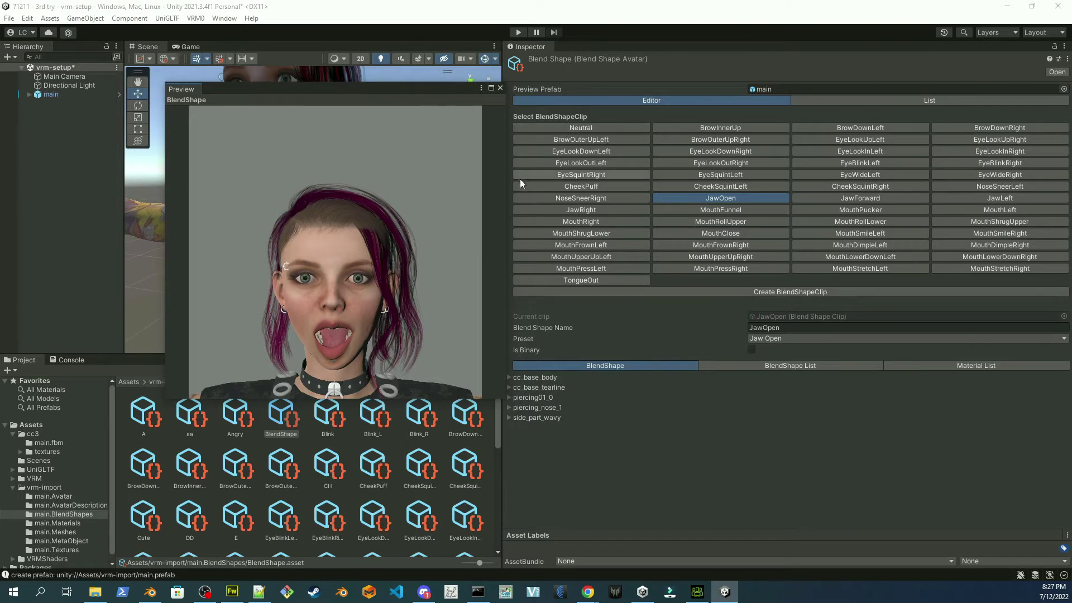
left_click(612, 130)
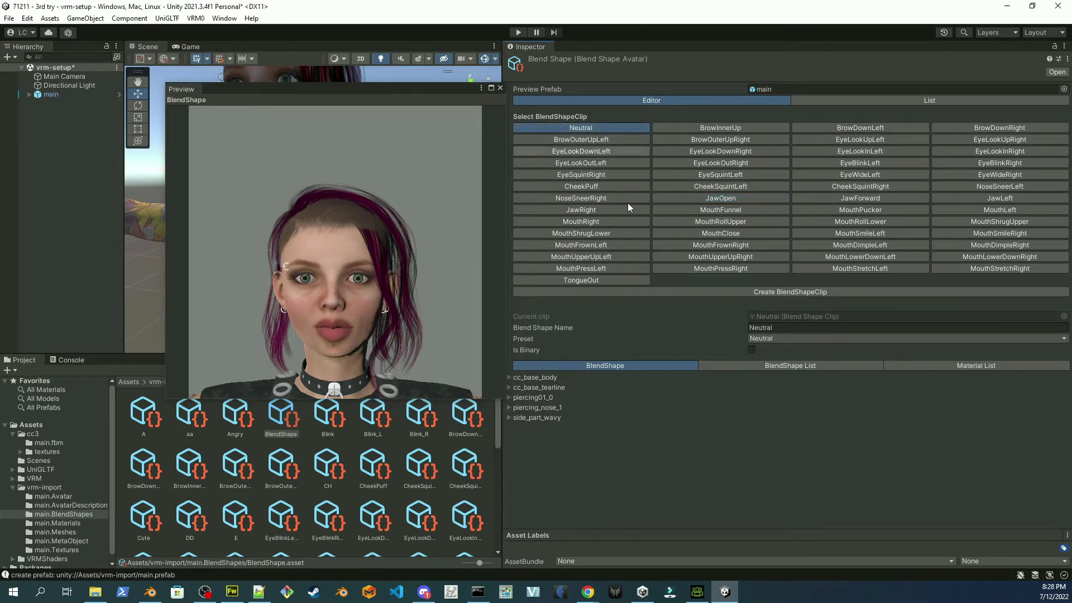
mouse_move(421, 348)
left_mouse_down()
mouse_move(257, 350)
mouse_move(441, 356)
mouse_move(415, 354)
left_mouse_up()
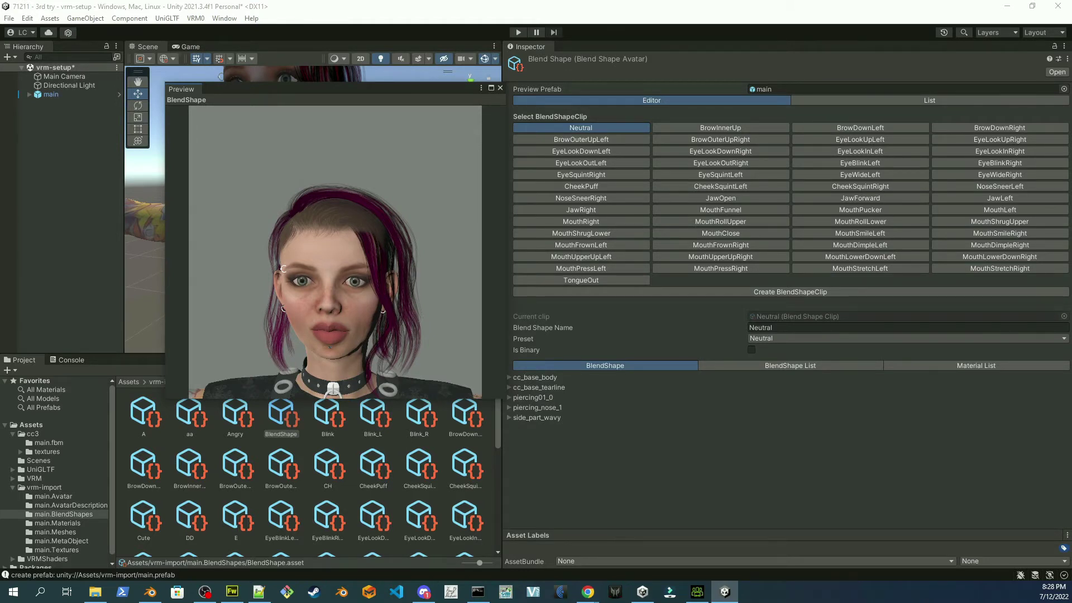
Set the TongueOut blend shape of cc_base_body to 100 in the TongueOut clip.
left_click(580, 280)
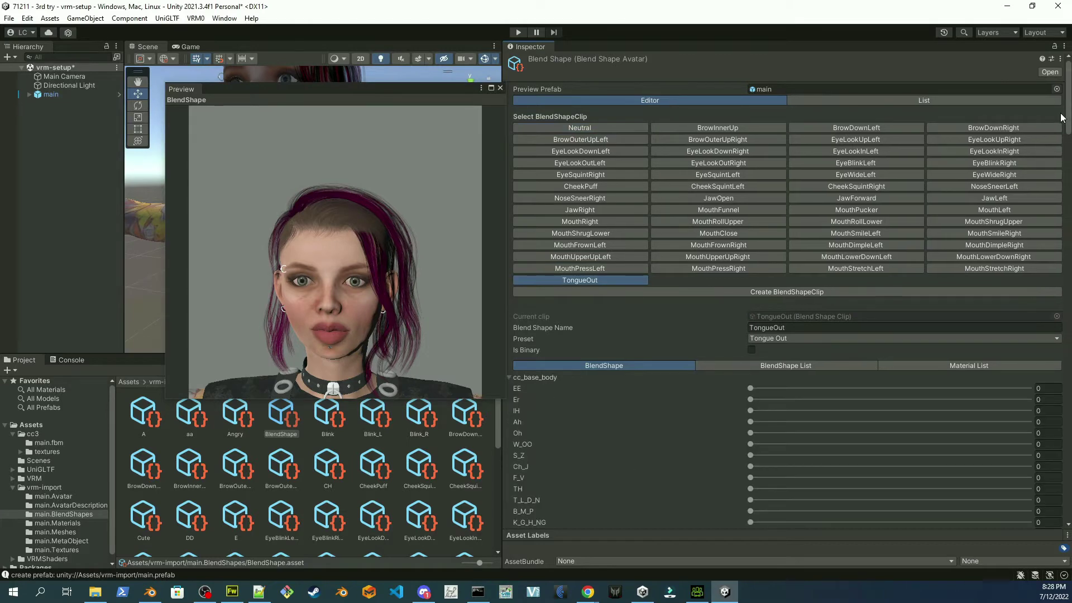
left_click_drag(1065, 118, 1061, 535)
left_click_drag(749, 468, 1048, 461)
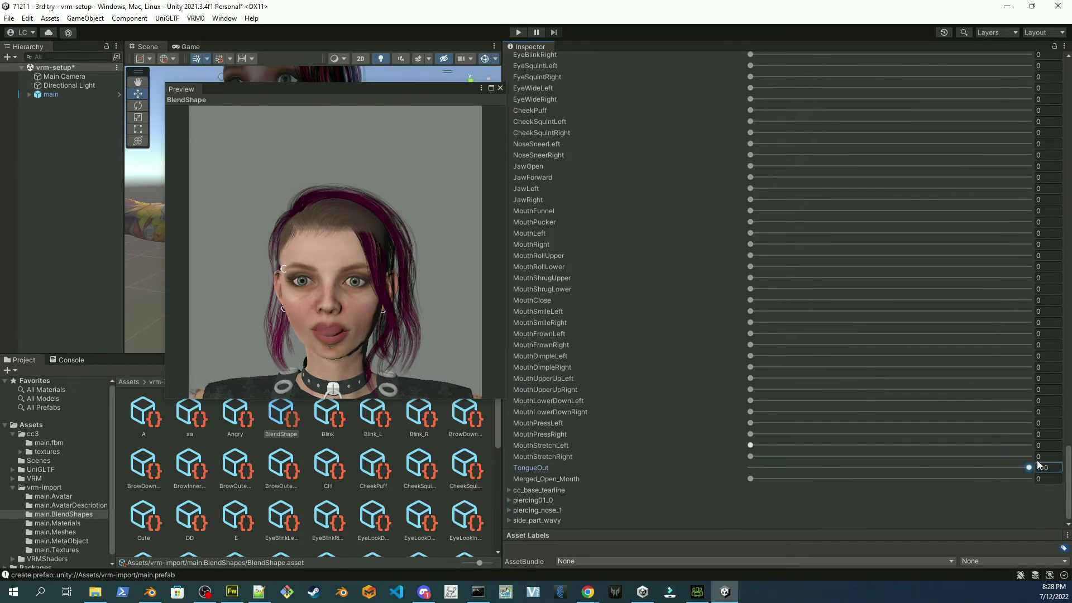
scroll(838, 363, "up", 15)
Select the MouthStretchRight clip and look through the full list of cc_base_body blend shapes.
left_click(956, 269)
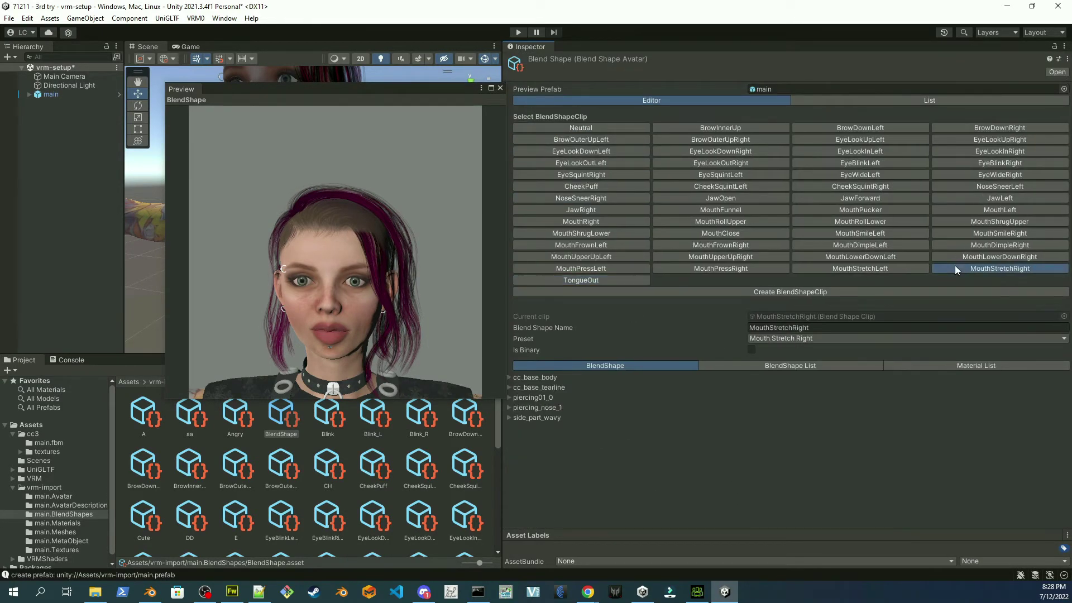
left_click(509, 377)
scroll(613, 450, "down", 10)
scroll(837, 223, "up", 10)
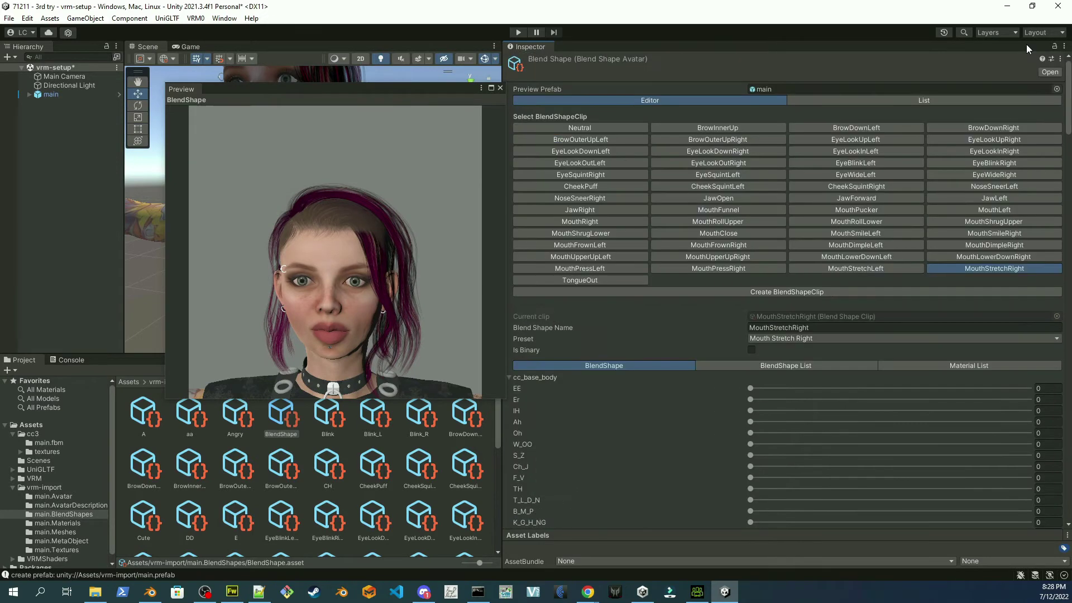
scroll(838, 223, "down", 15)
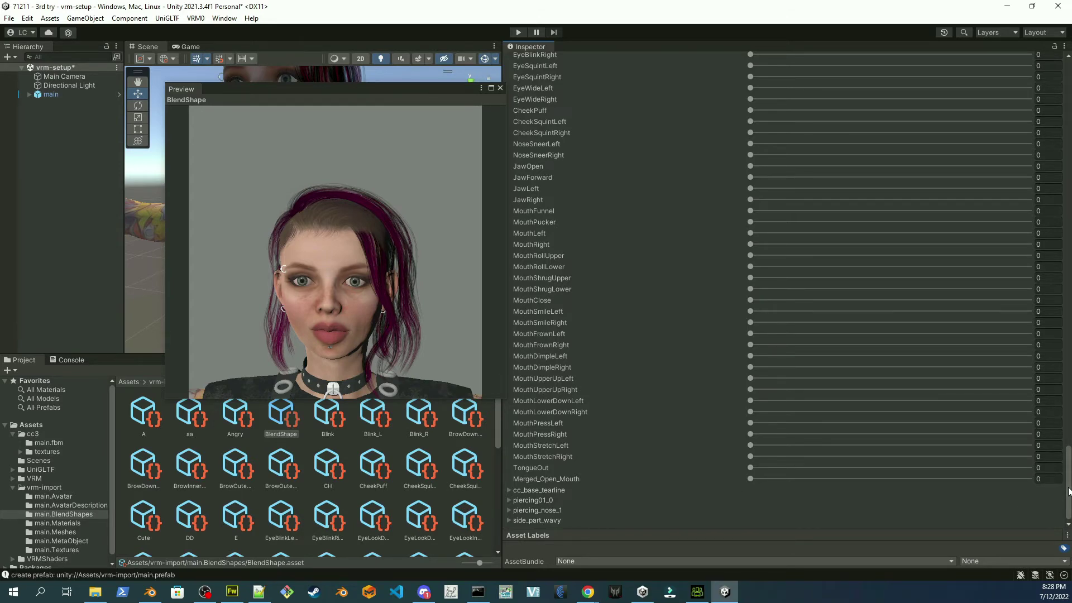
left_click_drag(1069, 492, 1065, 73)
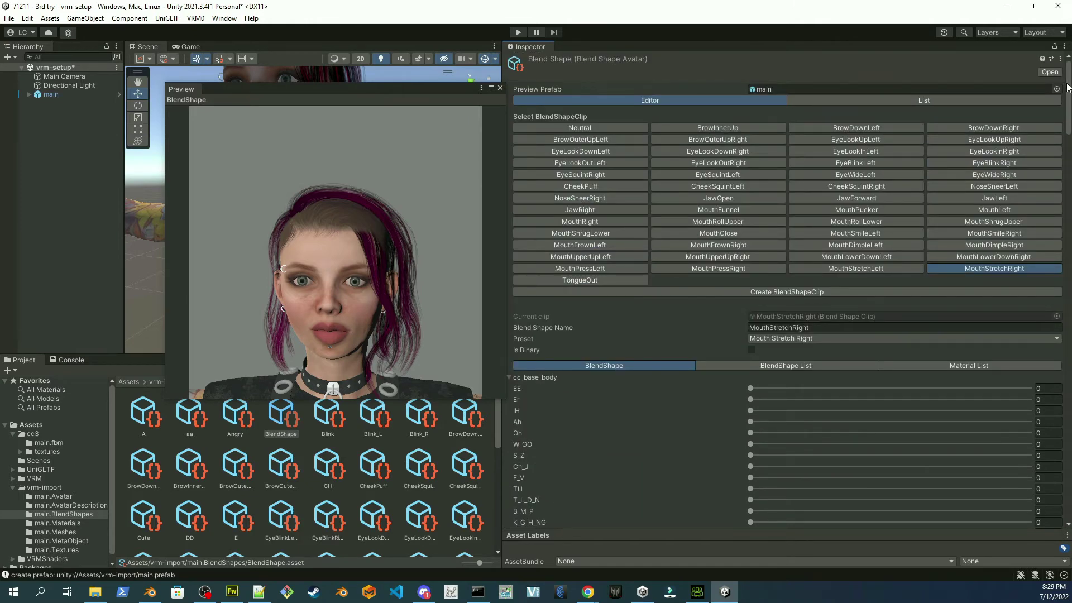
left_click_drag(1067, 96, 1067, 157)
scroll(1040, 199, "up", 10)
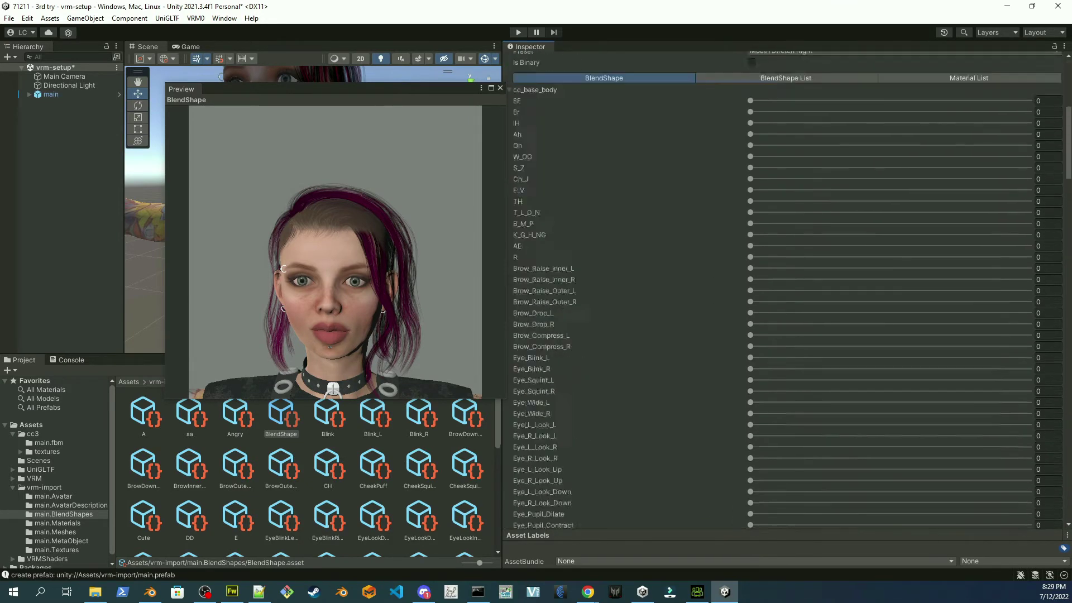
scroll(897, 359, "down", 20)
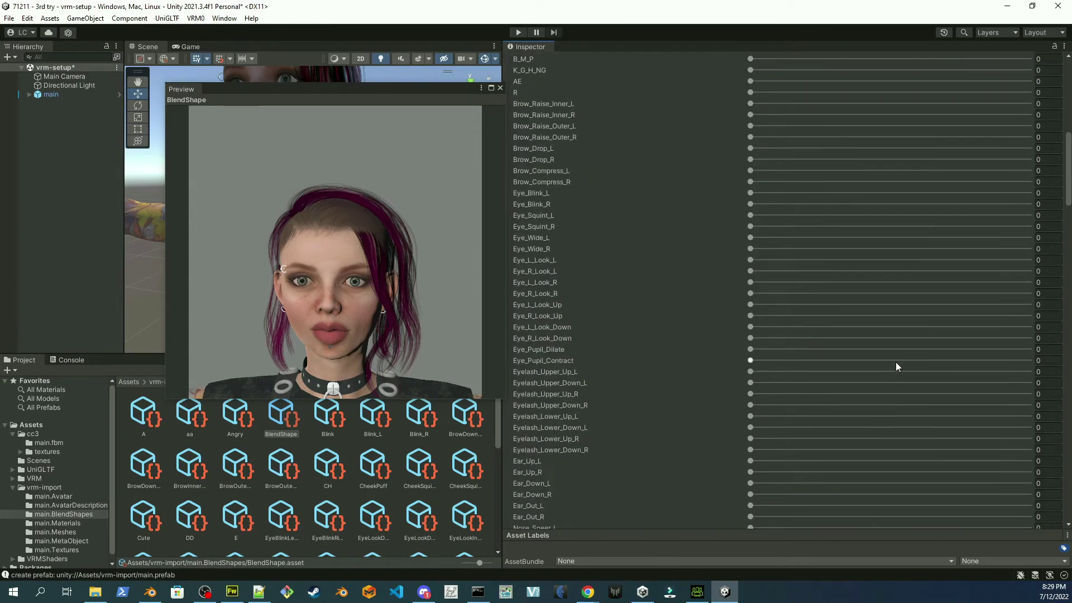
scroll(897, 366, "down", 20)
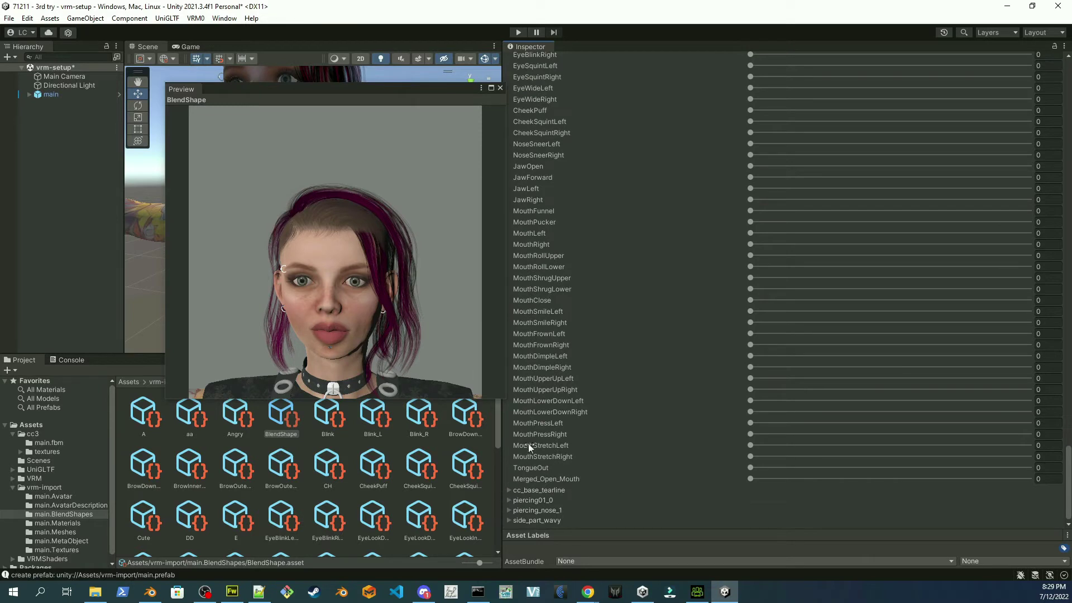
Try different strengths for the MouthStretchRight blend shape of cc_base_body in the MouthStretchRight clip and set it to 50.
left_click(541, 456)
left_click_drag(752, 453, 1029, 456)
left_click_drag(964, 478, 816, 458)
left_click_drag(917, 429, 739, 451)
left_click(1050, 458)
type("50")
scroll(1052, 462, "up", 10)
scroll(788, 291, "up", 10)
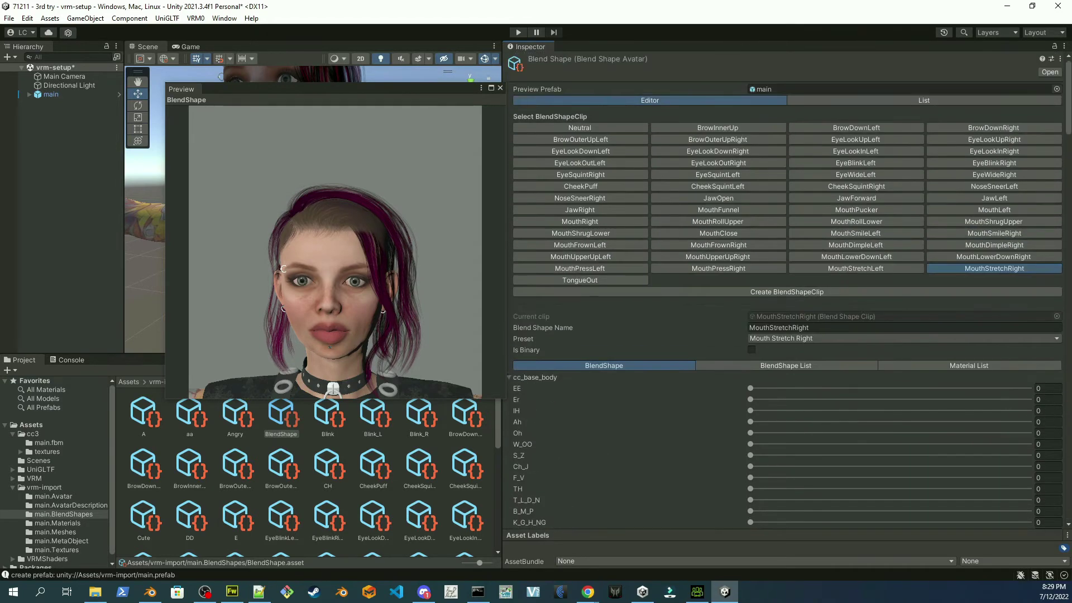
left_click_drag(1069, 76, 1068, 466)
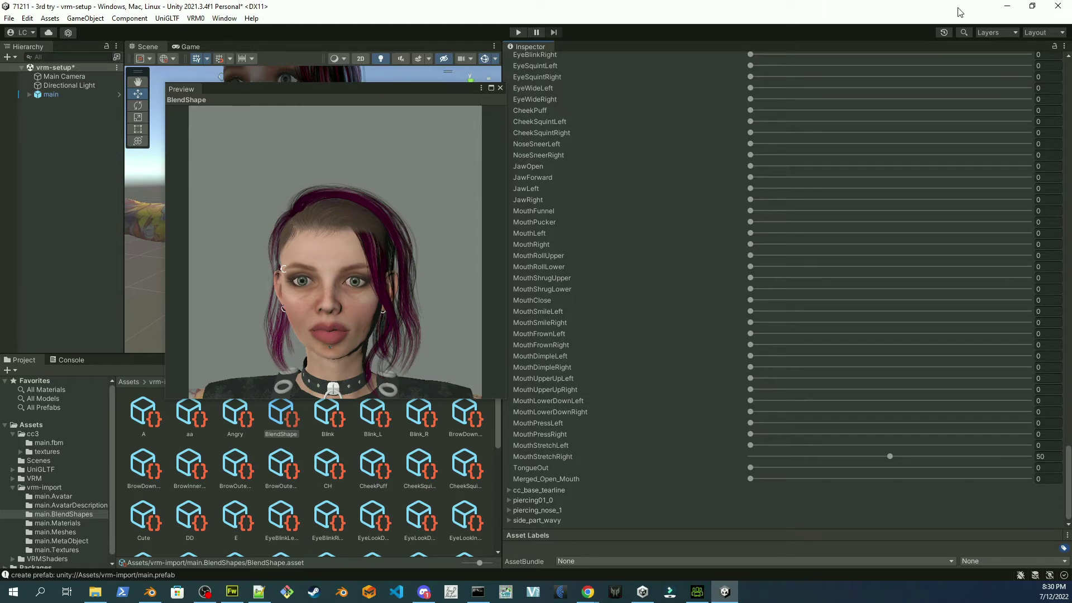
Set the MouthStretchLeft blend shape of cc_base_body to 50 in the MouthStretchLeft clip.
left_click_drag(1070, 476, 1070, 111)
left_click(868, 267)
left_click(1052, 444)
type("50")
Set the MouthPressRight blend shape of cc_base_body to 50 in the MouthPressRight clip.
left_click(729, 267)
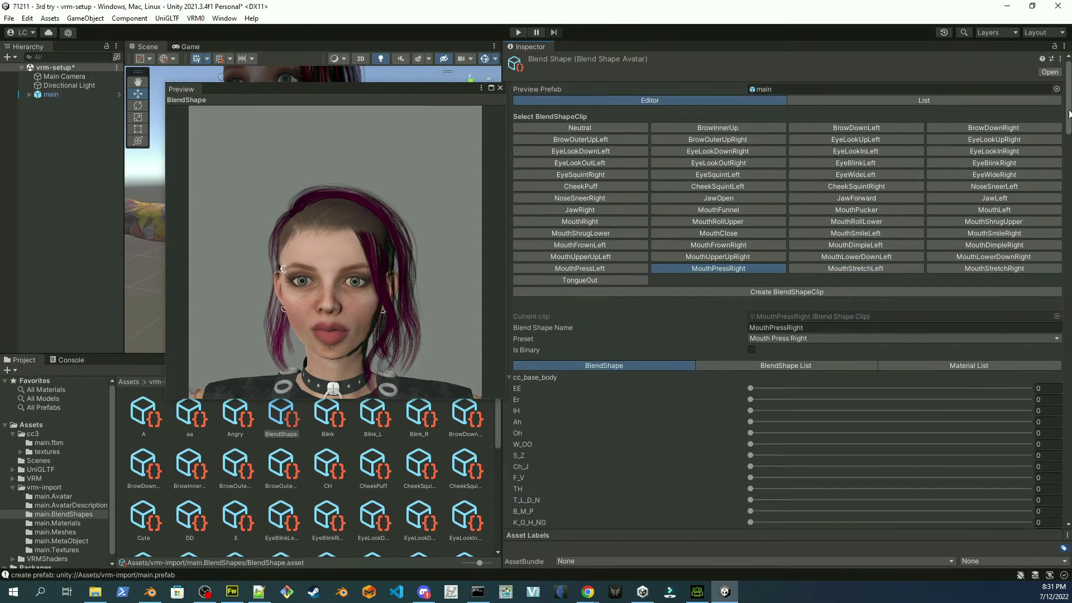
scroll(533, 434, "down", 10)
left_click(1052, 434)
type("100")
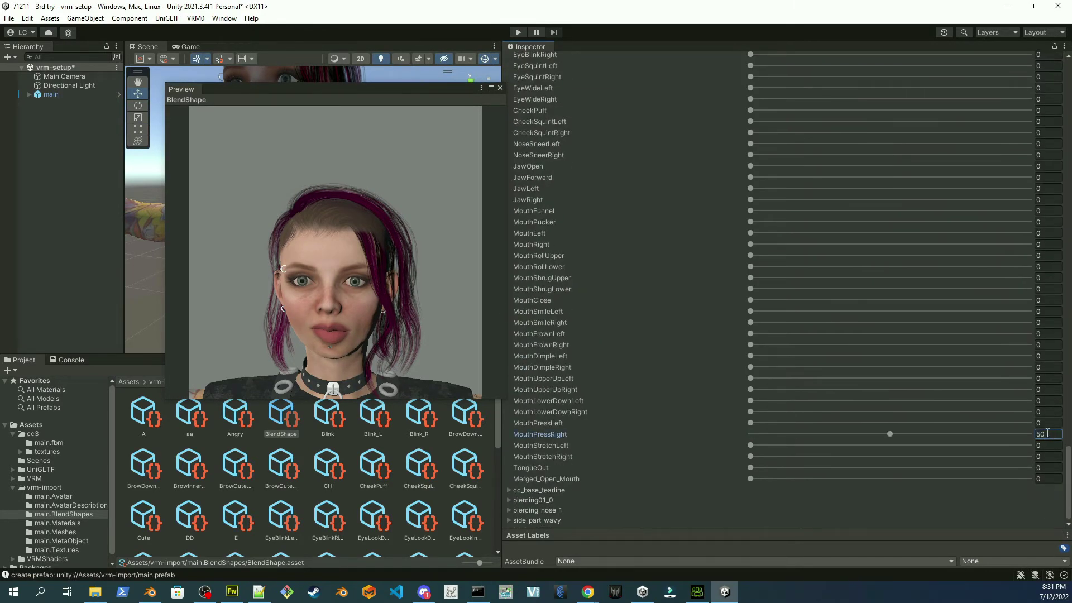
Adjust the MouthPressLeft blend shape of cc_base_body in the MouthPressLeft clip.
left_click_drag(1068, 480, 1068, 111)
left_click(581, 268)
left_click_drag(461, 88, 435, 87)
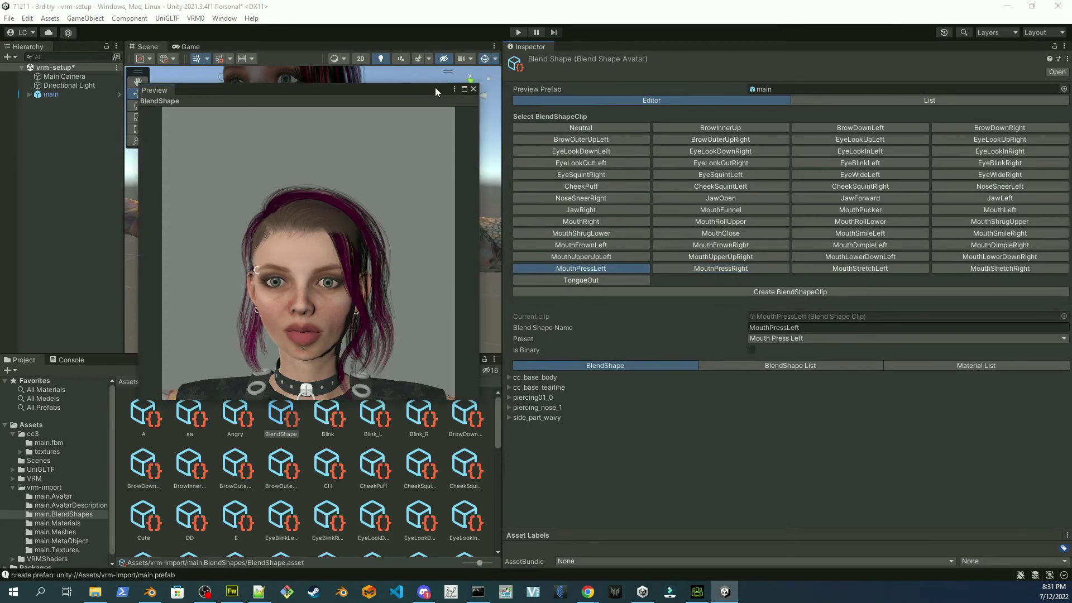
left_click(509, 377)
scroll(1048, 523, "down", 10)
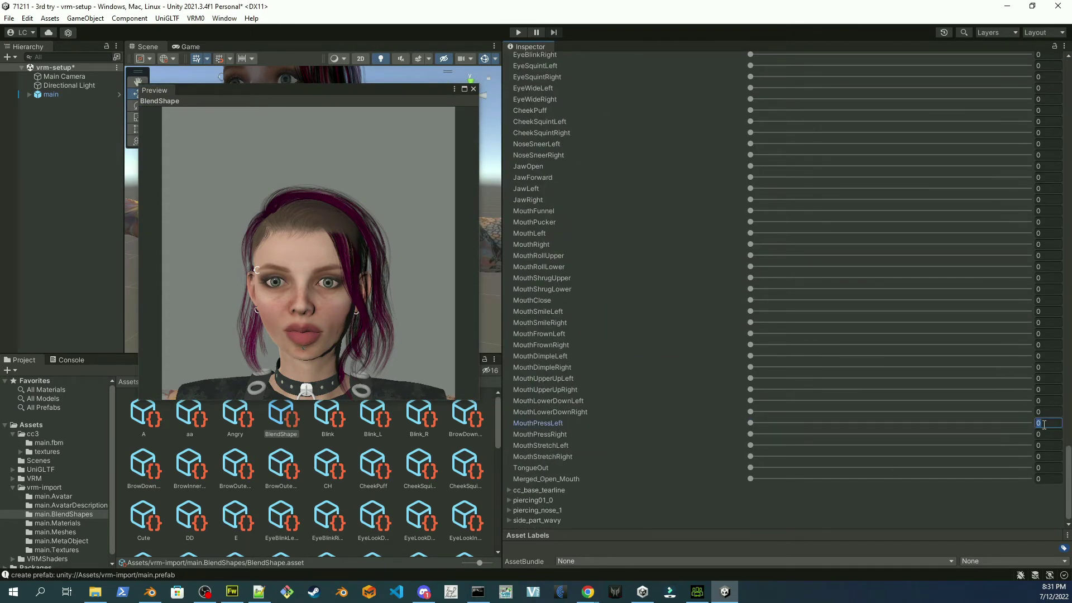
scroll(837, 270, "up", 10)
Adjust the MouthLowerDownRight blend shape of cc_base_body in the MouthLowerDownRight clip.
left_click(956, 257)
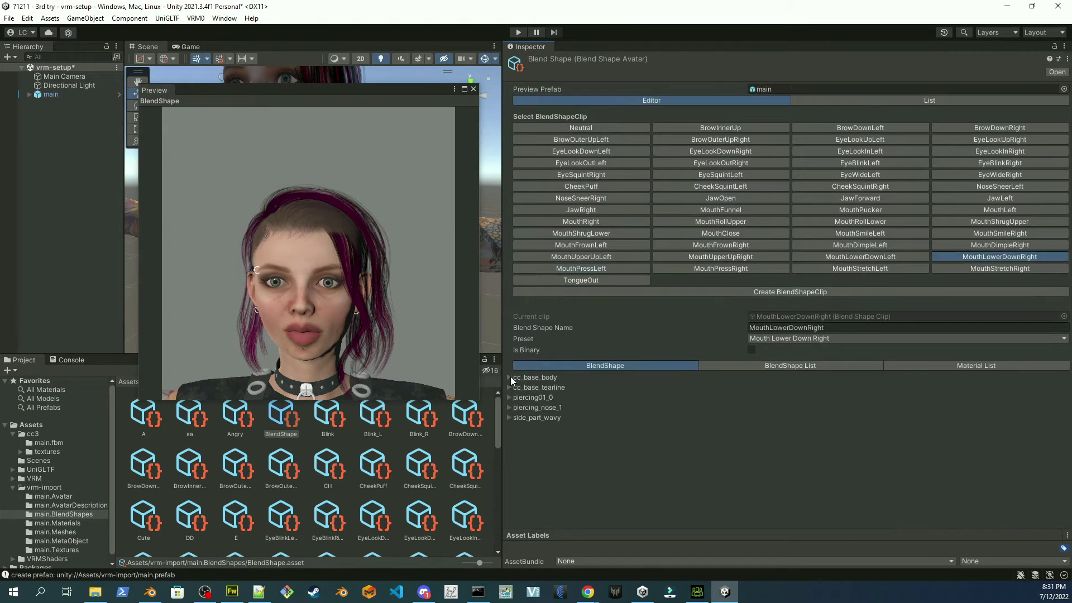
scroll(510, 376, "down", 10)
scroll(510, 377, "up", 8)
scroll(539, 391, "down", 10)
left_click(751, 413)
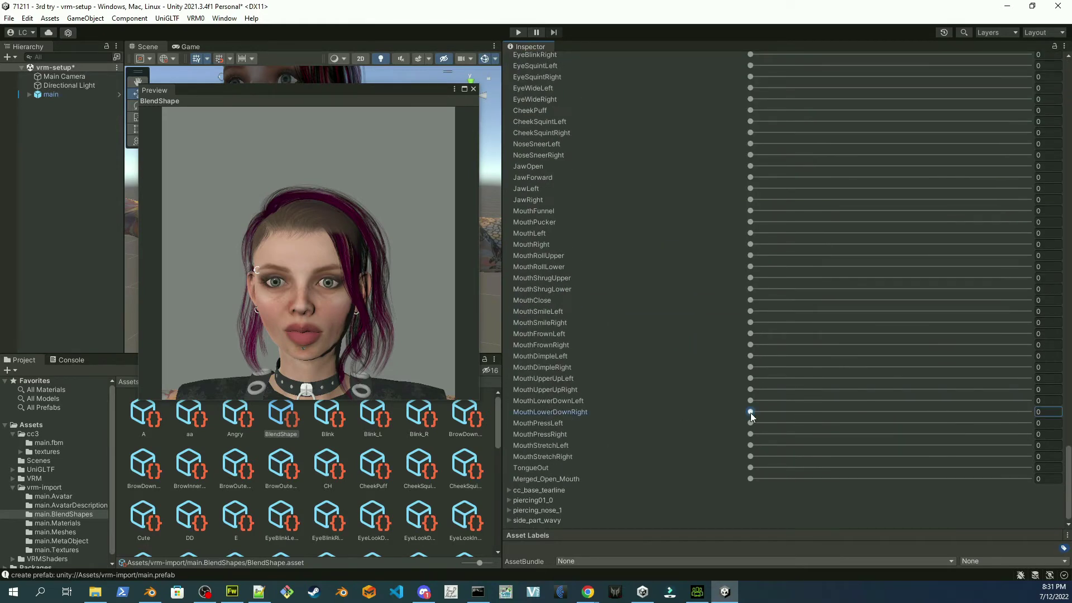
Raise the MouthLowerDownLeft blend shape of cc_base_body in the MouthLowerDownLeft clip so the lower lip pulls down on one side.
scroll(751, 413, "up", 10)
left_click(856, 256)
scroll(860, 279, "down", 15)
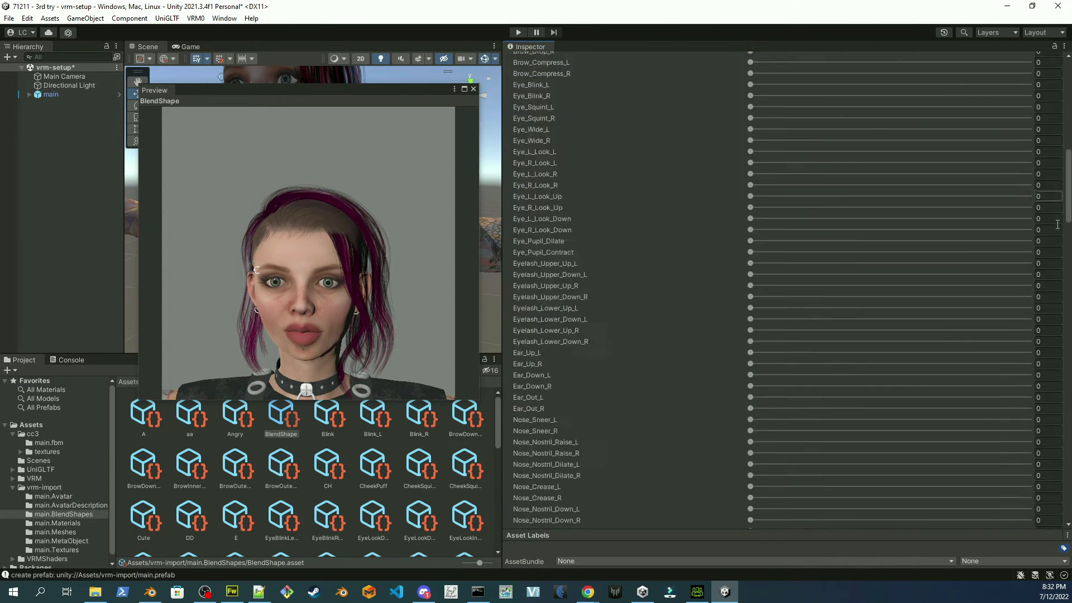
left_click_drag(750, 401, 803, 403)
scroll(802, 403, "up", 15)
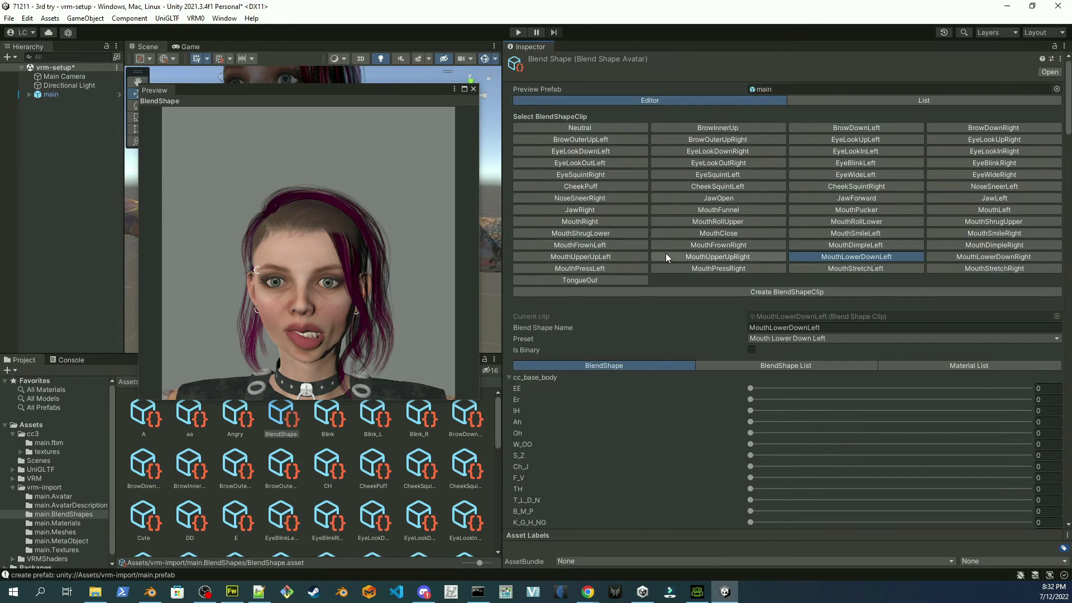
Set the MouthUpperUpRight blend shape of cc_base_body to 100 in the MouthUpperUpRight clip.
left_click(666, 254)
scroll(1034, 534, "down", 15)
left_click_drag(750, 389, 1016, 391)
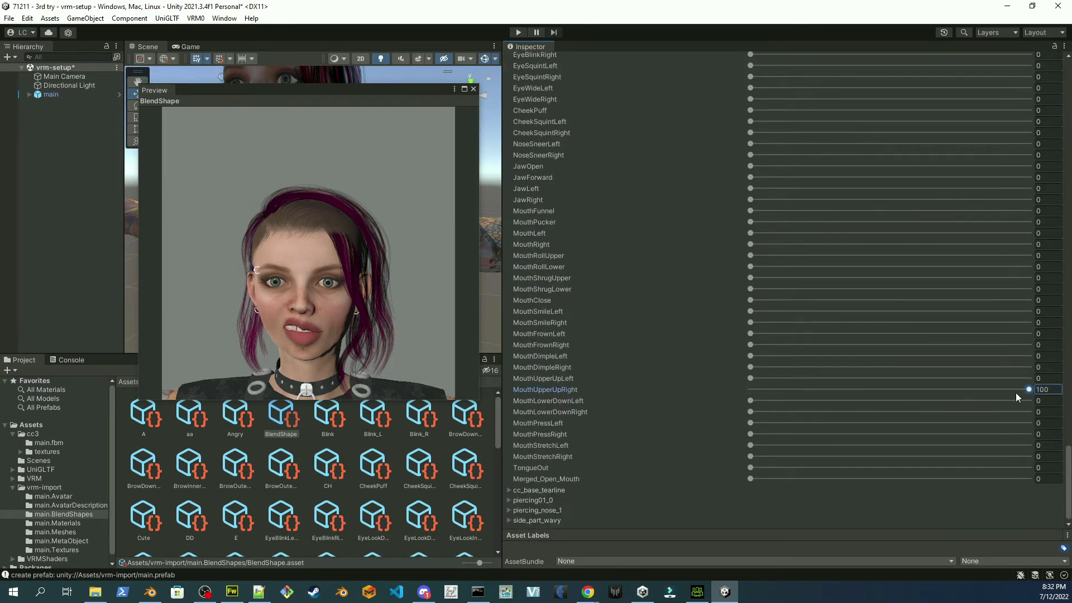
Raise the MouthUpperUpLeft blend shape of cc_base_body in the MouthUpperUpLeft clip.
scroll(1016, 394, "up", 15)
left_click(509, 377)
left_click(509, 377)
scroll(522, 383, "down", 15)
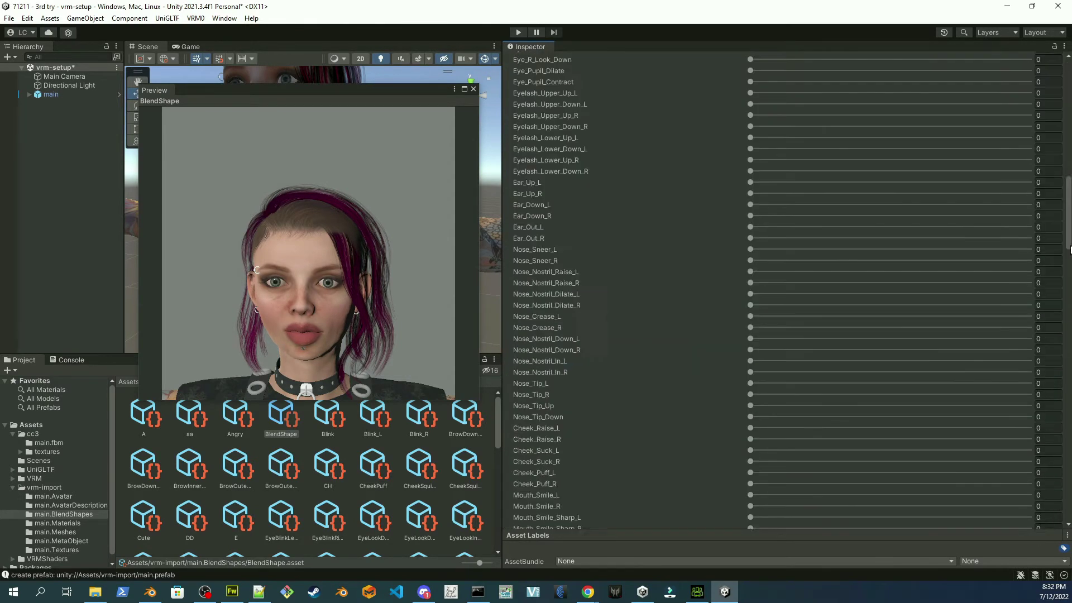
left_click_drag(750, 378, 925, 378)
Select the MouthDimpleRight clip and adjust the MouthFrownRight blend shape of cc_base_body.
scroll(951, 374, "up", 15)
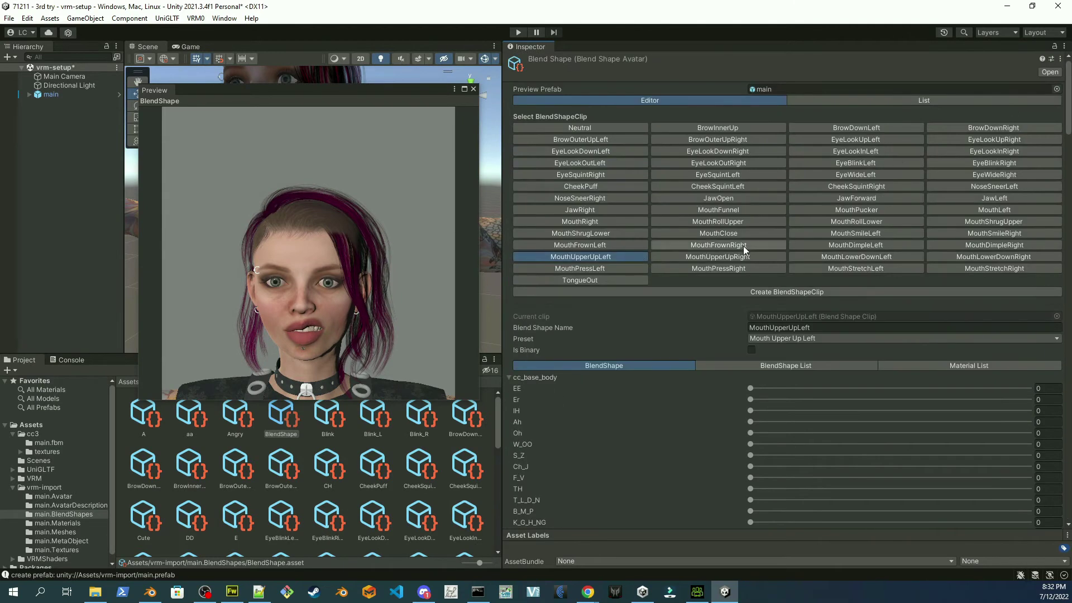
left_click(994, 245)
scroll(893, 335, "down", 15)
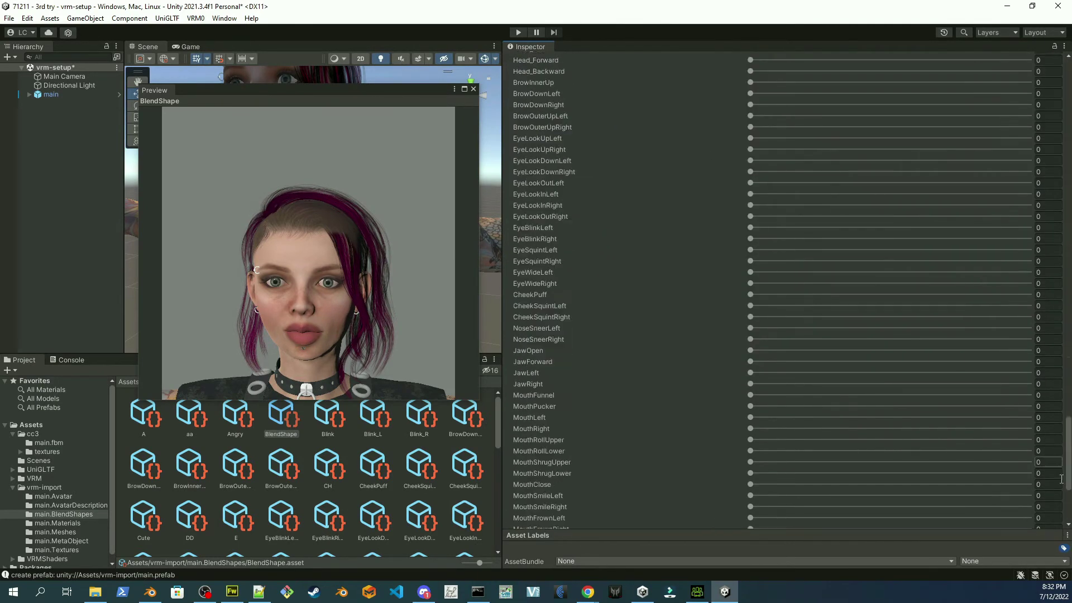
left_click_drag(750, 345, 891, 336)
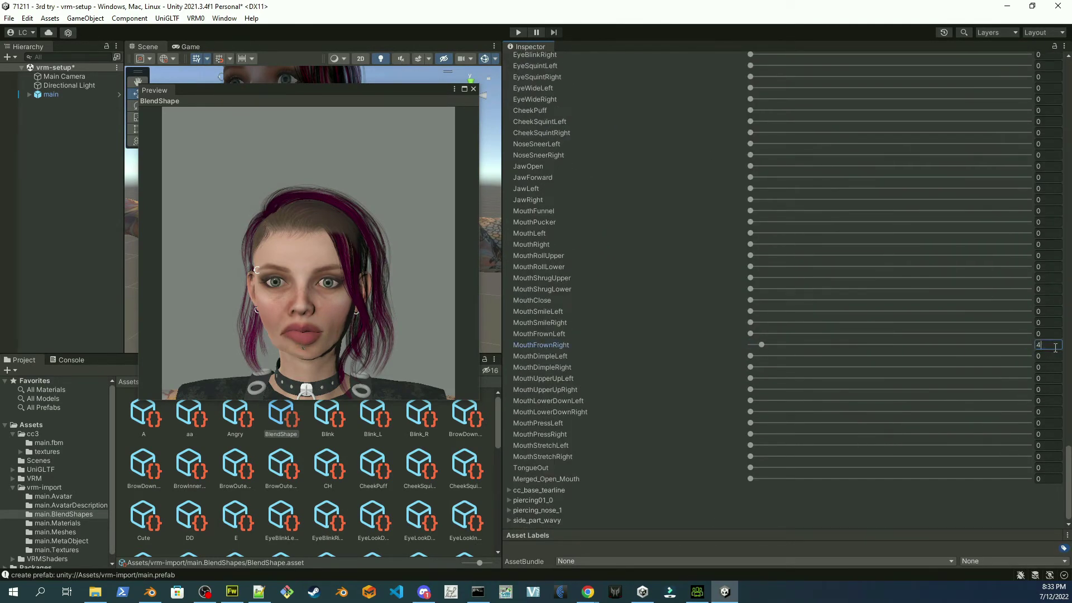
Adjust the MouthDimpleLeft blend shape of cc_base_body in the MouthDimpleLeft clip.
scroll(888, 291, "up", 15)
left_click(884, 246)
scroll(563, 439, "down", 15)
left_click(1041, 356)
Adjust the MouthFrownRight and MouthFrownLeft blend shapes of cc_base_body in their matching clips.
scroll(894, 335, "up", 15)
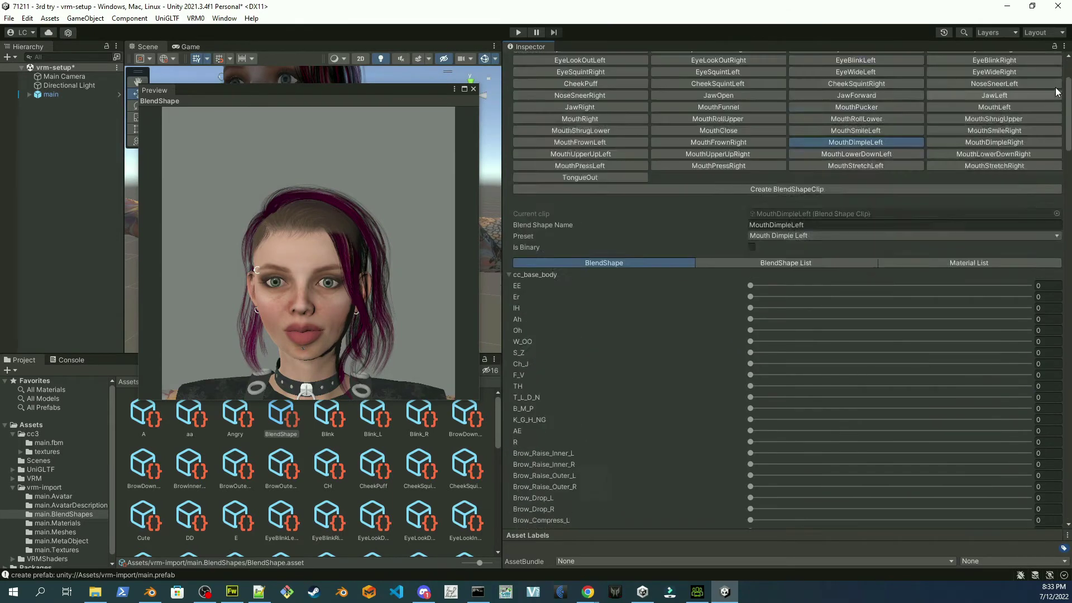
left_click(718, 245)
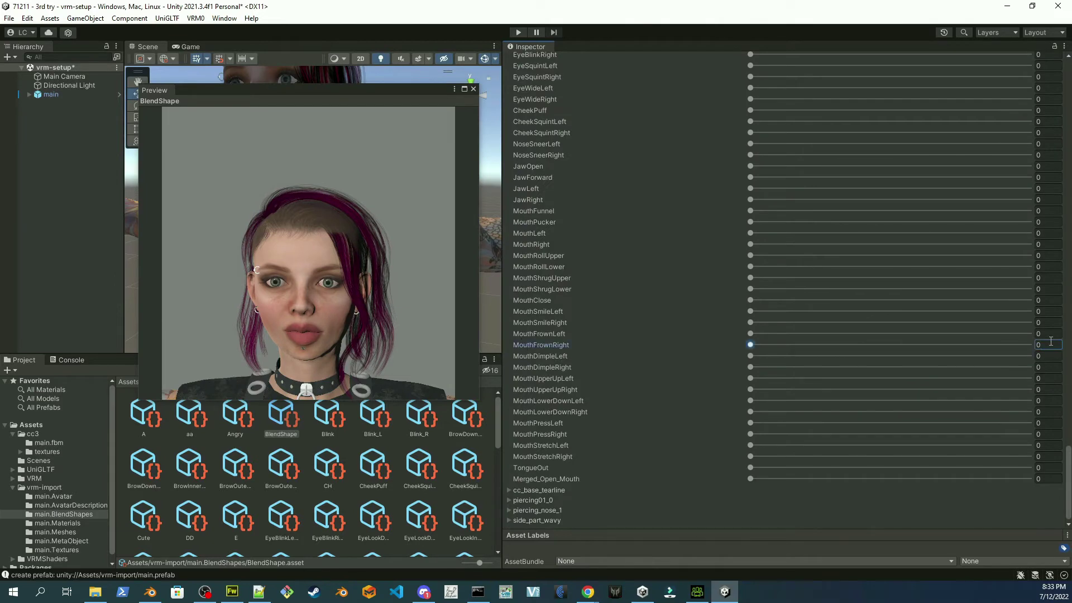
scroll(1055, 391, "up", 10)
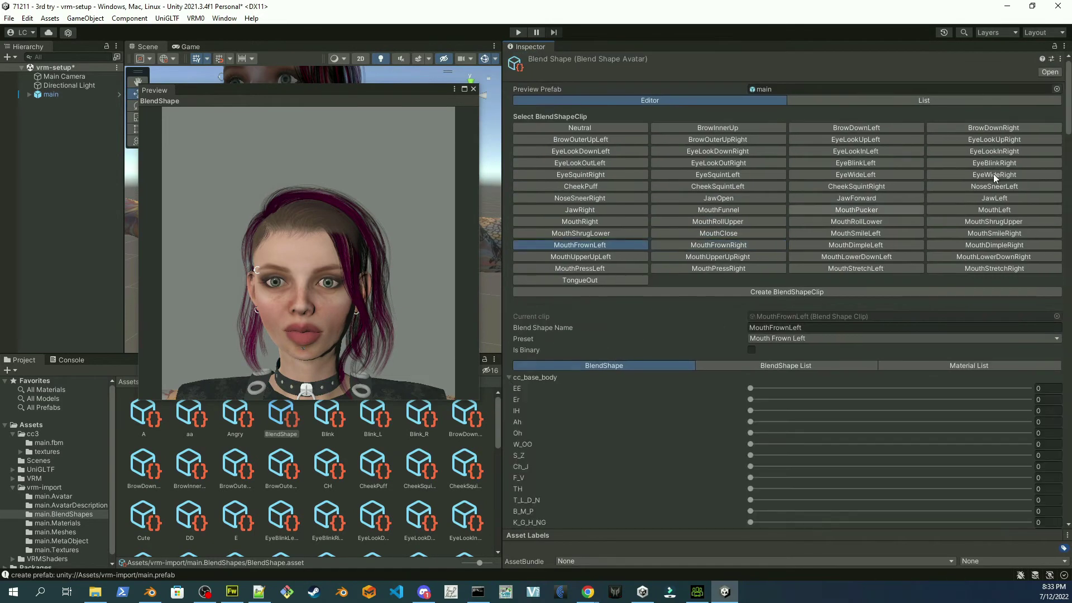
scroll(1061, 503, "down", 10)
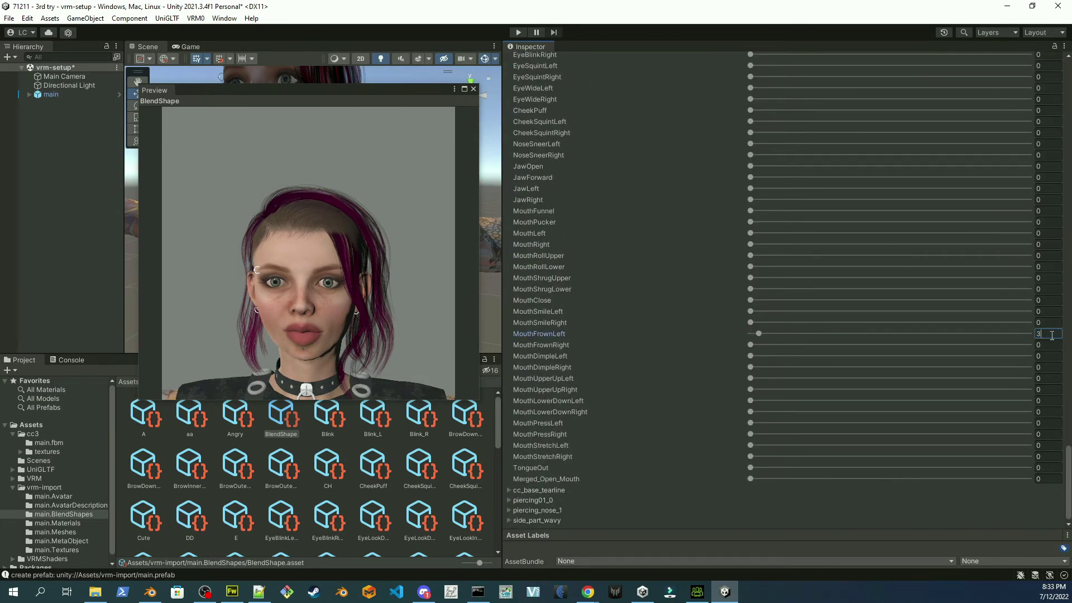
Adjust the MouthSmileRight and MouthSmileLeft blend shapes of cc_base_body in their matching clips.
scroll(1067, 495, "up", 10)
left_click(995, 233)
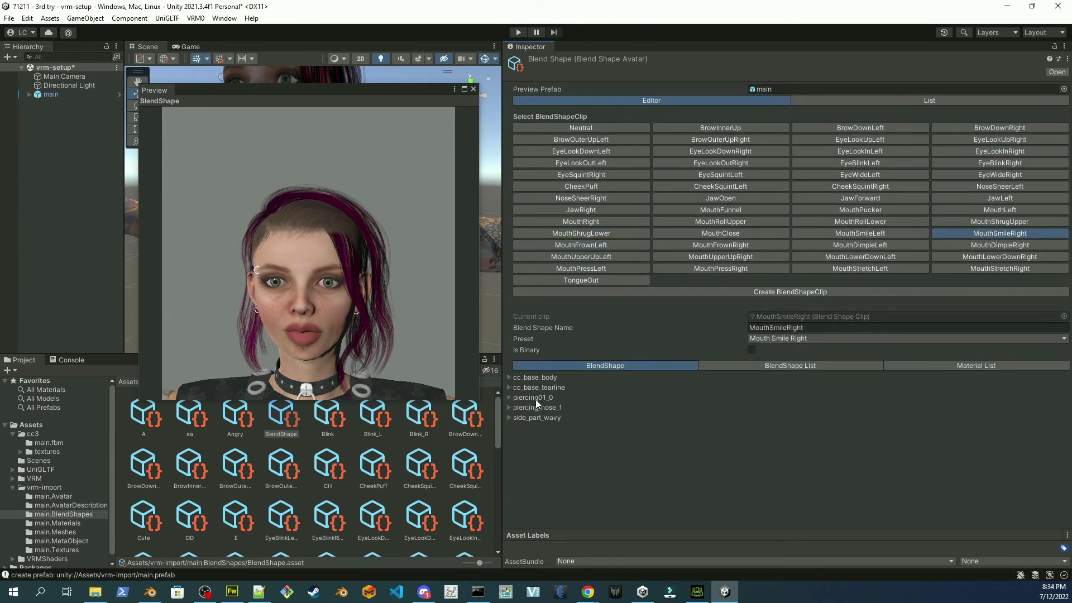
scroll(1068, 527, "down", 10)
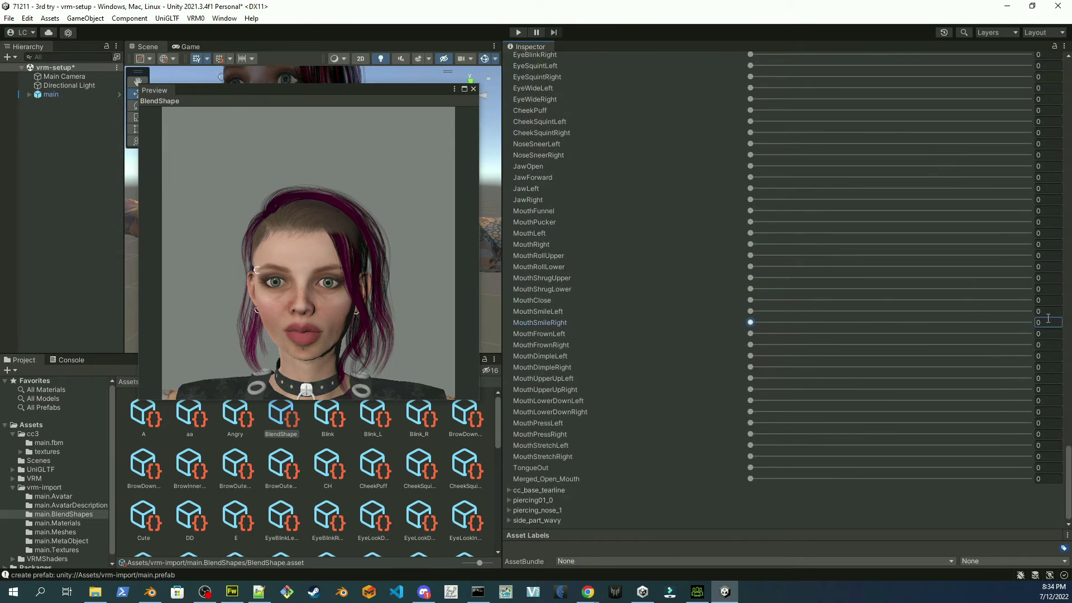
scroll(1068, 461, "up", 10)
left_click(856, 232)
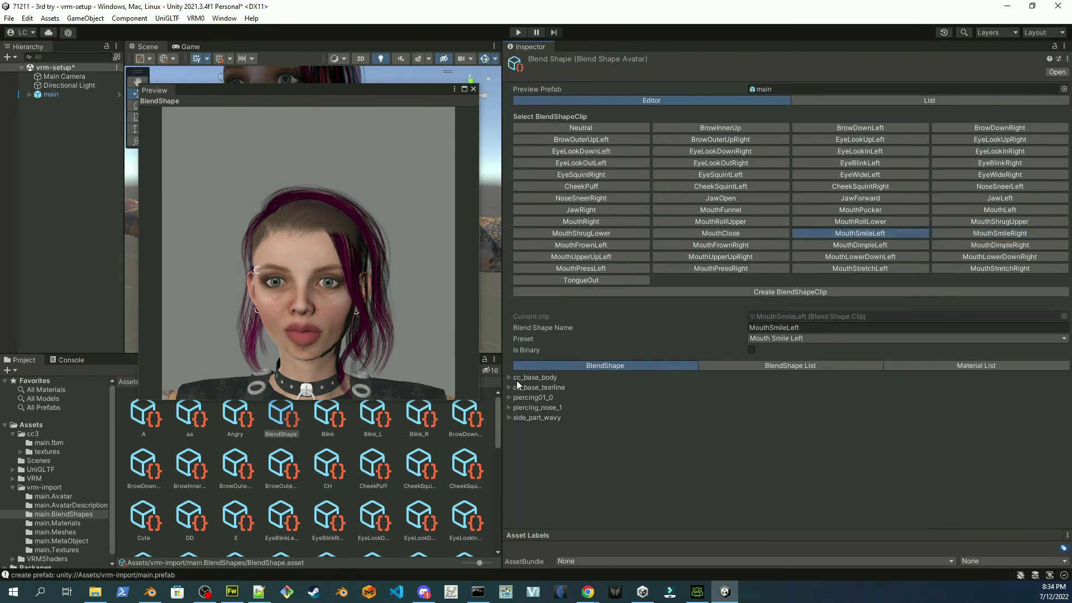
scroll(856, 232, "down", 1)
scroll(856, 232, "down", 10)
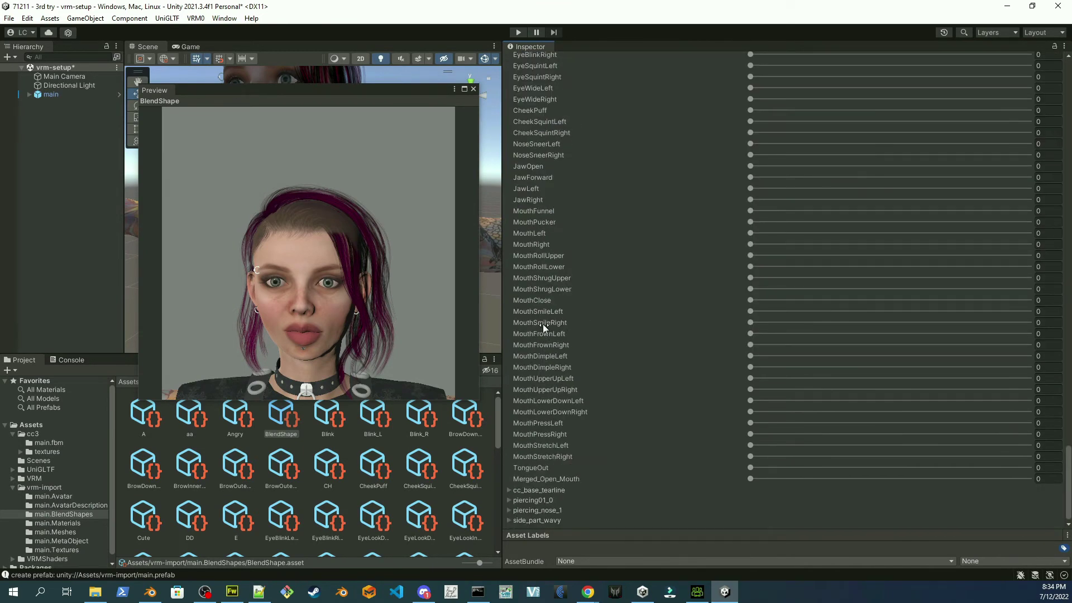
Adjust the MouthClose blend shape of cc_base_body in the MouthClose clip.
scroll(830, 306, "up", 10)
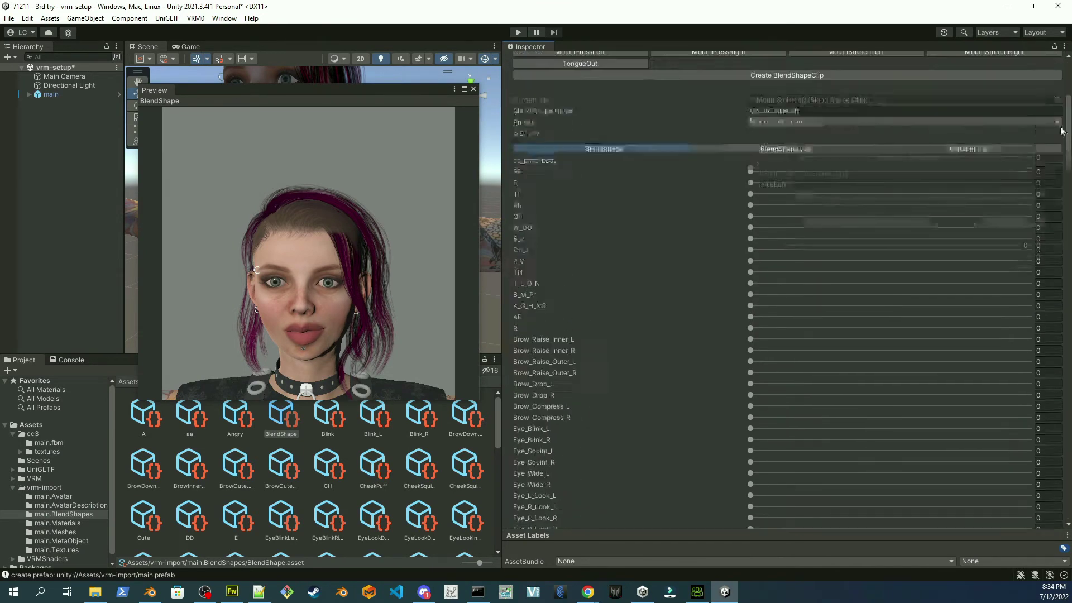
left_click(719, 233)
scroll(641, 519, "down", 10)
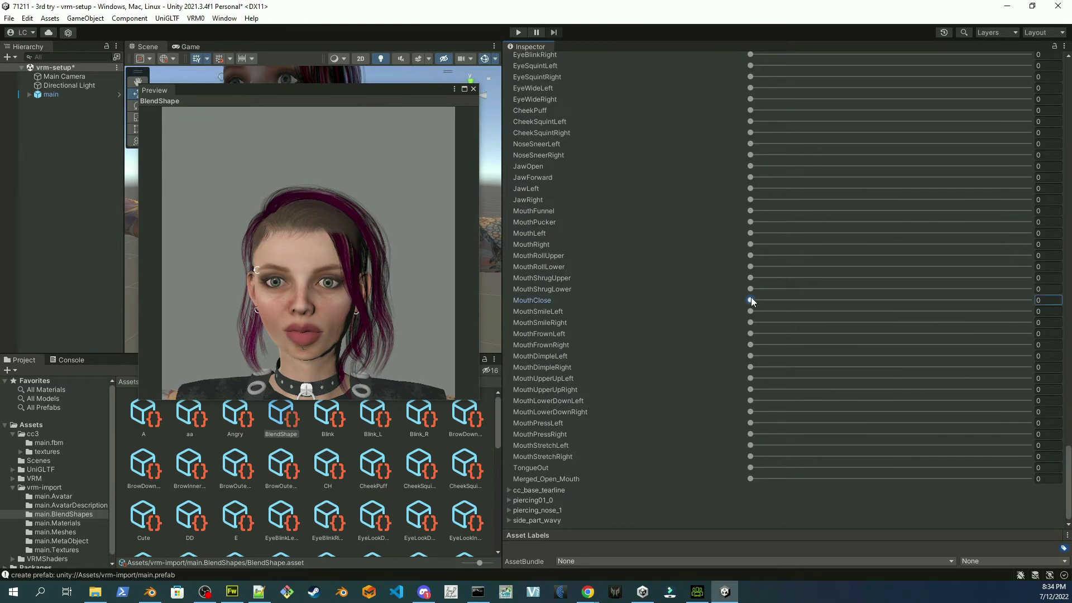
Set the MouthShrugLower blend shape of cc_base_body to 100 in the MouthShrugLower clip.
scroll(782, 279, "up", 10)
left_click(633, 231)
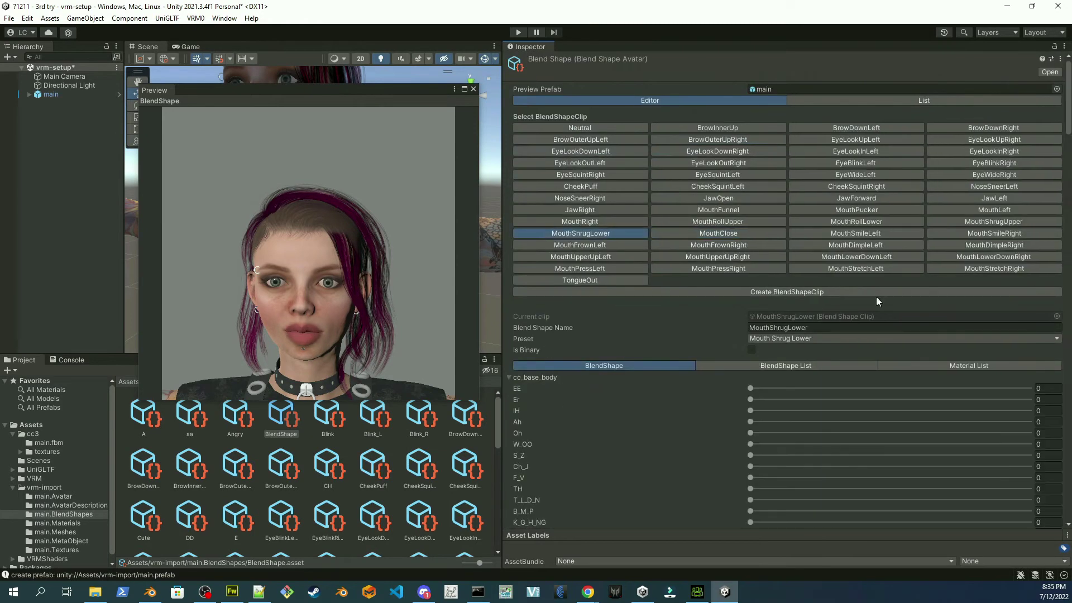
scroll(1053, 155, "down", 10)
scroll(1053, 155, "up", 6)
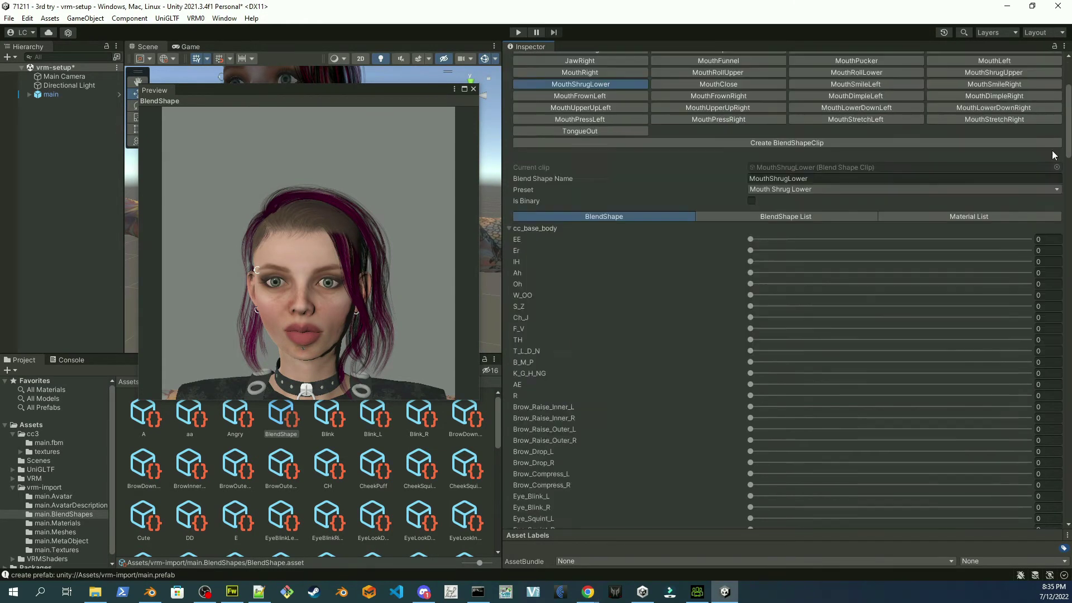
scroll(560, 146, "down", 10)
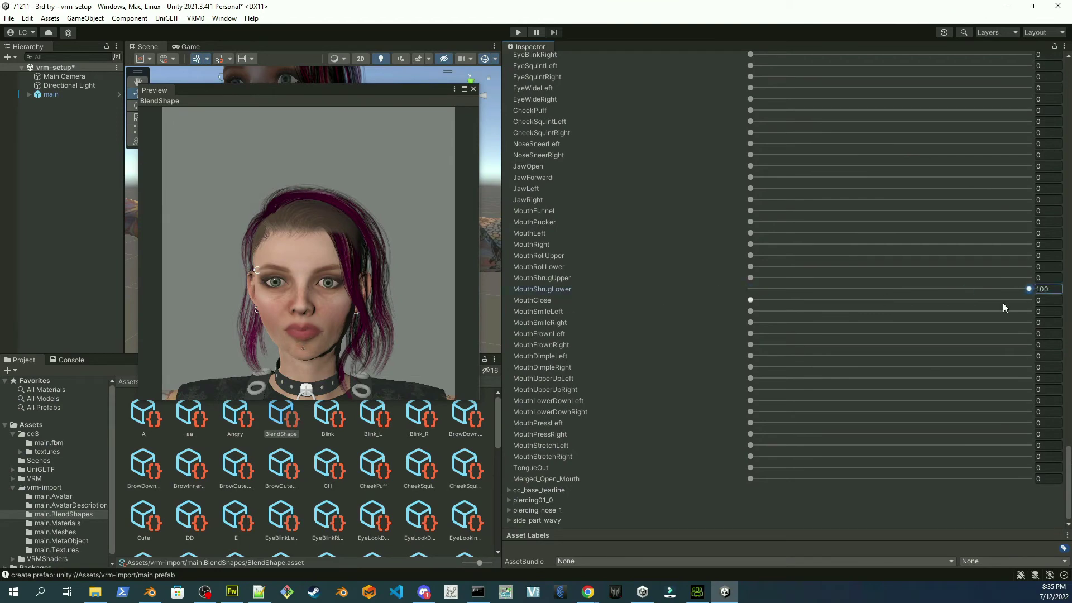
Set the MouthShrugUpper blend shape of cc_base_body to 30 in the MouthShrugUpper clip.
scroll(1002, 303, "up", 15)
left_click(960, 233)
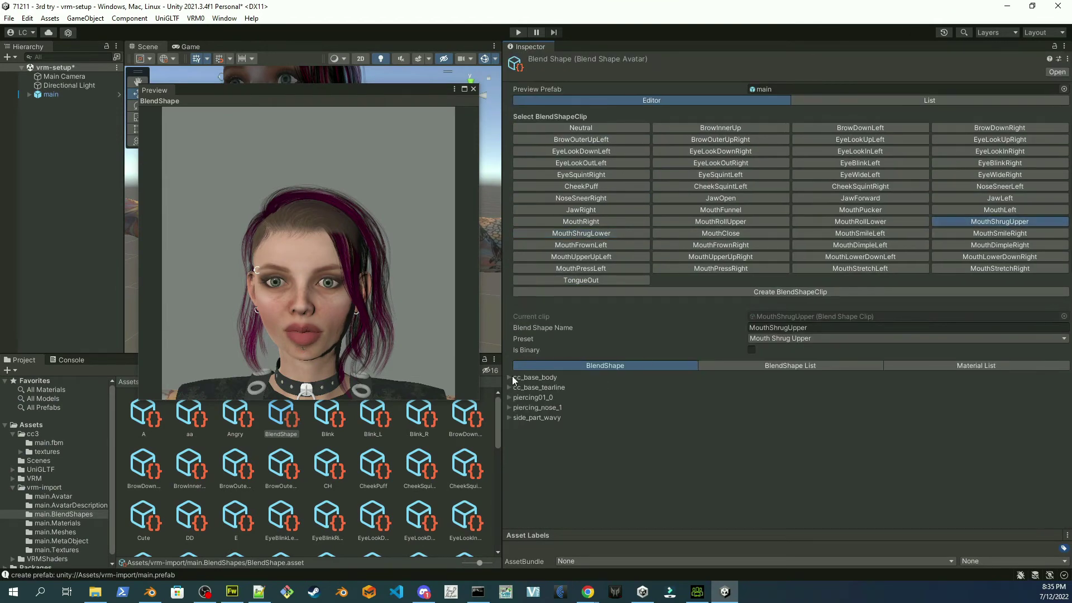
scroll(543, 403, "down", 10)
left_click_drag(764, 279, 849, 298)
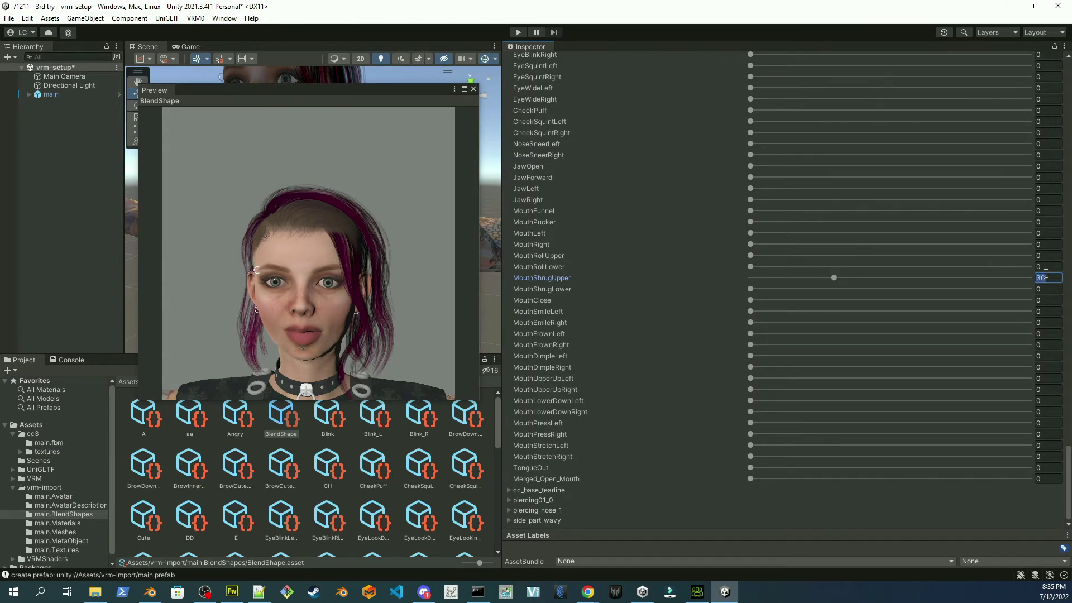
Raise the MouthRollLower blend shape of cc_base_body in the MouthRollLower clip so the lower lip rolls inward.
scroll(1069, 464, "up", 15)
left_click(851, 215)
scroll(587, 334, "down", 10)
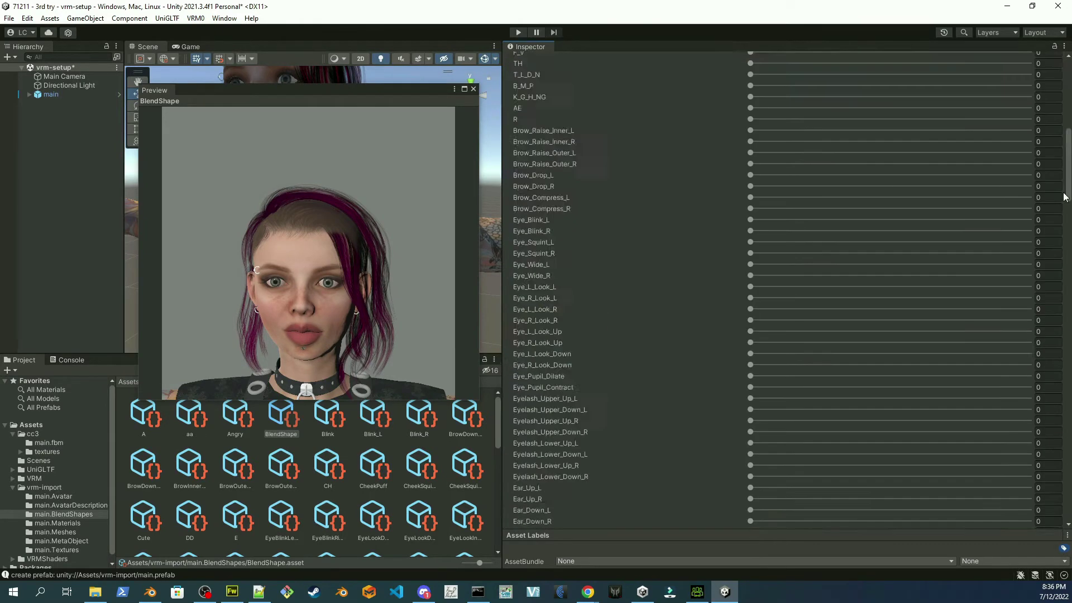
left_click_drag(794, 269, 1015, 284)
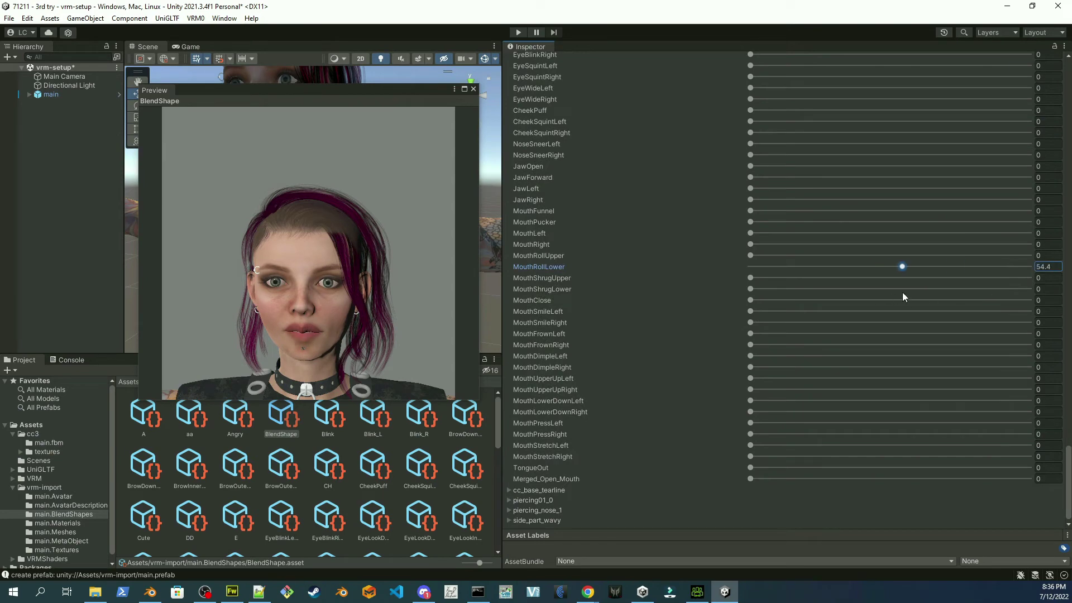
Raise the MouthRollUpper blend shape of cc_base_body in the MouthRollUpper clip so the upper lip rolls inward.
scroll(1051, 271, "up", 15)
left_click(718, 216)
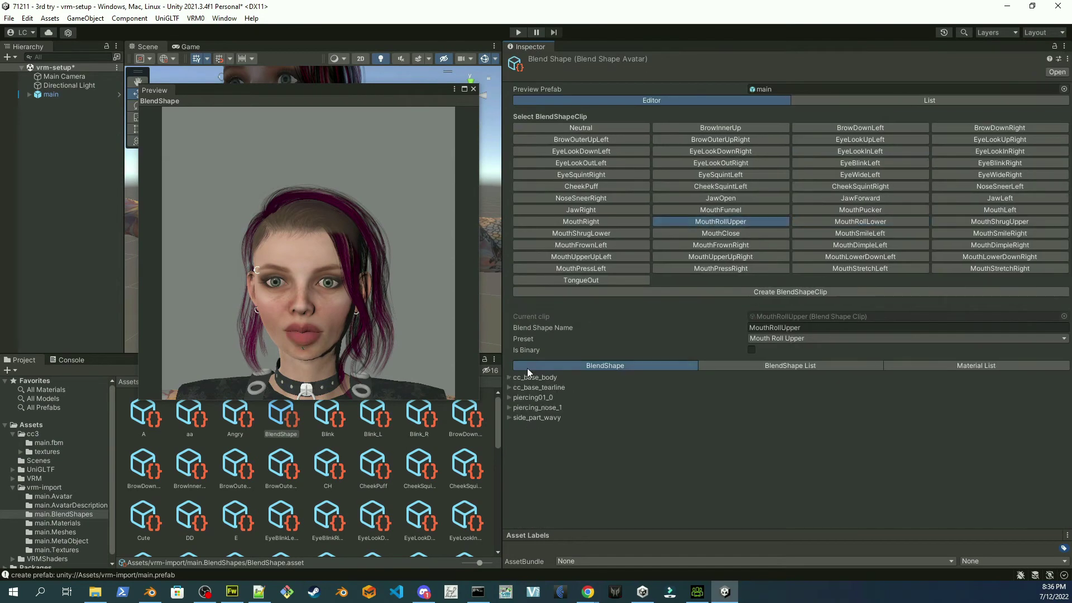
scroll(648, 457, "down", 10)
left_click(876, 255)
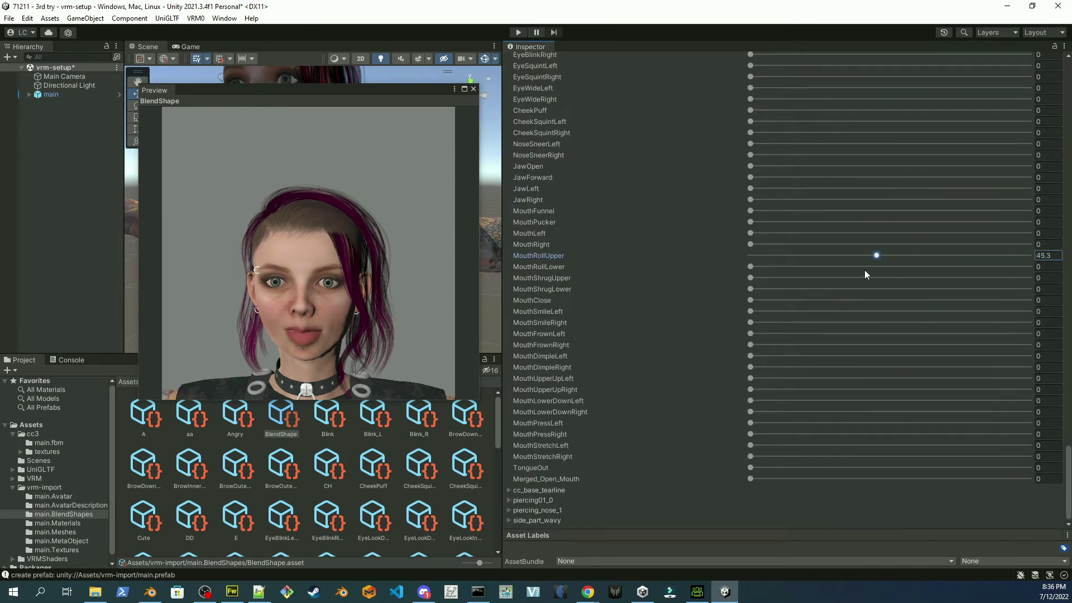
Set the MouthRight blend shape of cc_base_body to 40 in the MouthRight clip.
scroll(707, 165, "up", 15)
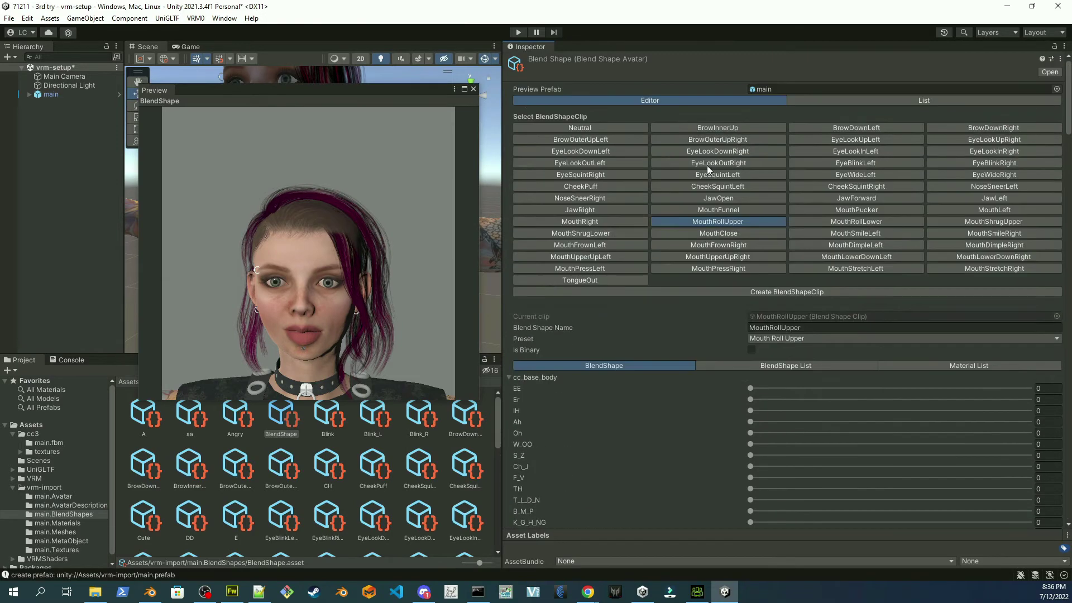
left_click(707, 166)
scroll(541, 122, "down", 10)
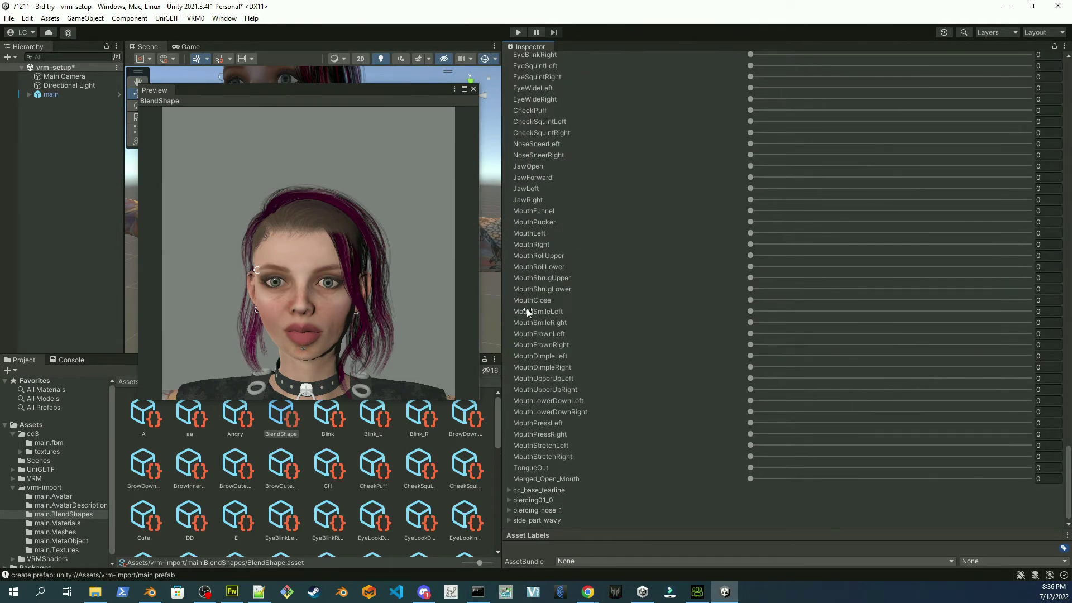
left_click(1047, 244)
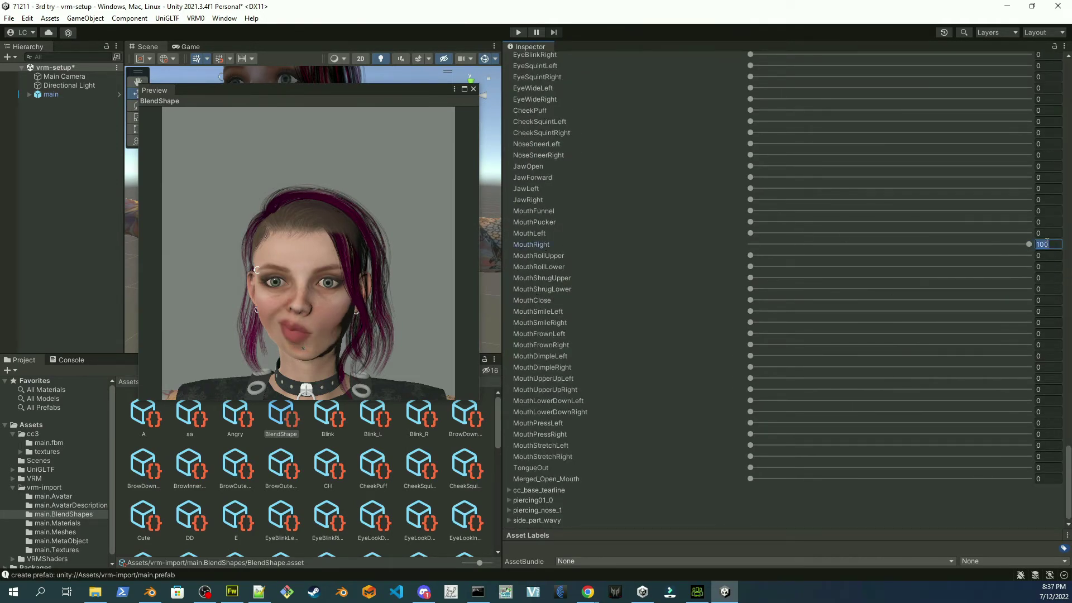
type("40")
Adjust the MouthLeft blend shape of cc_base_body in the MouthLeft clip.
scroll(952, 208, "up", 15)
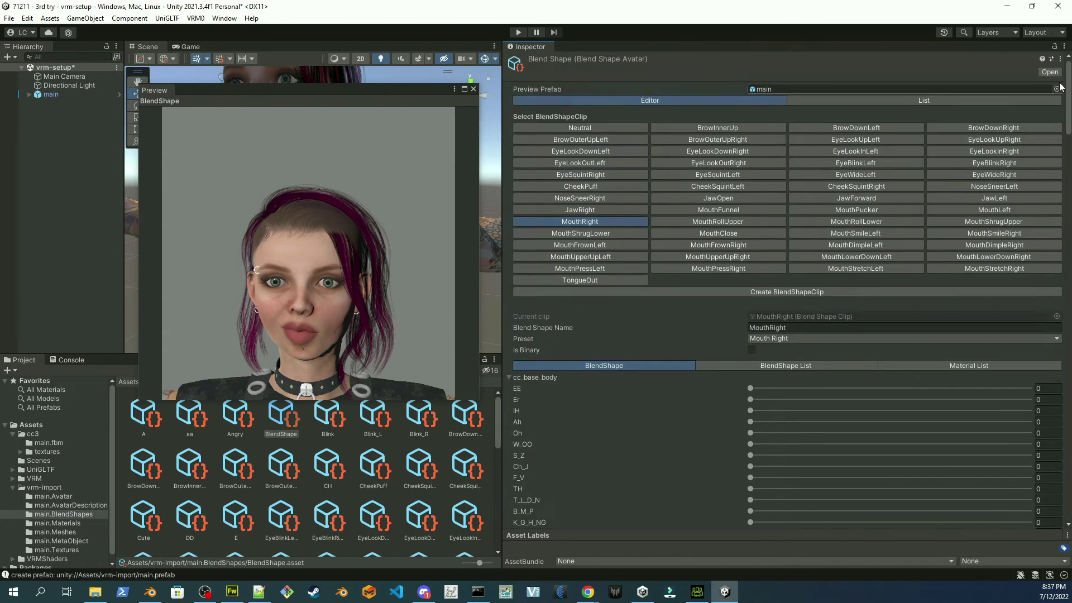
left_click(952, 209)
scroll(620, 245, "down", 12)
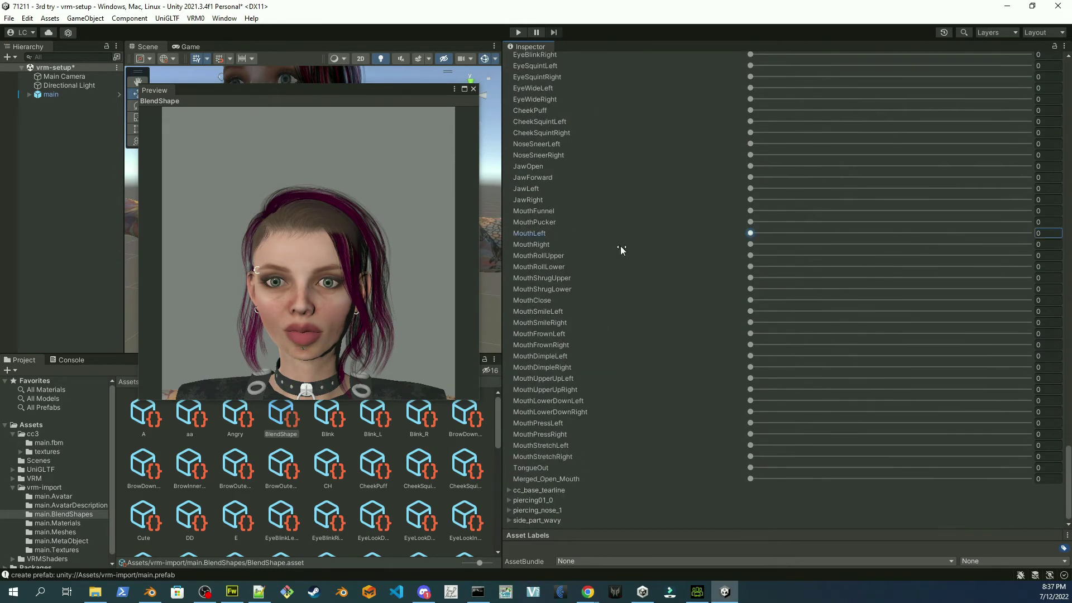
Set the MouthPucker blend shape of cc_base_body to 100 in the MouthPucker clip.
scroll(861, 149, "up", 12)
left_click(856, 209)
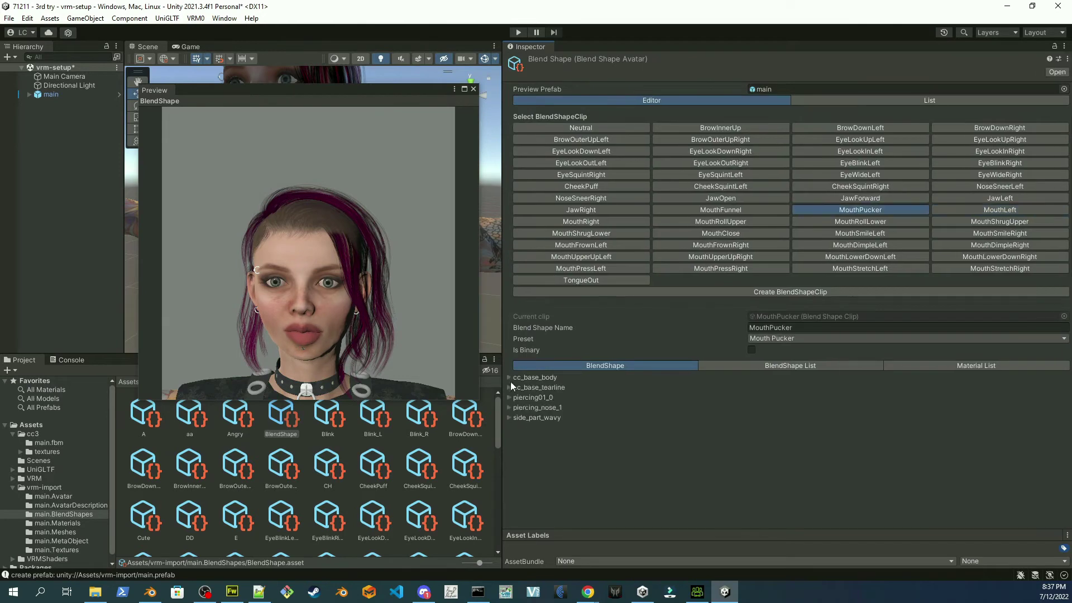
scroll(1068, 129, "down", 1)
scroll(1068, 129, "down", 12)
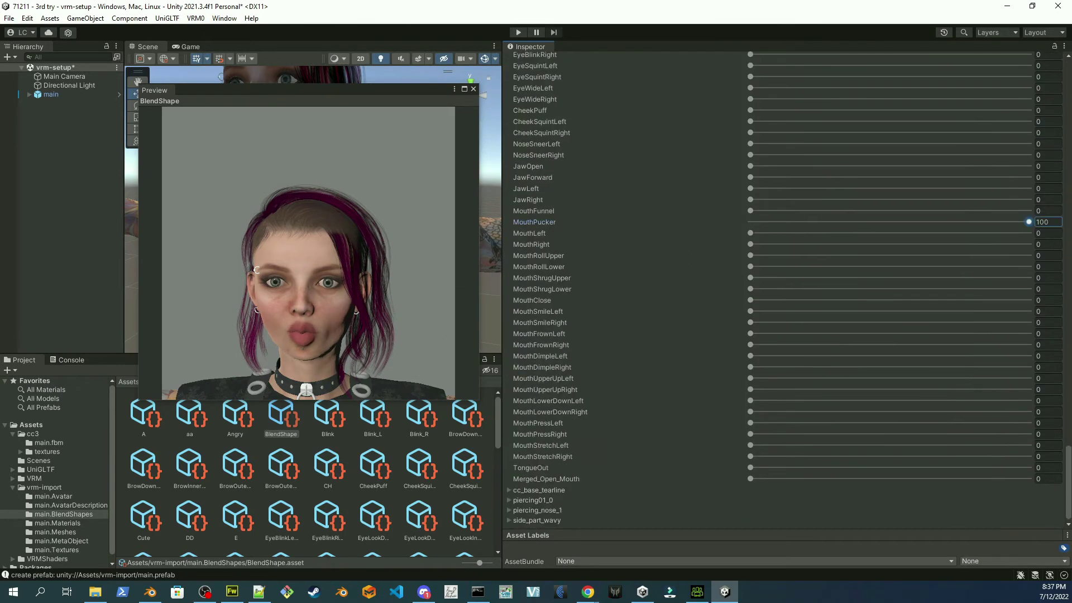
Set the MouthFunnel blend shape of cc_base_body to 60 in the MouthFunnel clip and adjust its MouthPucker blend shape.
scroll(1068, 498, "up", 12)
left_click(721, 221)
scroll(588, 321, "down", 12)
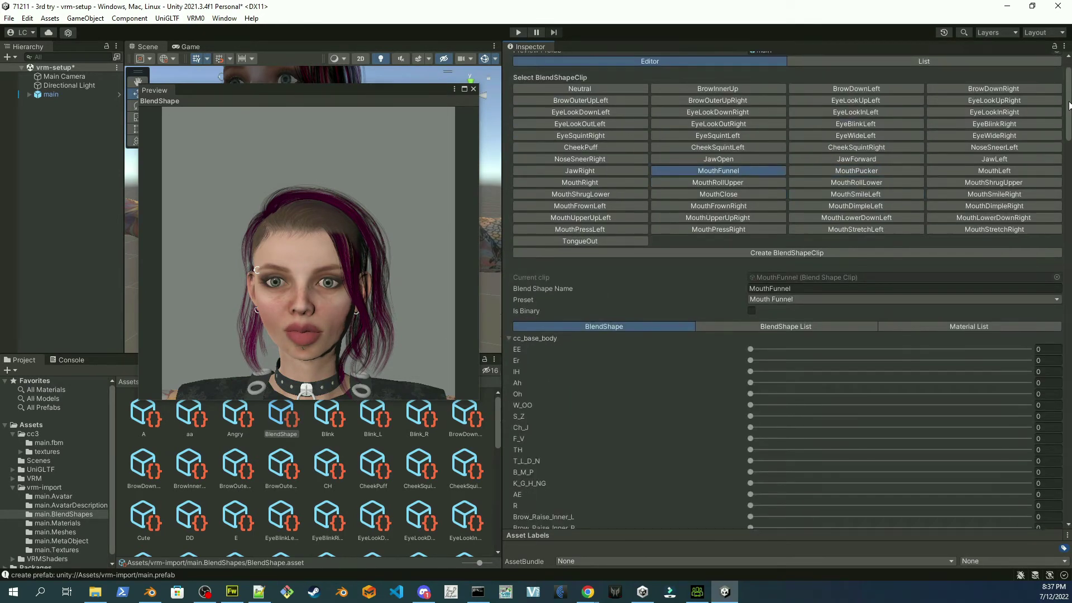
left_click(1029, 211)
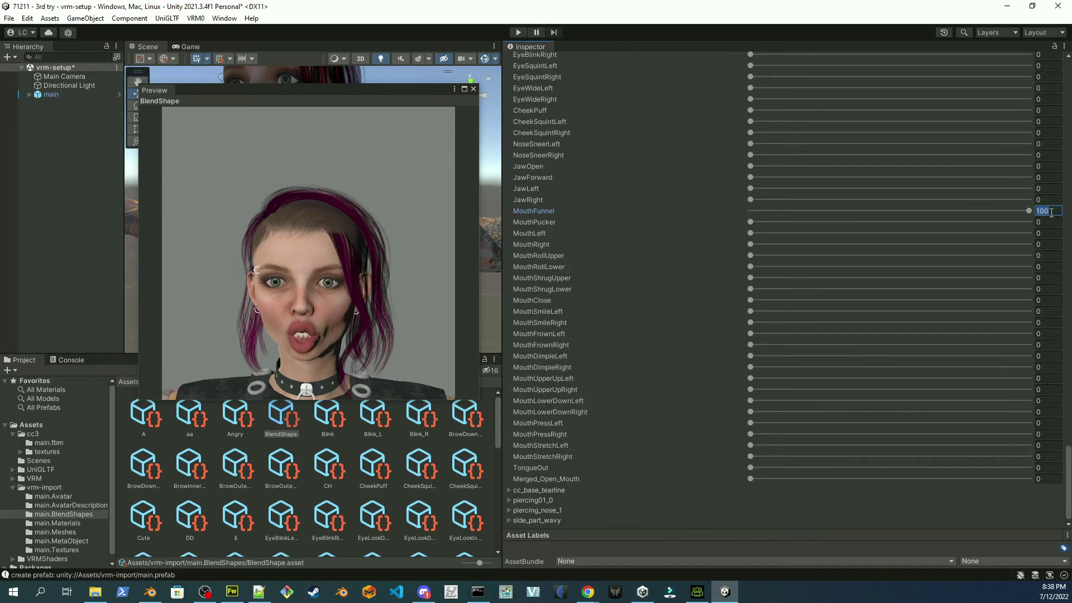
type("60")
scroll(751, 389, "up", 5)
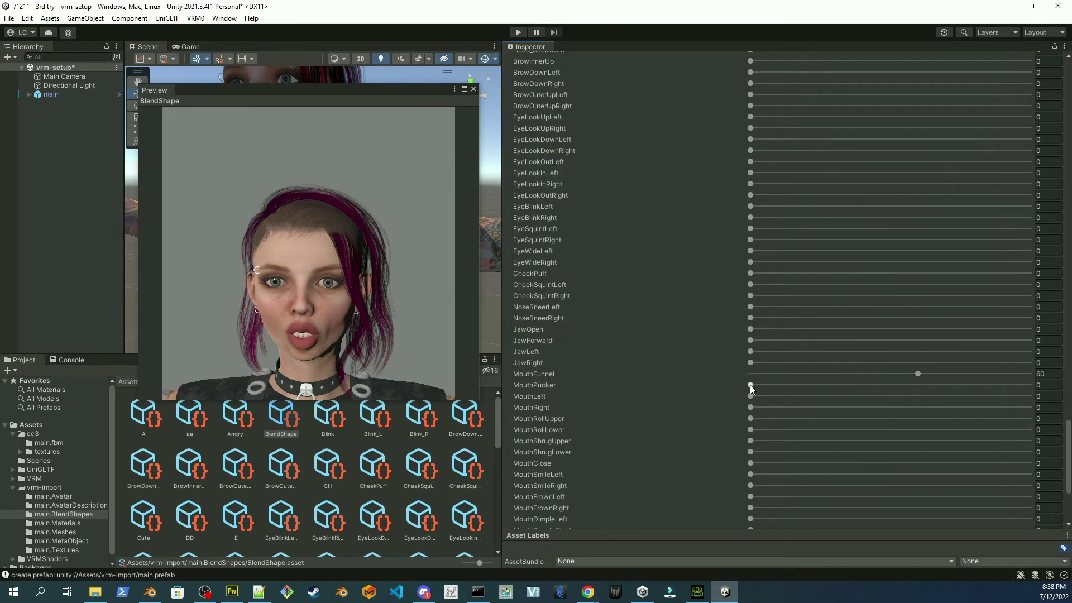
left_click_drag(751, 389, 941, 375)
Set the JawRight blend shape of cc_base_body to 100 in the JawRight clip and open its MouthRight value for editing.
scroll(560, 184, "up", 10)
left_click(586, 210)
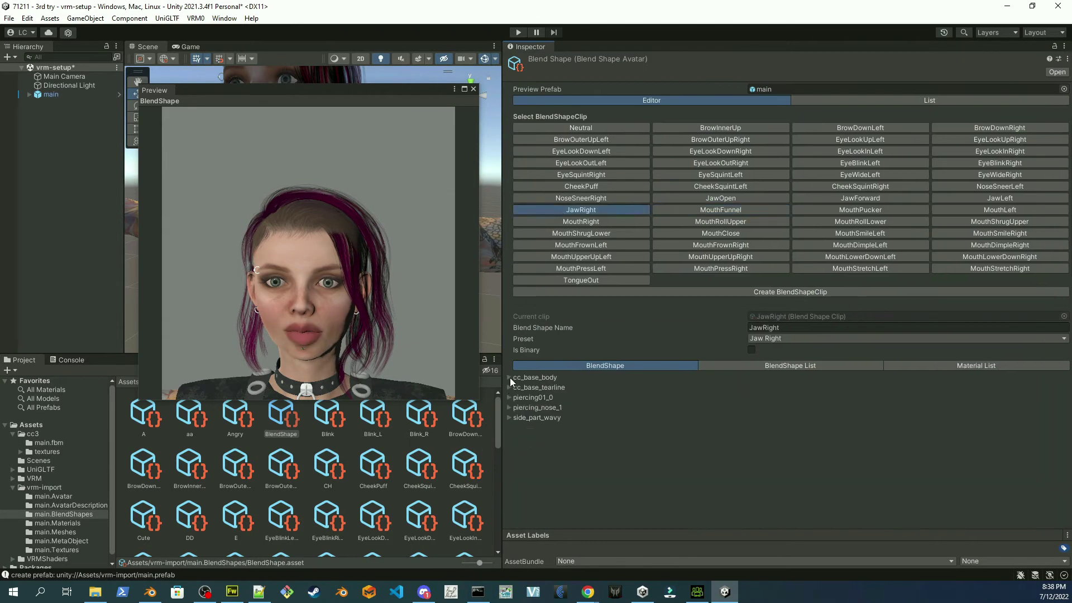
scroll(709, 261, "down", 10)
scroll(708, 261, "down", 5)
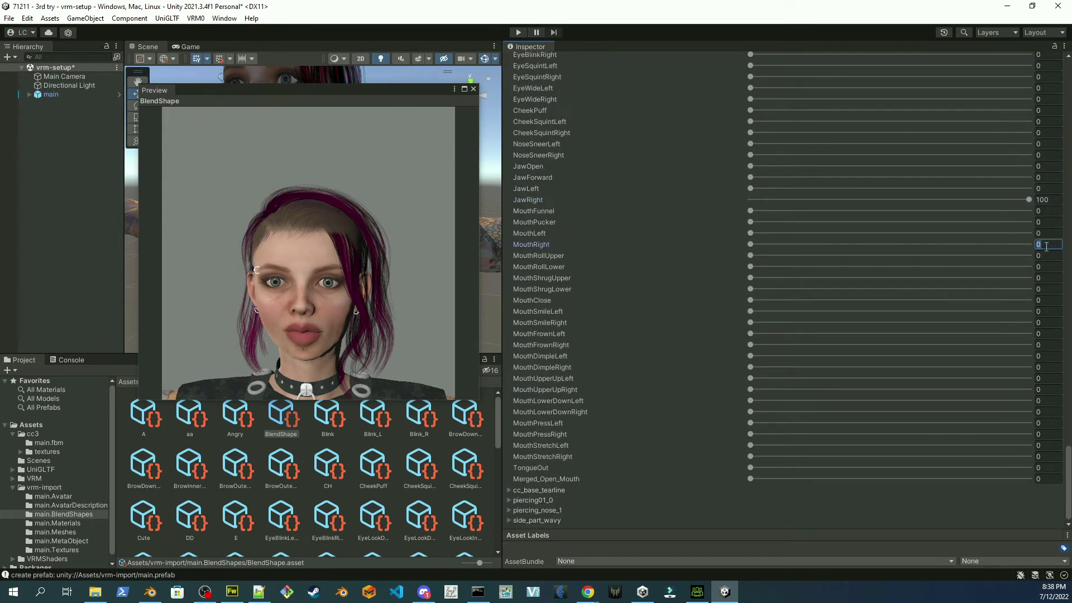
Set the JawLeft blend shape of cc_base_body to 100 and MouthLeft to 15 in the JawLeft clip.
scroll(954, 297, "up", 20)
scroll(954, 302, "up", 10)
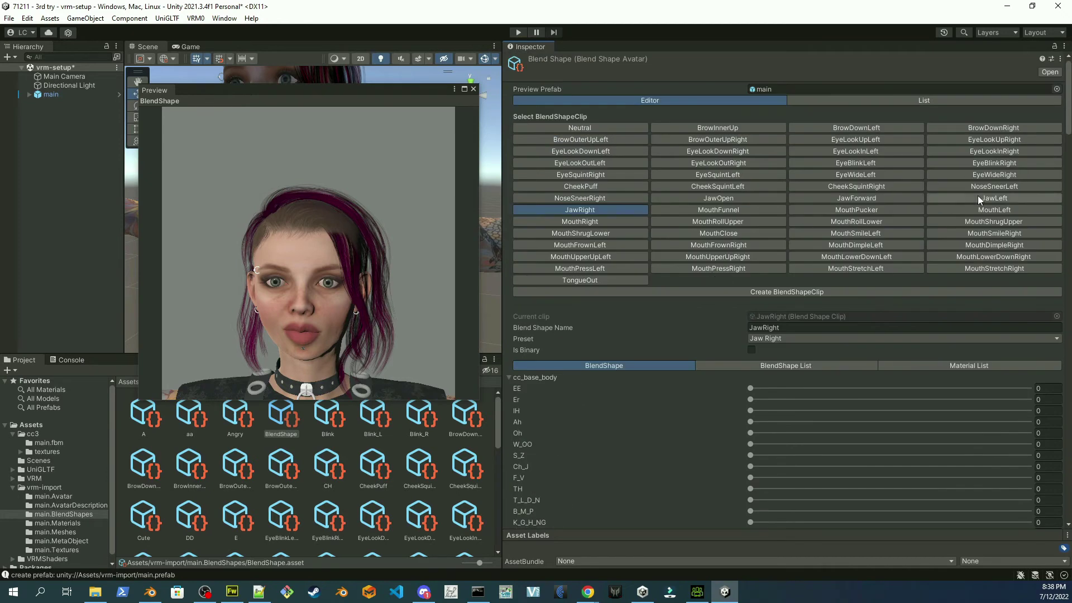
left_click(994, 203)
scroll(994, 202, "down", 15)
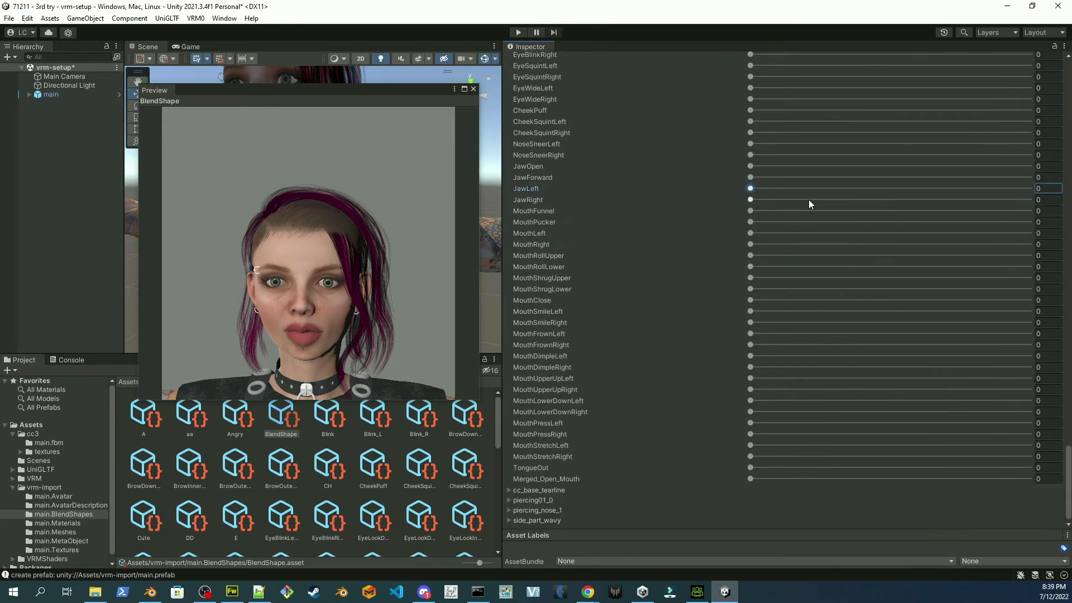
left_click(1056, 232)
type("15")
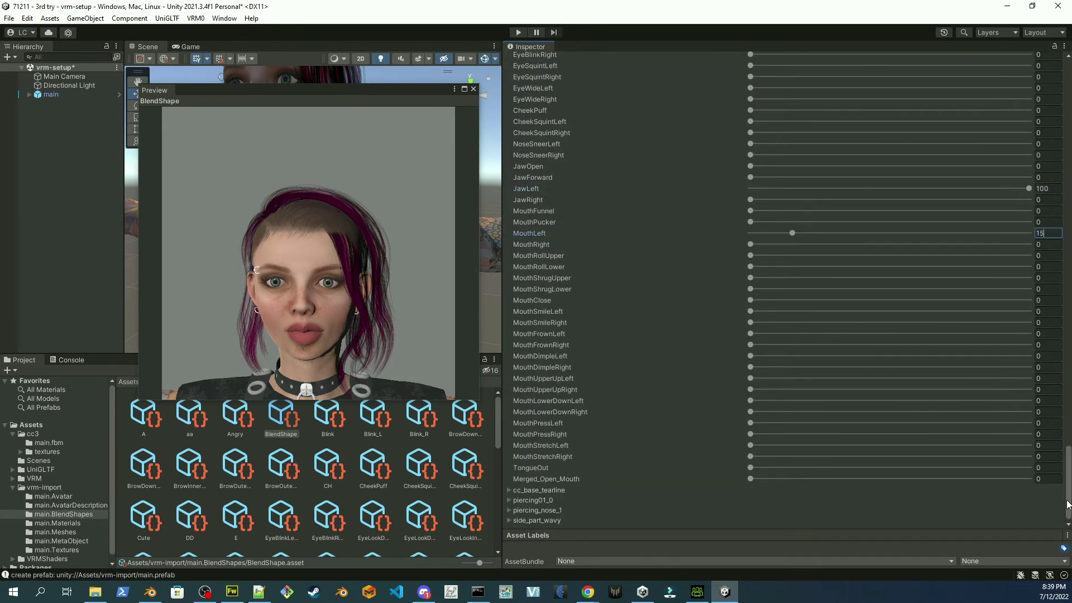
Set the JawForward blend shape of cc_base_body to 100 in the JawForward clip.
scroll(1067, 505, "up", 20)
left_click(860, 201)
scroll(1046, 483, "down", 20)
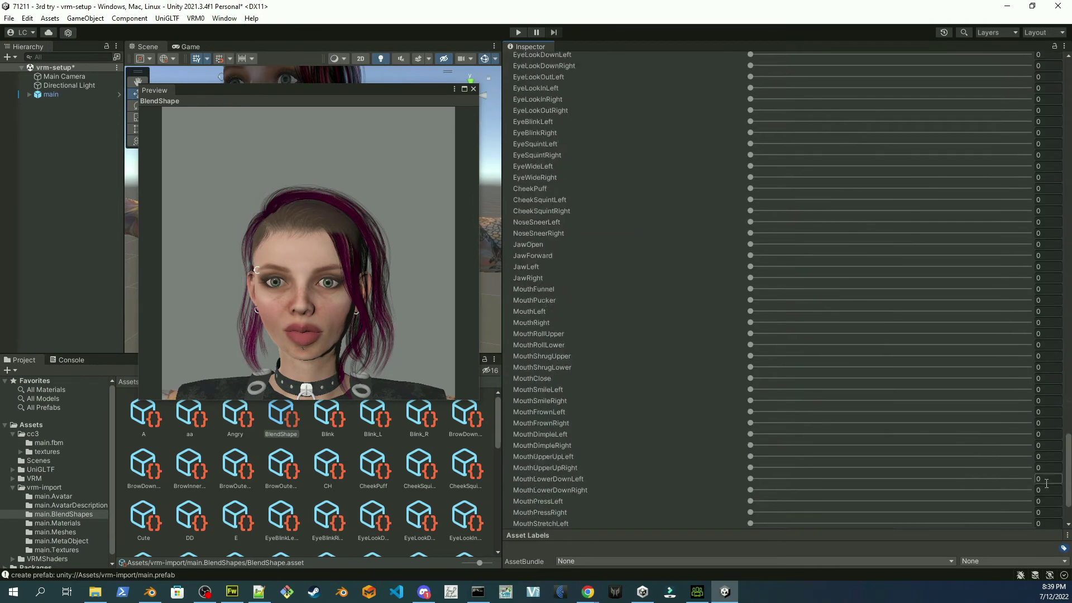
scroll(1047, 483, "down", 3)
left_click(539, 178)
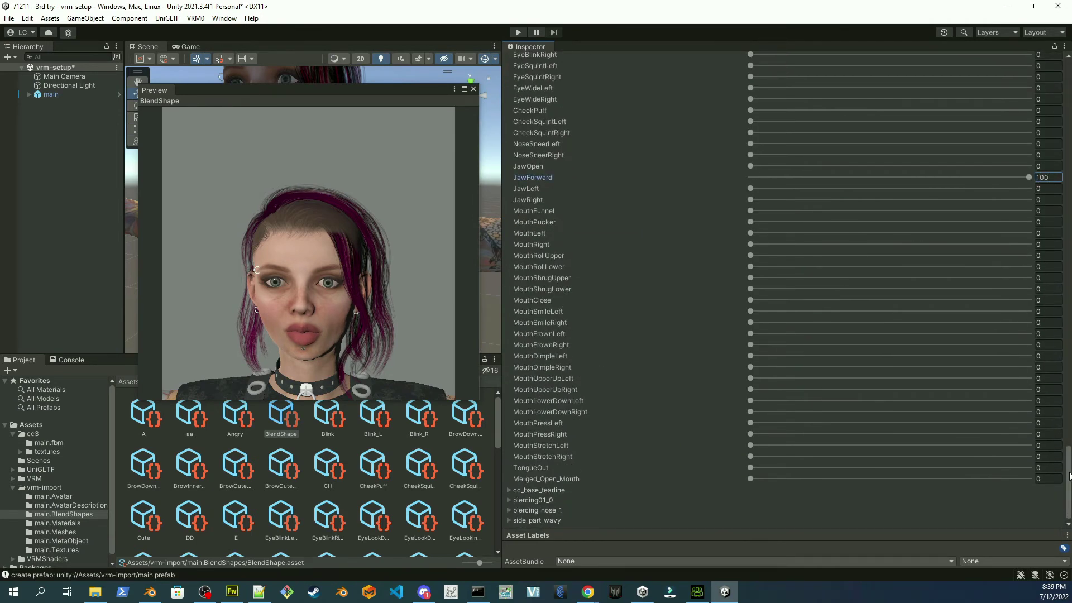
Set the NoseSneerRight blend shape of cc_base_body to 100 in the NoseSneerRight clip.
scroll(1069, 475, "up", 20)
left_click(740, 196)
left_click(605, 199)
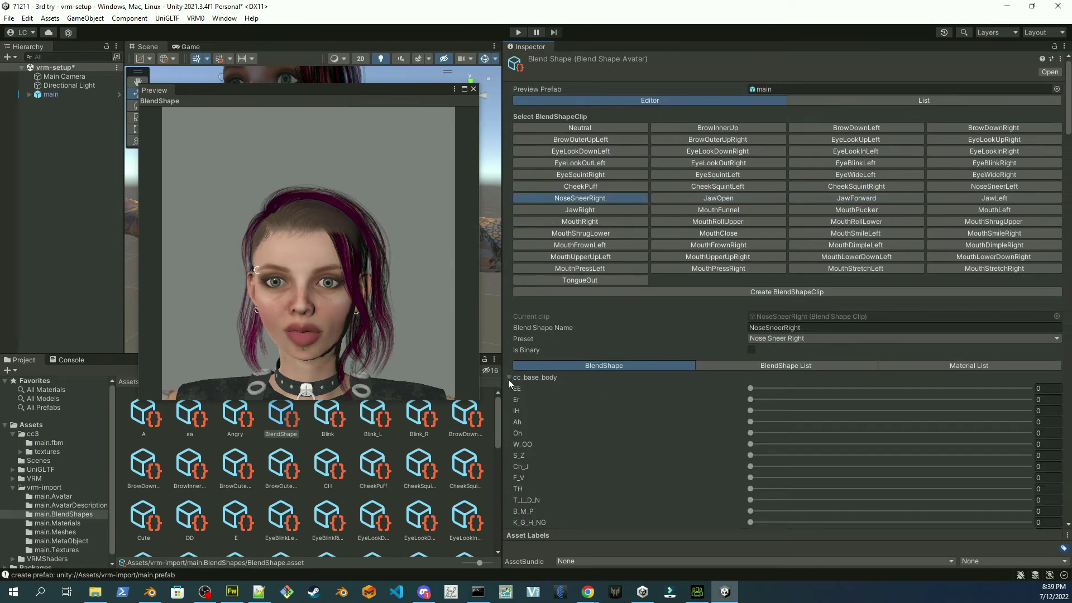
scroll(508, 379, "down", 20)
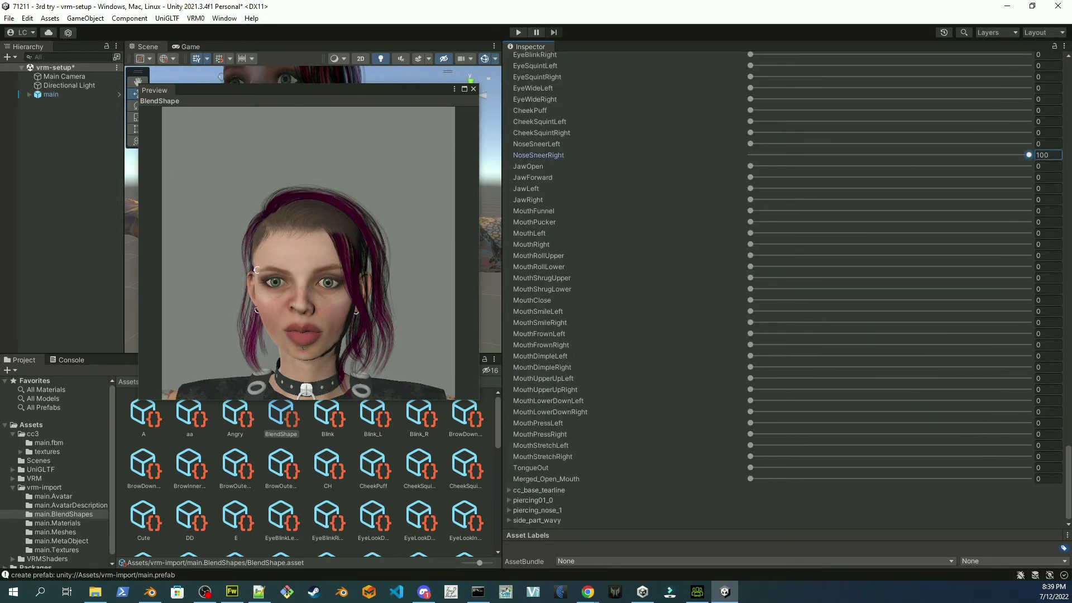
Adjust the NoseSneerLeft blend shape of cc_base_body in the NoseSneerLeft clip.
scroll(782, 279, "up", 20)
left_click(994, 186)
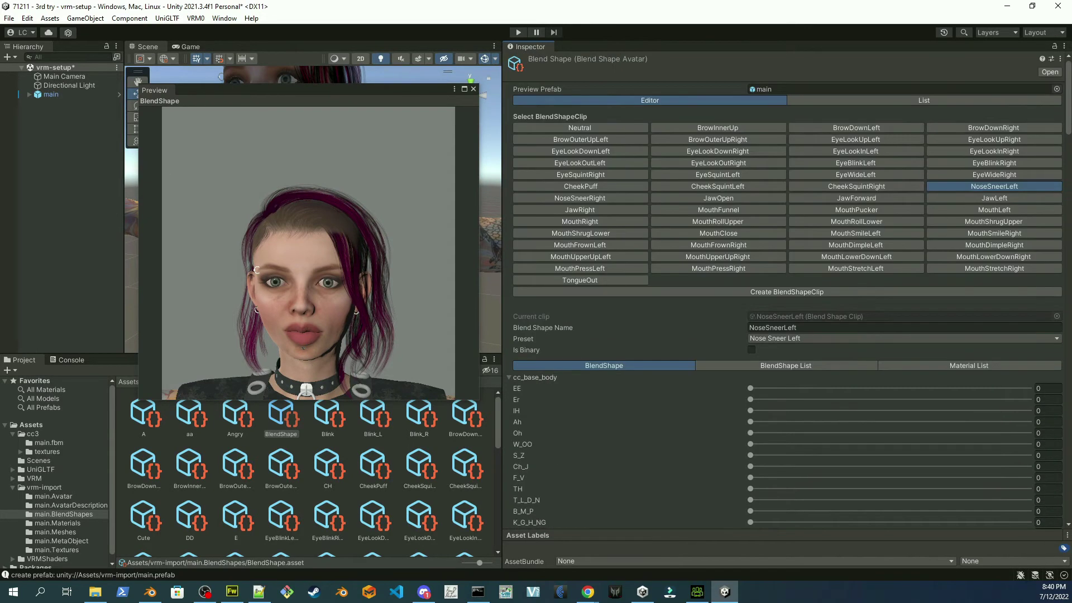
scroll(969, 144, "down", 20)
Raise the CheekSquintRight blend shape of cc_base_body to roughly three quarters in the CheekSquintRight clip.
scroll(969, 144, "up", 20)
left_click(856, 186)
scroll(557, 128, "down", 15)
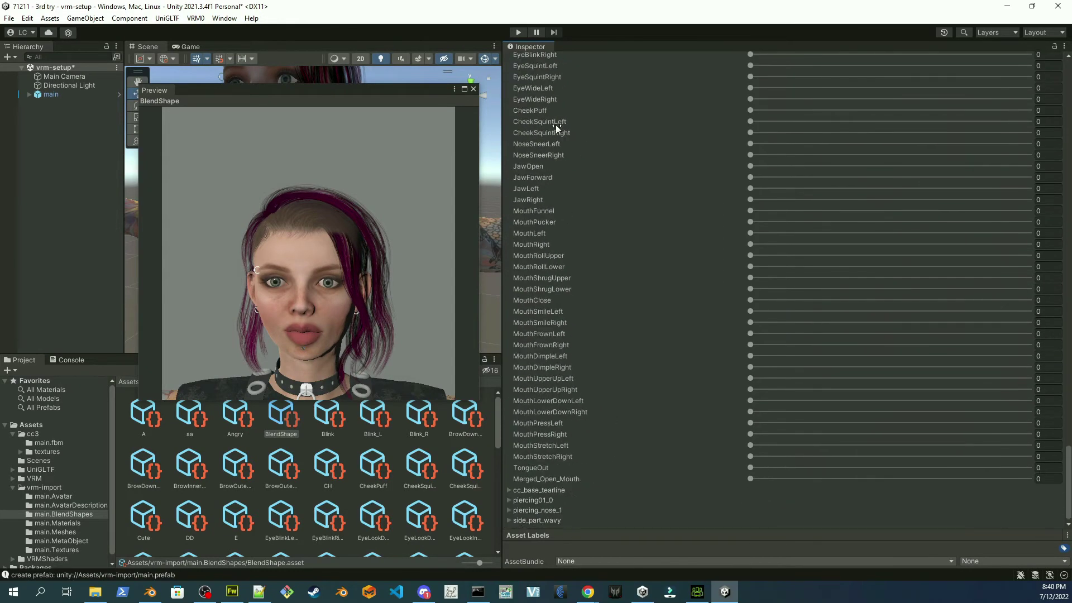
left_click_drag(751, 132, 959, 132)
Raise the CheekSquintLeft blend shape of cc_base_body to about 76 in the CheekSquintLeft clip.
scroll(711, 189, "up", 15)
left_click(712, 189)
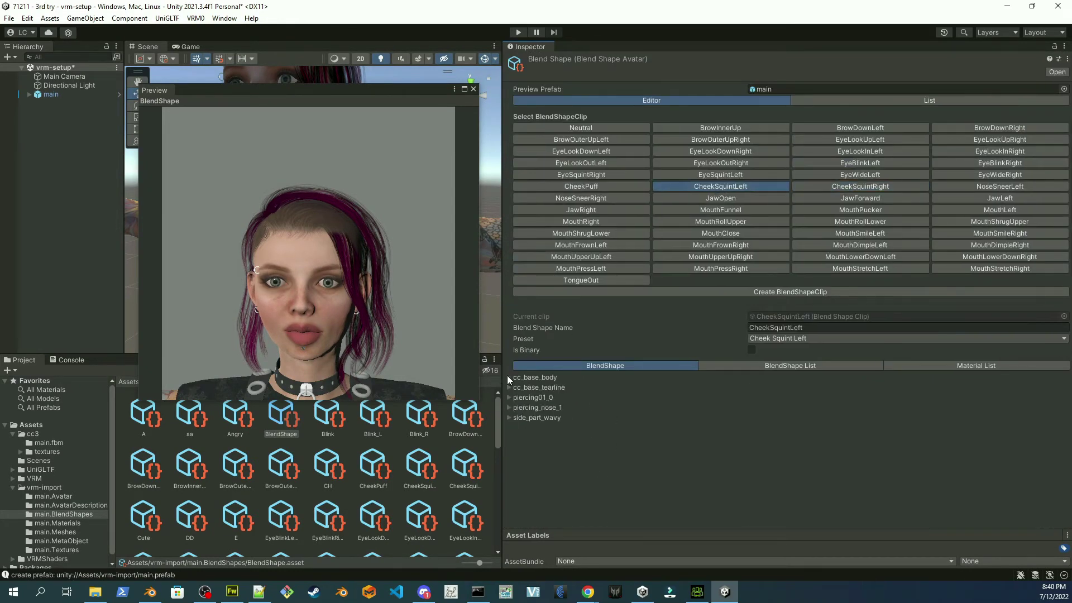
scroll(1059, 149, "down", 10)
scroll(1059, 149, "down", 15)
left_click(961, 121)
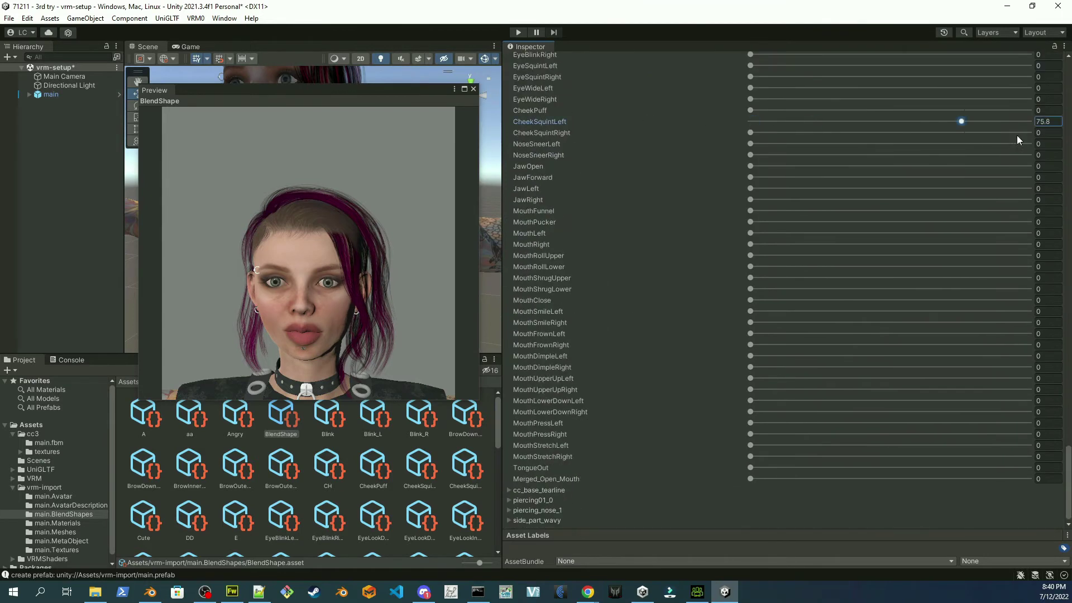
Raise the CheekPuff blend shape of cc_base_body in the CheekPuff clip.
scroll(1063, 511, "up", 15)
left_click(581, 190)
scroll(568, 317, "down", 15)
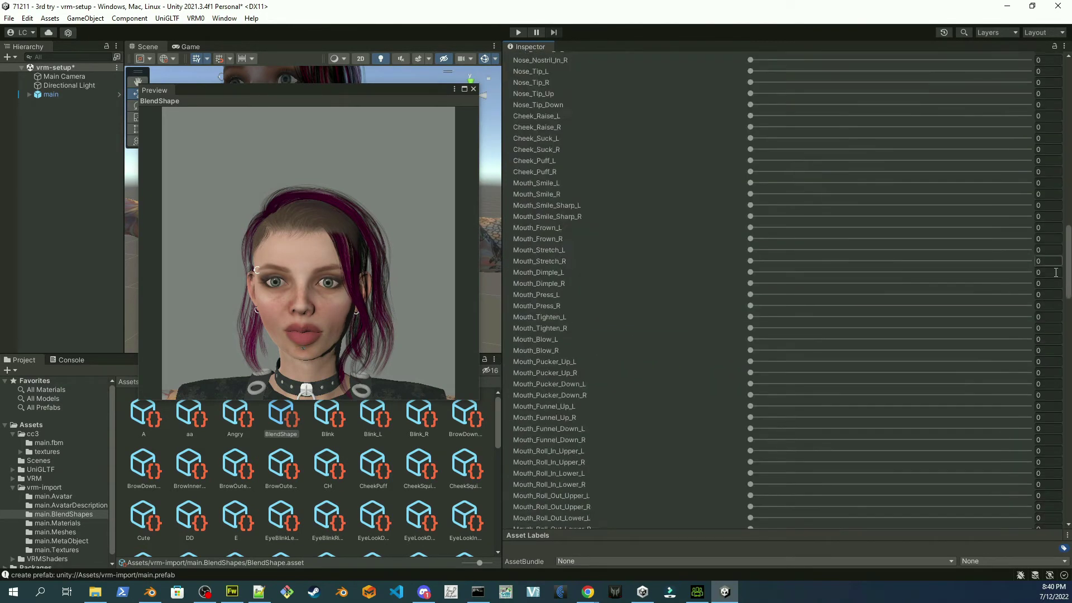
Set the EyeWideRight blend shape of cc_base_body to 50 in the EyeWideRight clip.
scroll(751, 113, "up", 15)
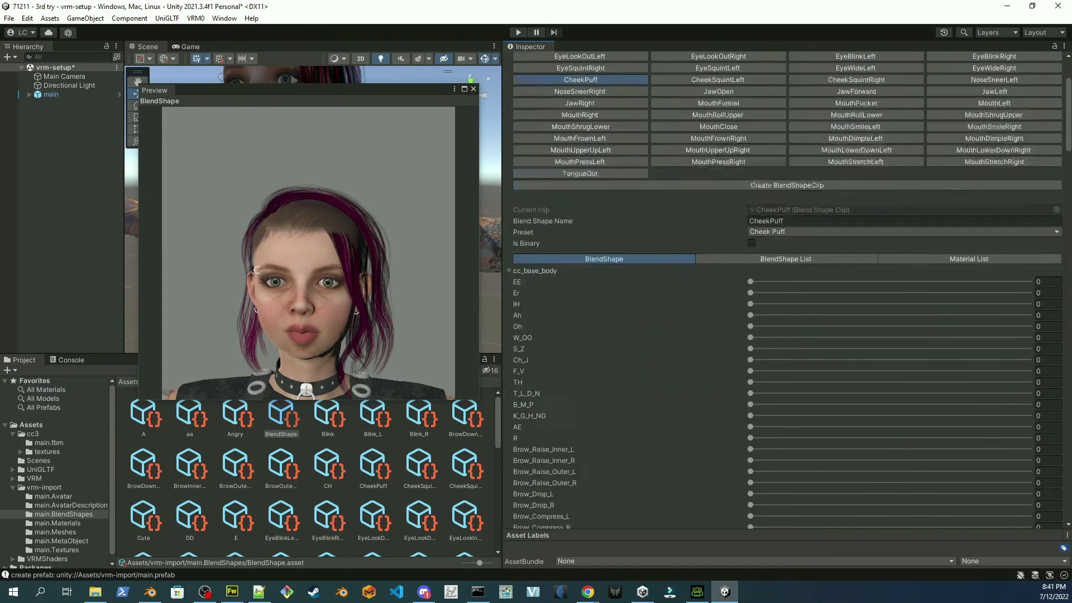
left_click(969, 176)
scroll(1066, 136, "down", 3)
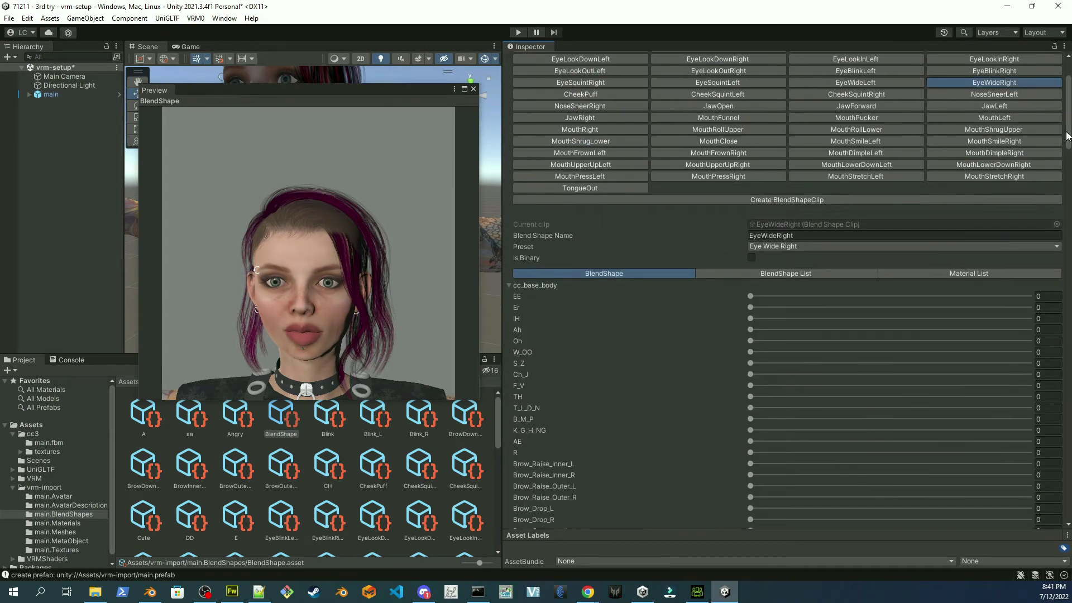
scroll(623, 452, "down", 20)
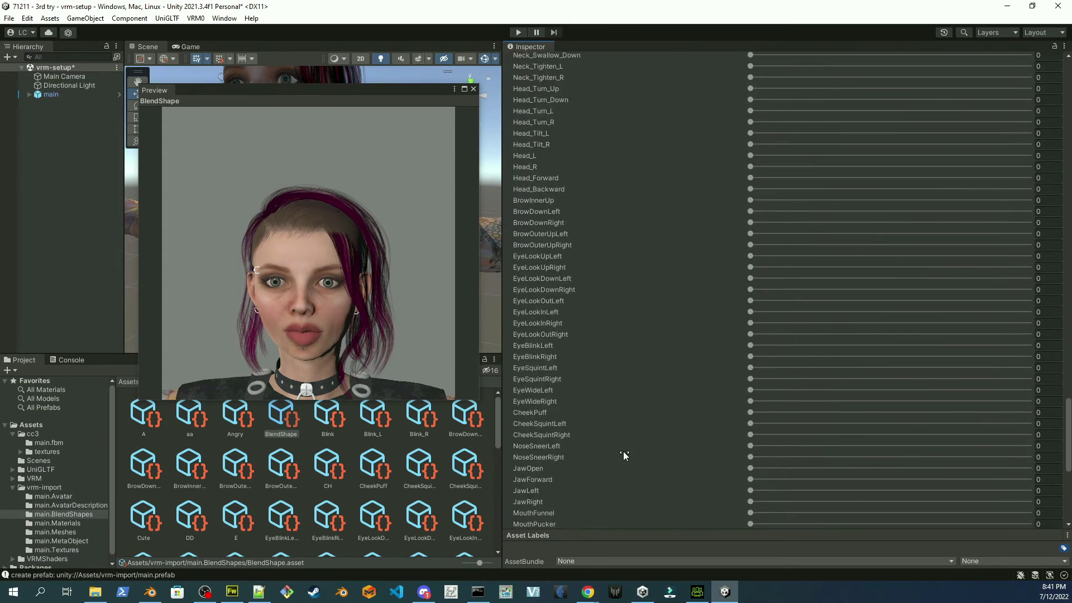
scroll(546, 481, "down", 2)
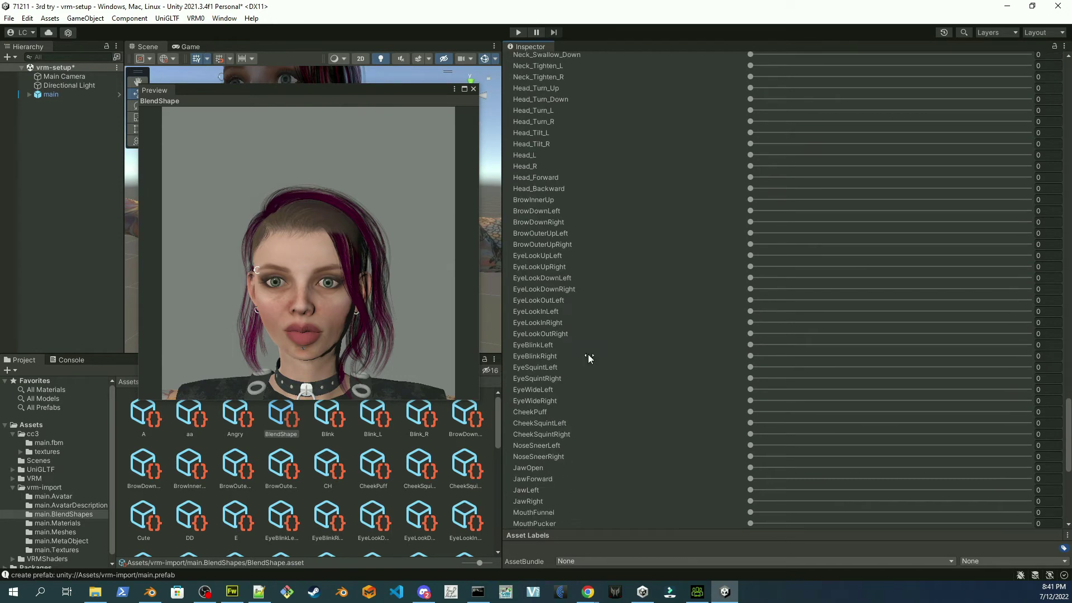
scroll(592, 391, "down", 2)
type("100")
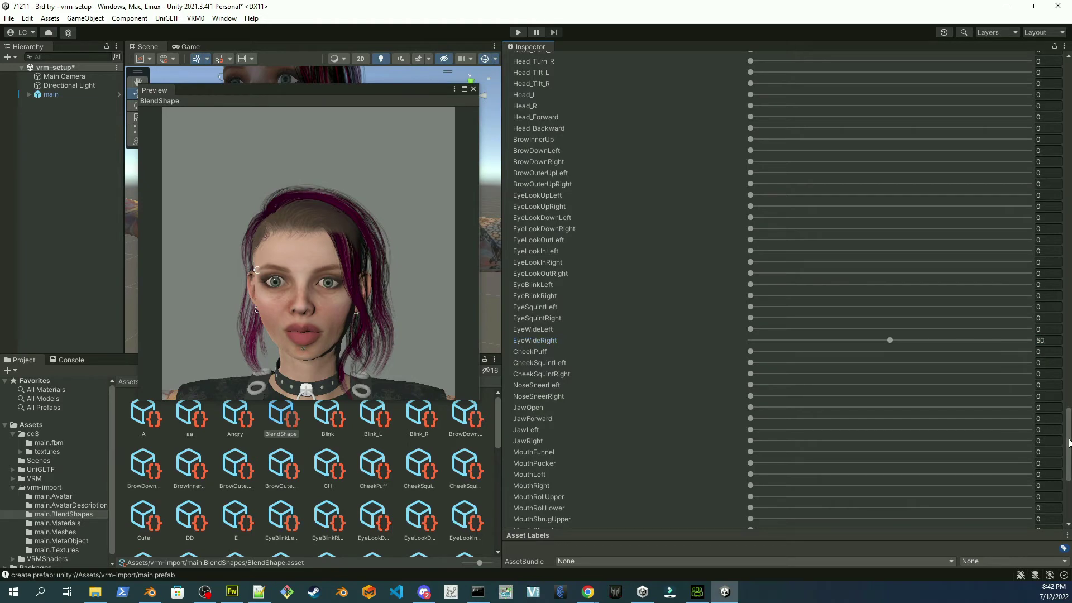
Set the EyeWideRight blend shape of cc_base_body to 50 in the EyeWideLeft clip.
left_click_drag(1069, 443, 1069, 67)
left_click(856, 177)
scroll(1054, 483, "down", 20)
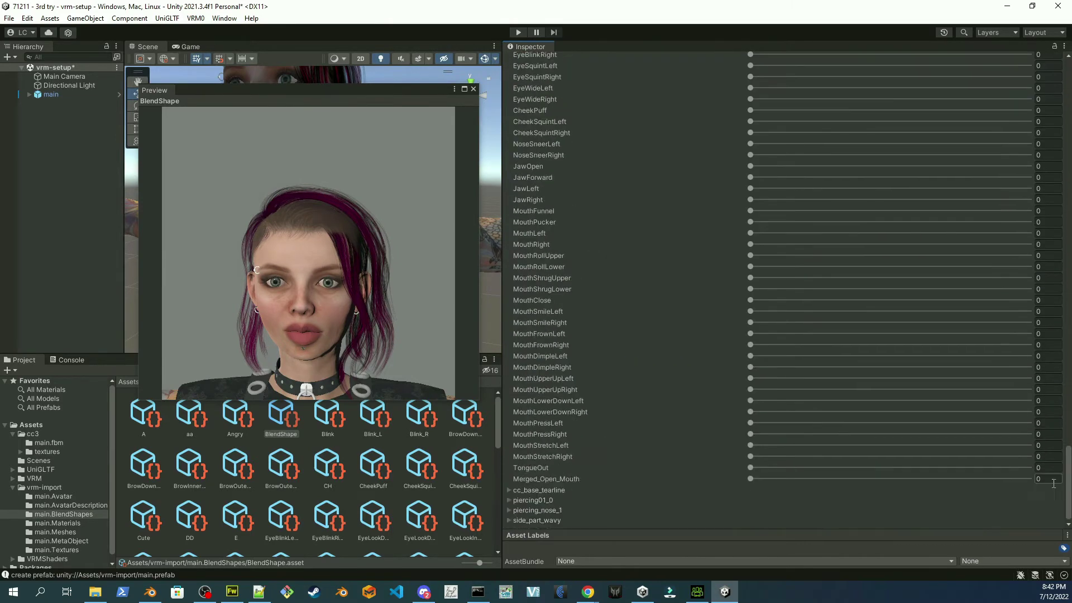
scroll(1053, 483, "up", 3)
left_click(1050, 189)
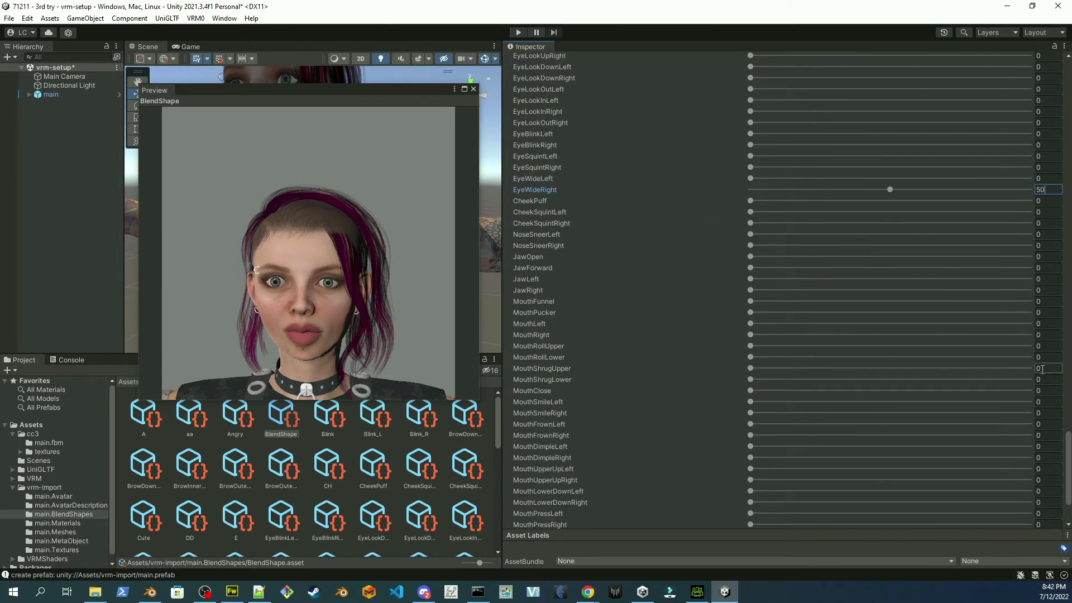
key("Return")
Set the EyeWideLeft blend shape of cc_base_body to 50 in the EyeWideLeft clip and edit its EyeWideRight value.
scroll(1044, 380, "down", 12)
left_click(1050, 384)
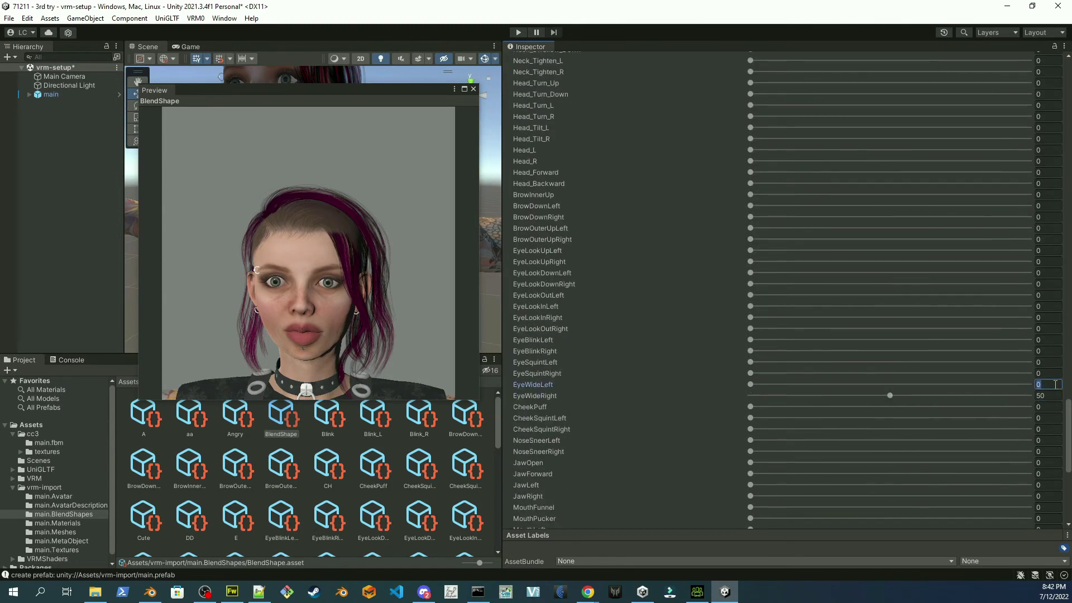
type("50")
left_click(1050, 395)
key("Return")
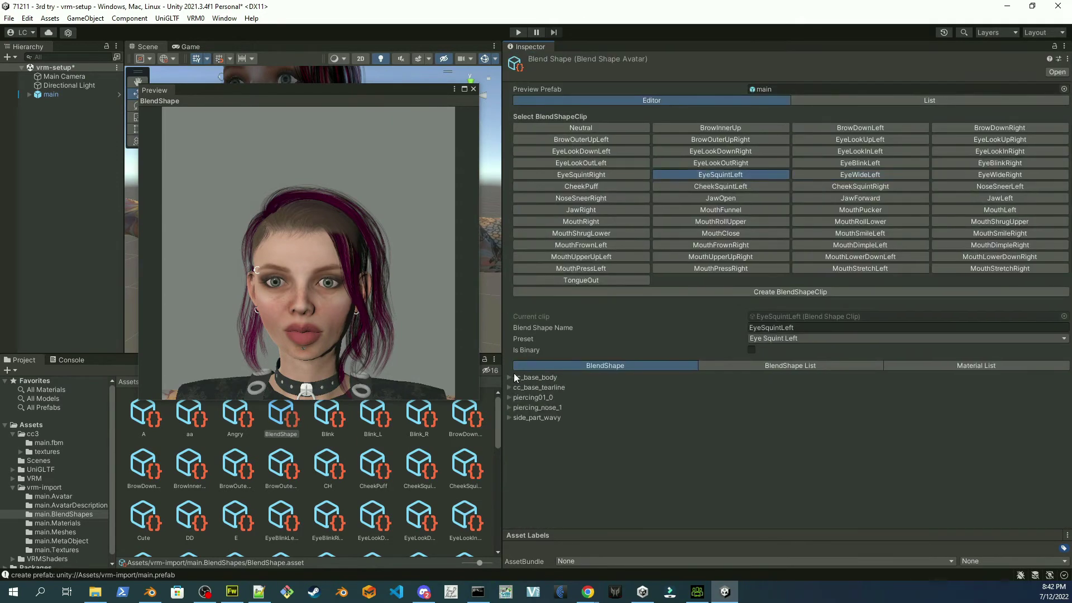
Go through the cc_base_body blend shapes of the EyeSquintLeft clip, and set EyeSquintRight to 100 in the EyeSquintRight clip.
scroll(1035, 502, "down", 15)
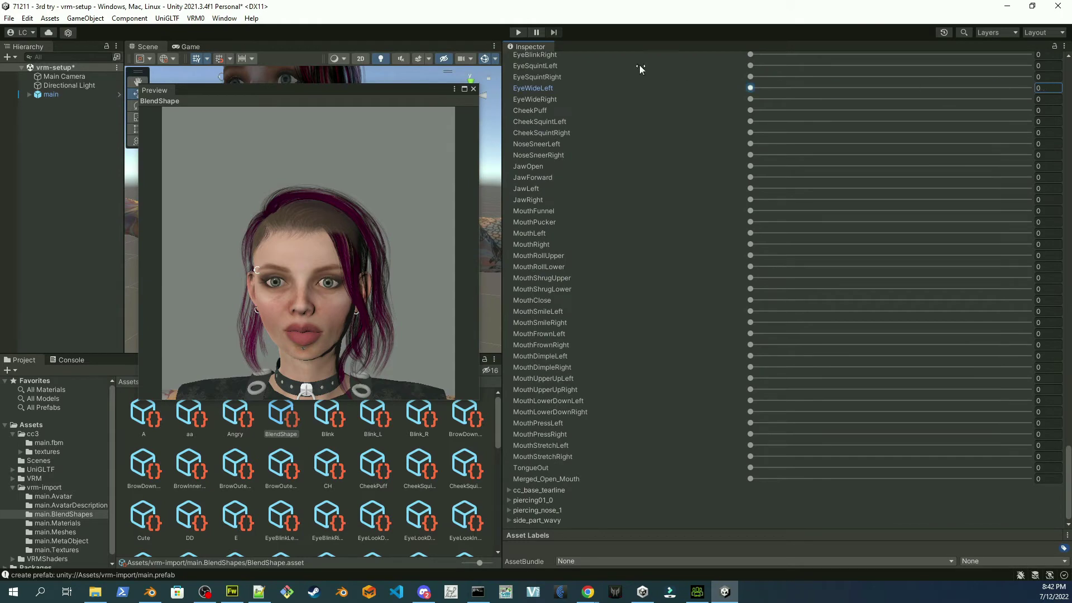
scroll(790, 68, "up", 15)
left_click(600, 176)
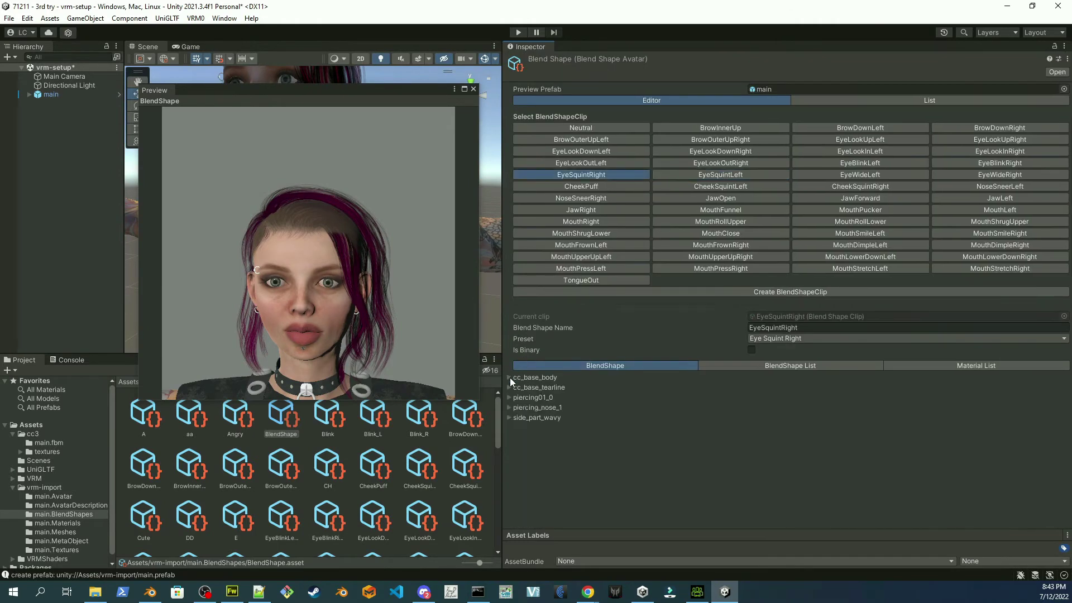
scroll(593, 96, "down", 10)
left_click(751, 108)
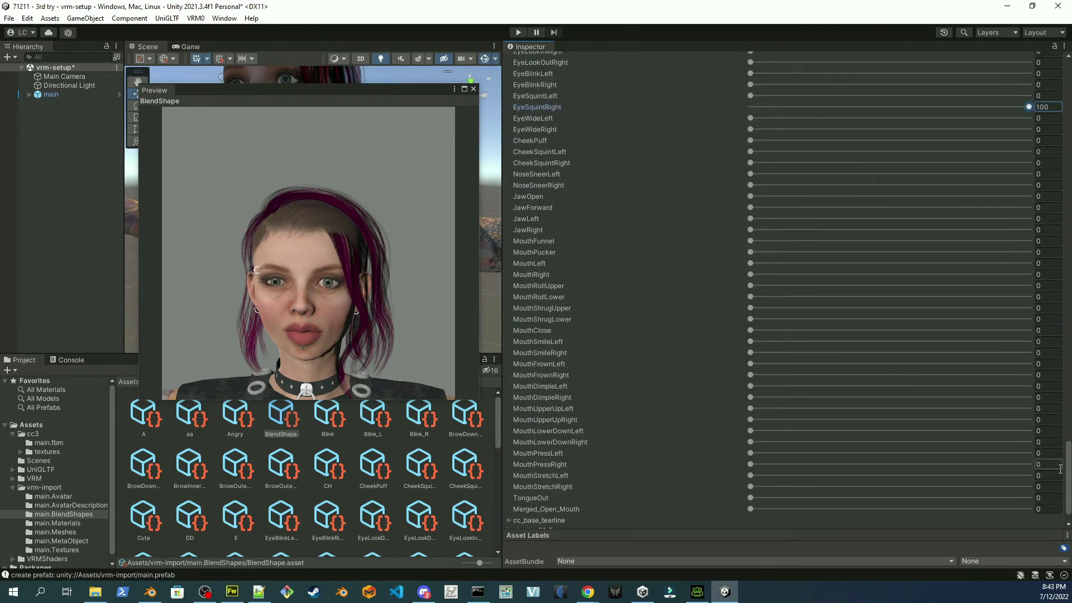
Raise the Eye_Blink_R blend shape of cc_base_body to its maximum in the EyeBlinkRight clip.
scroll(751, 110, "up", 15)
left_click(1000, 163)
left_click(507, 378)
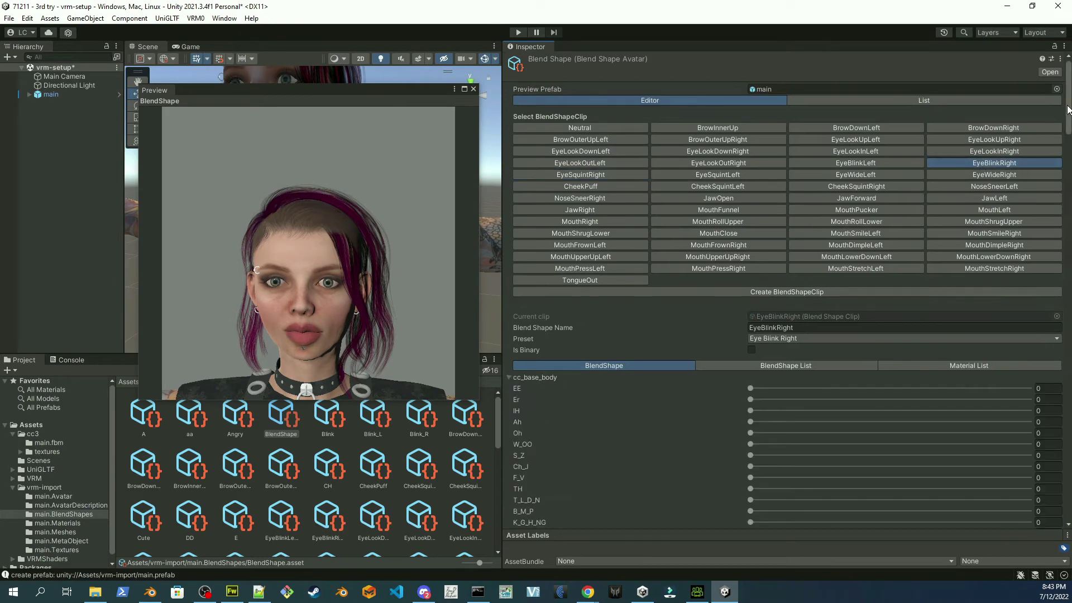
scroll(838, 196, "down", 10)
left_click(749, 242)
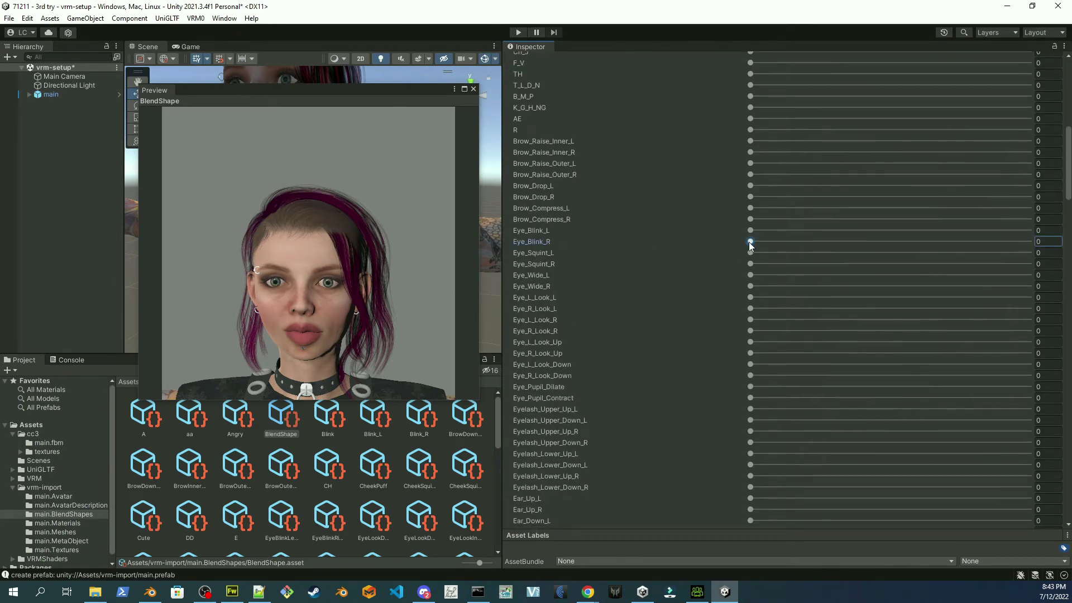
left_click_drag(750, 244, 977, 244)
left_click_drag(724, 238, 1029, 242)
Set the left eye's blink blend shape of cc_base_body to 100 in the EyeBlinkLeft clip.
left_click_drag(1068, 177, 1068, 100)
left_click(871, 134)
left_click(1042, 284)
type("100")
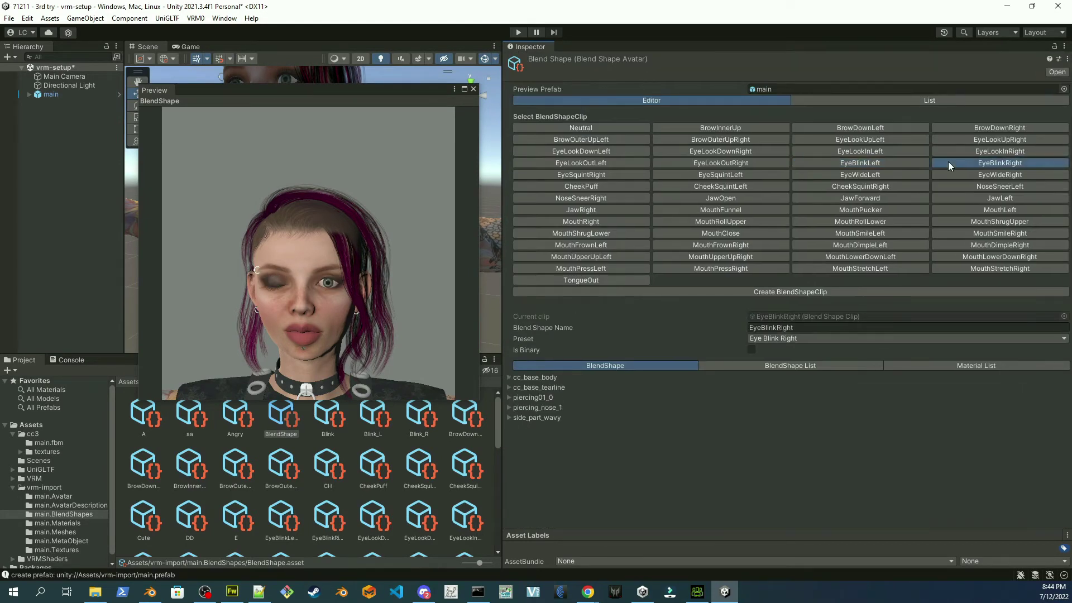
Adjust the EyeLookOutRight and EyeLookOutLeft blend shapes of cc_base_body in their matching clips.
left_click(757, 159)
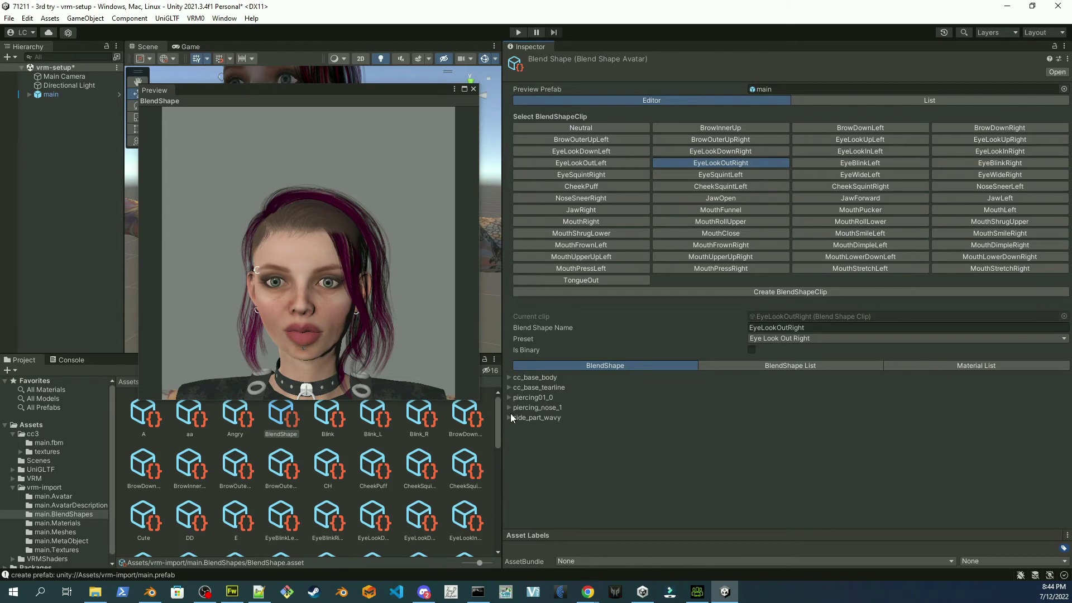
left_click(510, 377)
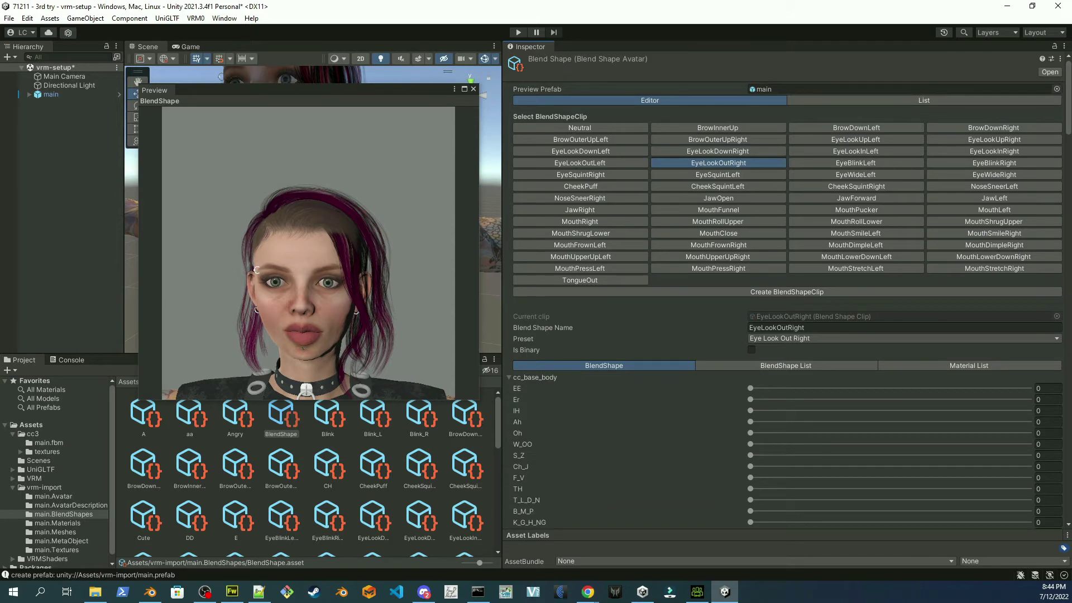
left_click_drag(1069, 108, 1068, 85)
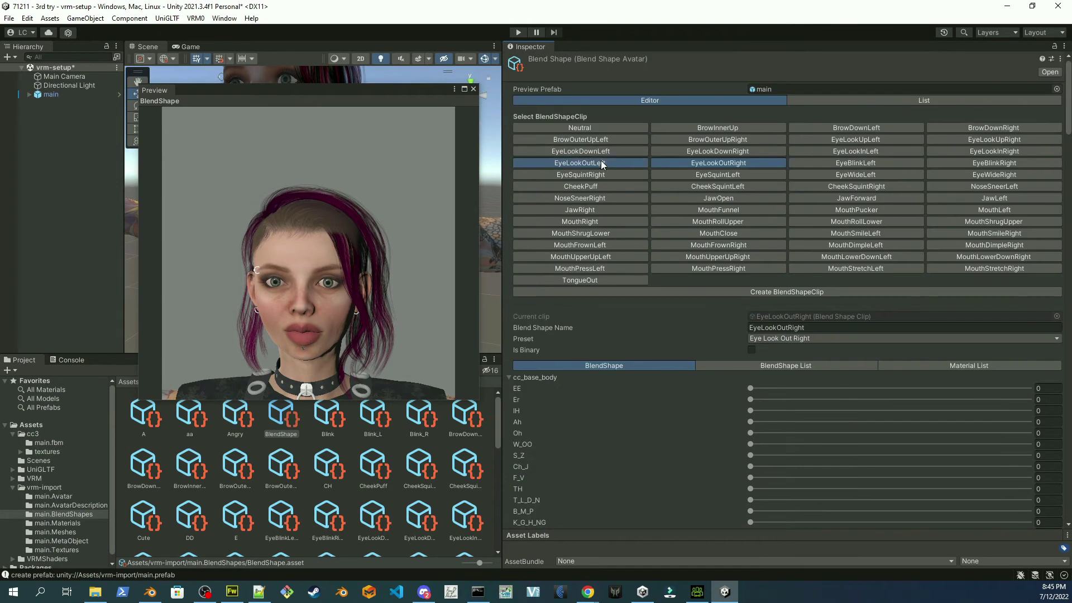
scroll(768, 219, "down", 15)
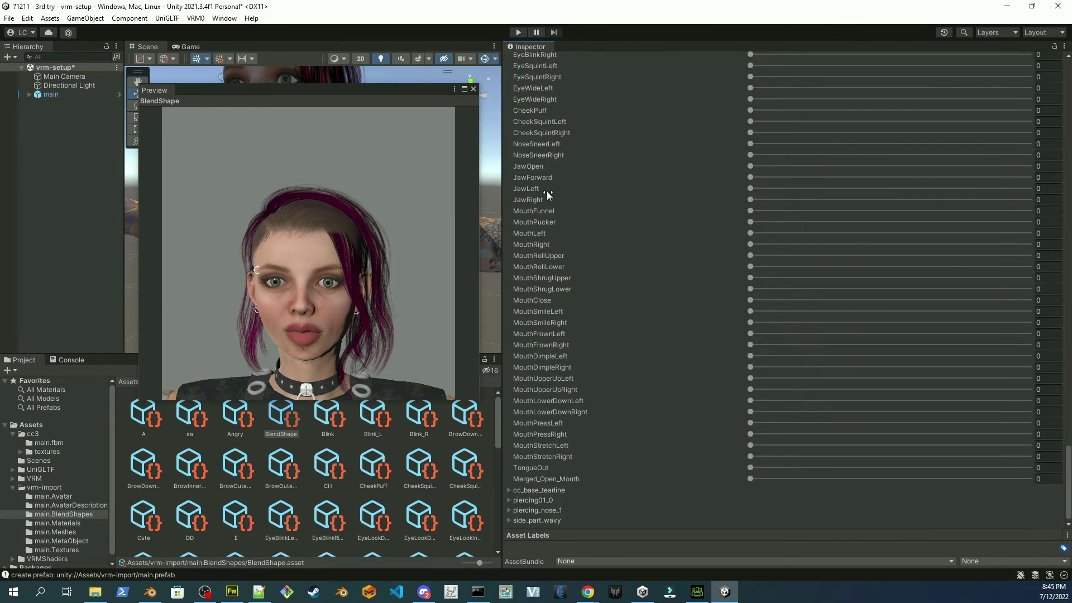
scroll(939, 170, "down", 10)
left_click_drag(1068, 335, 1068, 84)
Adjust the EyeLookInRight and EyeLookInLeft blend shapes of cc_base_body in their matching clips.
left_click(981, 148)
left_click(874, 149)
scroll(782, 167, "down", 15)
Set the EyeLookDownRight blend shape of cc_base_body to 100 in the EyeLookDownRight clip.
left_click_drag(1070, 457, 1068, 83)
left_click(762, 151)
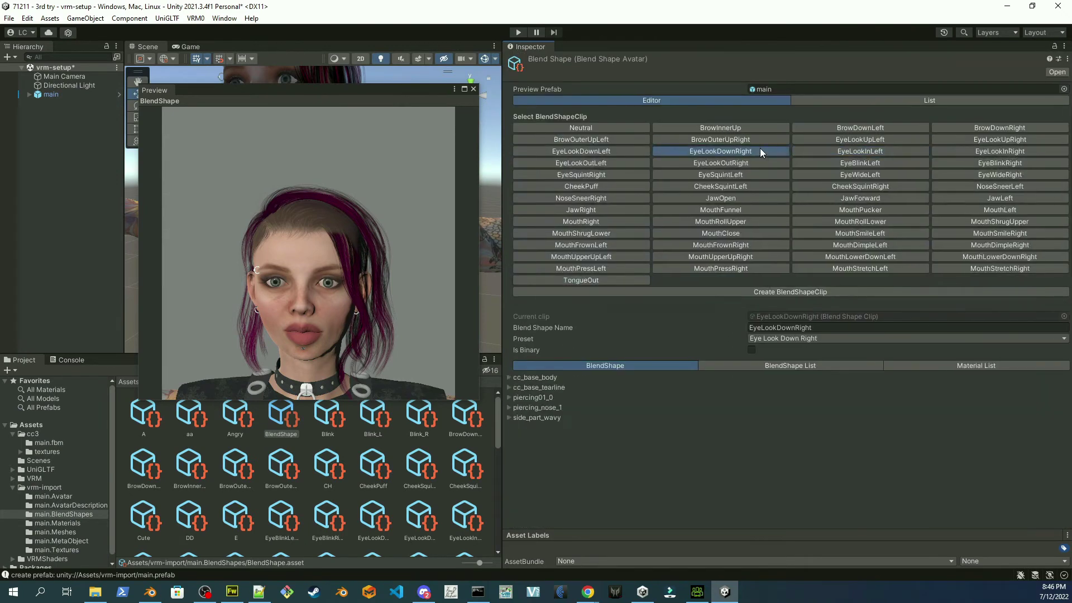
scroll(790, 467, "down", 15)
left_click_drag(575, 140, 637, 140)
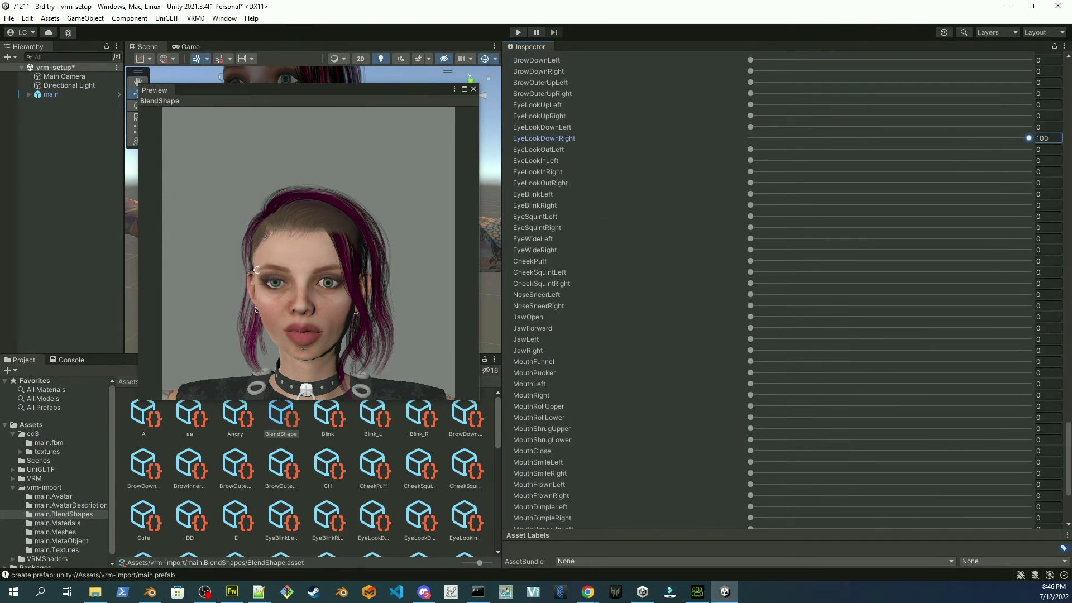
Adjust the EyeLookUpRight blend shape of cc_base_body in the EyeLookUpRight clip.
left_click_drag(1070, 452, 1068, 84)
left_click(804, 150)
scroll(557, 89, "down", 15)
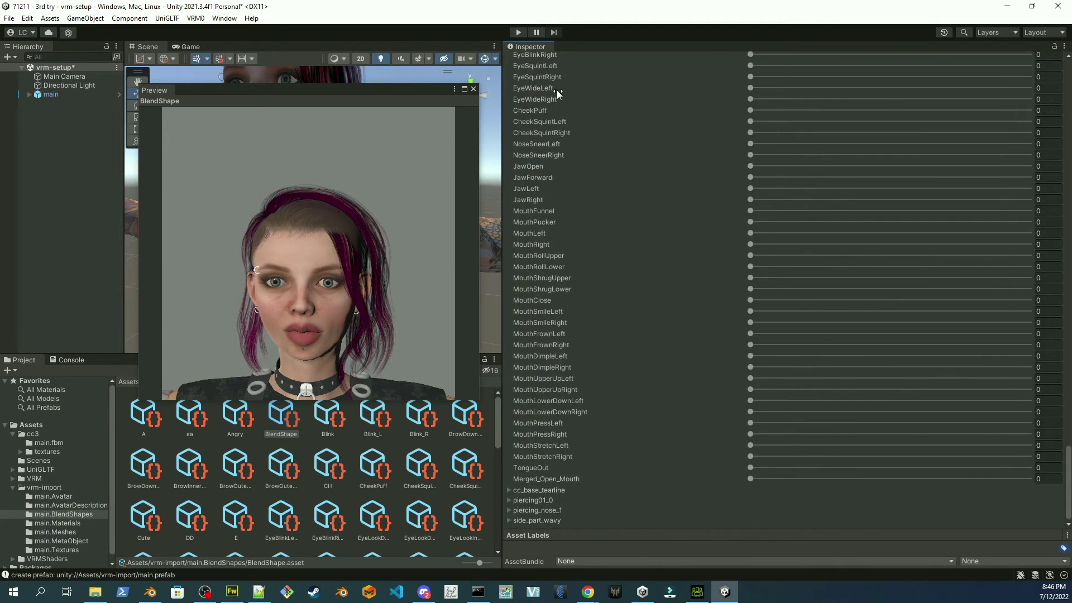
scroll(949, 112, "up", 15)
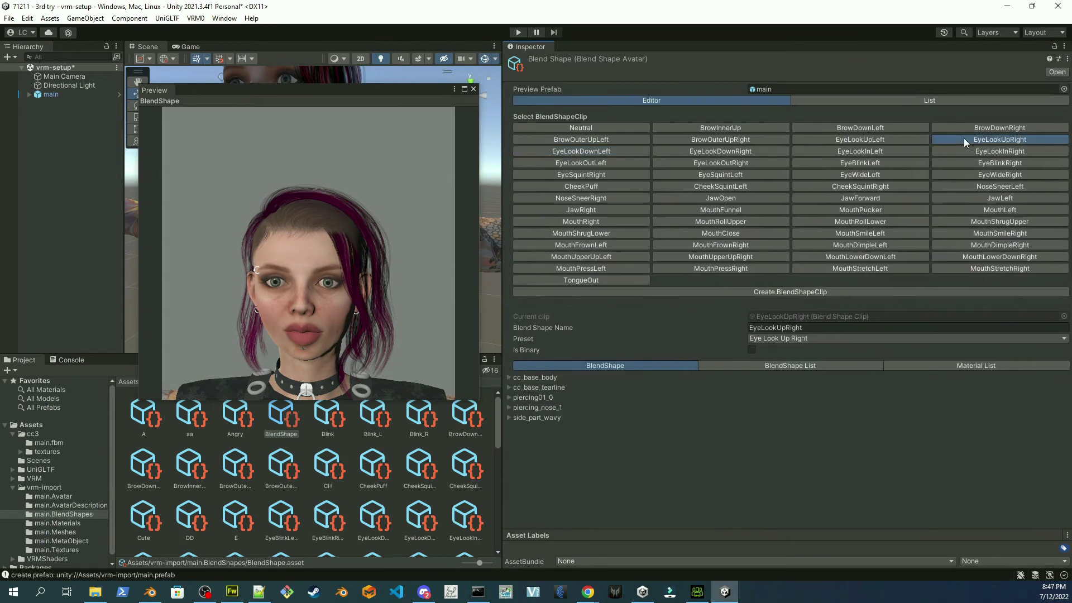
left_click(963, 139)
scroll(1031, 111, "down", 20)
scroll(614, 168, "up", 6)
left_click_drag(568, 124, 810, 146)
scroll(691, 167, "up", 10)
Adjust the EyeLookUpLeft blend shape of cc_base_body in the EyeLookUpLeft clip.
left_click(790, 141)
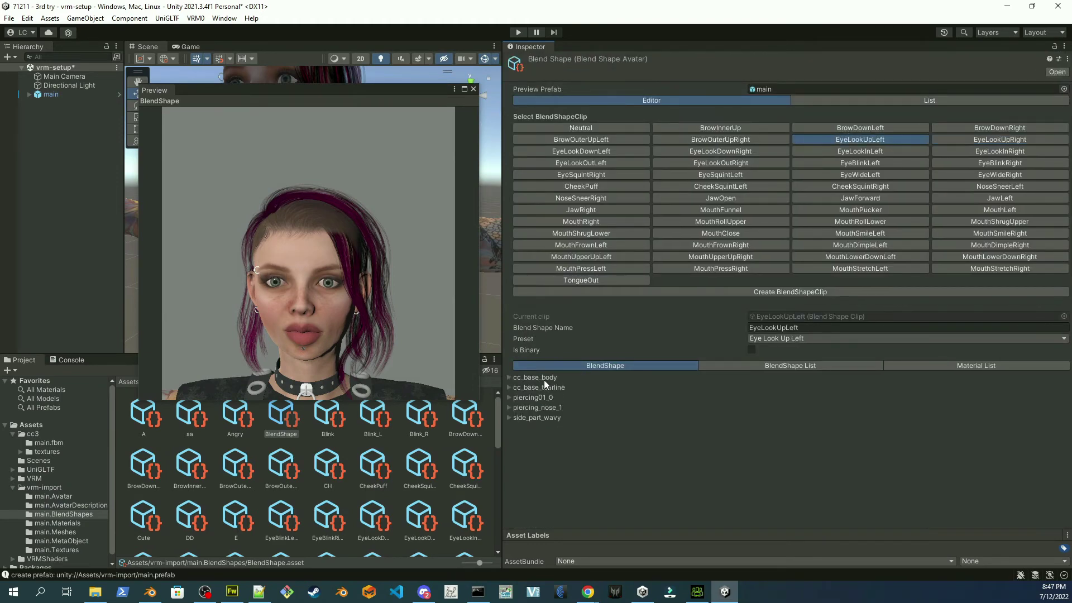
scroll(691, 211, "down", 10)
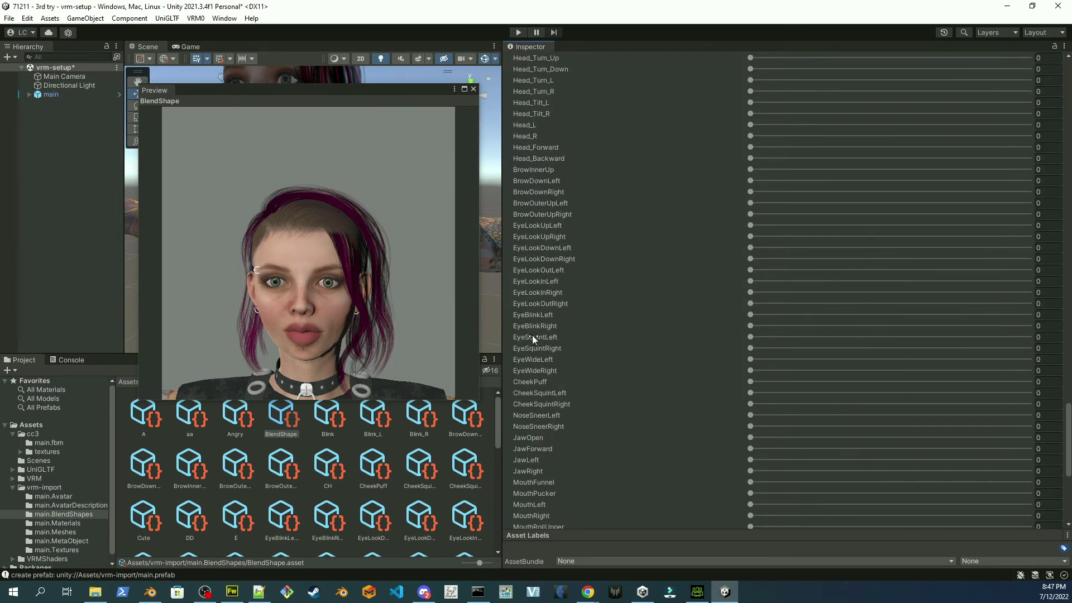
left_click_drag(1069, 461, 1036, 520)
Adjust the BrowOuterUpRight and BrowOuterUpLeft blend shapes of cc_base_body in their matching clips.
left_click(707, 139)
left_click(513, 378)
scroll(730, 330, "up", 3)
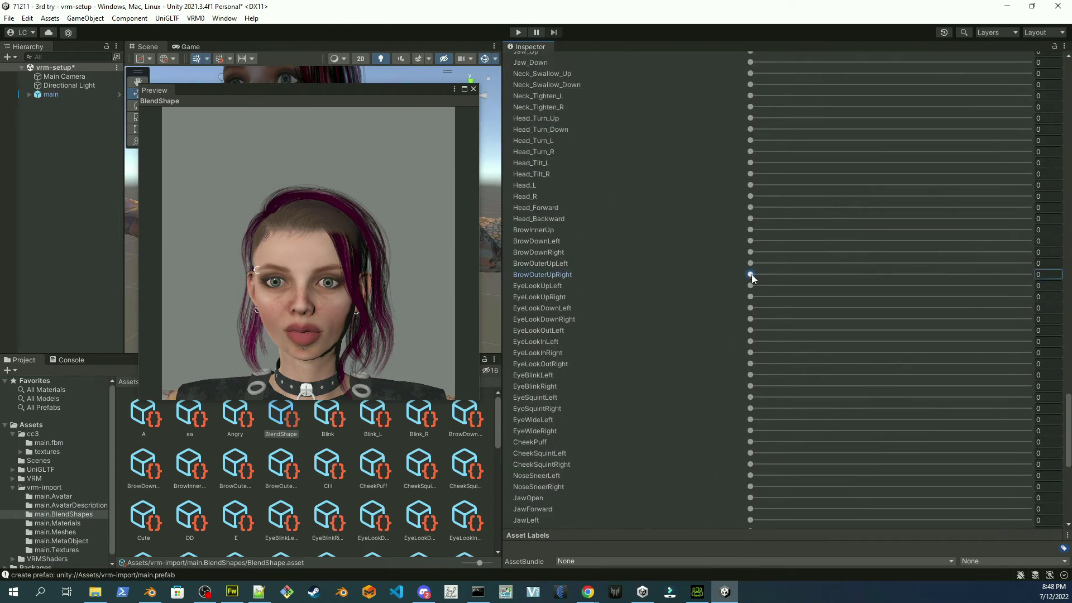
scroll(749, 280, "up", 10)
scroll(698, 324, "down", 10)
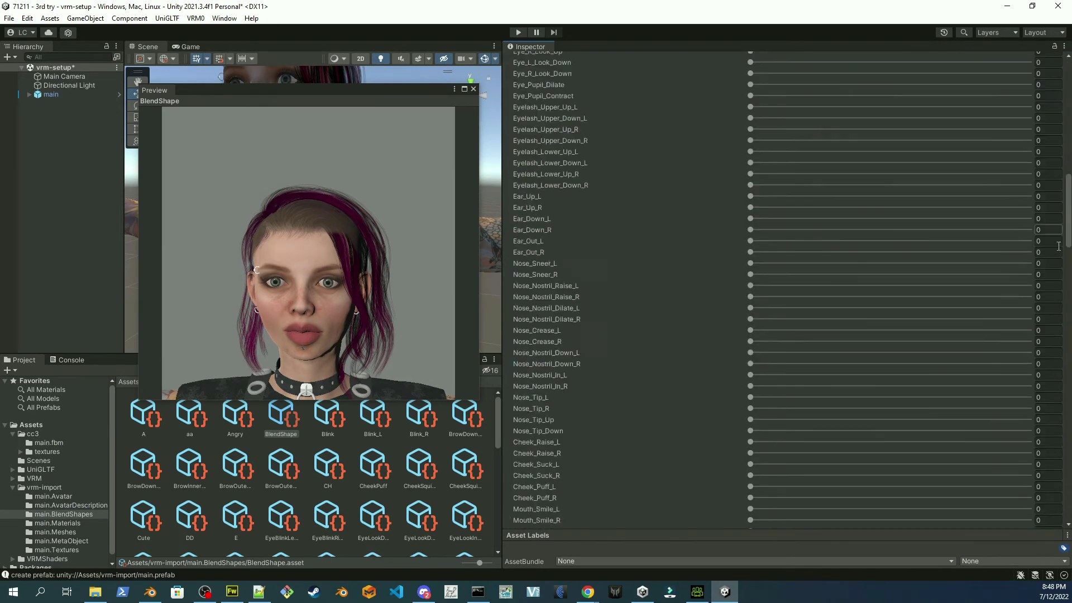
Set the BrowDownRight blend shape of cc_base_body to 100 in the BrowDownRight clip.
scroll(1036, 203, "up", 10)
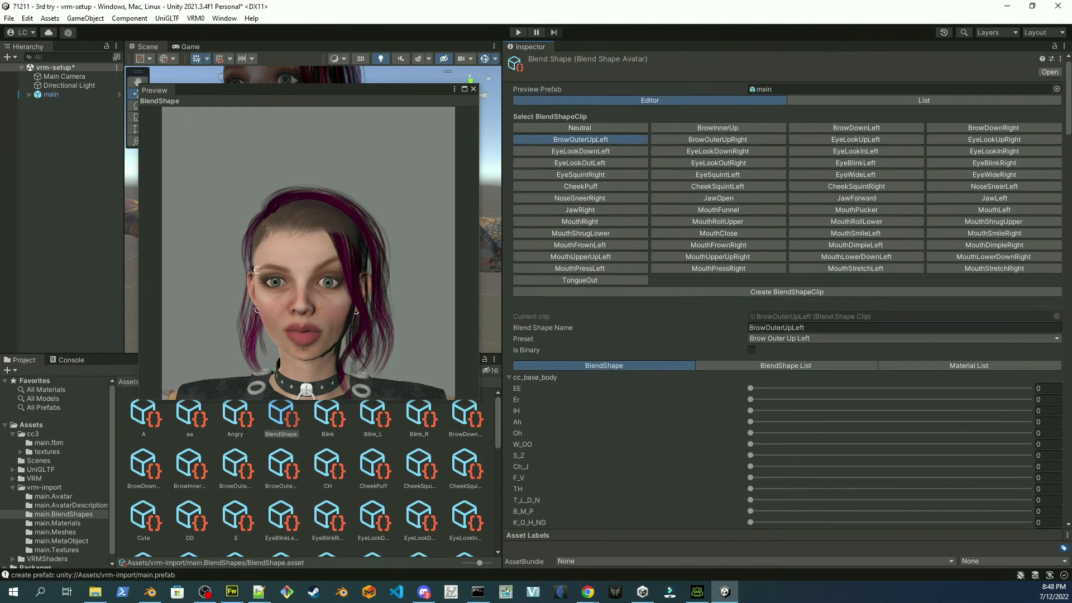
left_click(993, 128)
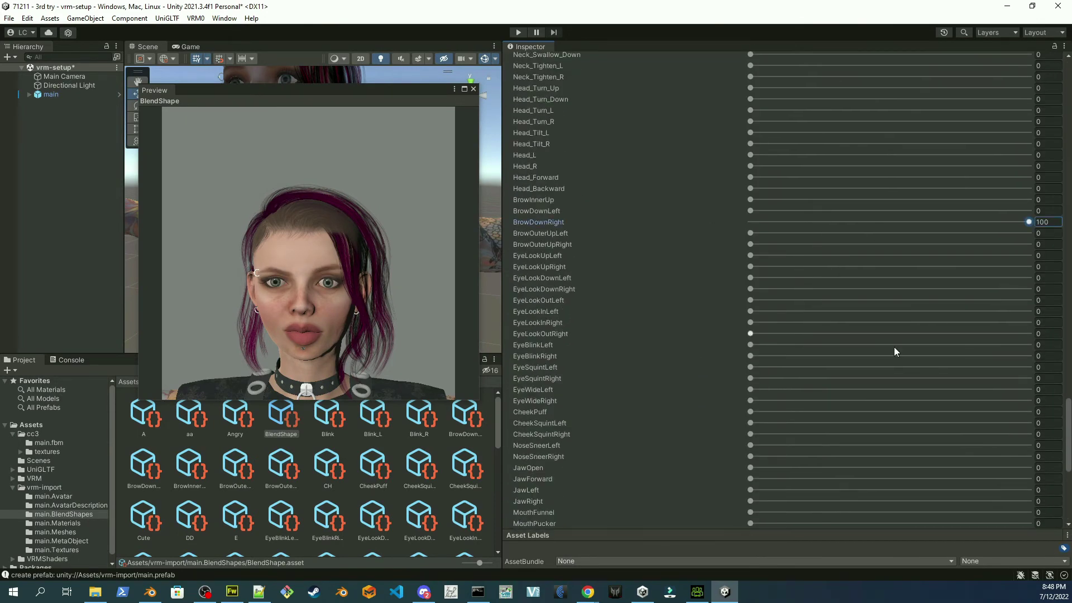
scroll(895, 352, "up", 15)
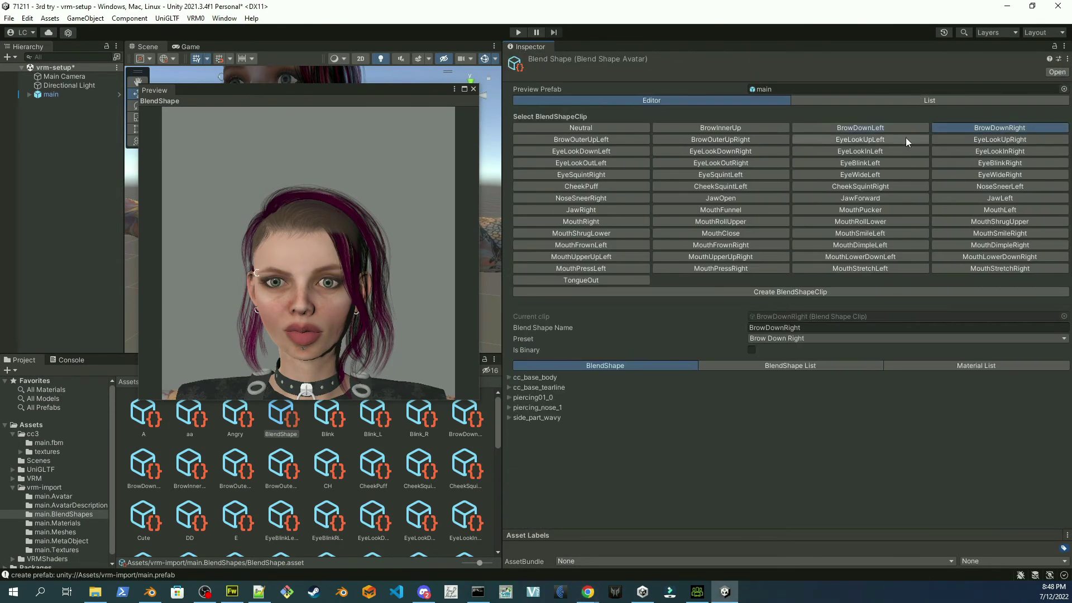
Switch to the Neutral clip and dock the floating blend shape preview back into the Inspector.
left_click(580, 127)
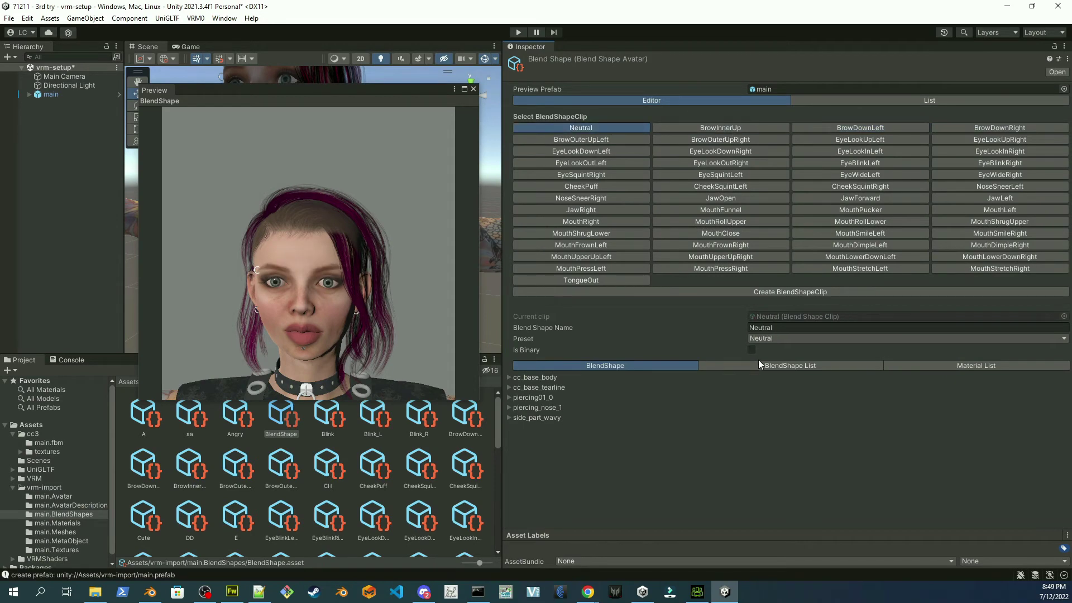
left_click(454, 89)
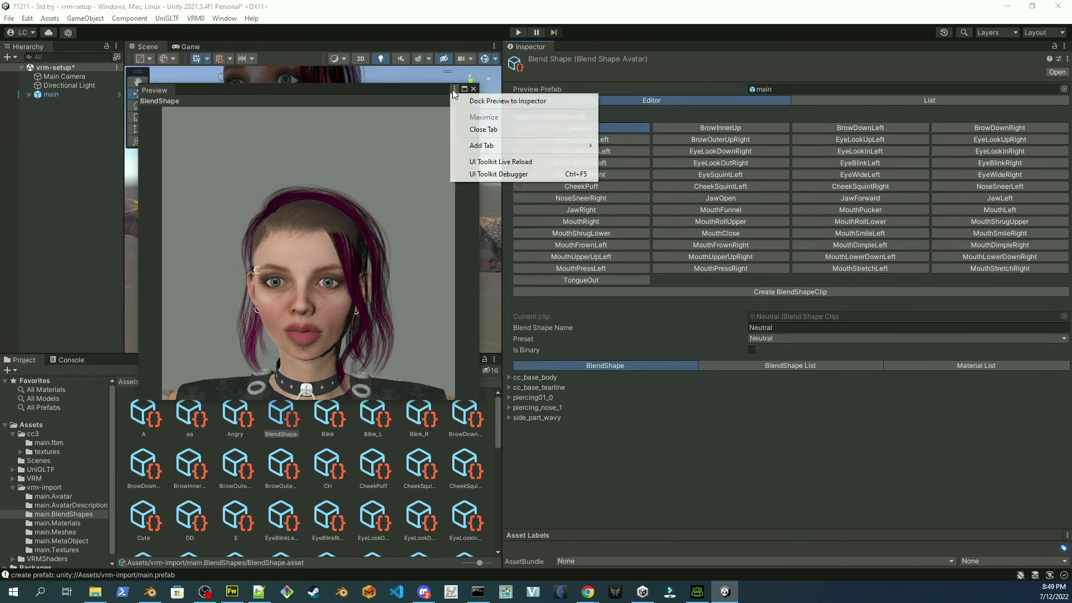
left_click(492, 119)
Set the rendering mode of the Std_Tearline_L material on main's cc_base_tearline mesh to Opaque.
left_click(29, 94)
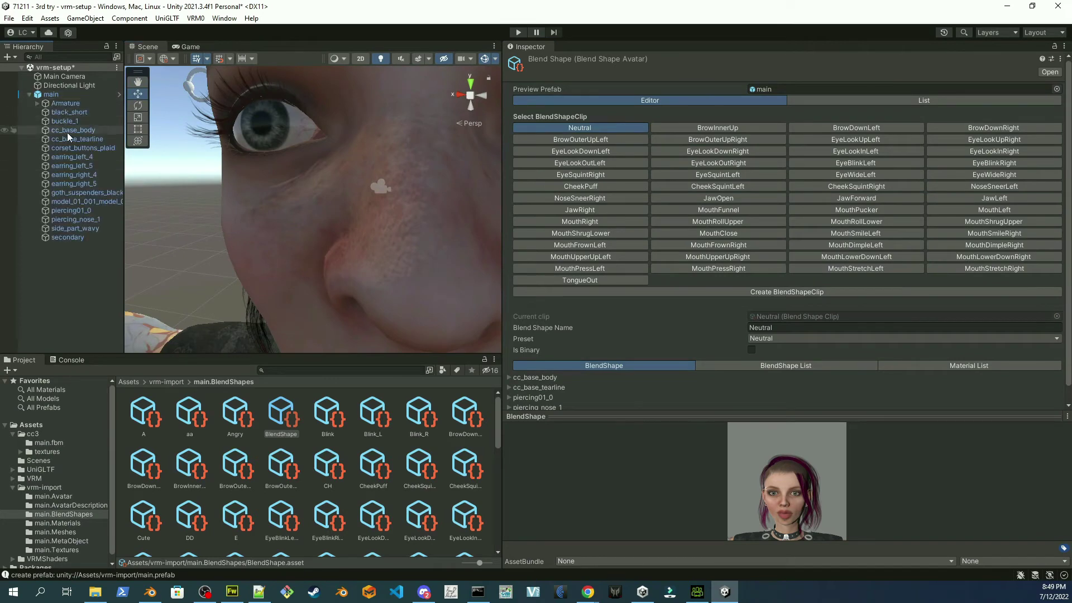
left_click(77, 139)
left_click(524, 414)
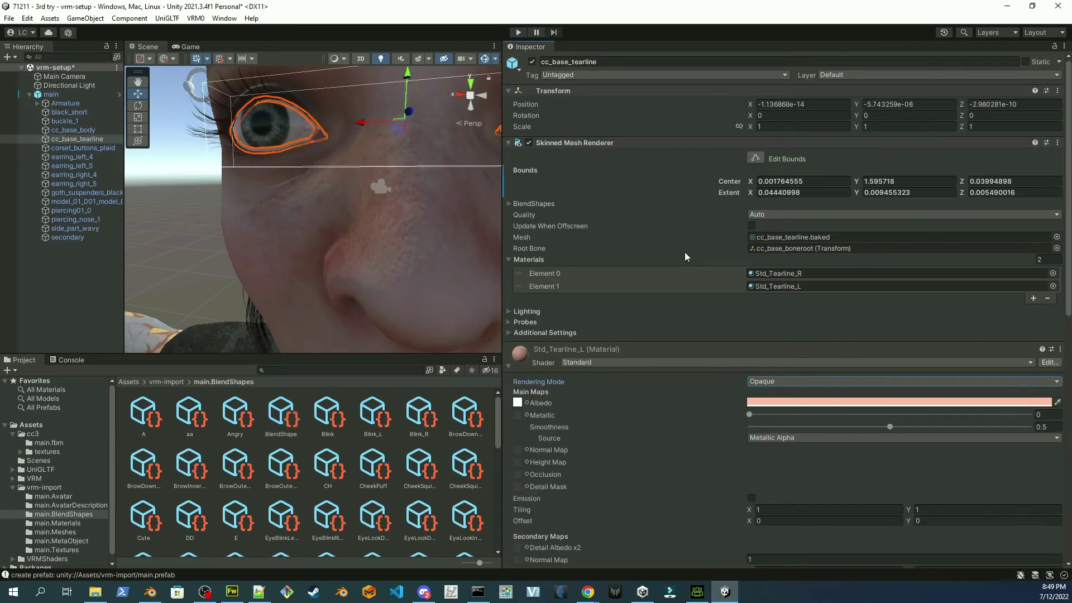
key("Left")
scroll(684, 271, "down", 5)
double_click(821, 269)
Convert the BlendShape preview to a floating window and frame the model's face closely.
left_click(1066, 416)
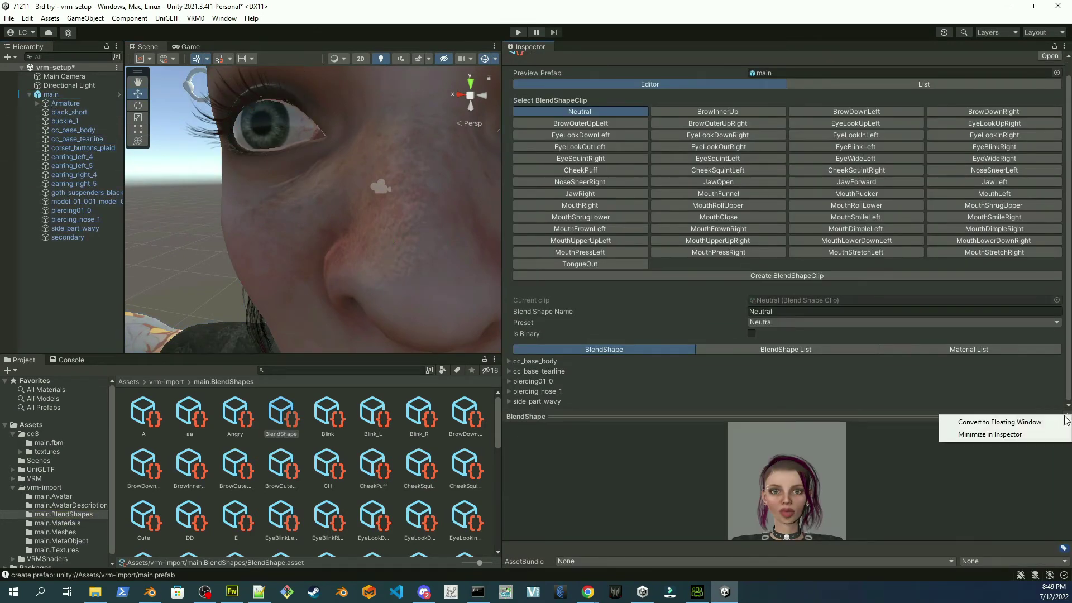
left_click(974, 423)
scroll(285, 279, "up", 5)
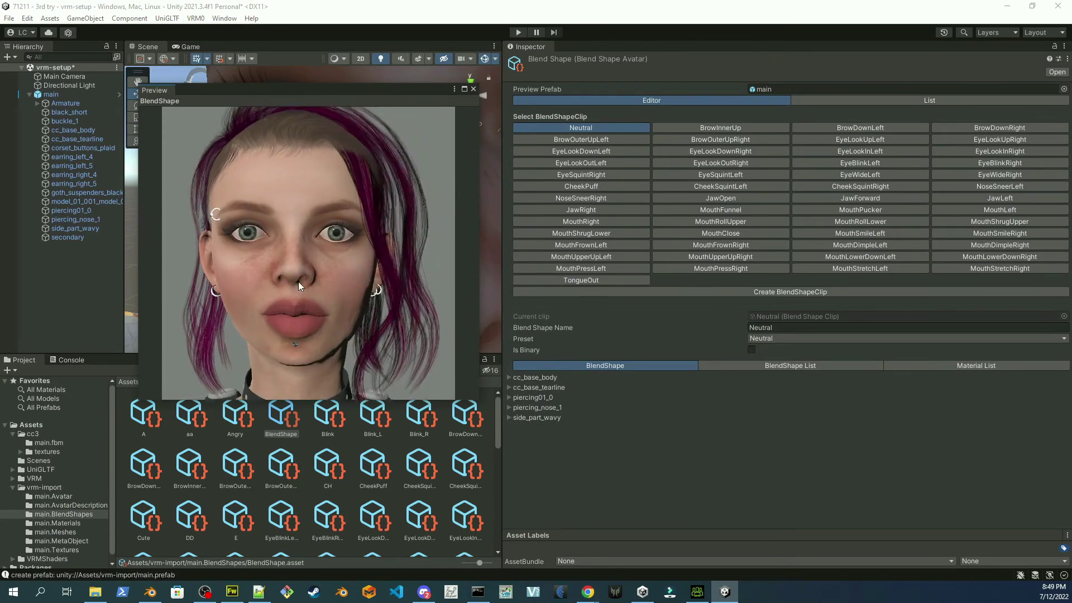
Adjust the BrowInnerUp blend shape of cc_base_tearline in the BrowInnerUp clip.
left_click(725, 127)
left_click_drag(1065, 167, 1066, 362)
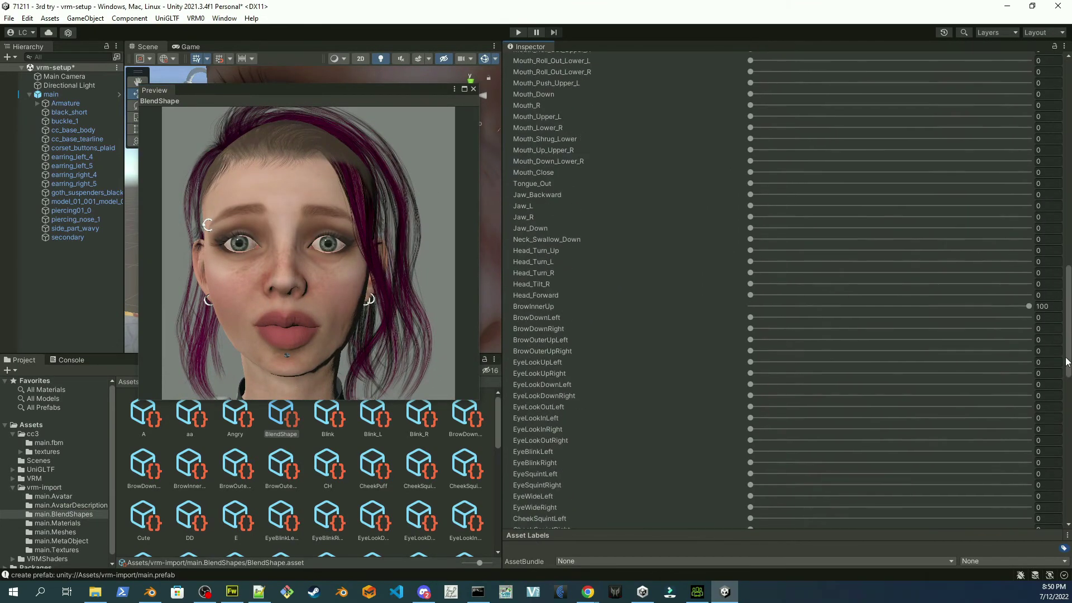
left_click_drag(1029, 306, 751, 306)
Set the EyeLookDownLeft blend shape of cc_base_tearline to 16.4 in the BrowDownLeft clip.
scroll(706, 347, "down", 10)
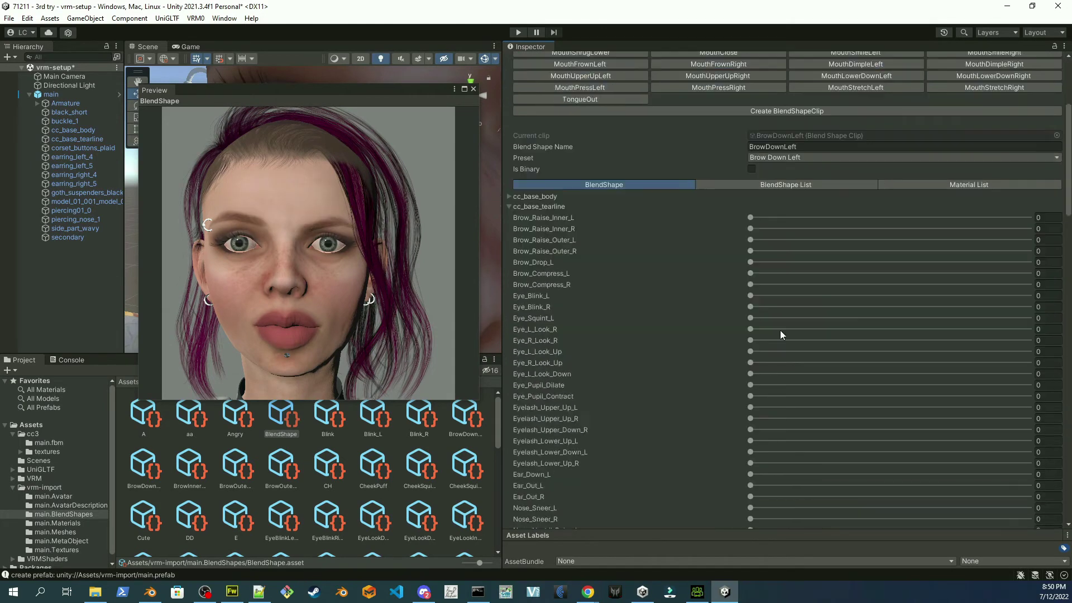
left_click_drag(752, 135, 798, 121)
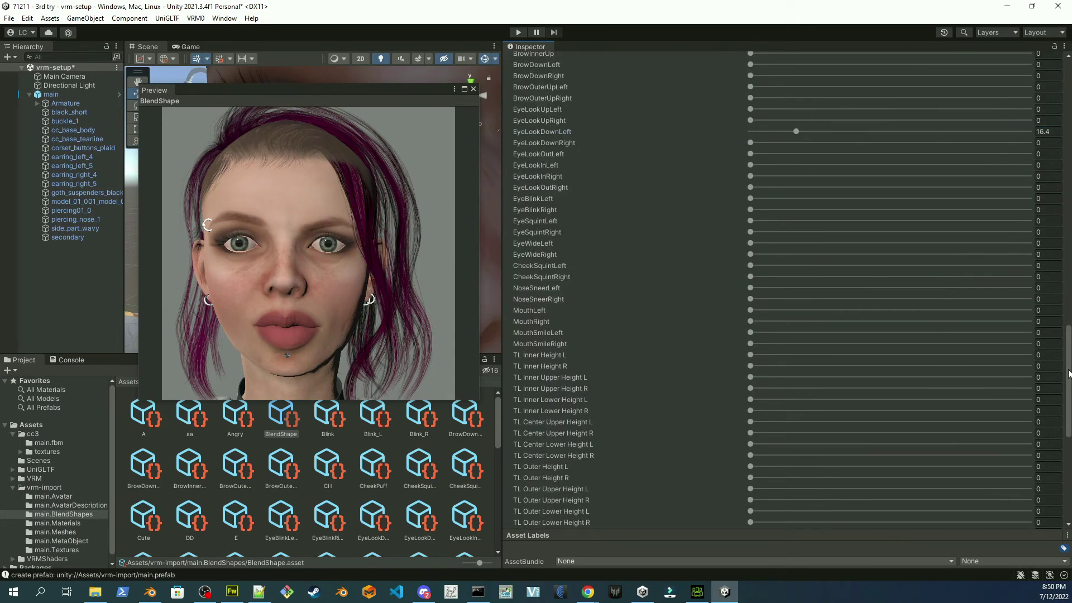
scroll(1005, 251, "up", 15)
Adjust the BrowDownRight blend shape of cc_base_tearline in the BrowDownRight clip.
left_click(948, 129)
left_click(509, 378)
left_click(510, 377)
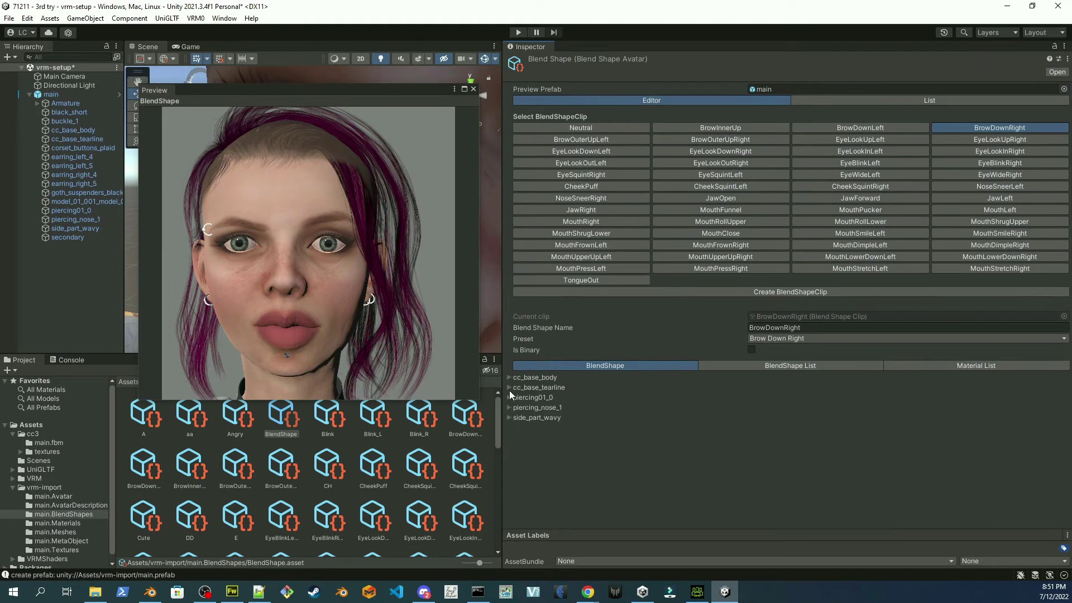
left_click(509, 377)
scroll(577, 193, "down", 10)
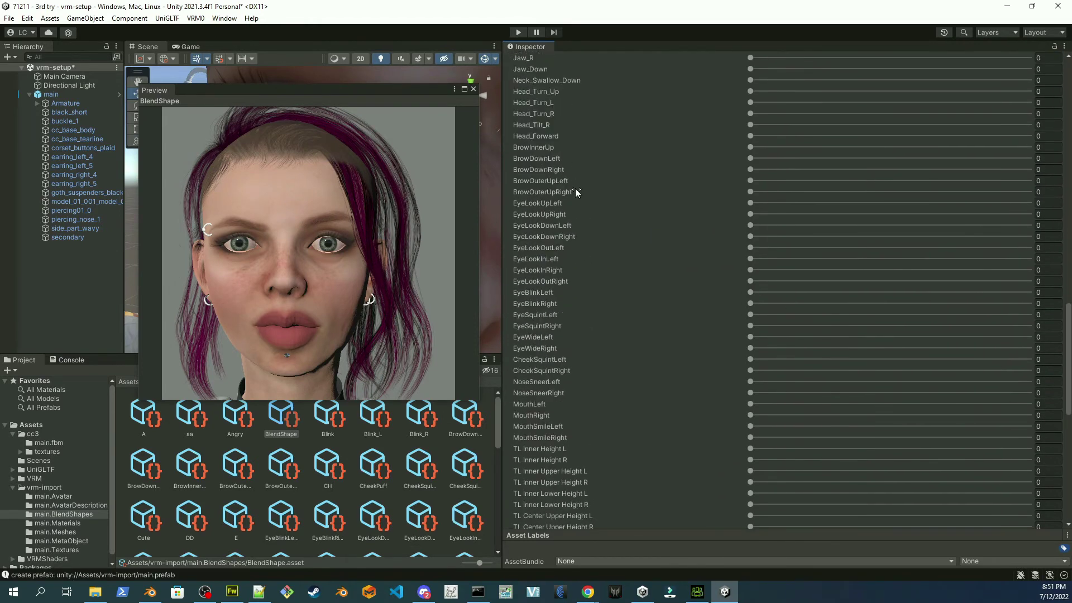
Set the BrowOuterUpLeft blend shape of cc_base_tearline to 100 and adjust BrowOuterUpRight, each in its matching clip.
scroll(606, 223, "up", 15)
left_click(606, 144)
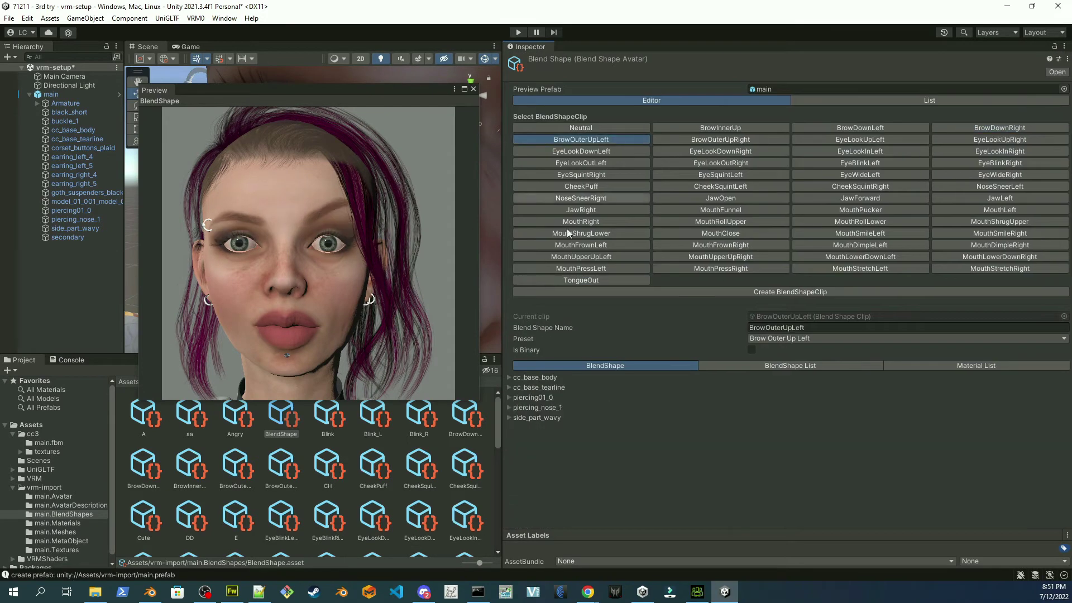
scroll(538, 149, "down", 10)
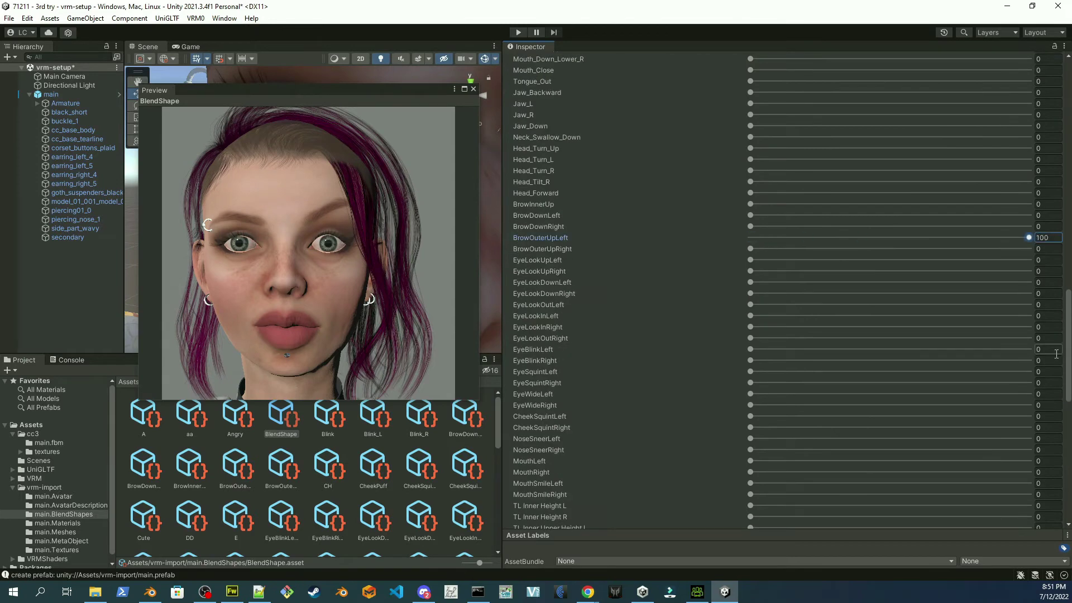
scroll(1032, 279, "up", 15)
left_click(718, 152)
scroll(536, 167, "down", 10)
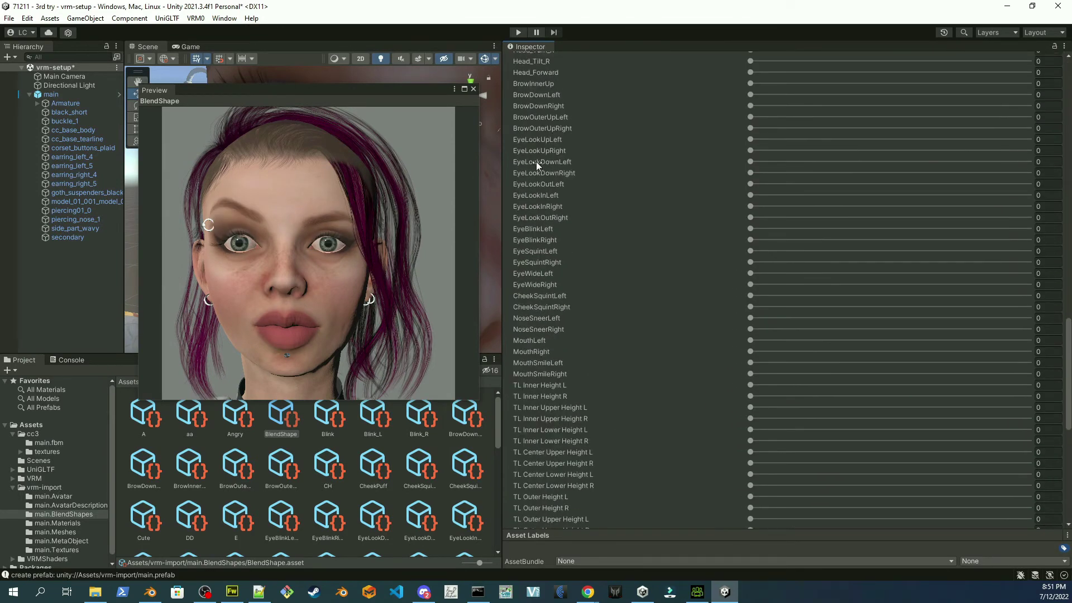
Set the EyeLookUpLeft and EyeLookUpRight blend shapes of cc_base_tearline to 100 in their matching clips.
scroll(1049, 344, "up", 15)
left_click(854, 139)
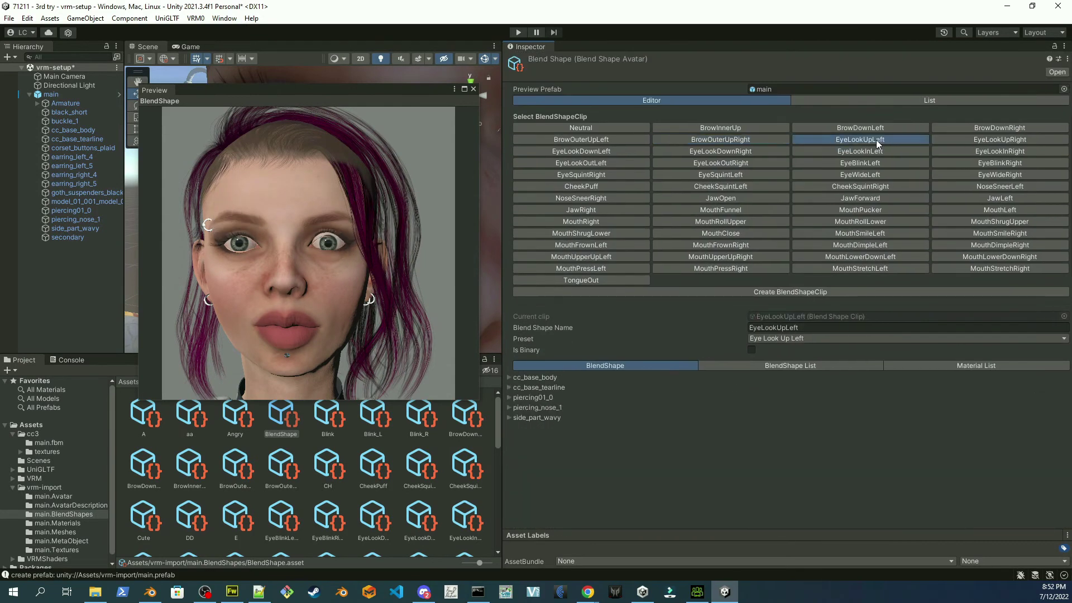
scroll(1069, 269, "down", 10)
scroll(556, 190, "down", 10)
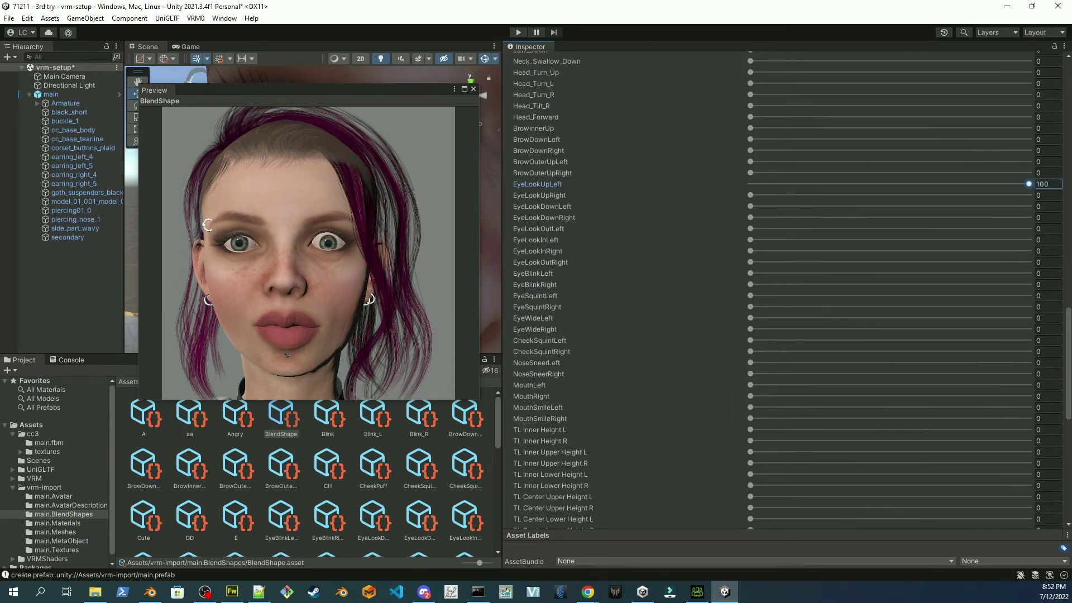
scroll(782, 223, "up", 15)
left_click(849, 142)
scroll(782, 279, "down", 15)
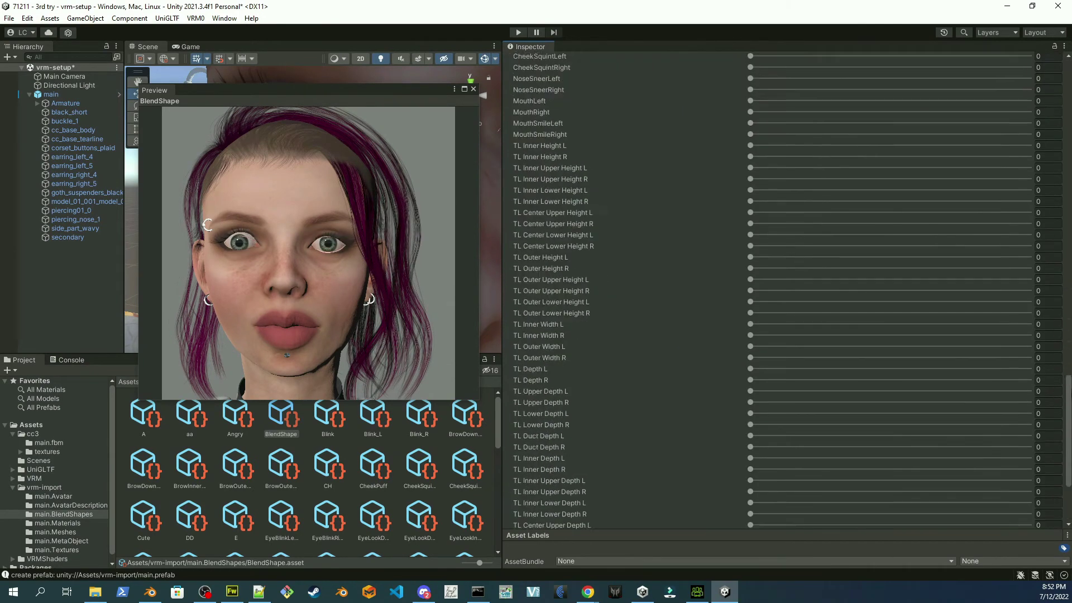
scroll(781, 290, "up", 10)
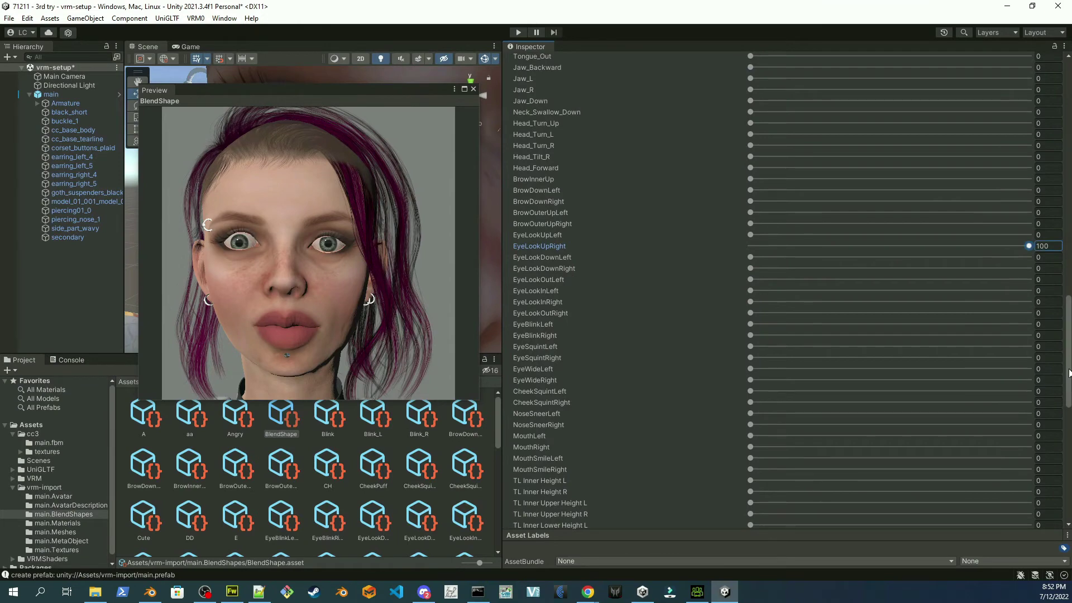
Adjust the EyeLookDownLeft blend shape of cc_base_tearline and set EyeLookDownRight to 100, each in its matching clip.
scroll(1030, 246, "up", 15)
left_click(620, 152)
scroll(893, 223, "down", 15)
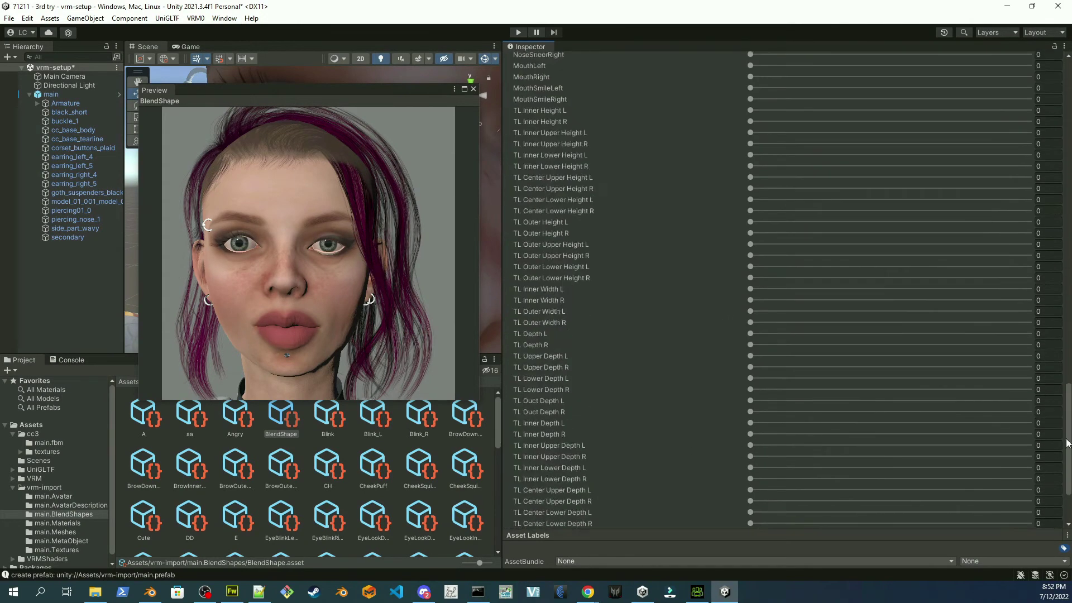
left_click(752, 267)
scroll(744, 146, "up", 15)
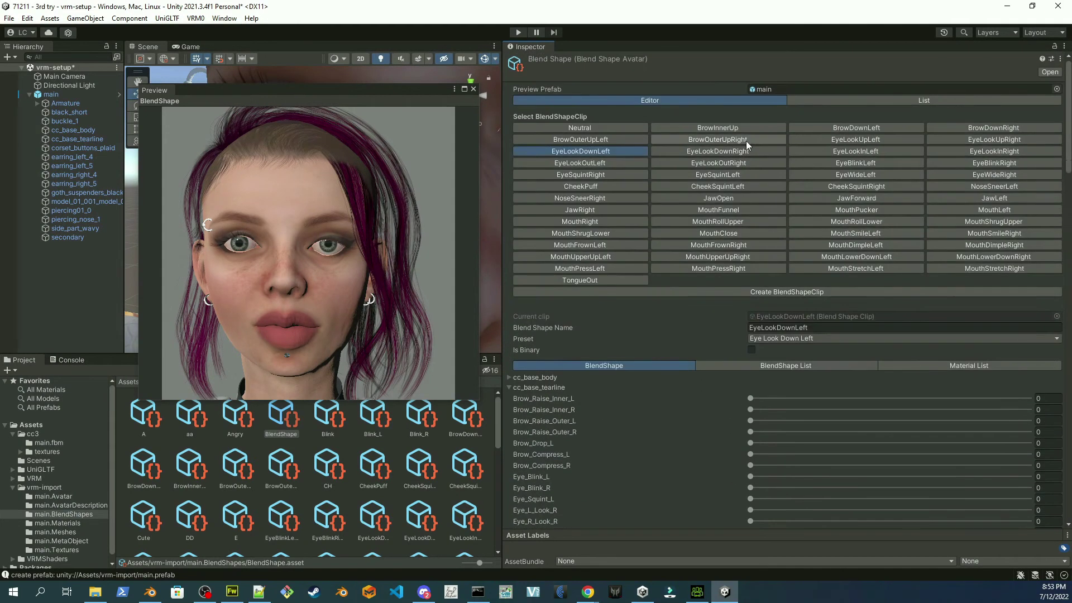
left_click(744, 146)
scroll(893, 224, "down", 15)
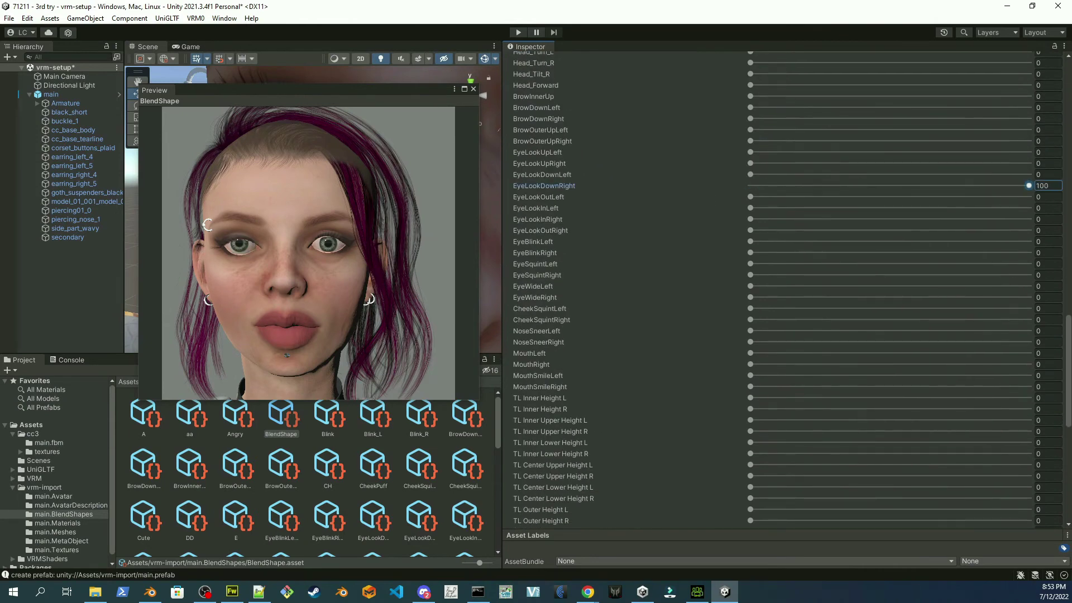
Adjust the EyeLookInLeft and EyeLookInRight blend shapes of cc_base_tearline in their matching clips.
scroll(868, 148, "up", 15)
left_click(868, 148)
scroll(894, 279, "down", 15)
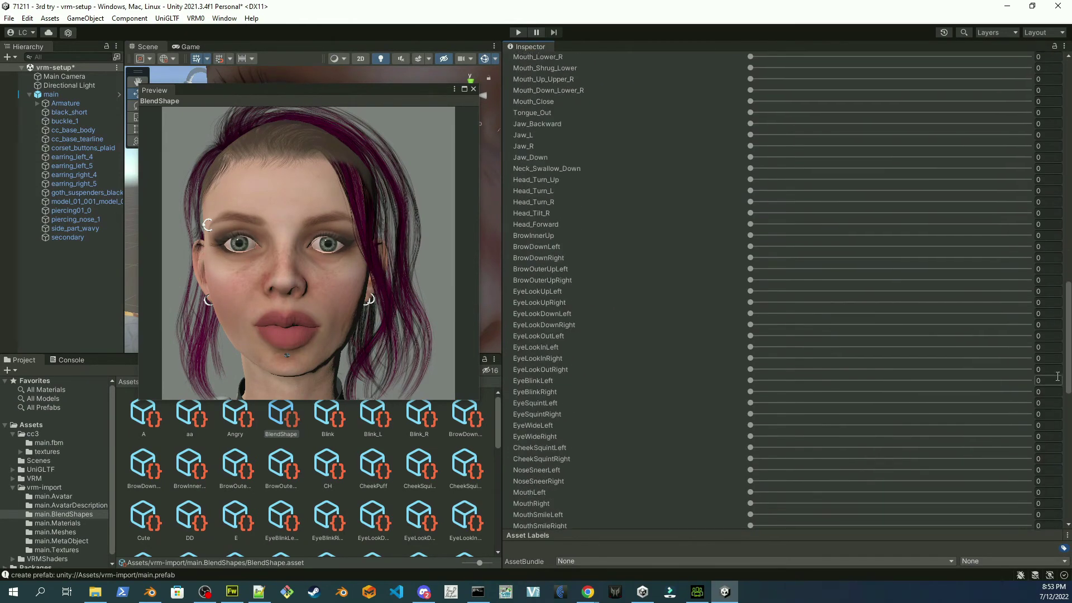
scroll(562, 362, "down", 1)
scroll(995, 223, "up", 15)
left_click(995, 139)
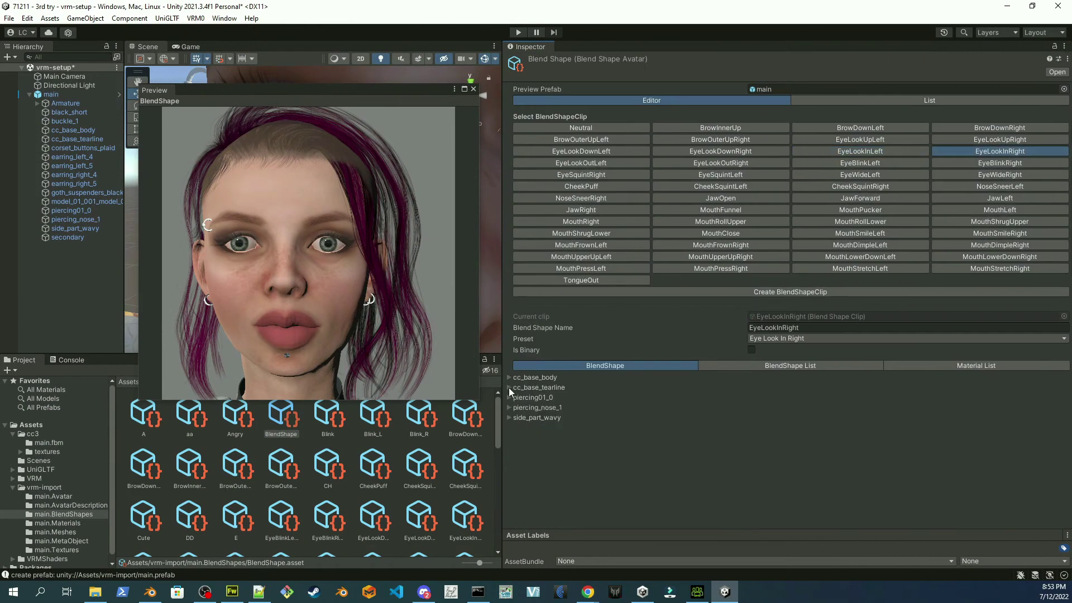
scroll(1038, 501, "down", 20)
scroll(553, 158, "up", 10)
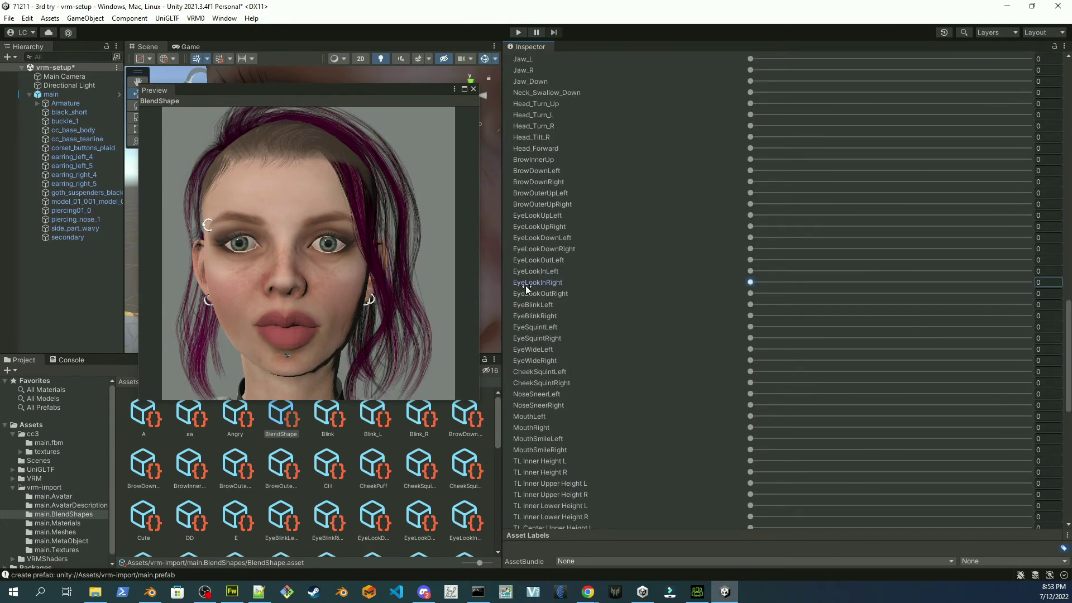
Adjust the EyeLookOutLeft blend shape of cc_base_tearline and set EyeLookOutRight to 100, each in its matching clip.
scroll(864, 287, "up", 10)
left_click(575, 161)
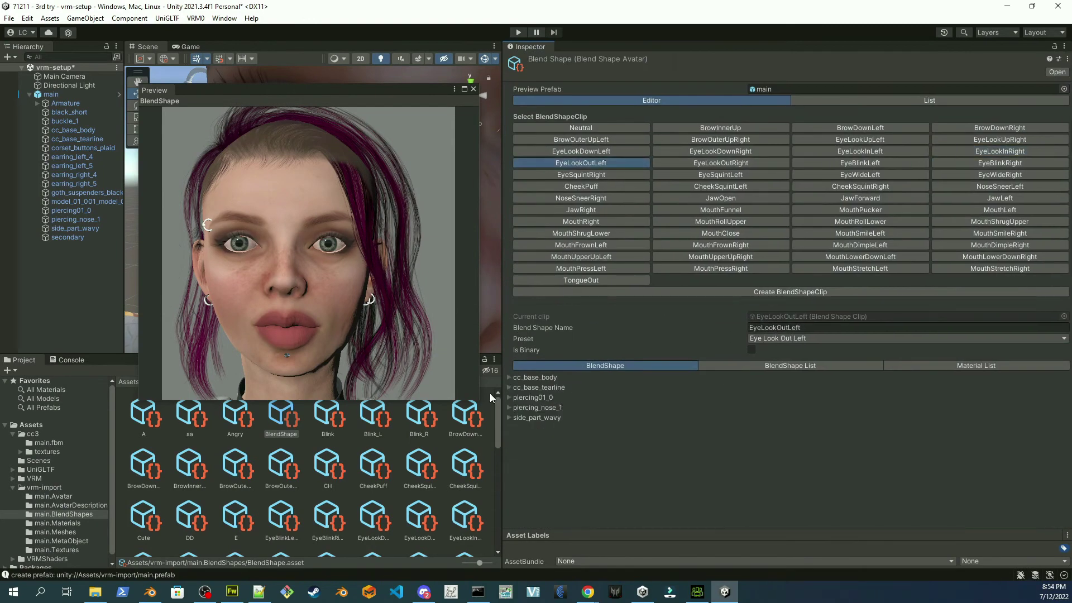
scroll(1058, 198, "down", 10)
scroll(570, 233, "down", 15)
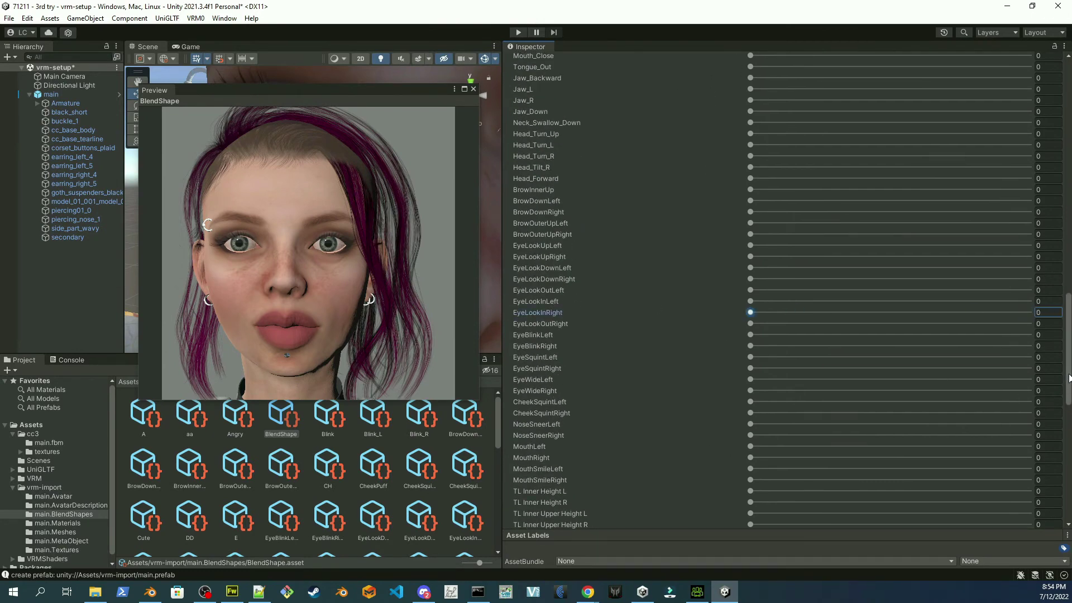
scroll(528, 244, "down", 1)
scroll(687, 223, "up", 10)
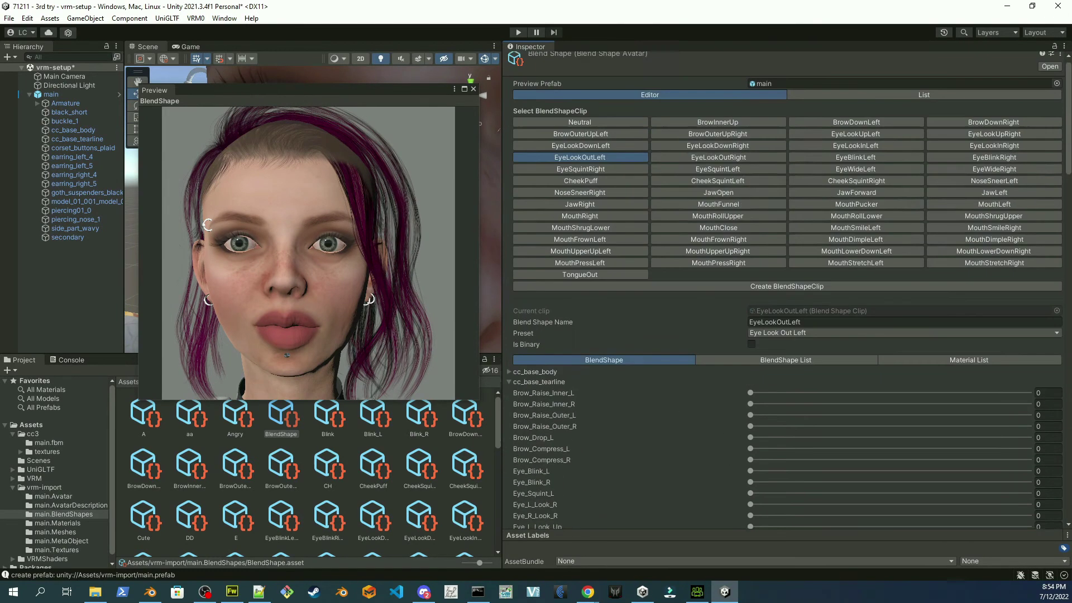
left_click(690, 163)
scroll(1061, 193, "down", 3)
scroll(536, 234, "down", 20)
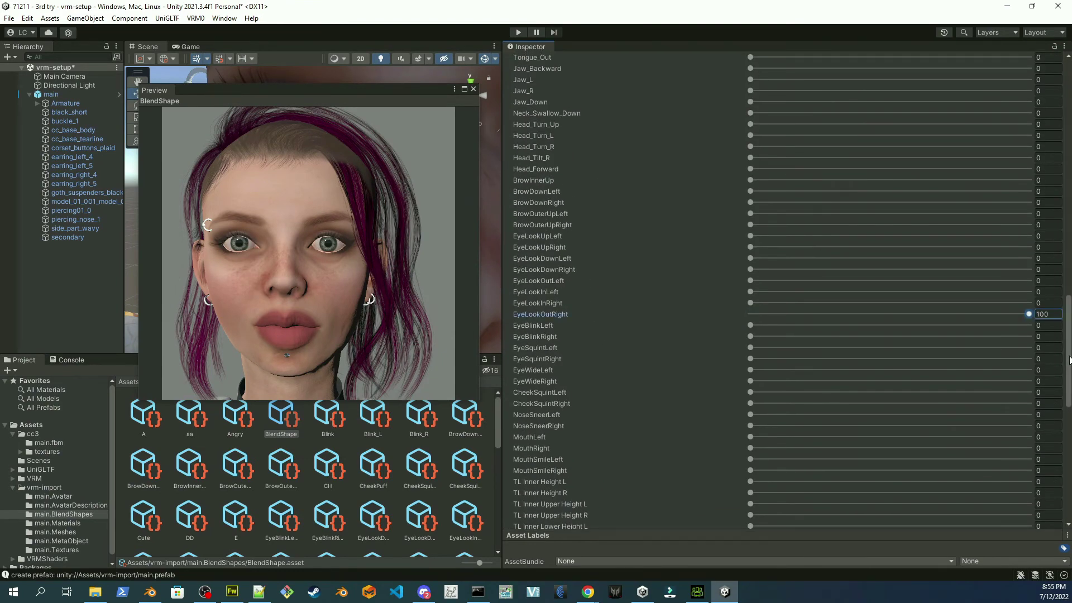
Adjust the EyeBlinkLeft blend shape of cc_base_tearline and set EyeBlinkRight to 100, each in its matching clip.
scroll(687, 234, "up", 20)
left_click(885, 160)
scroll(539, 199, "down", 20)
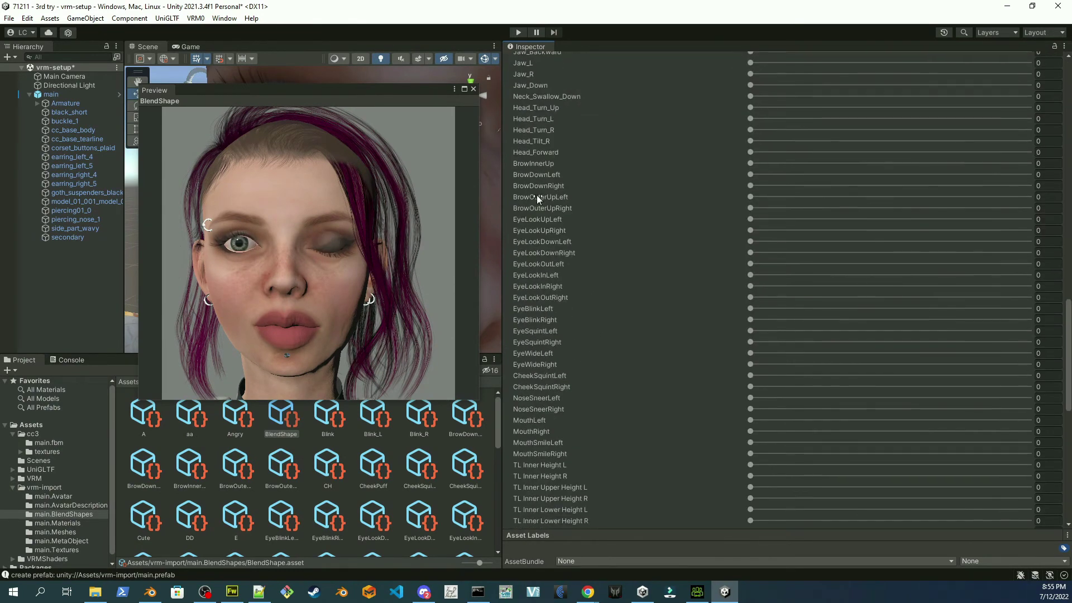
scroll(687, 234, "up", 20)
left_click(982, 162)
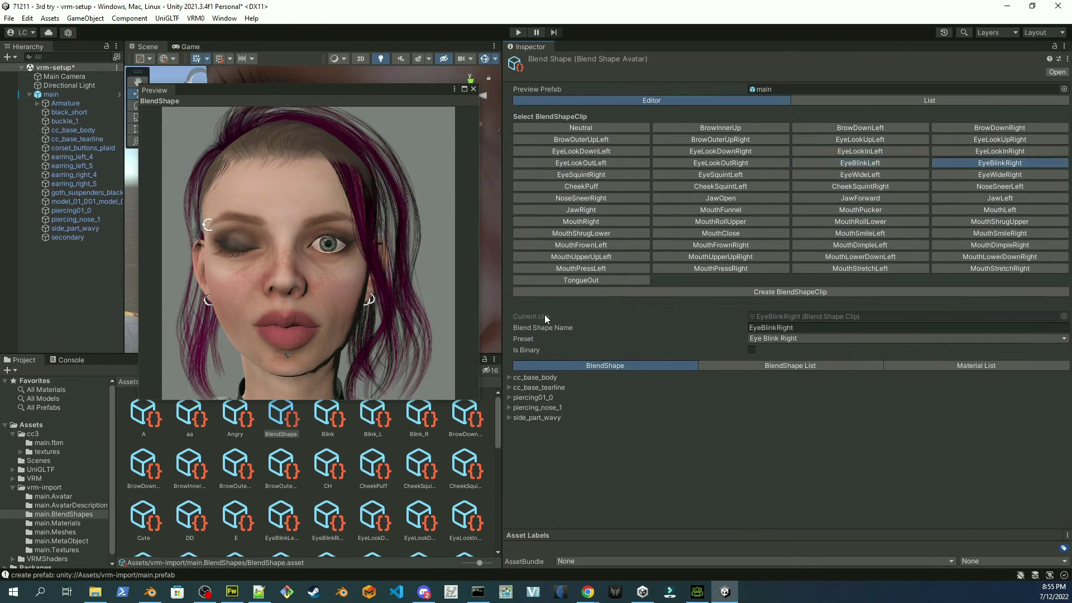
scroll(613, 239, "down", 20)
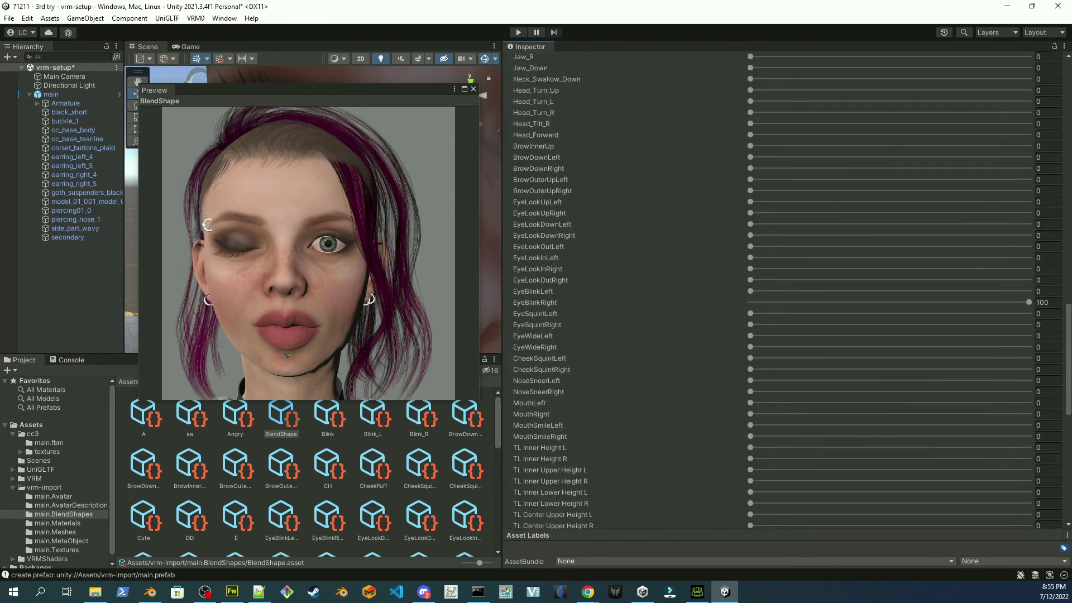
Adjust the EyeSquintRight and EyeSquintLeft blend shapes of cc_base_tearline in their matching clips.
scroll(670, 235, "up", 20)
left_click(575, 175)
scroll(642, 256, "down", 20)
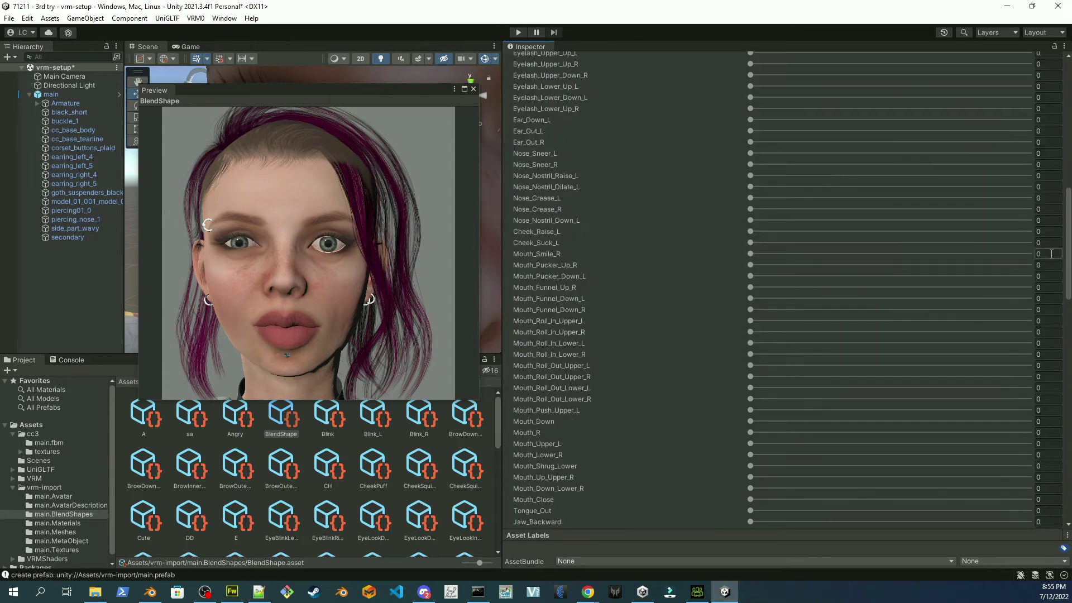
mouse_move(1068, 396)
left_mouse_down()
mouse_move(1069, 134)
mouse_move(1069, 394)
left_mouse_up()
left_click(721, 175)
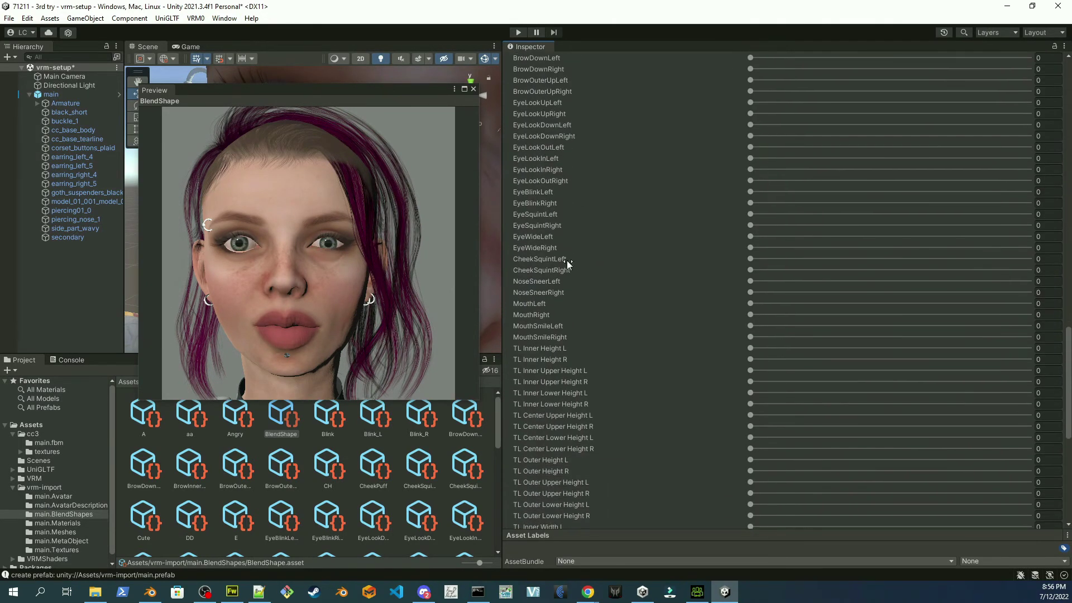
left_click_drag(1029, 258, 715, 264)
Set the EyeWideLeft blend shape of cc_base_tearline to 100 and adjust EyeWideRight, each in its matching clip.
scroll(816, 176, "up", 15)
left_click(860, 174)
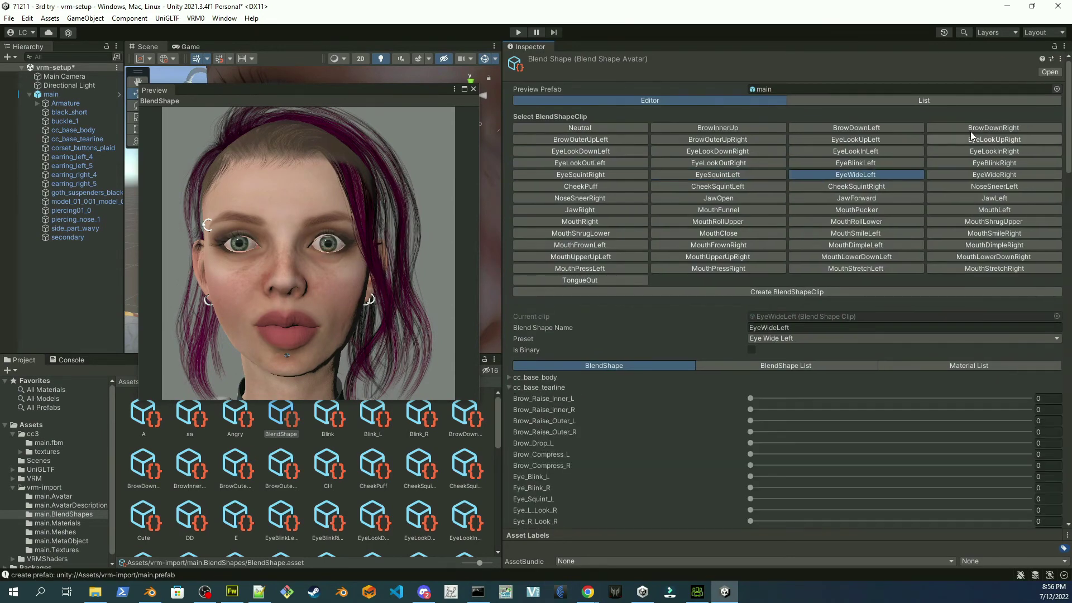
scroll(970, 136, "down", 15)
left_click_drag(750, 288, 1034, 288)
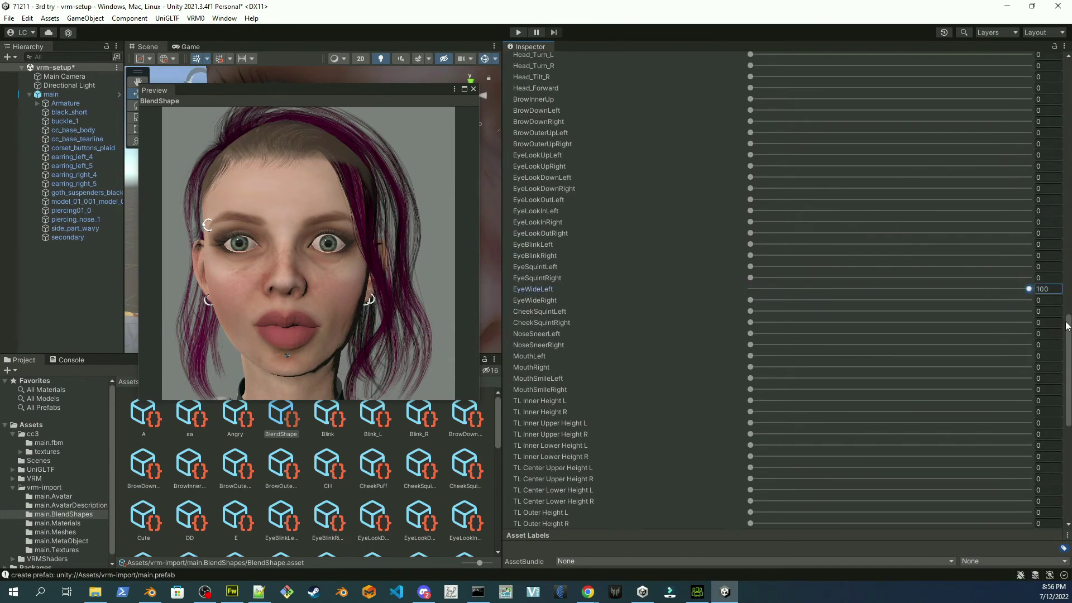
scroll(916, 192, "up", 15)
left_click(994, 174)
scroll(1059, 124, "down", 15)
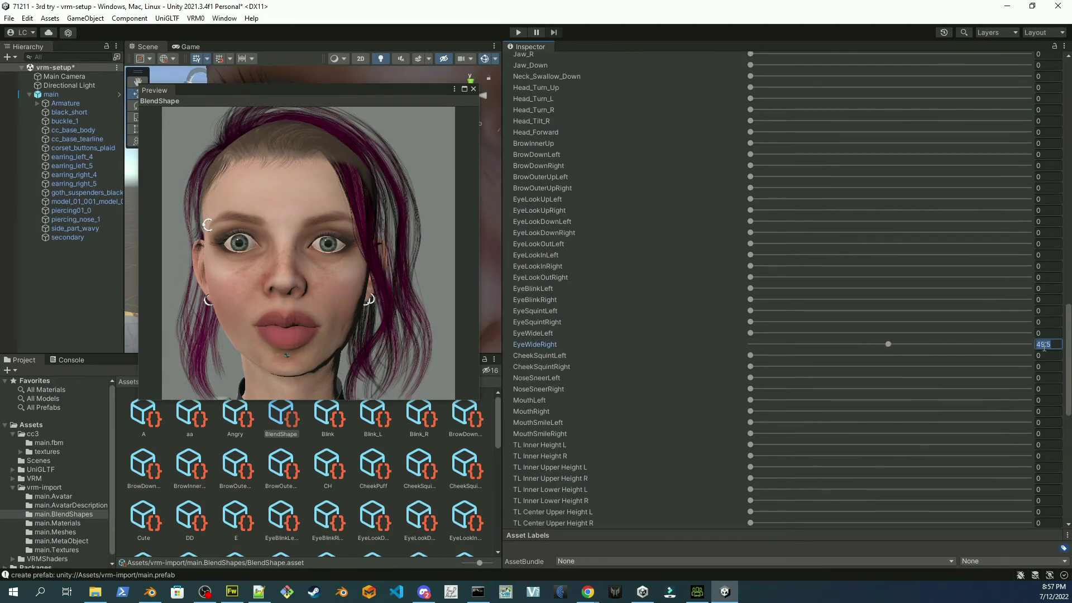
Revise the EyeWideLeft value of cc_base_tearline in the EyeWideLeft clip.
scroll(1038, 279, "up", 15)
left_click(890, 177)
scroll(730, 412, "down", 15)
left_click(1043, 364)
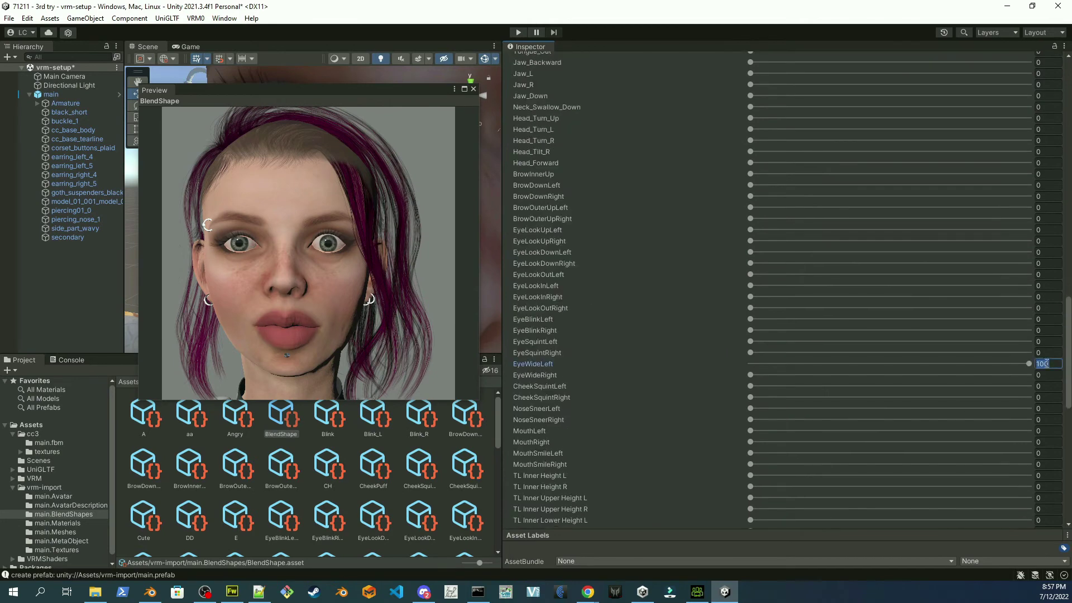
scroll(1050, 335, "up", 15)
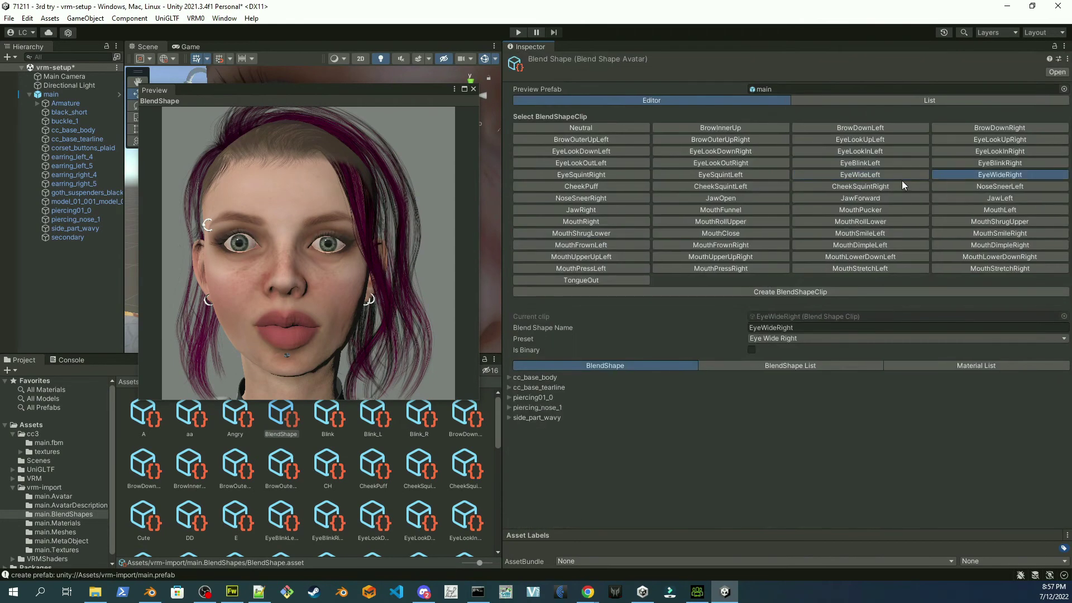
Preview the CheekPuff and CheekSquintLeft clips and view the head at a three-quarter angle.
left_click(628, 186)
left_click(691, 186)
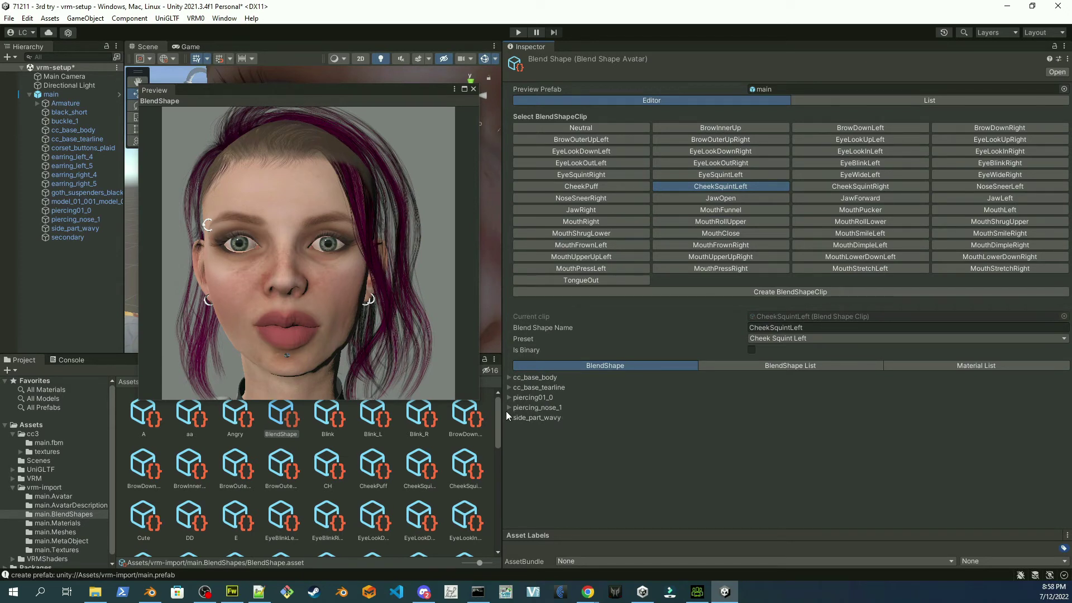
left_click_drag(449, 335, 232, 337)
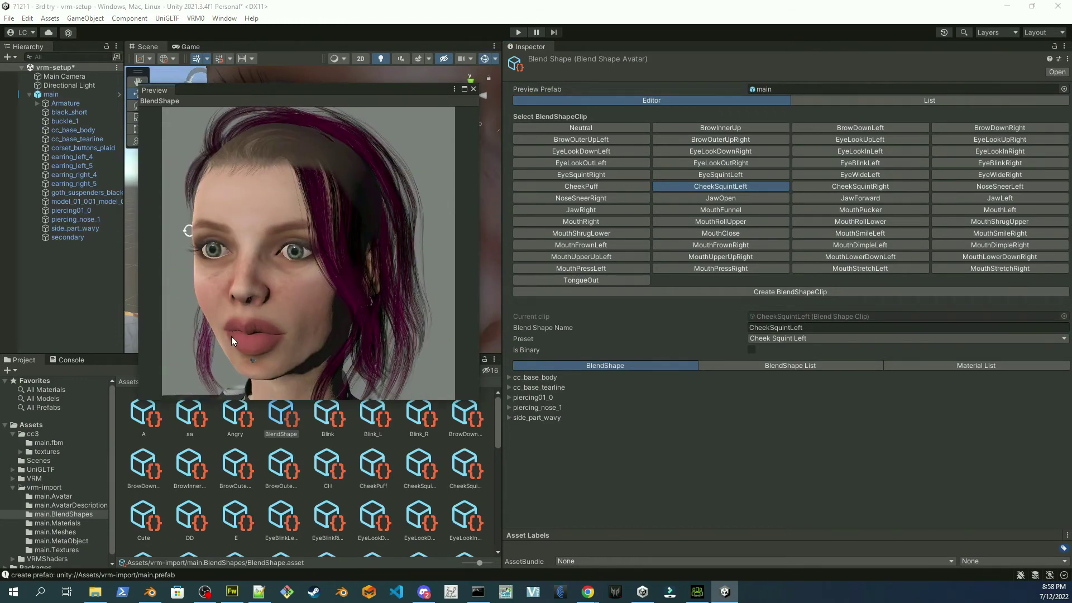
Set the right shape of piercing_nose_1 to about 7.8 in the MouthStretchRight clip and adjust its left shape in MouthStretchLeft.
left_click(999, 268)
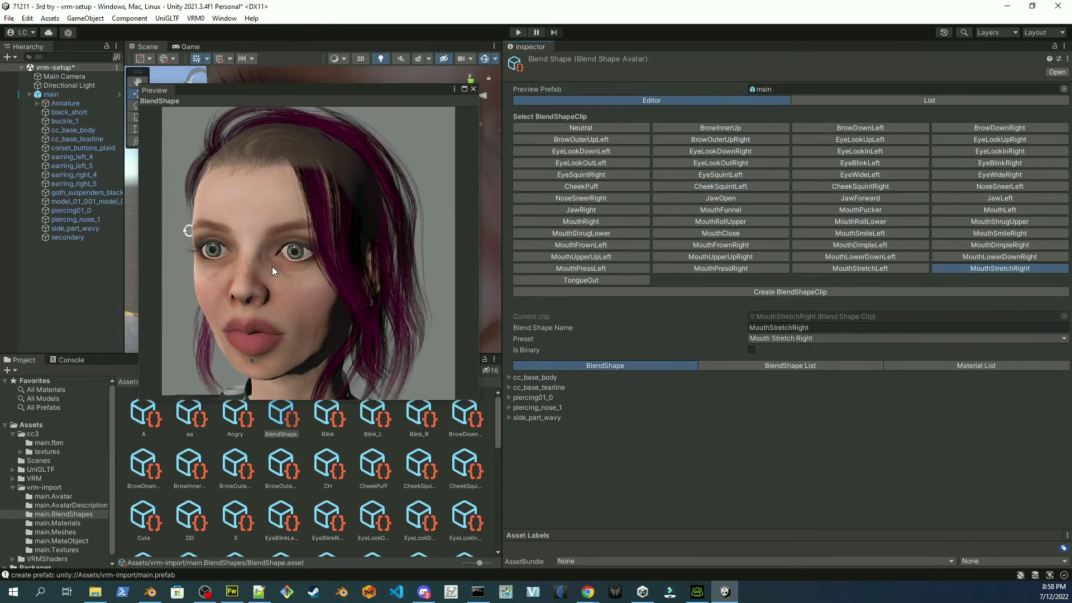
left_click(509, 407)
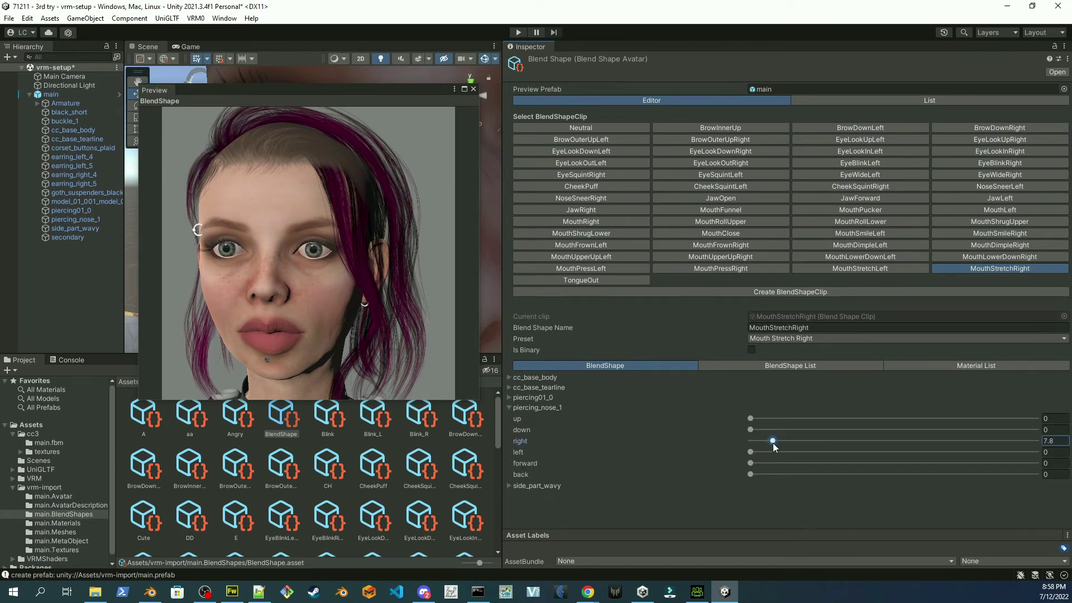
left_click(861, 269)
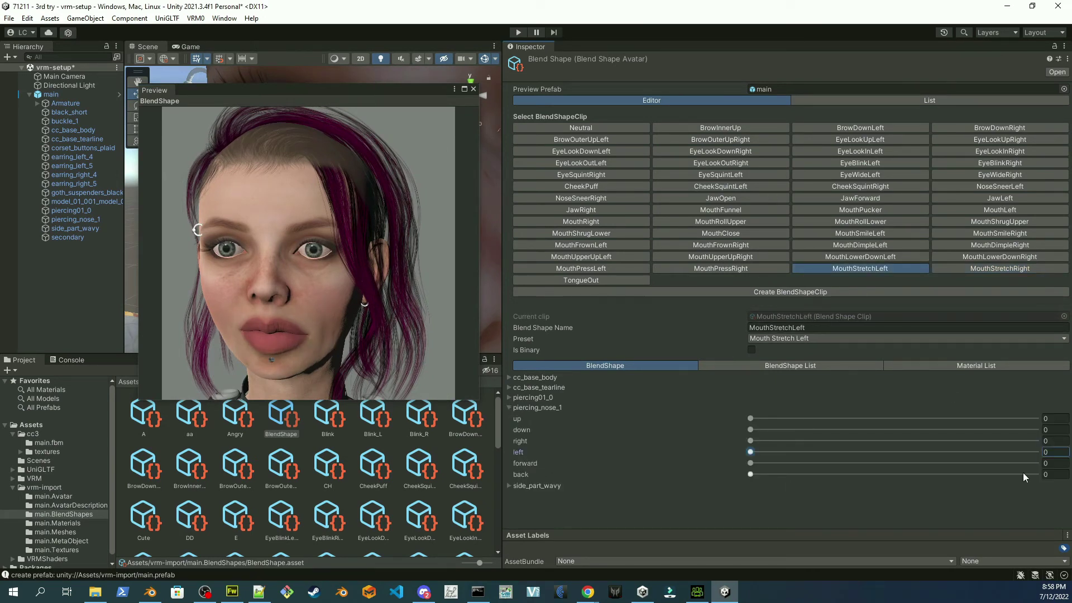
Set the right shape of piercing_nose_1 to about 5.5 in the MouthPressRight clip and adjust its left shape in MouthPressLeft.
left_click(721, 269)
left_click(509, 407)
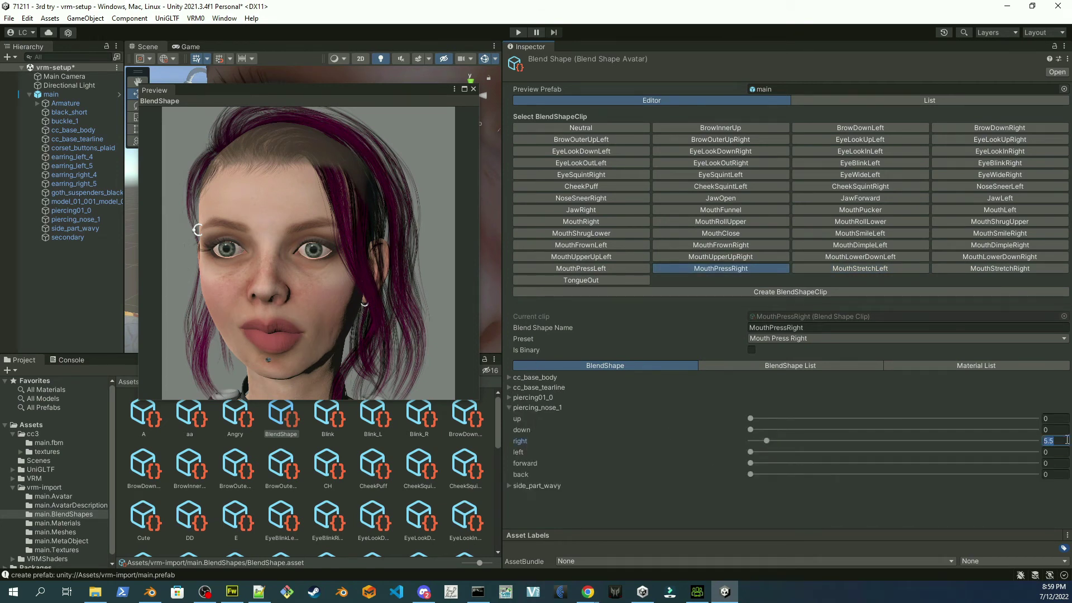
left_click(581, 269)
left_click(510, 407)
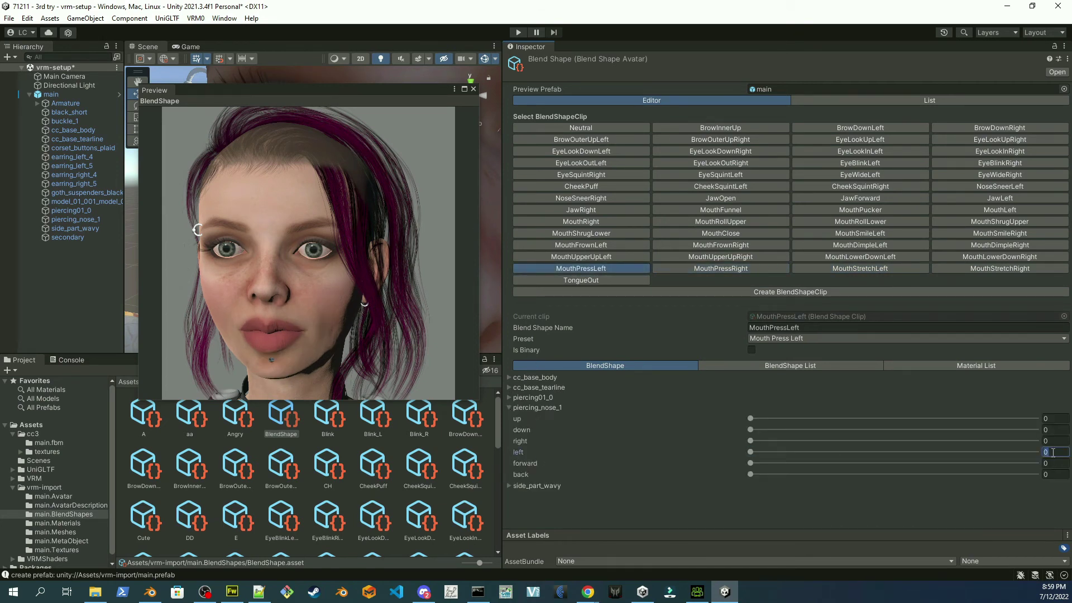
Set piercing_nose_1 to right 8 and down about 4.7 in the MouthLowerDownRight clip and adjust its left shape in MouthLowerDownLeft.
left_click(990, 258)
left_click(510, 407)
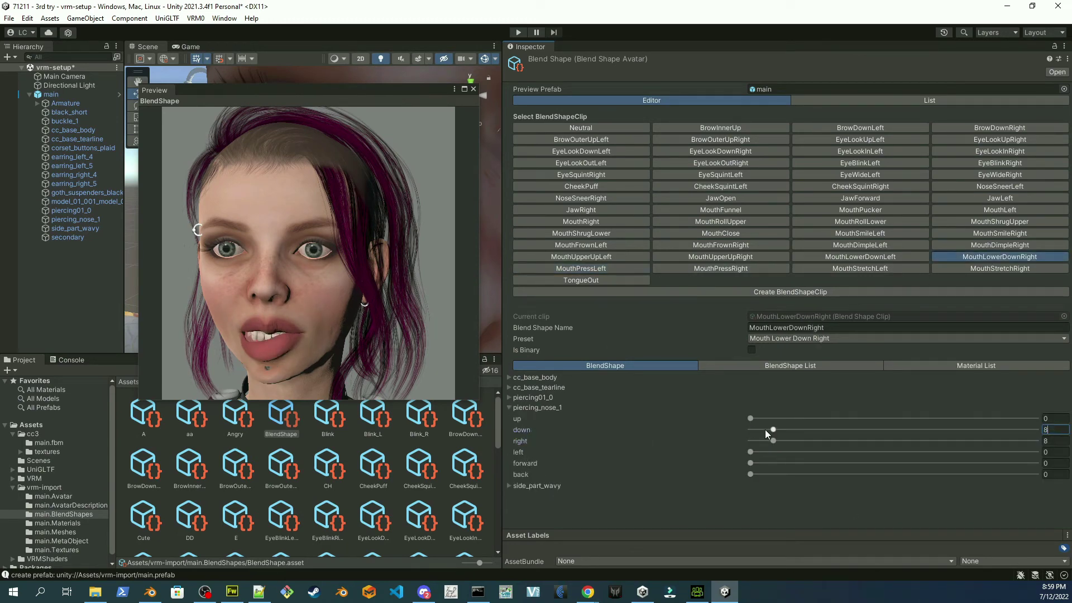
left_click_drag(761, 431, 764, 430)
left_click(1051, 428)
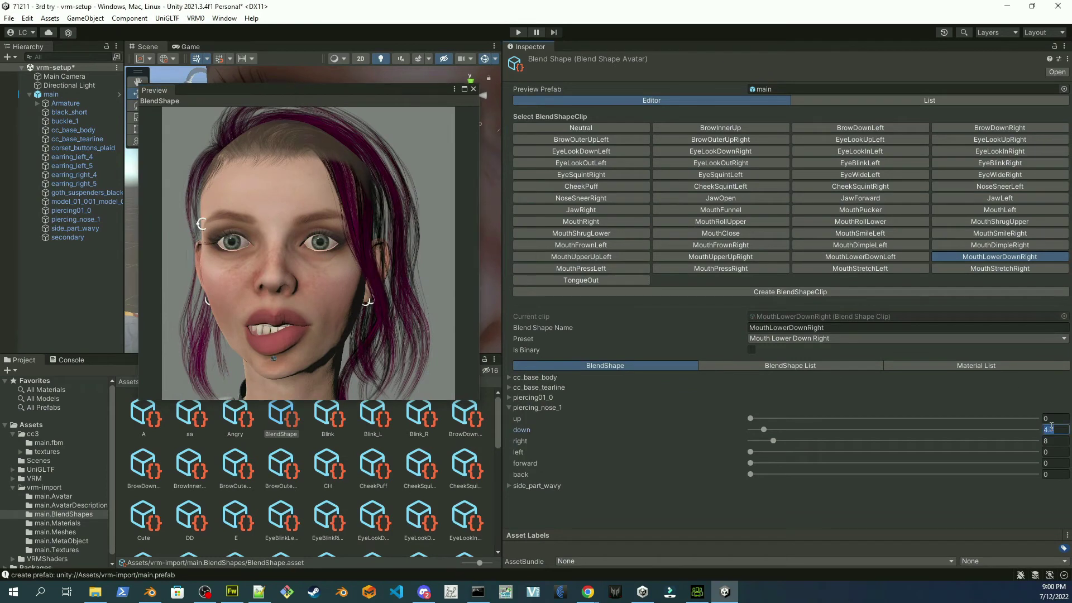
left_click(896, 257)
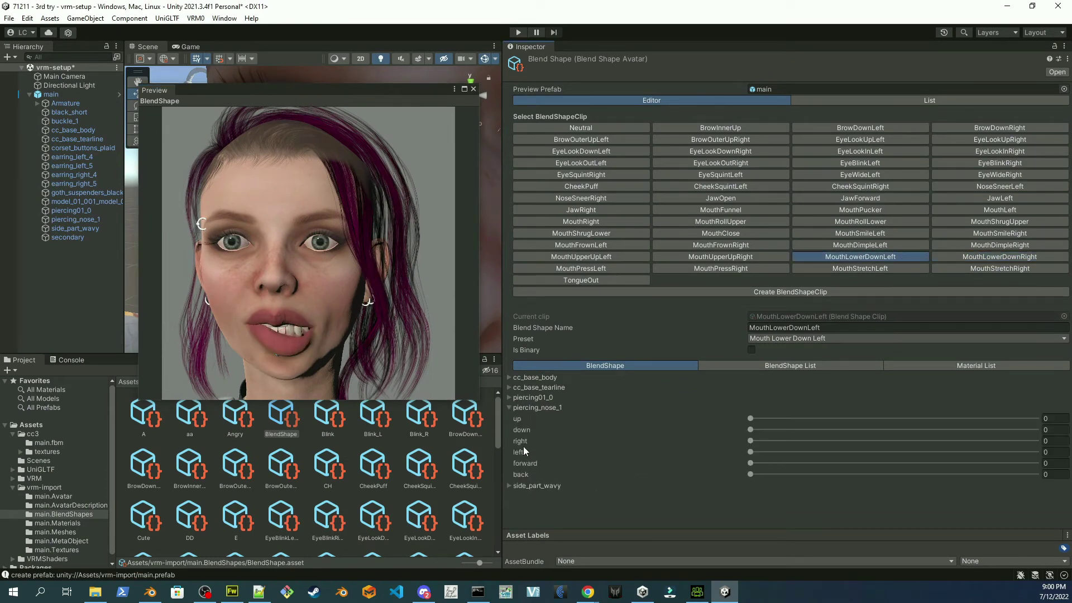
left_click(1044, 452)
Set piercing_nose_1 to right 5 and up about 4.2 in the MouthUpperUpRight clip and adjust its left shape in MouthUpperUpLeft.
left_click(755, 254)
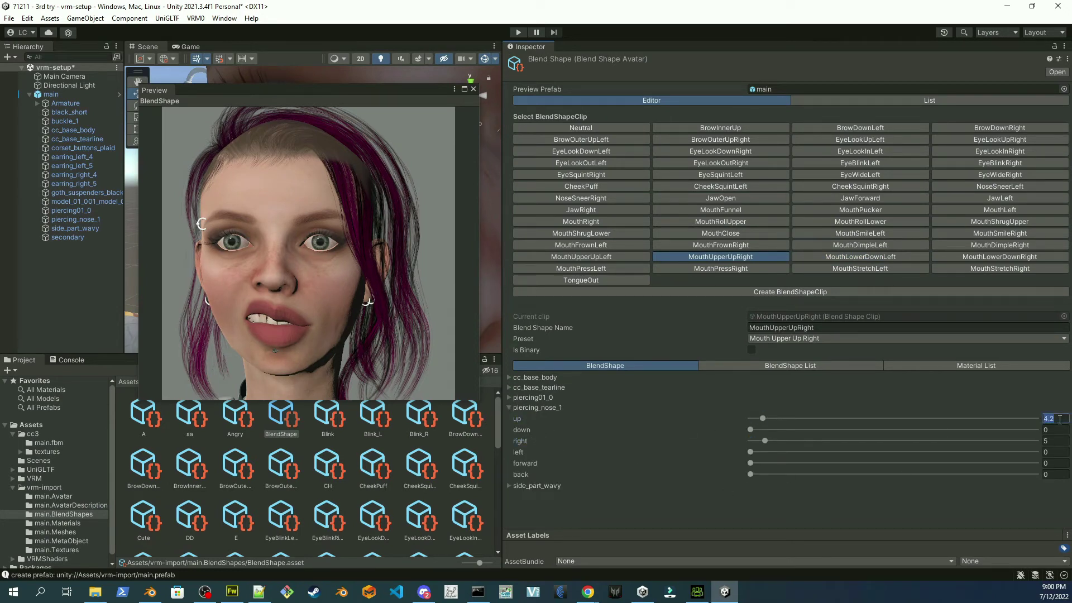
left_click(587, 258)
left_click(510, 407)
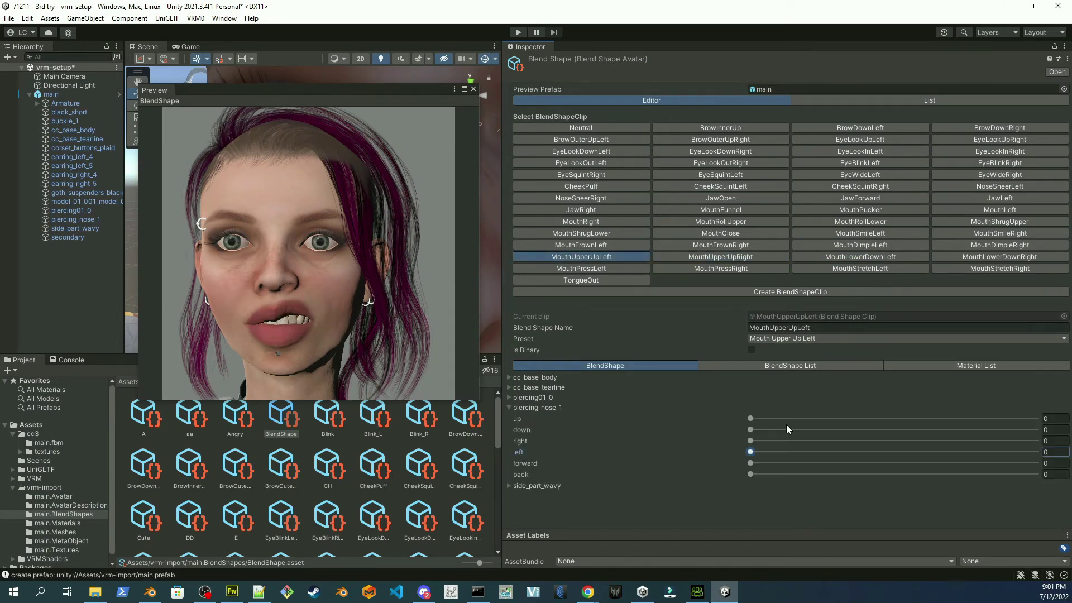
Set the right shape of piercing_nose_1 to 8 in MouthDimpleRight and adjust the piercing in the MouthDimpleLeft, MouthFrownRight and MouthFrownLeft clips.
left_click(986, 245)
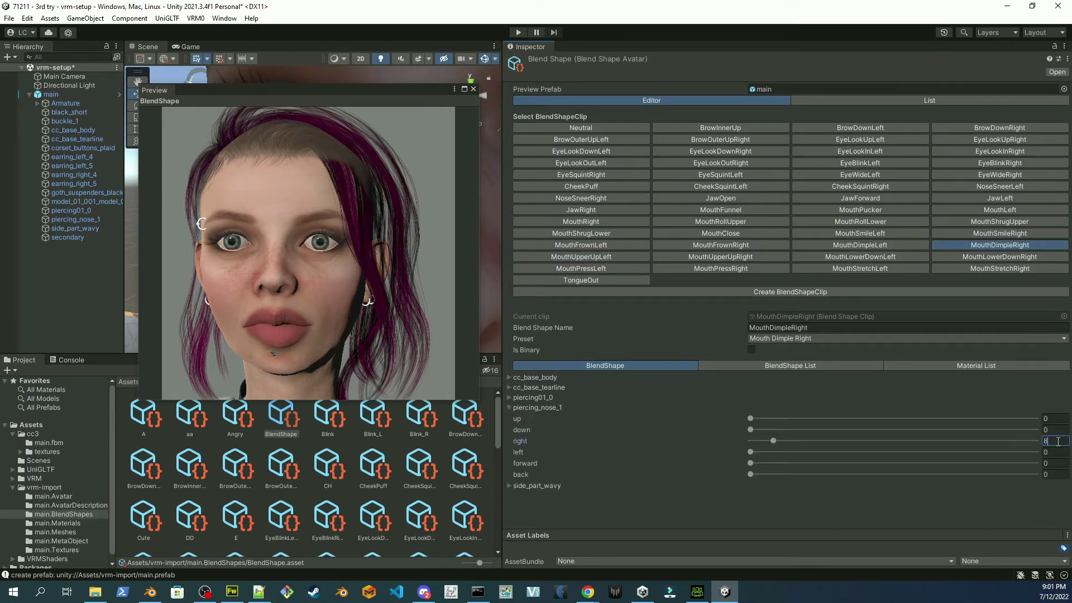
left_click(860, 244)
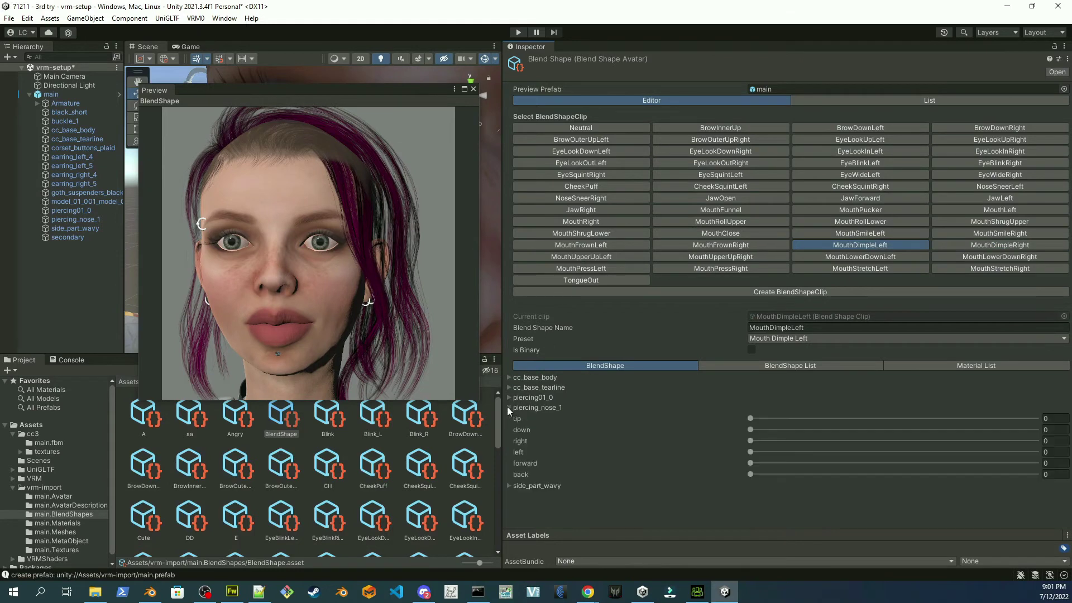
left_click(755, 246)
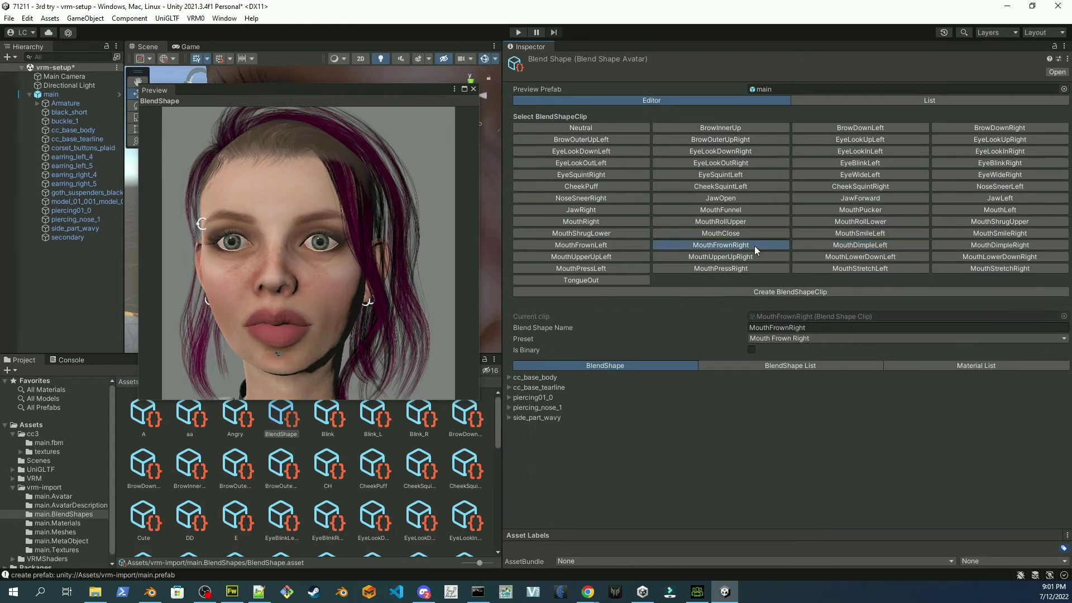
left_click(509, 408)
left_click(581, 245)
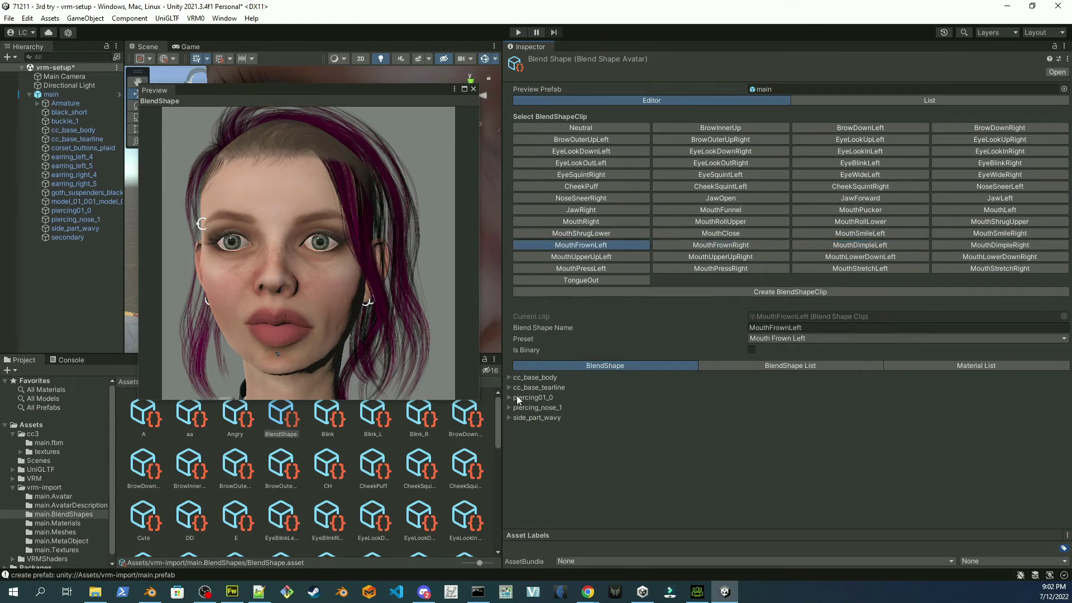
Set the right shape of piercing_nose_1 to 5 in the MouthSmileRight clip and adjust the piercing in MouthSmileLeft.
left_click(1000, 235)
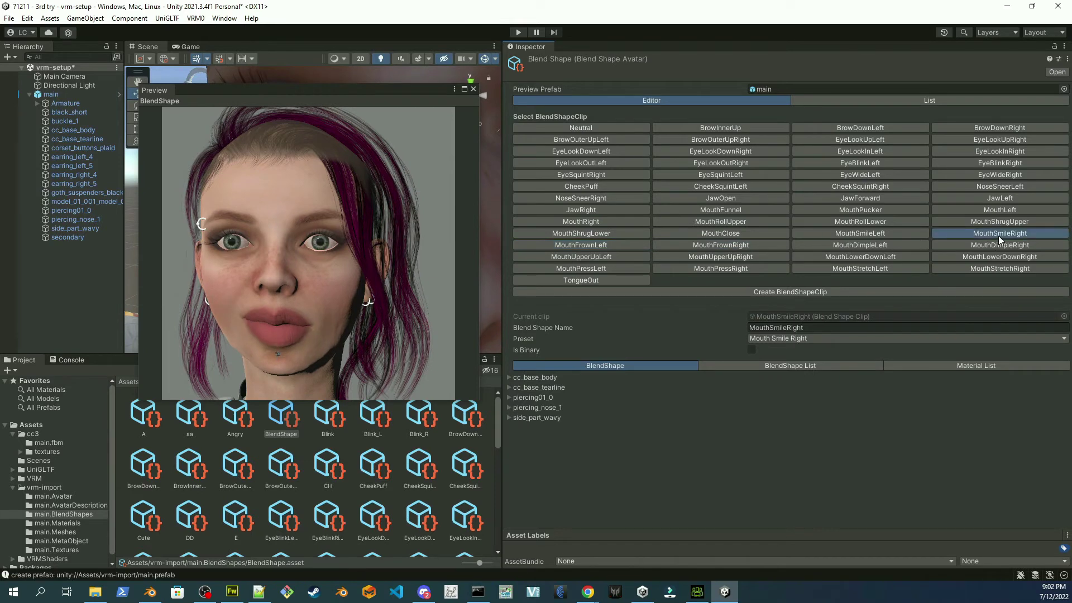
left_click(509, 407)
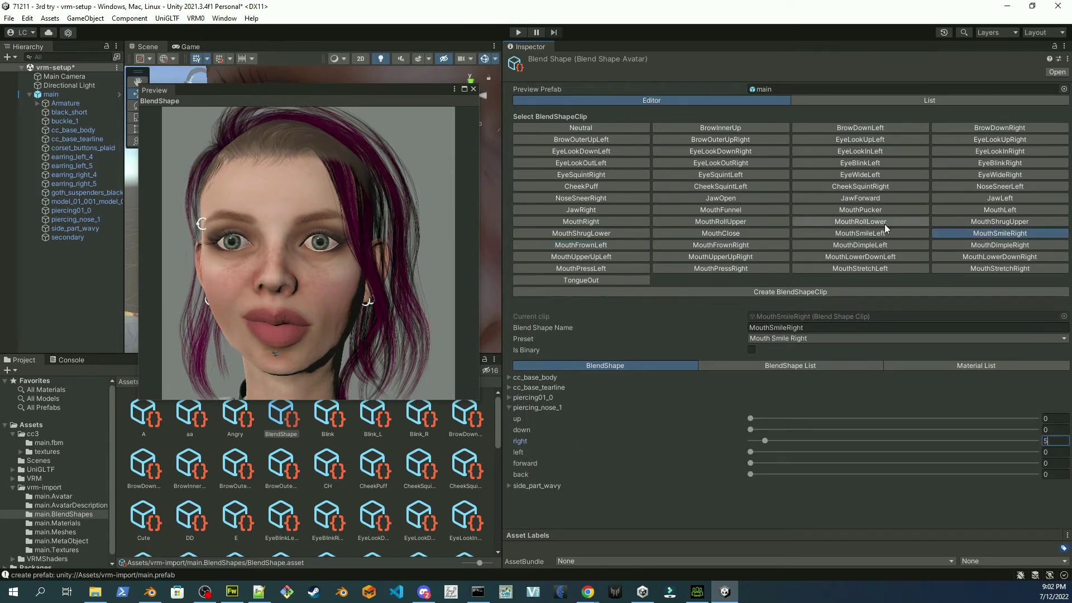
left_click(866, 233)
Set the up shape of piercing_nose_1 to 10 and adjust its forward shape in the MouthShrugLower clip, checking the head in profile.
left_click(614, 234)
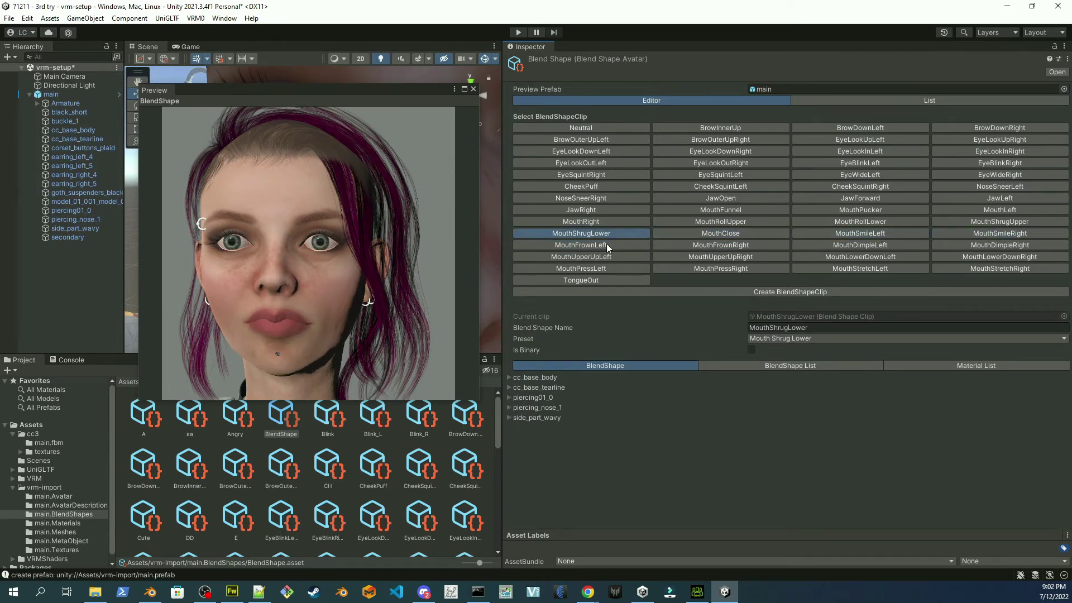
left_click(509, 407)
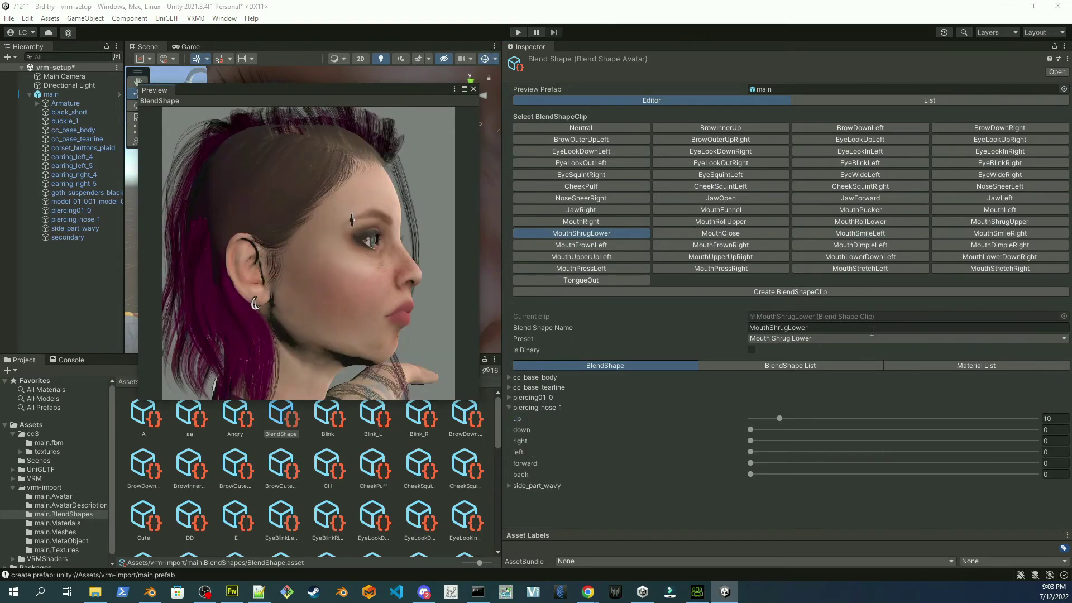
left_click(750, 463)
Adjust piercing_nose_1 vertically in the MouthRollLower and MouthRollUpper clips after checking the MouthShrugUpper clip.
left_click(999, 221)
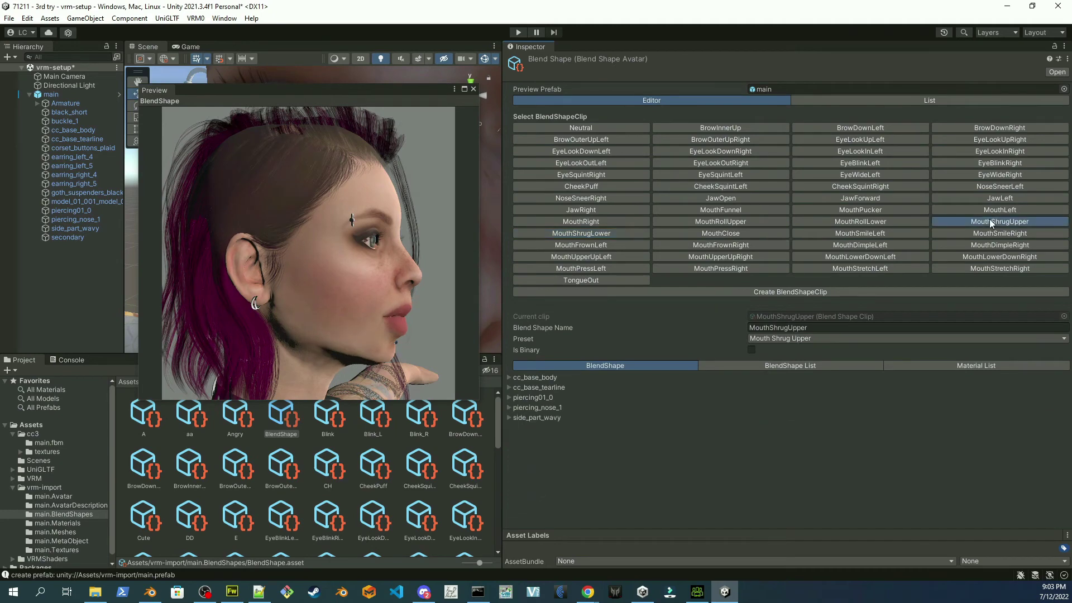
left_click(863, 221)
left_click(509, 408)
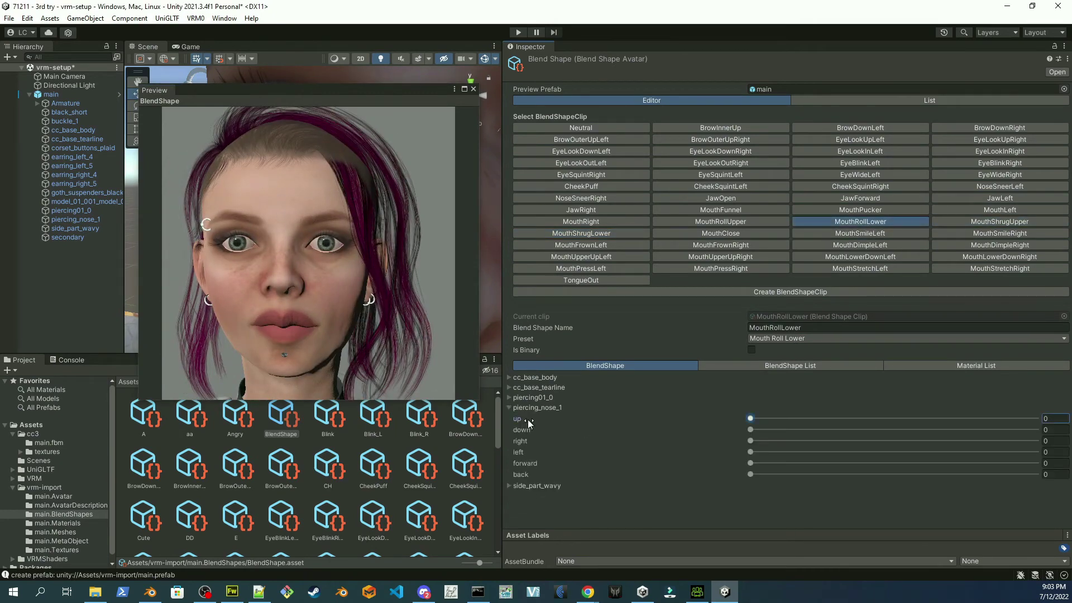
left_click(766, 222)
left_click(509, 407)
left_click(751, 429)
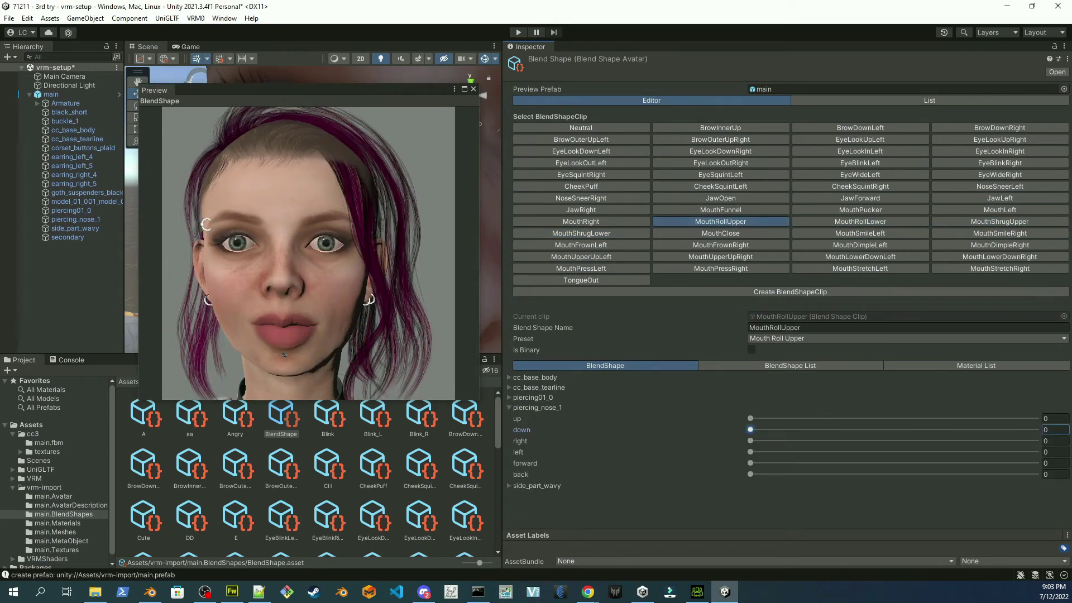
Adjust the sideways shapes of piercing_nose_1 to follow the lips in the MouthRight and MouthLeft clips.
left_click(580, 221)
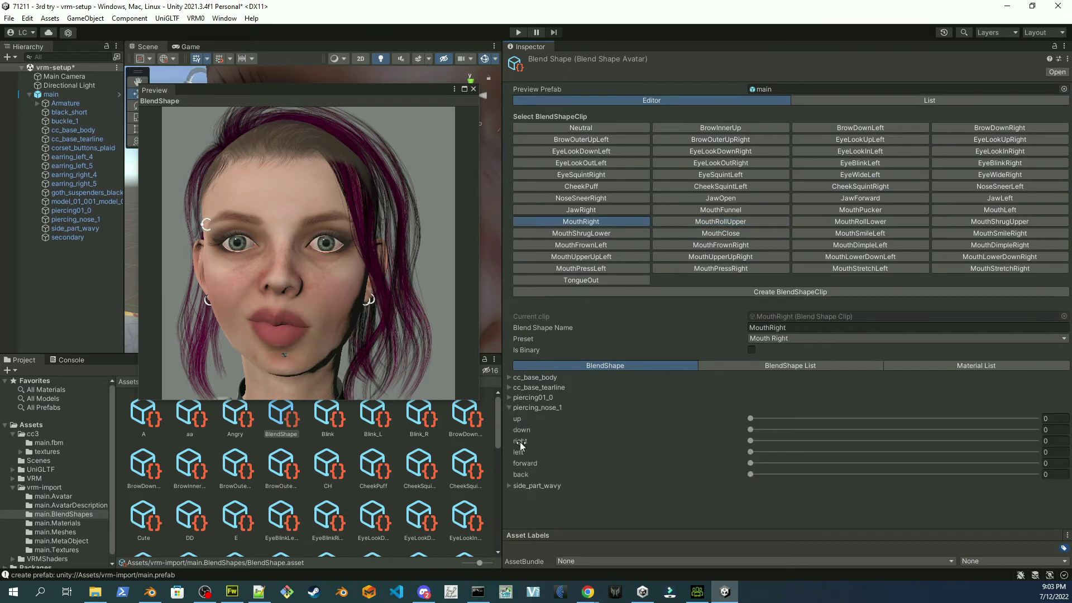
left_click(1000, 210)
left_click(509, 407)
right_click(1050, 453)
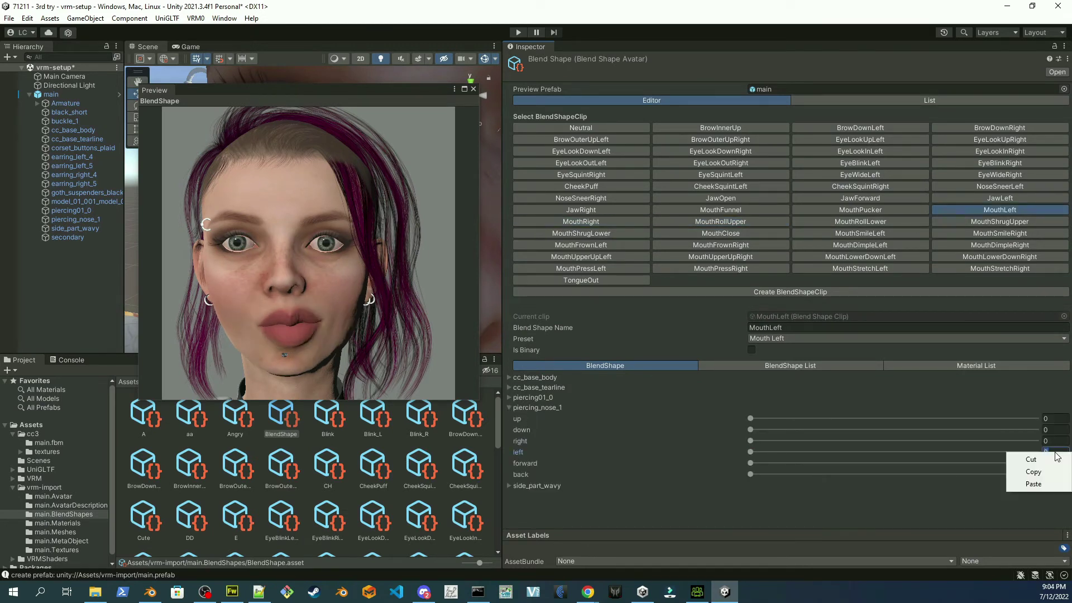
left_click(1050, 452)
Set piercing_nose_1 to forward about 6.1 and up about 1.6 in the MouthPucker clip, checking the head in profile.
left_click(861, 210)
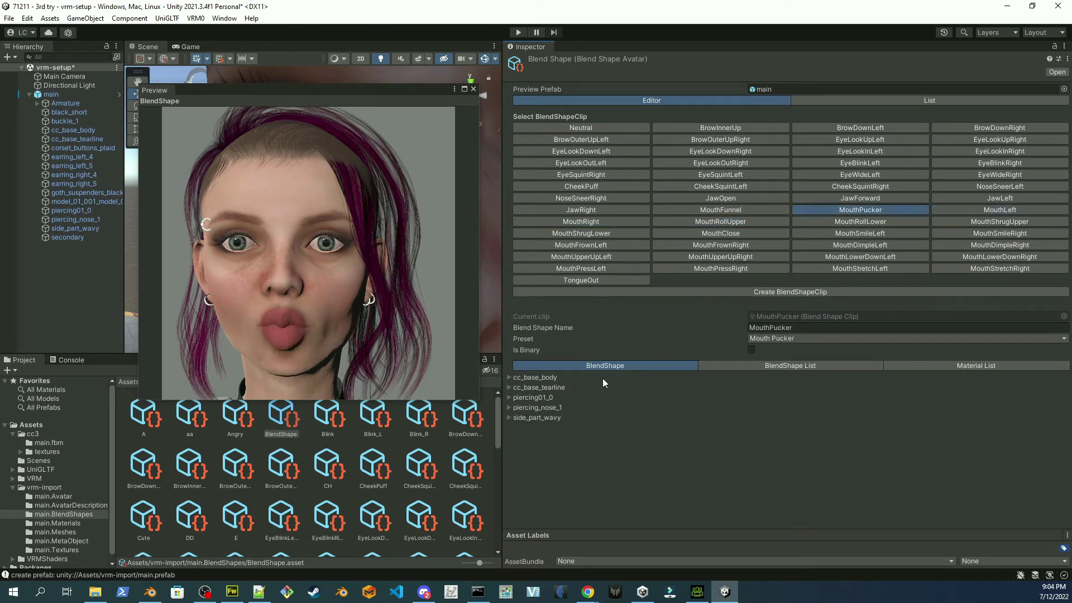
left_click(518, 405)
left_click_drag(335, 271, 430, 274)
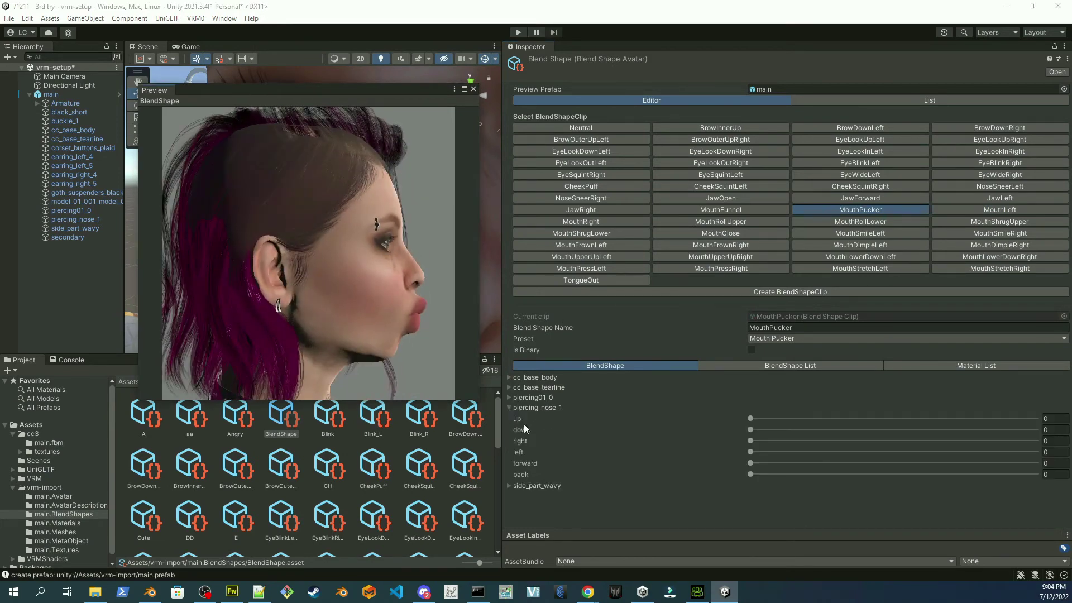
left_click(751, 463)
left_click(756, 418)
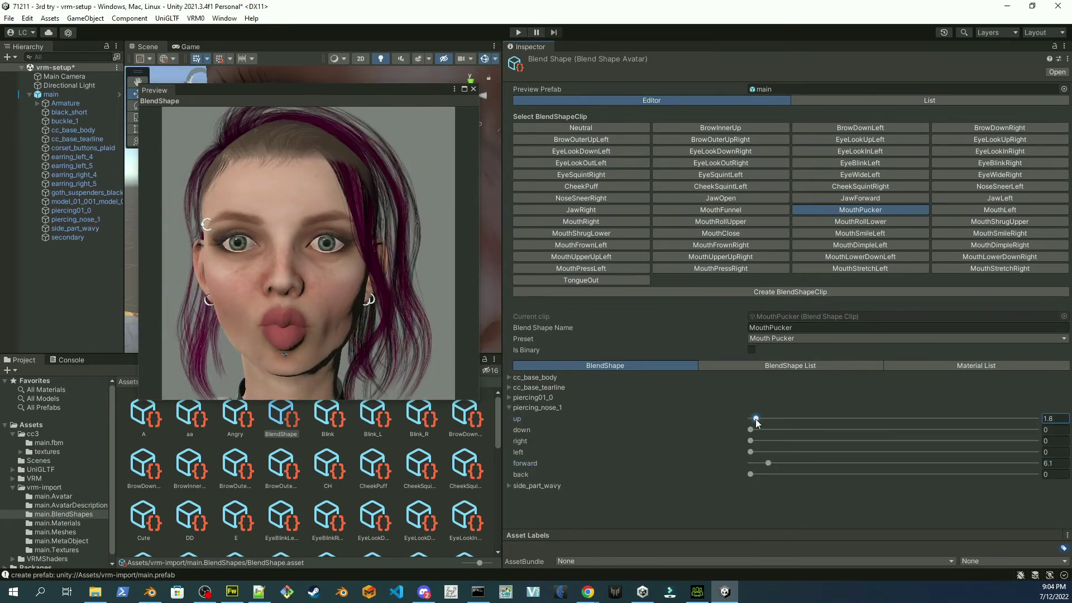
Adjust the forward and up shapes of piercing_nose_1 in the MouthFunnel clip, judging the fit from an angled side view.
left_click(720, 210)
left_click_drag(302, 251, 368, 253)
left_click(509, 407)
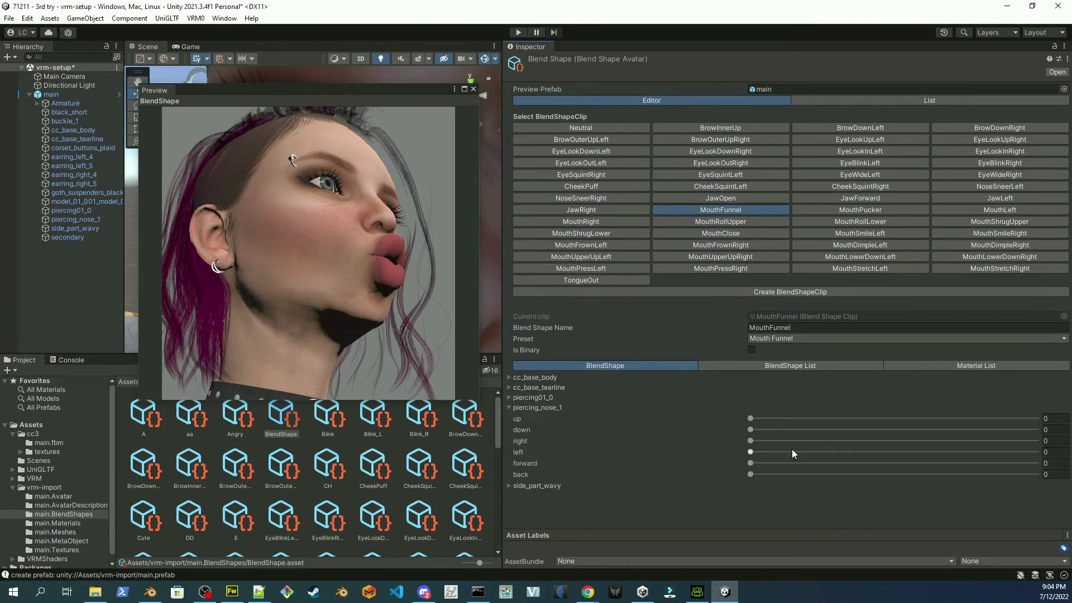
left_click_drag(802, 464, 808, 463)
left_click(751, 418)
Set the sideways shape of piercing_nose_1 to 3 in the JawRight clip and bring up the JawLeft clip.
left_click(567, 210)
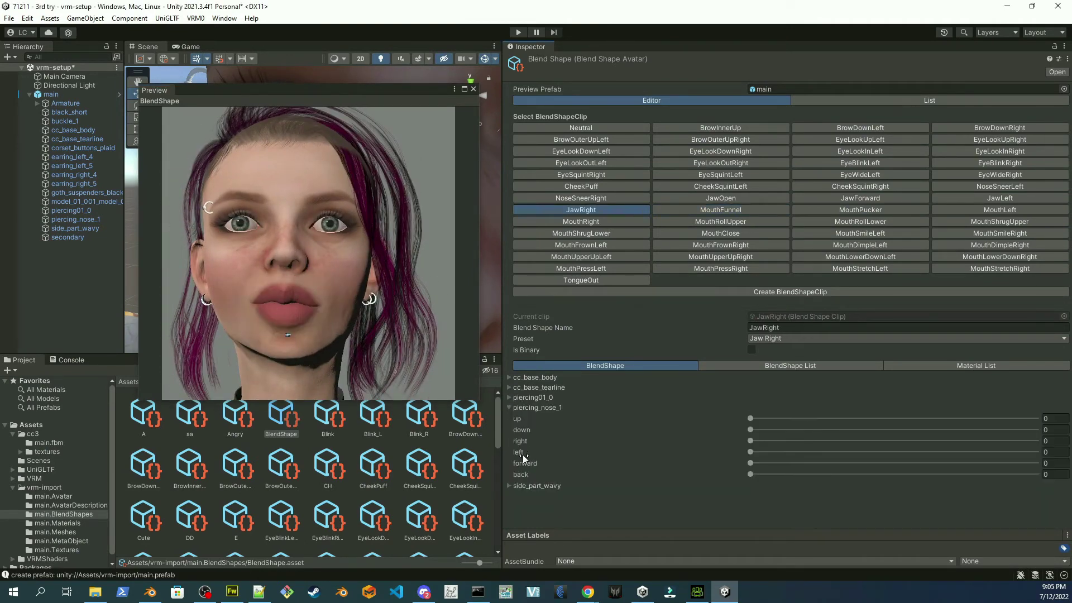
type("3")
left_click(999, 198)
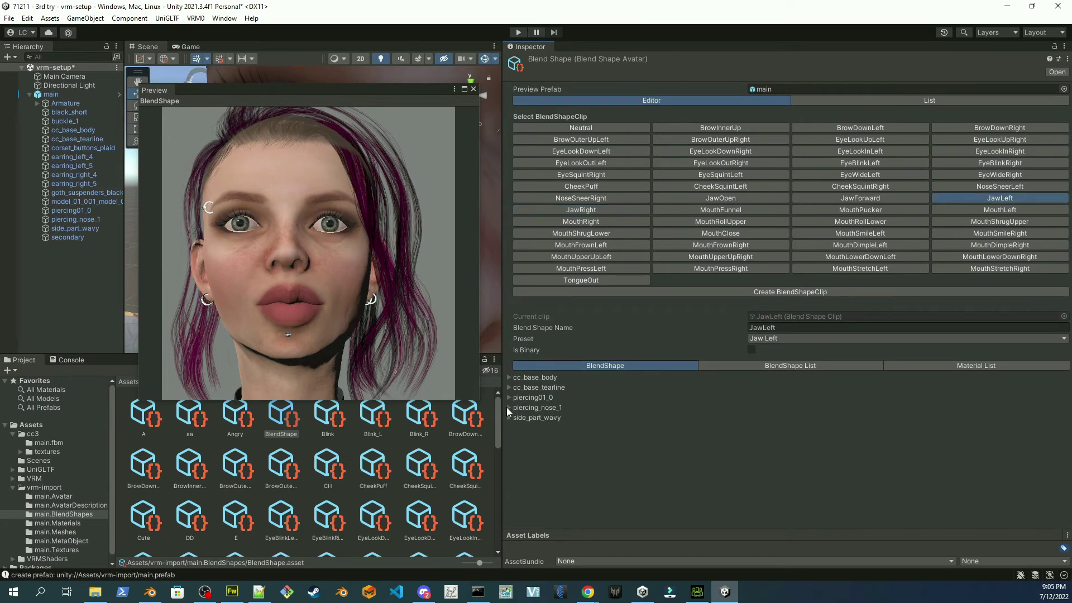
Check the piercing's fit in the JawForward, JawOpen, TongueOut and NoseSneerRight clips from the side and front.
left_click(862, 198)
left_click_drag(306, 295, 509, 405)
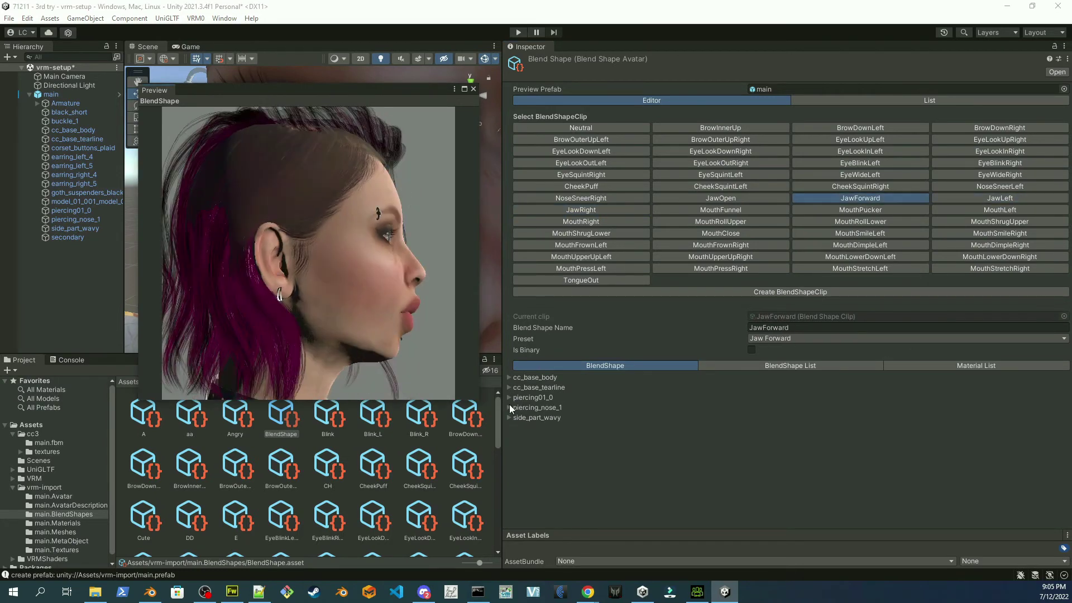
left_click(720, 197)
left_click_drag(390, 240, 269, 240)
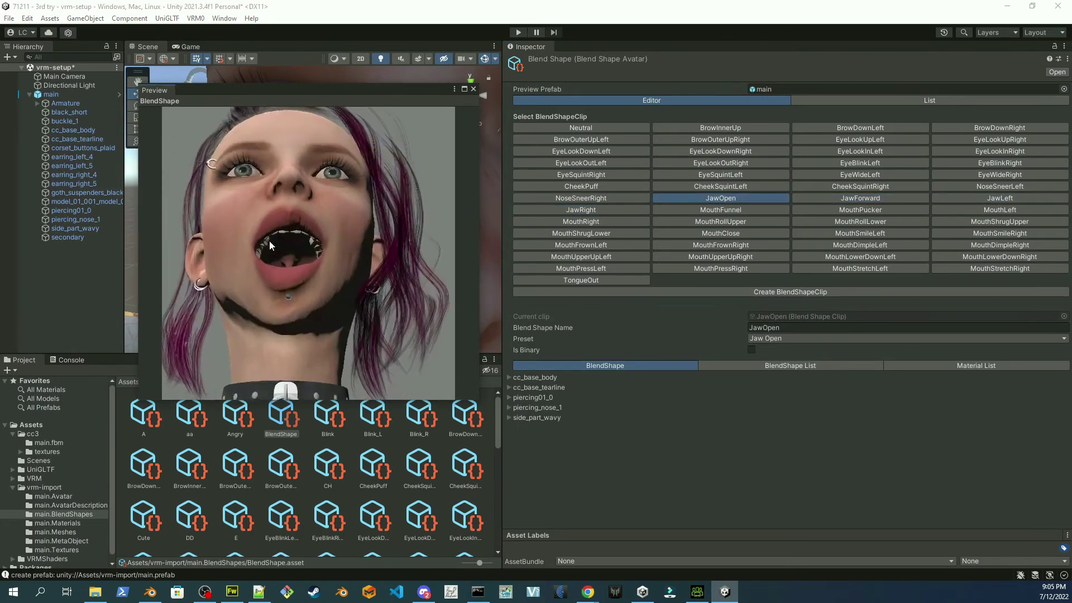
left_click(580, 280)
left_click(619, 199)
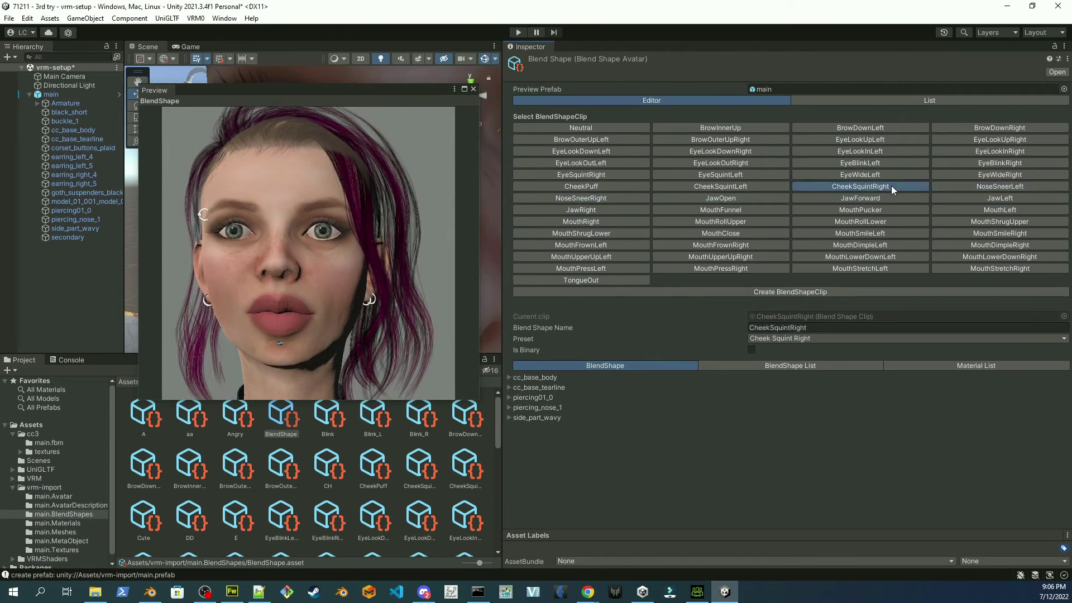
Adjust the up shape of piercing01_0 in the CheekSquintRight clip.
left_click(949, 186)
left_click(509, 397)
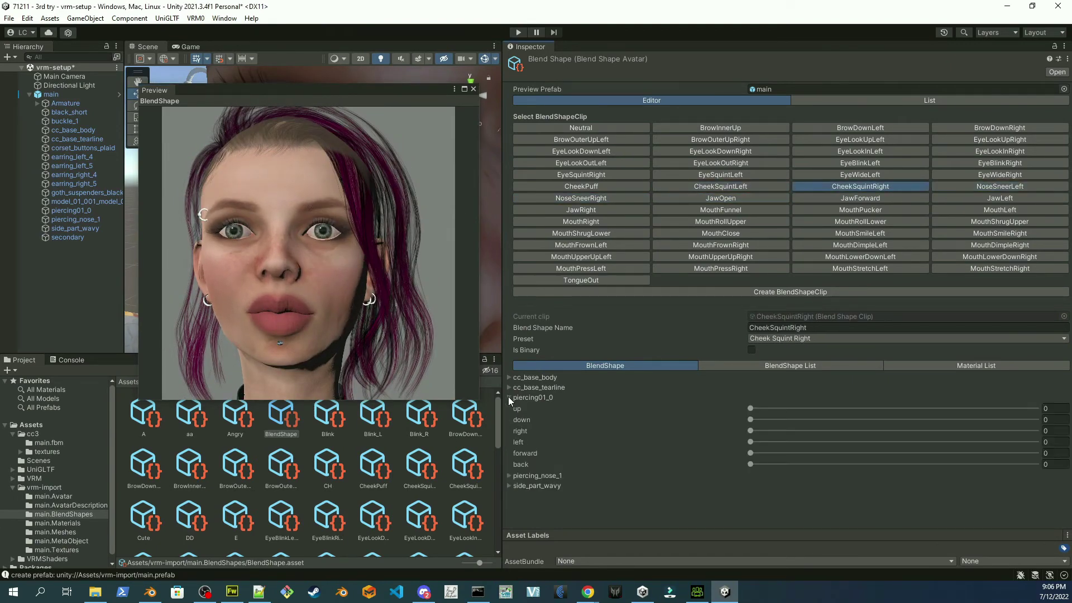
left_click(752, 411)
Examine the CheekSquintLeft, EyeWideRight, EyeSquint, EyeBlinkRight, EyeLookOutRight and EyeLookUpRight clips for piercing misalignment.
left_click(720, 186)
left_click(956, 174)
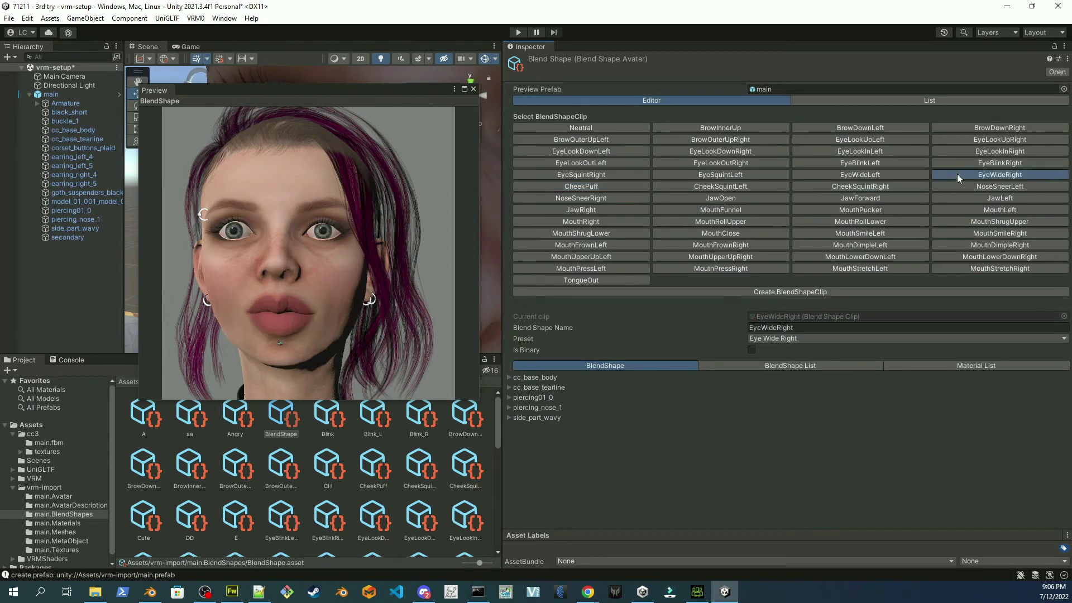
left_click(509, 407)
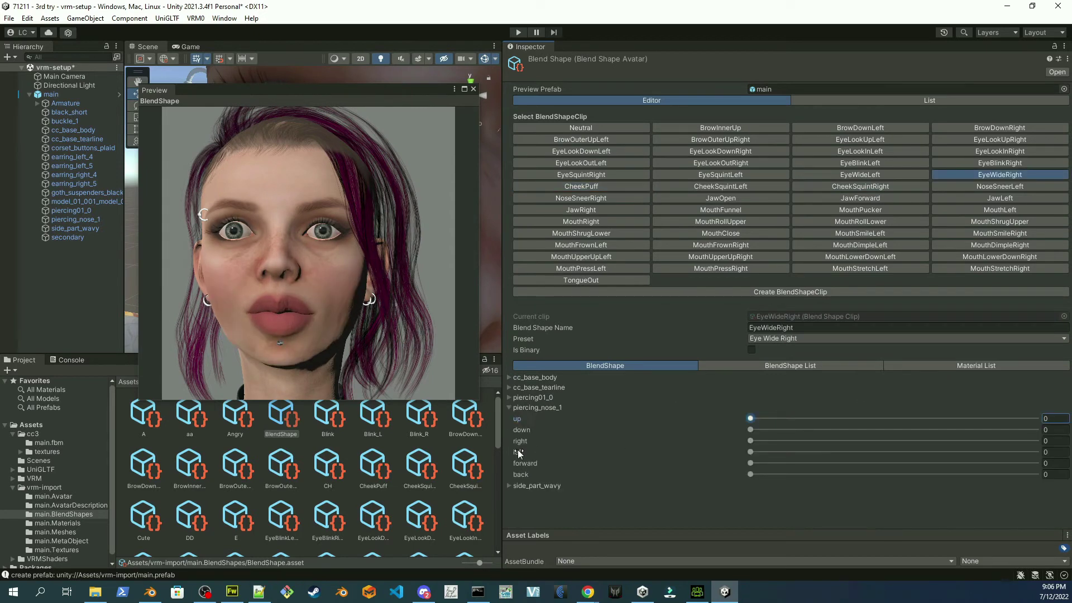
left_click(720, 174)
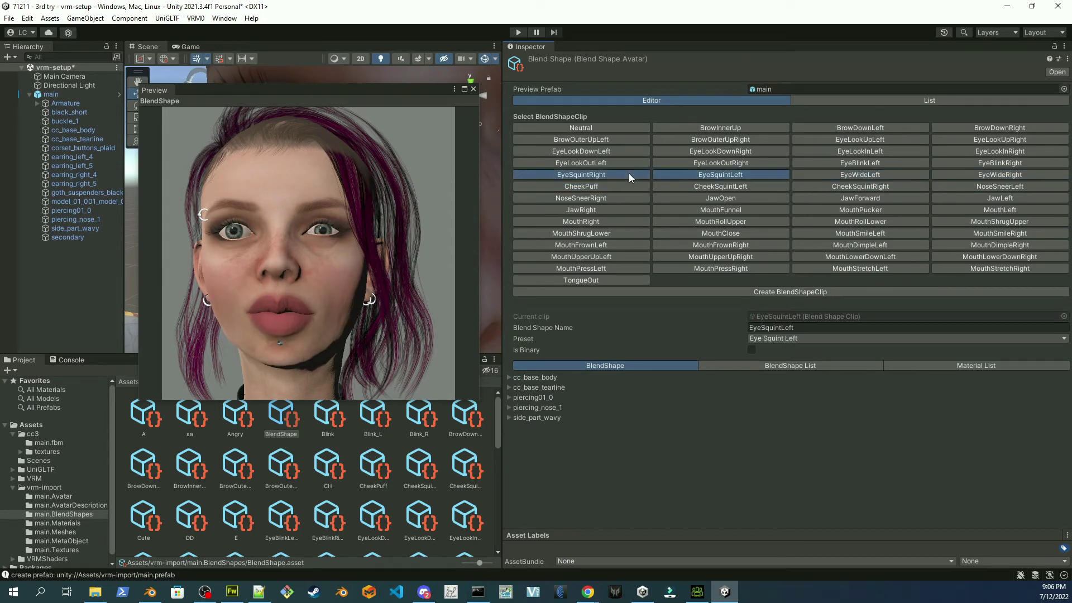
left_click(953, 164)
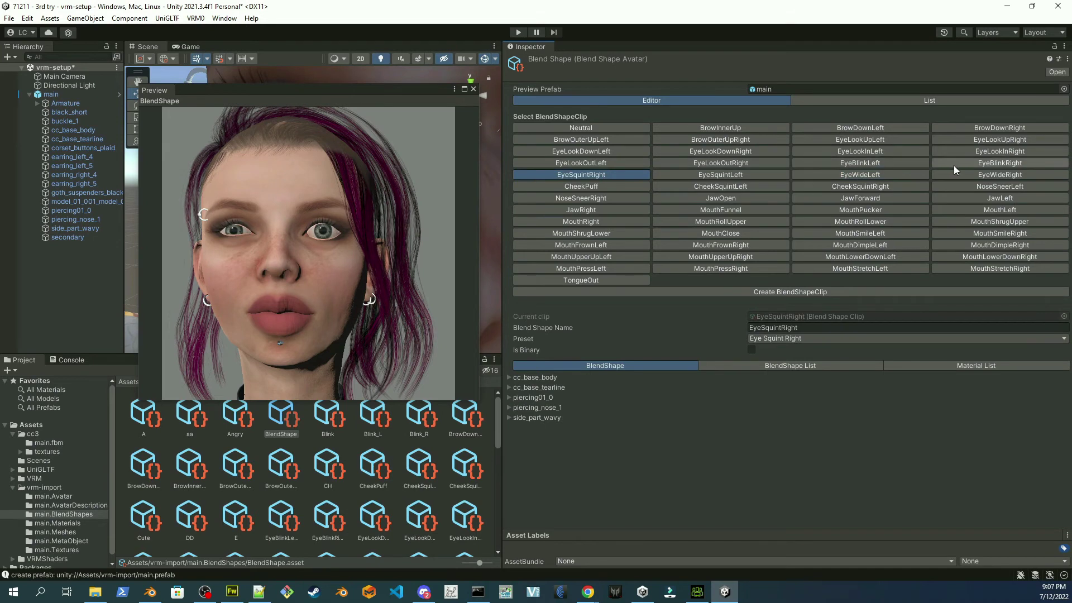
left_click(509, 408)
left_click(670, 163)
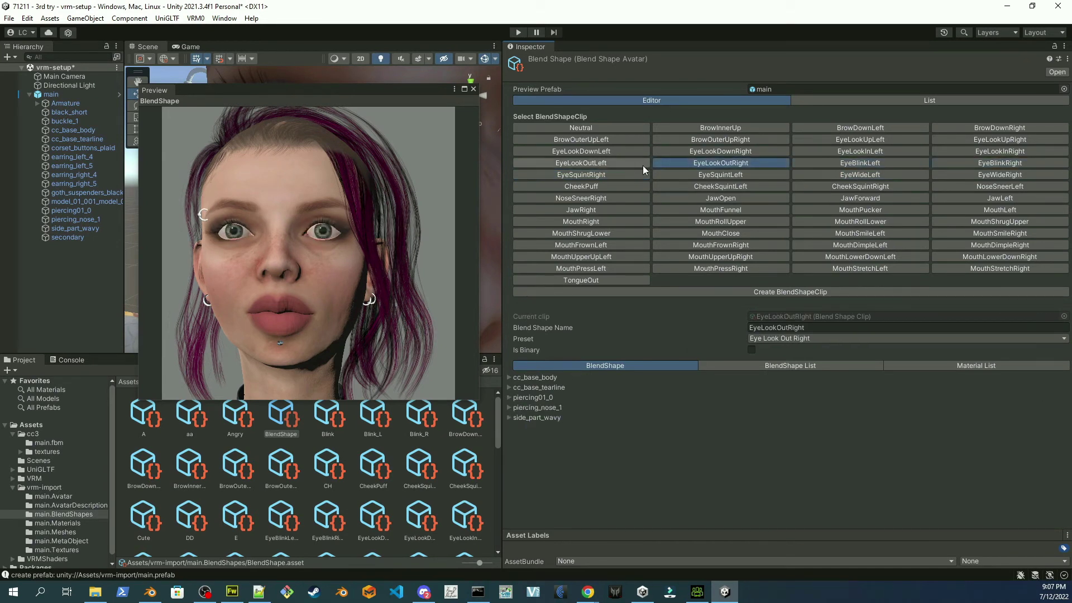
left_click(983, 140)
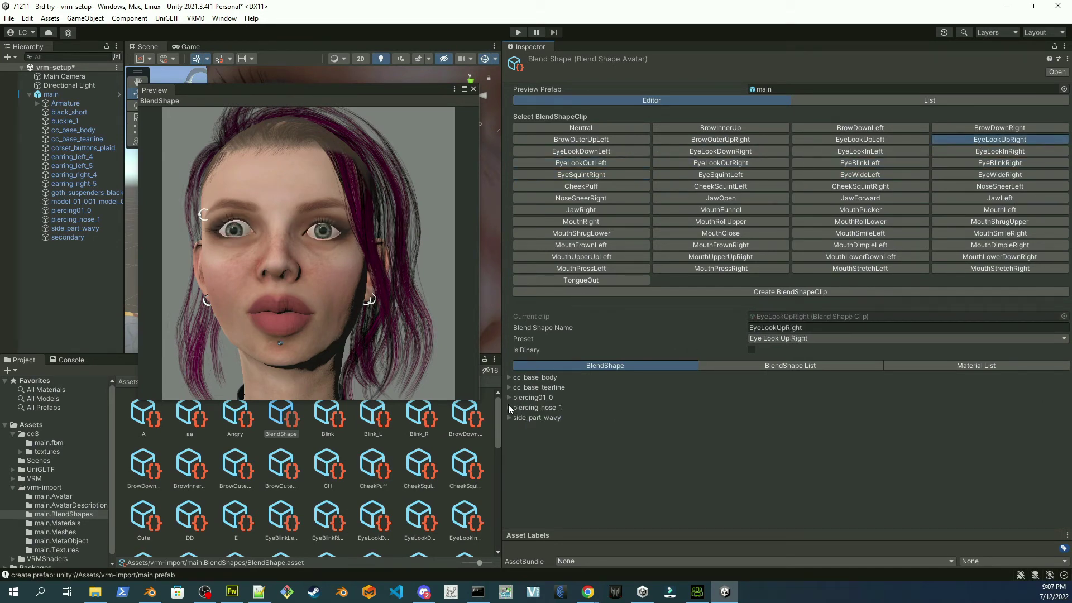
Set piercing01_0 to up about 29.4 and back about 19.2 in the BrowOuterUpRight clip, and raise its right shape slightly.
left_click(765, 143)
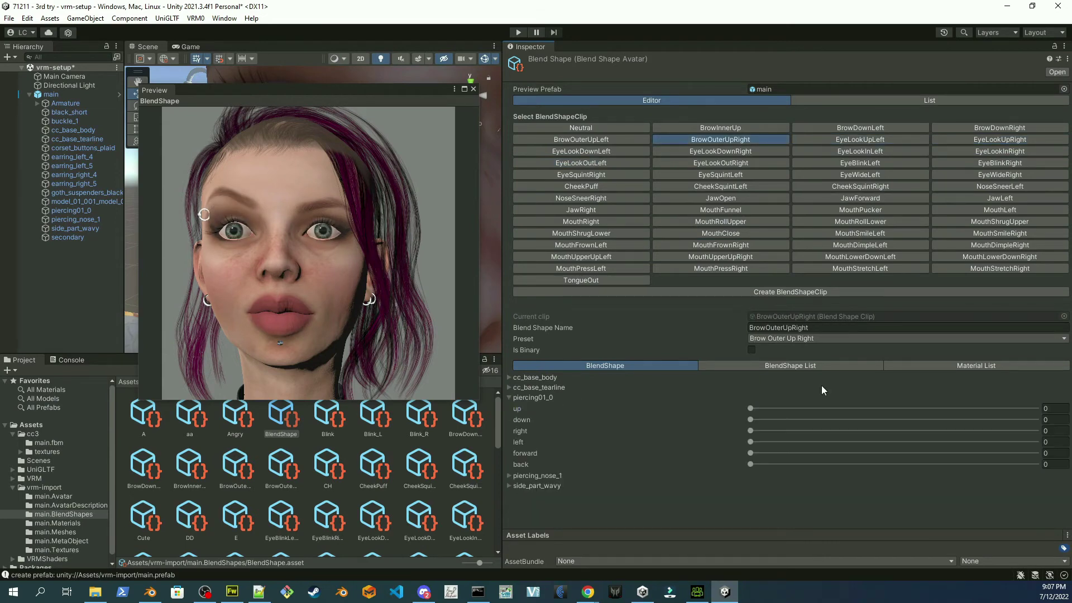
left_click_drag(750, 408, 855, 408)
left_click_drag(751, 464, 806, 464)
left_click_drag(341, 328, 390, 328)
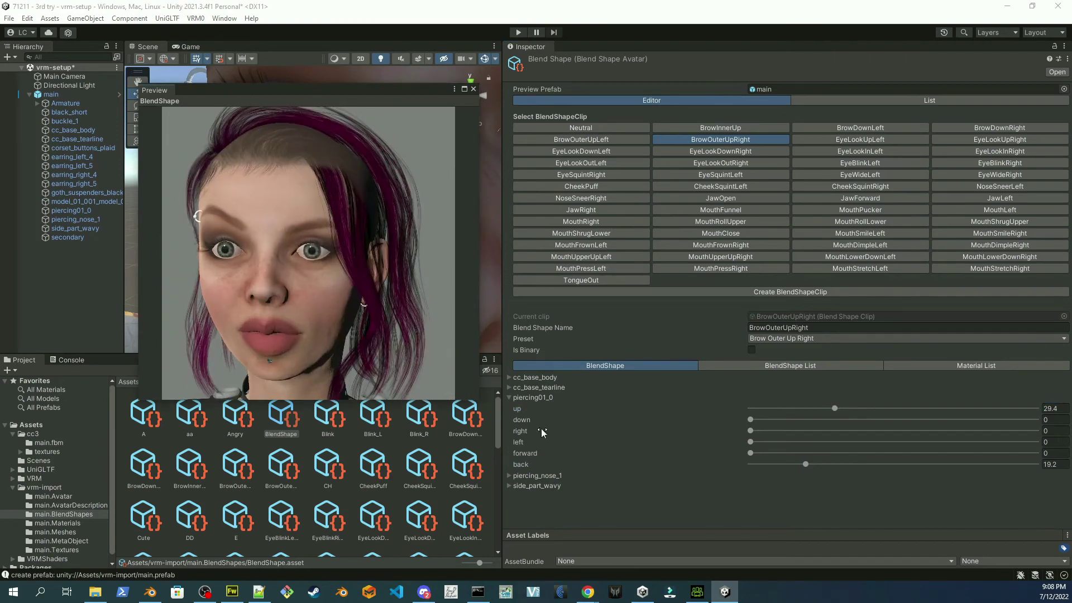
left_click_drag(751, 431, 772, 431)
Review the piercings in the BrowDownLeft, BrowInnerUp and Neutral clips, turning the head back to the front.
left_click(896, 128)
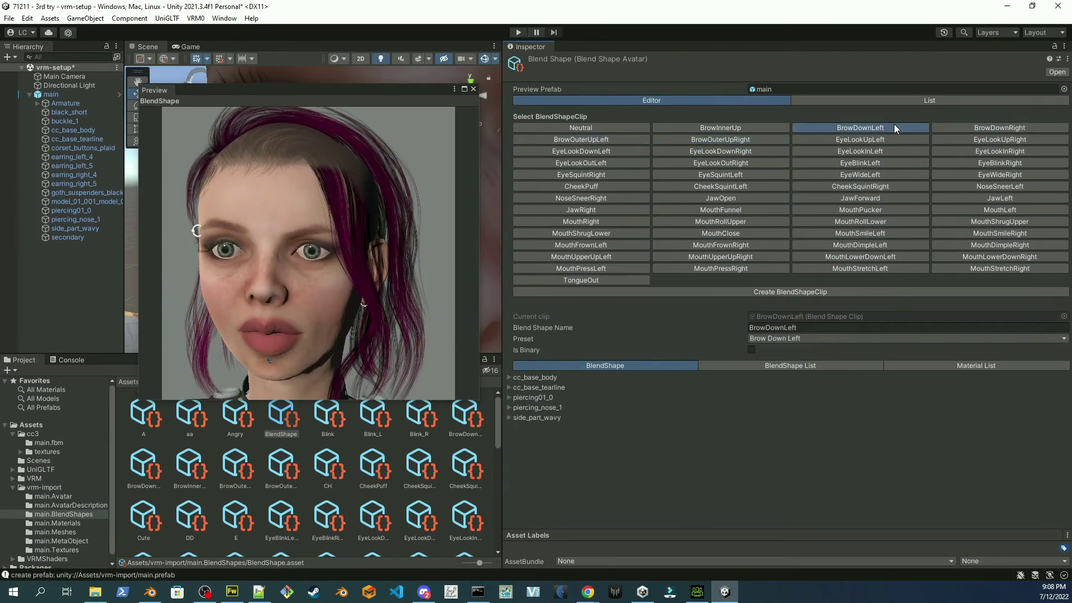
left_click(711, 129)
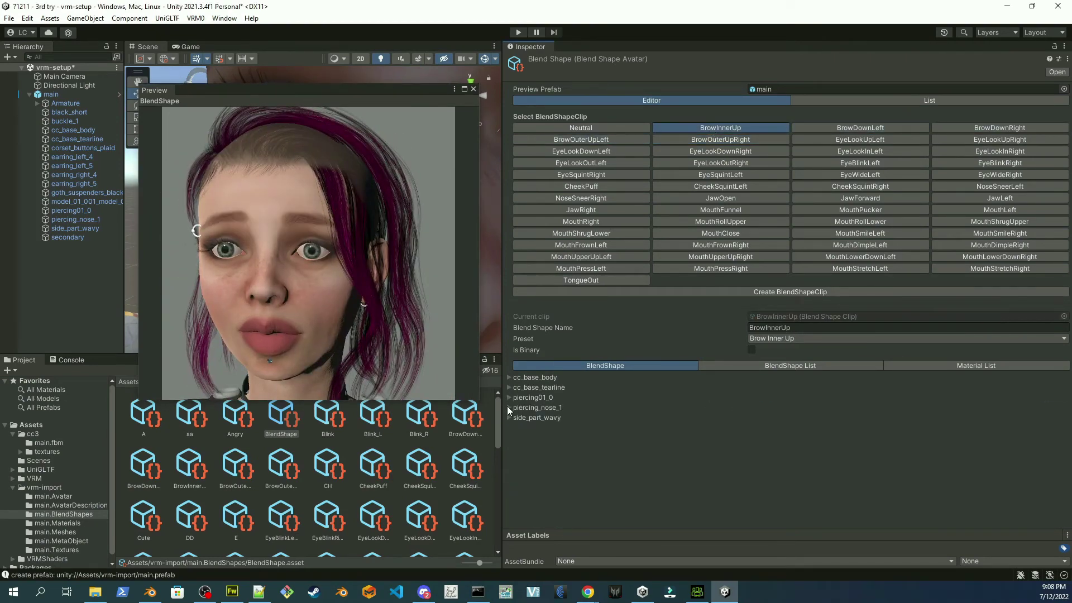
left_click(509, 409)
left_click(631, 127)
left_click_drag(471, 341, 356, 354)
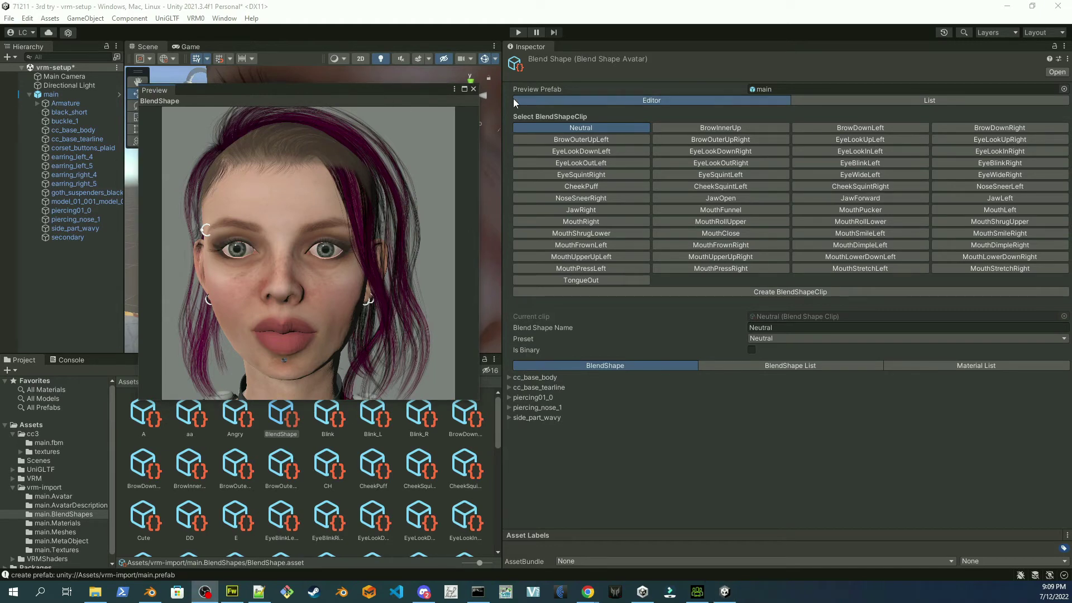
Dock the floating blend shape preview back into the Inspector.
left_click(454, 89)
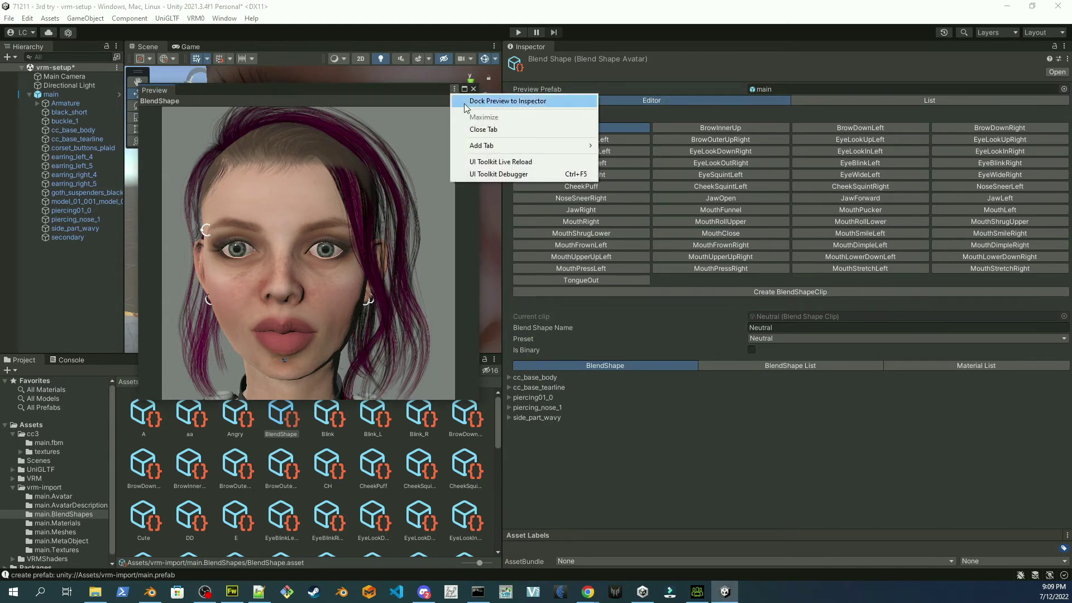
left_click(489, 102)
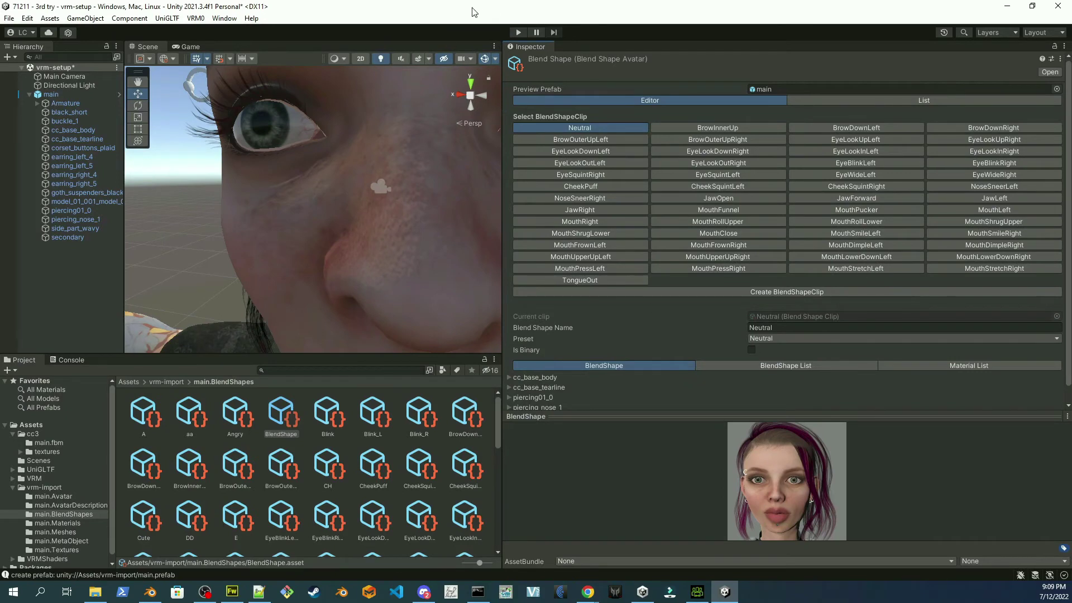
left_click(473, 103)
Export the main model to VRM 0.x as main.vrm in the 71211 - 3rd try folder, replacing the existing file.
left_click(197, 19)
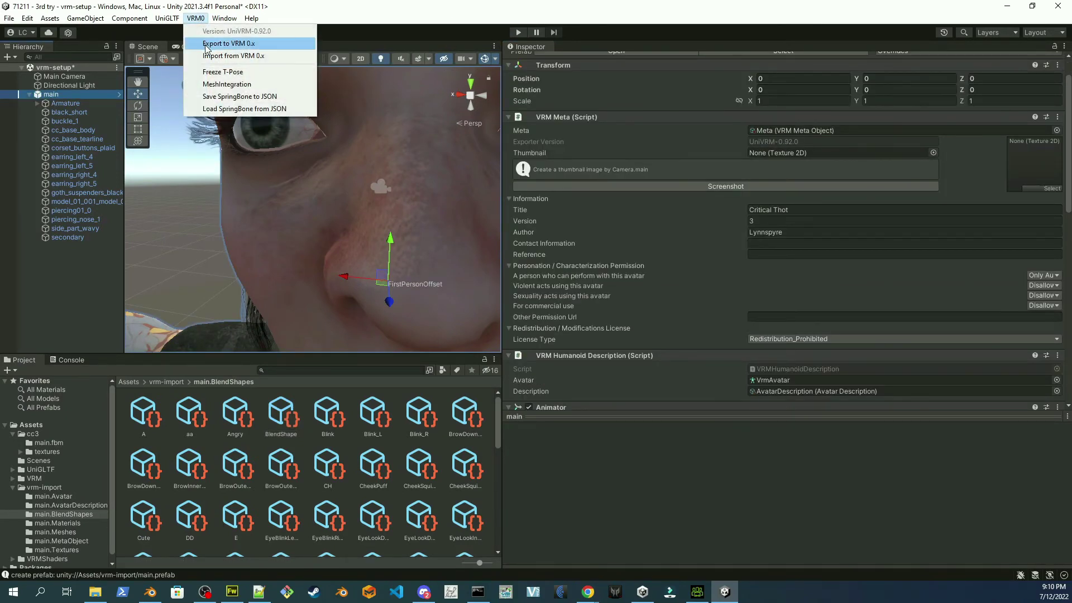
left_click(206, 44)
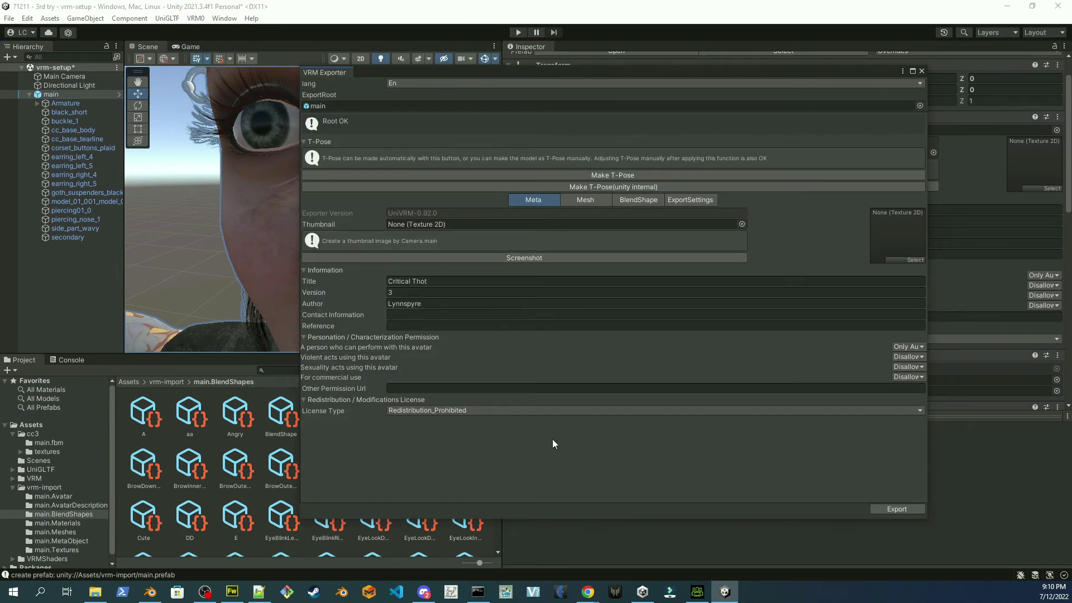
left_click(897, 508)
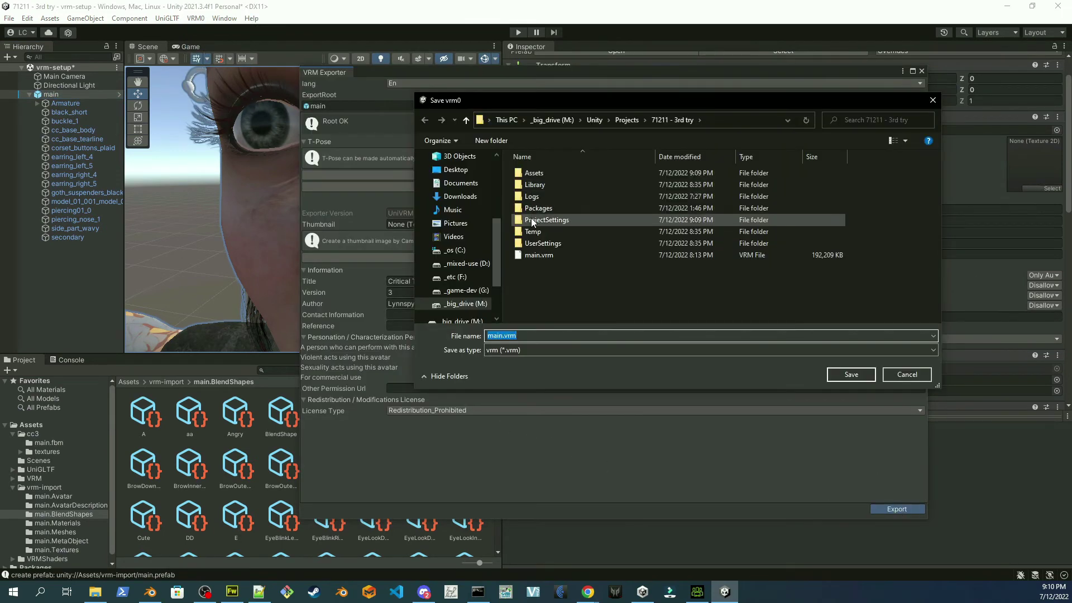
double_click(530, 256)
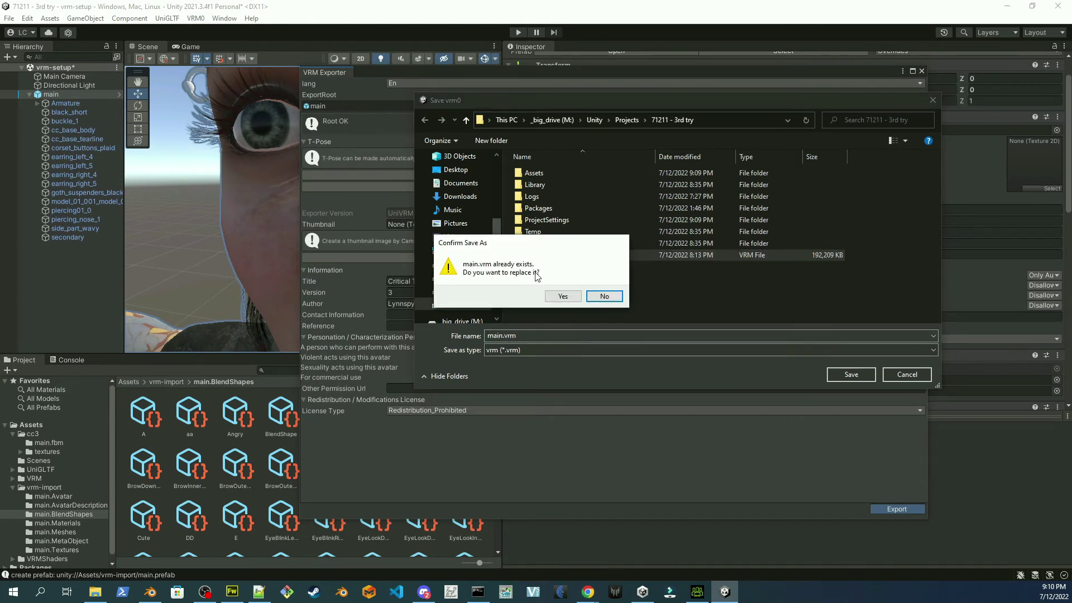
left_click(563, 296)
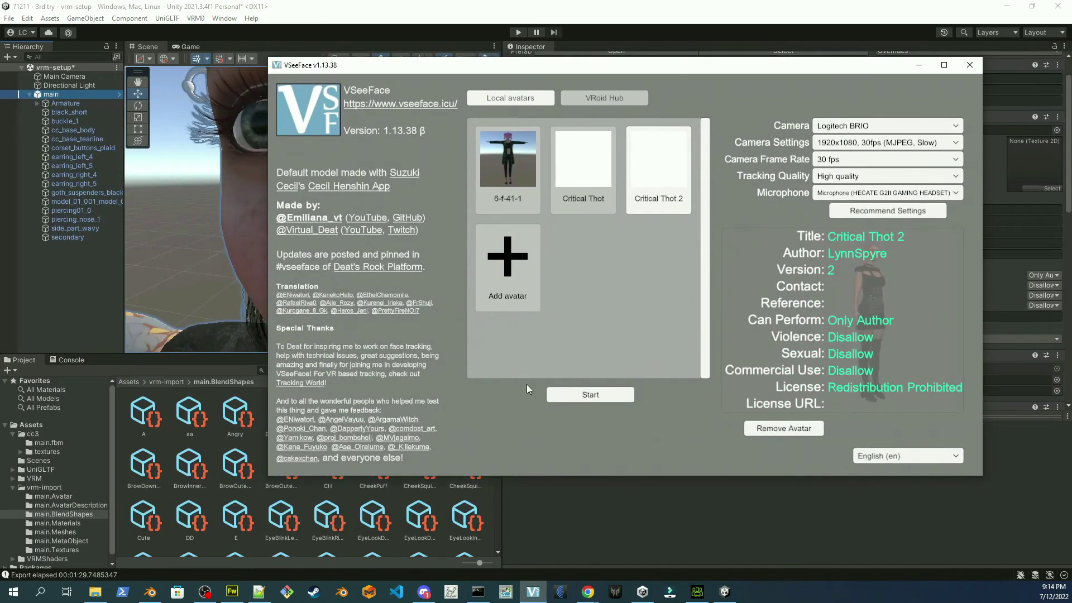
Add main.vrm from the 71211 - 3rd try project folder as an avatar and start tracking with it.
left_click(524, 247)
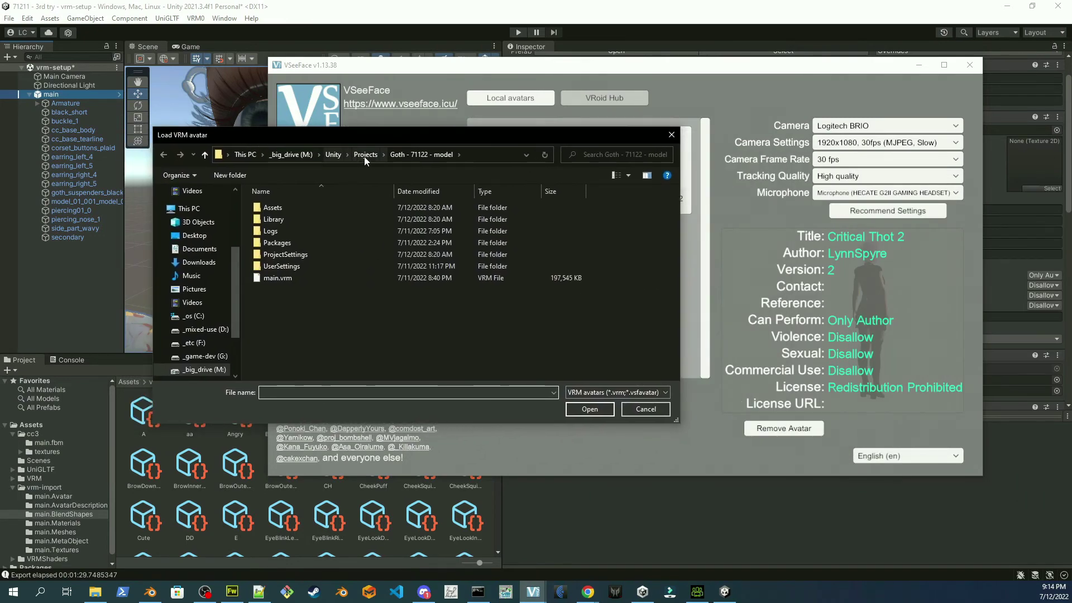
left_click(368, 155)
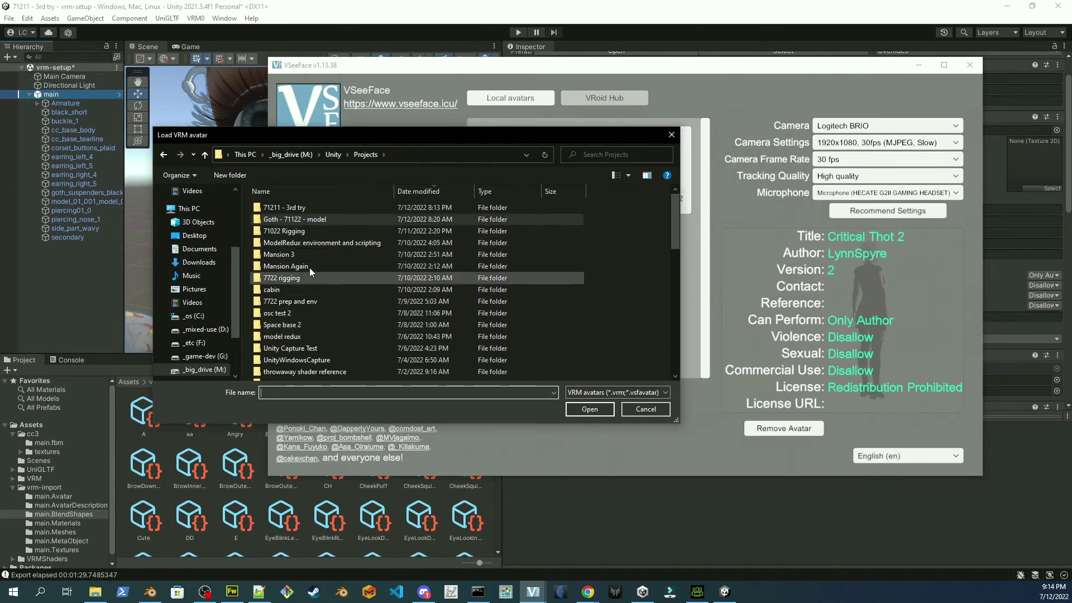
double_click(317, 210)
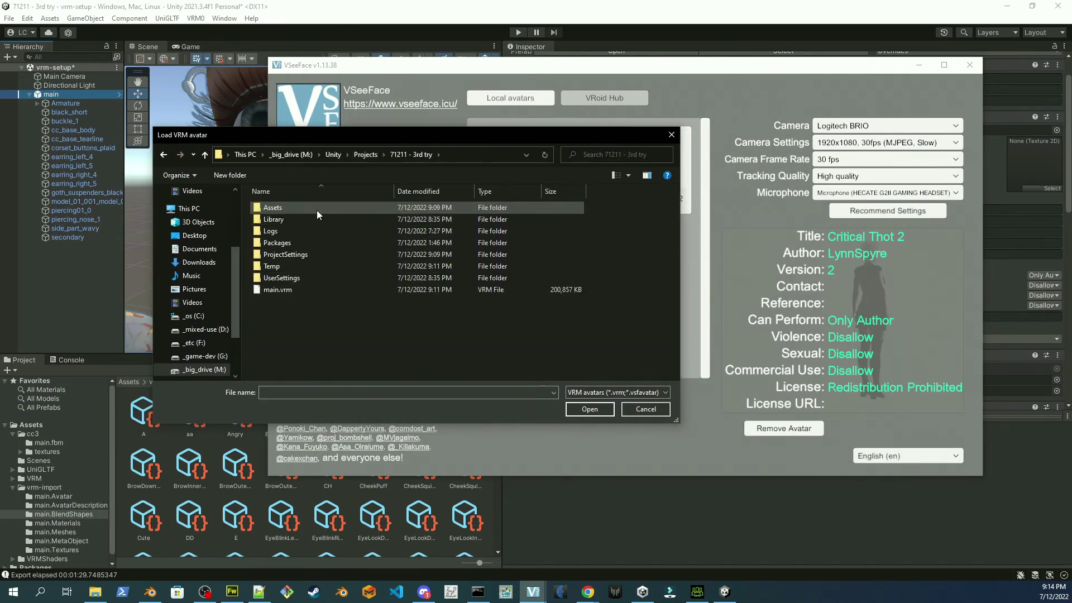
double_click(284, 290)
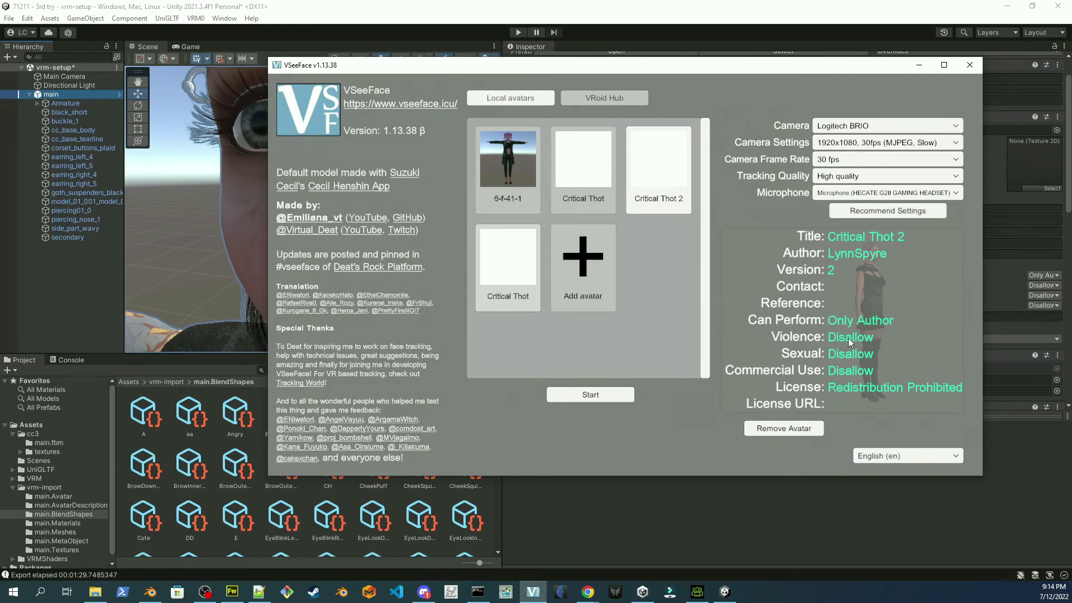
left_click(509, 296)
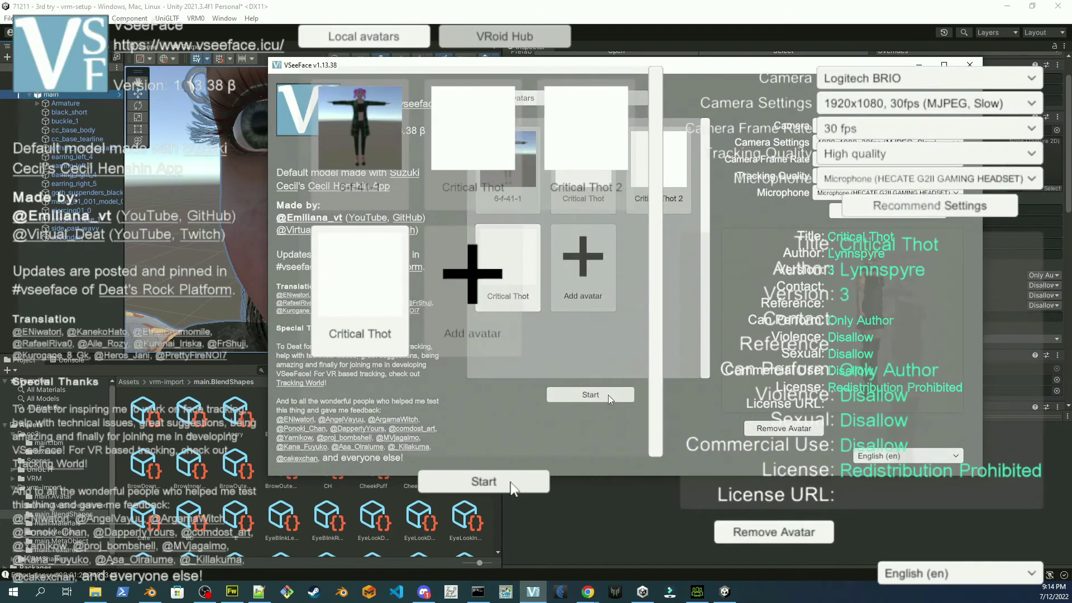
left_click(608, 395)
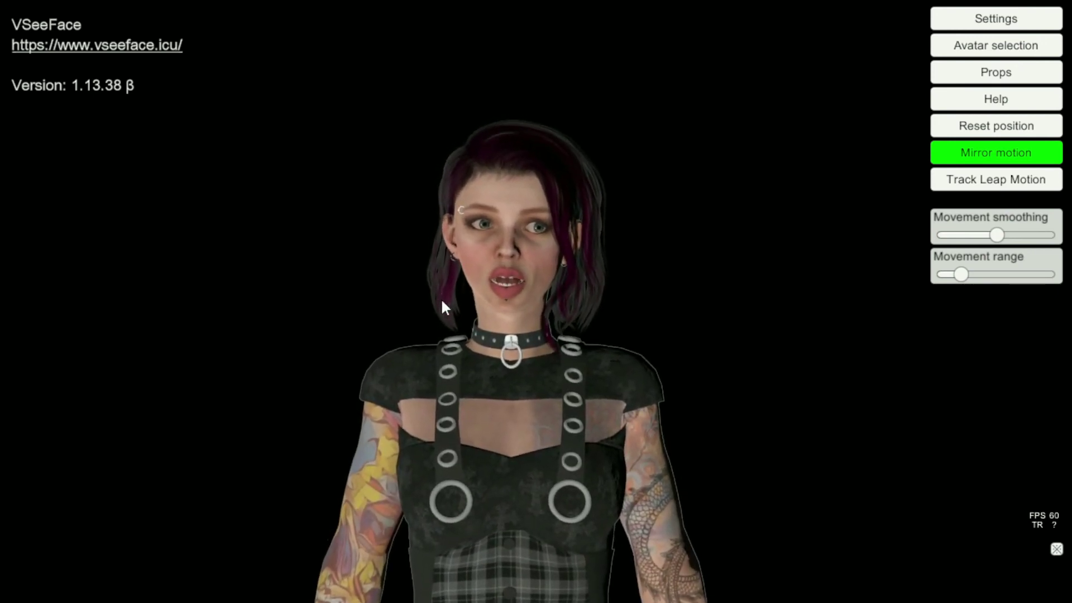
Enable the Color effect with a cooler color temperature, saturation about 89.65, lower brightness and higher contrast.
left_click(989, 27)
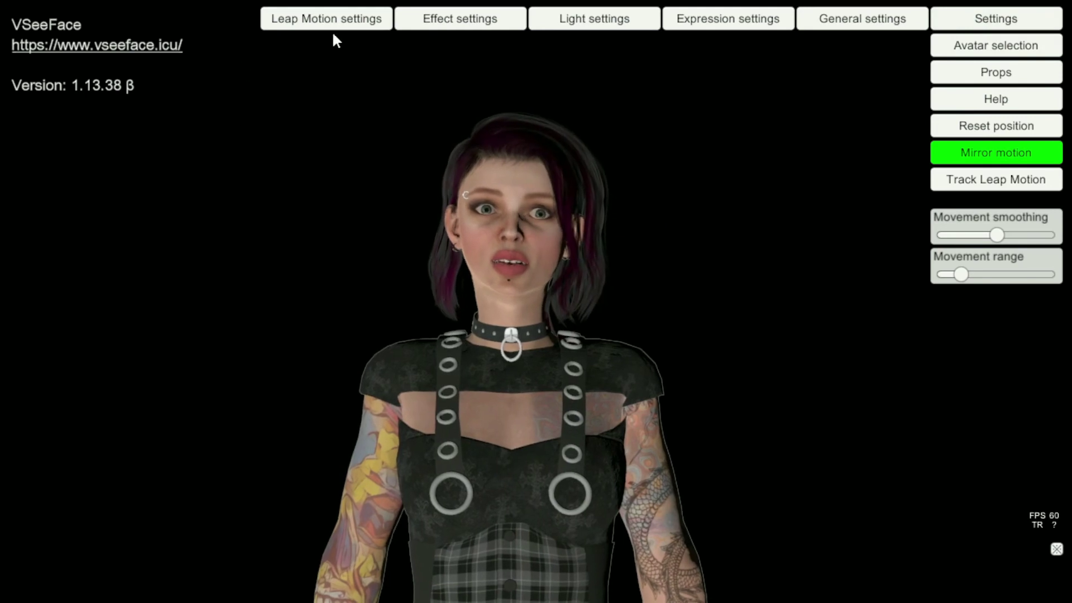
left_click(476, 20)
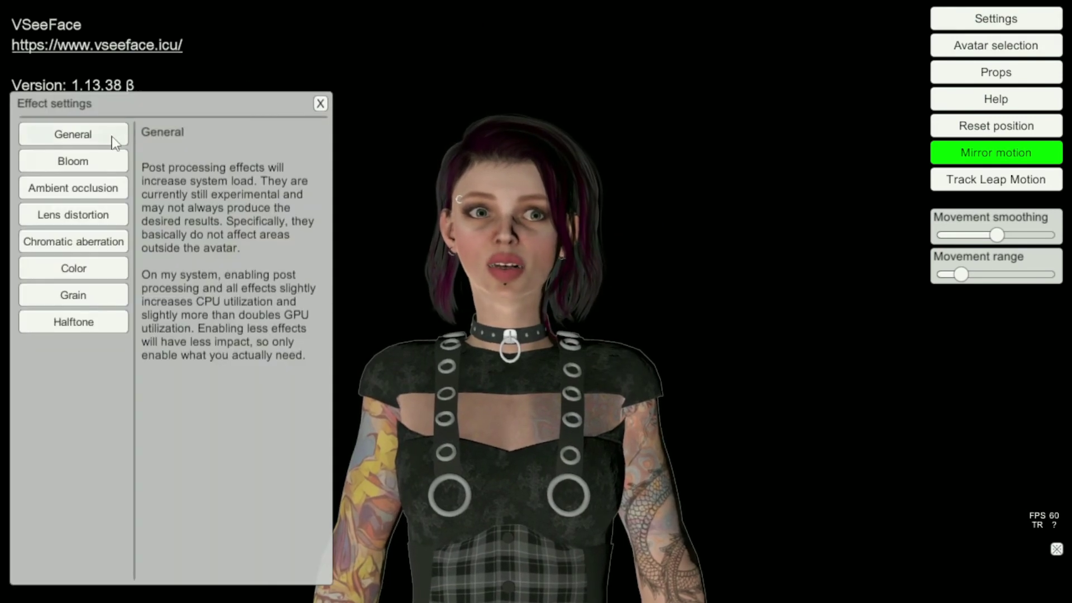
left_click(88, 262)
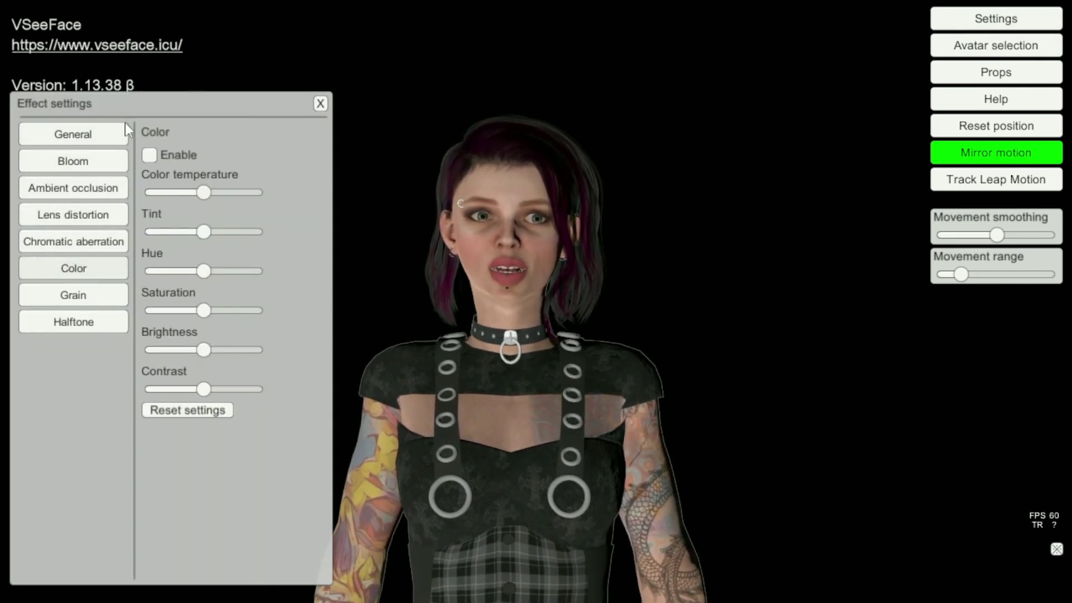
left_click(148, 155)
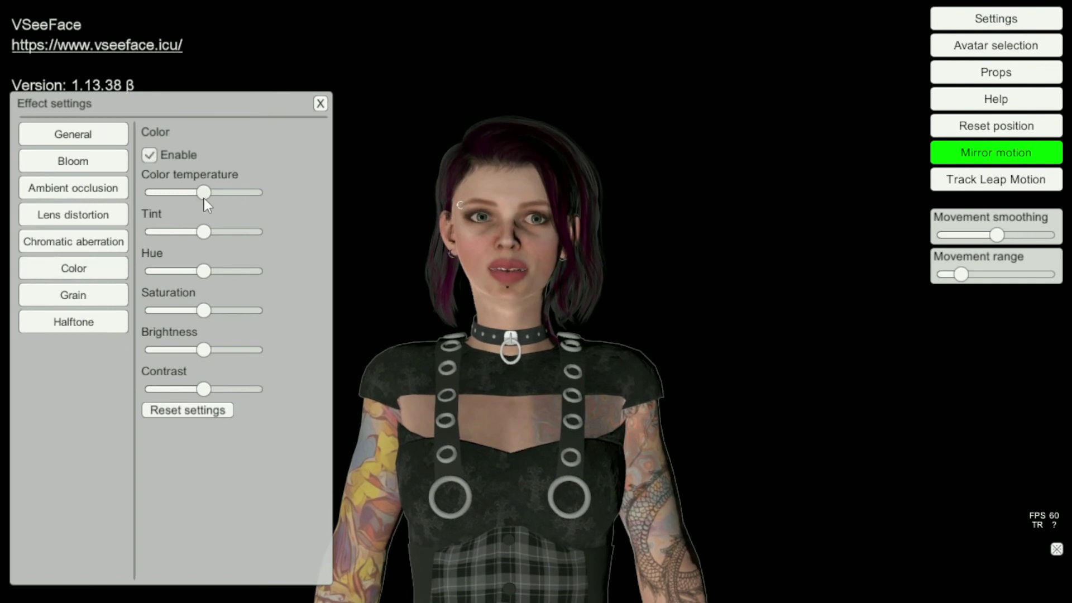
left_click_drag(237, 192, 190, 192)
left_click_drag(204, 310, 250, 310)
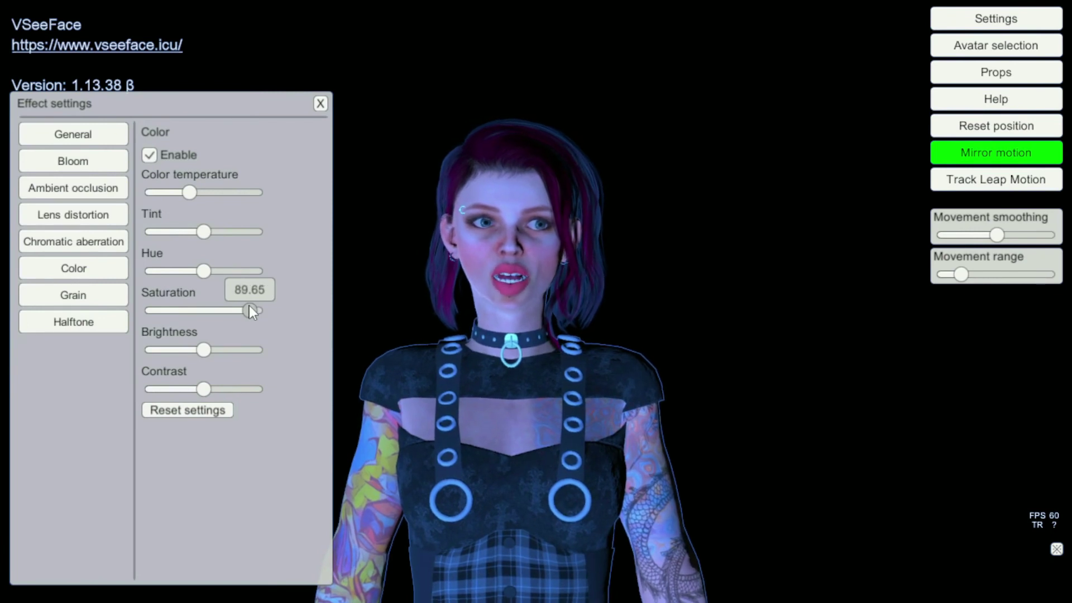
left_click_drag(204, 349, 186, 350)
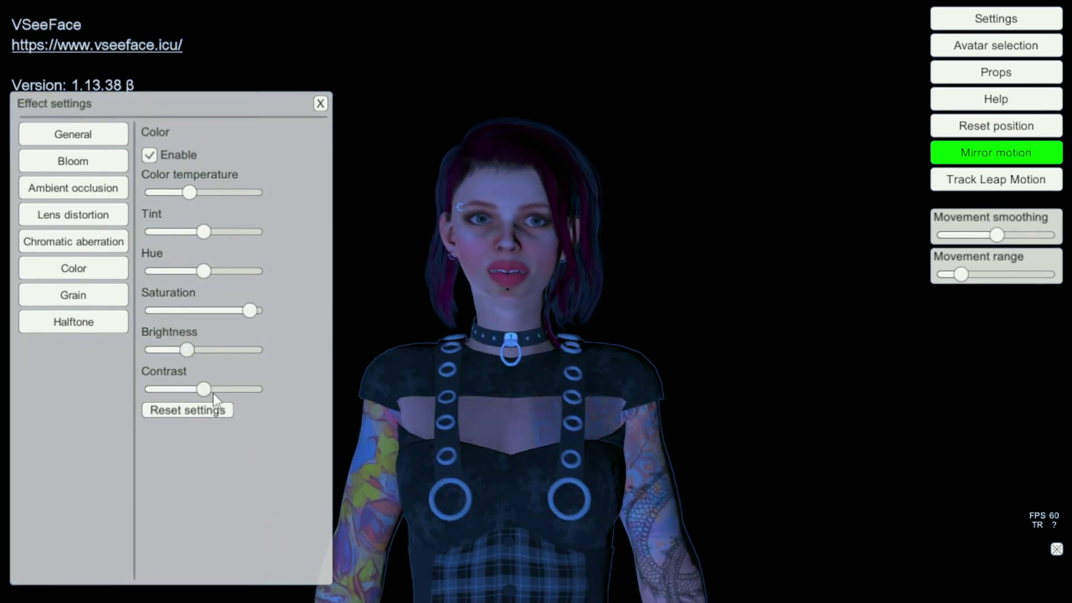
left_click_drag(212, 393, 242, 379)
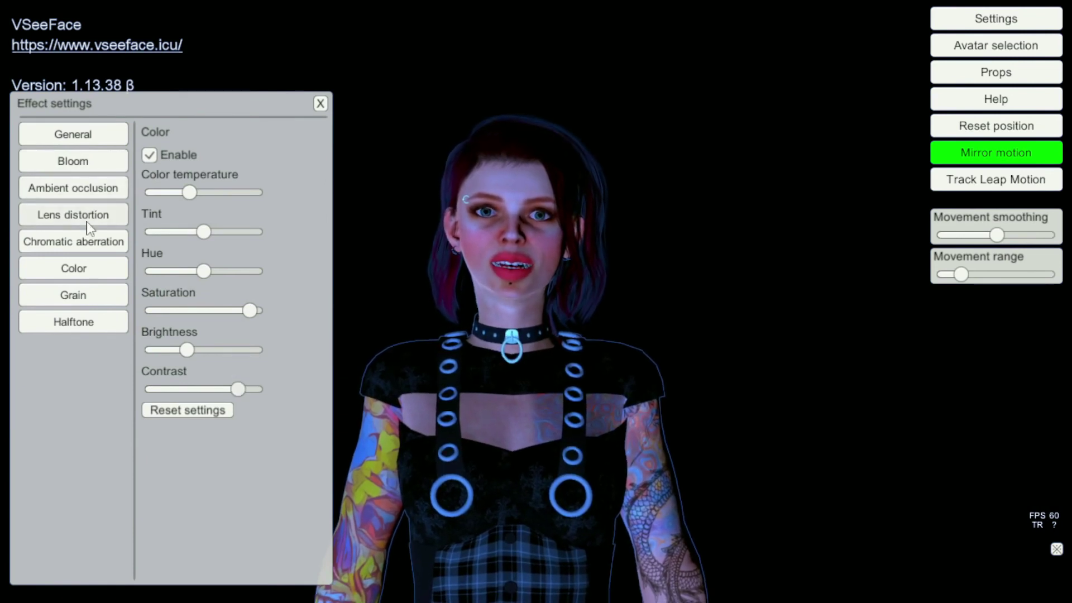
Try the Bloom effect with a higher color intensity on the avatar.
left_click(109, 169)
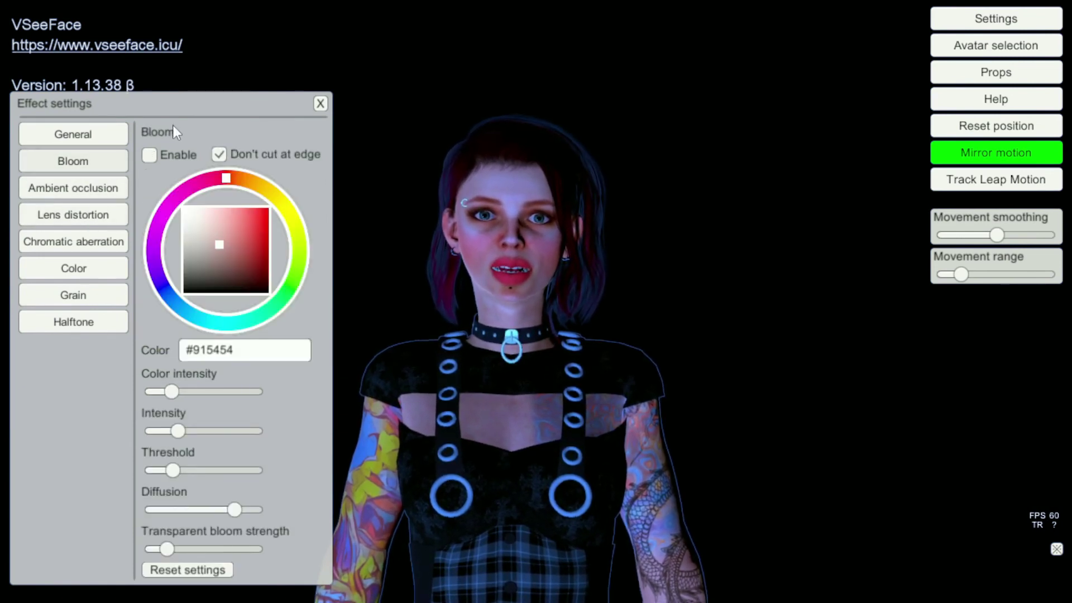
left_click(149, 155)
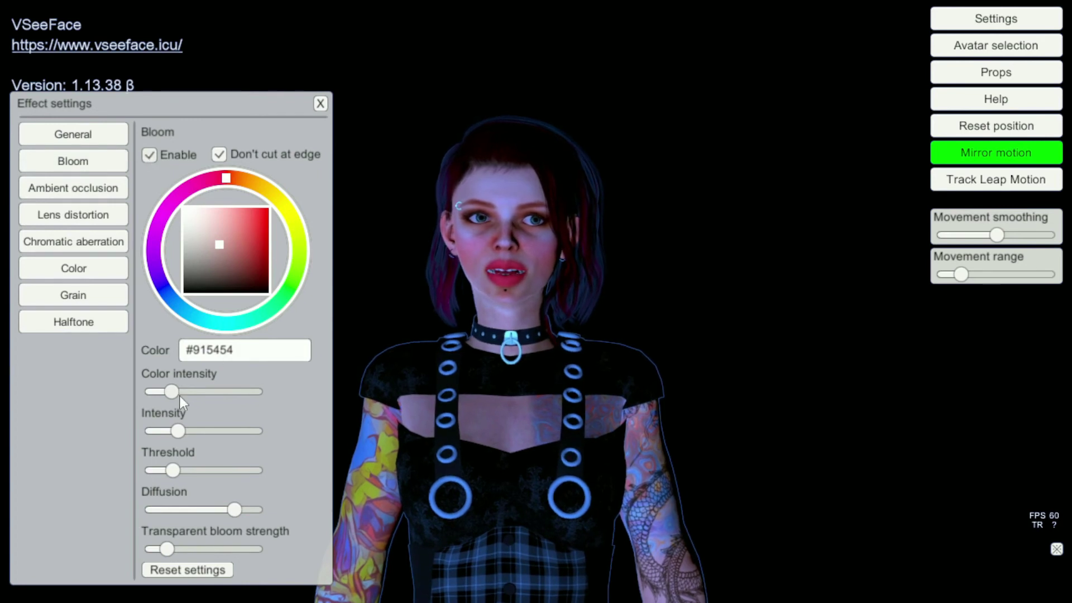
left_click_drag(202, 385, 224, 380)
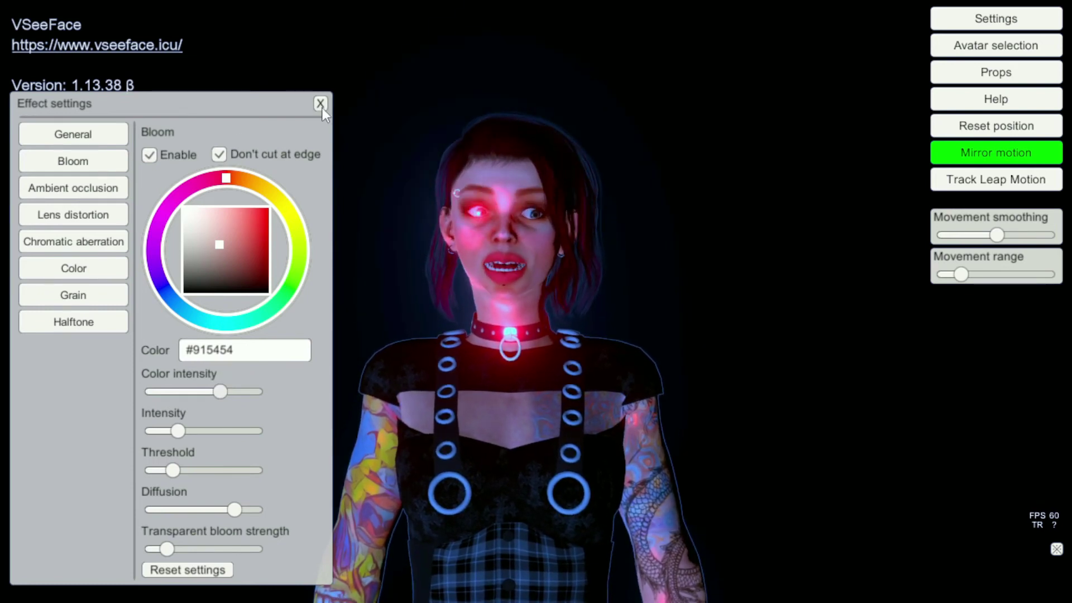
left_click(151, 151)
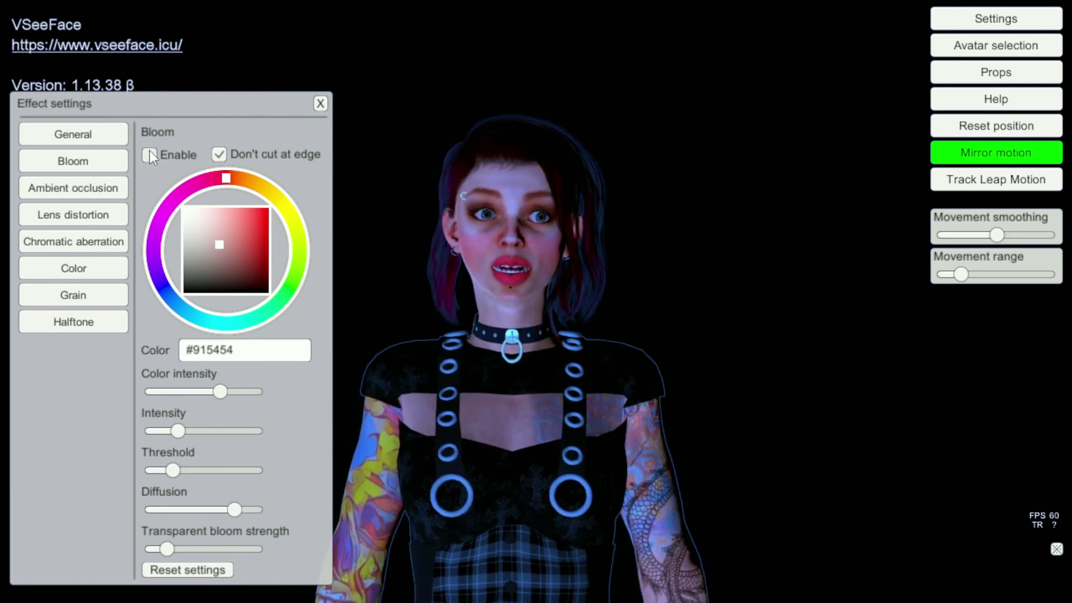
Close the effect settings and examine the avatar's face and piercings up close.
left_click(321, 104)
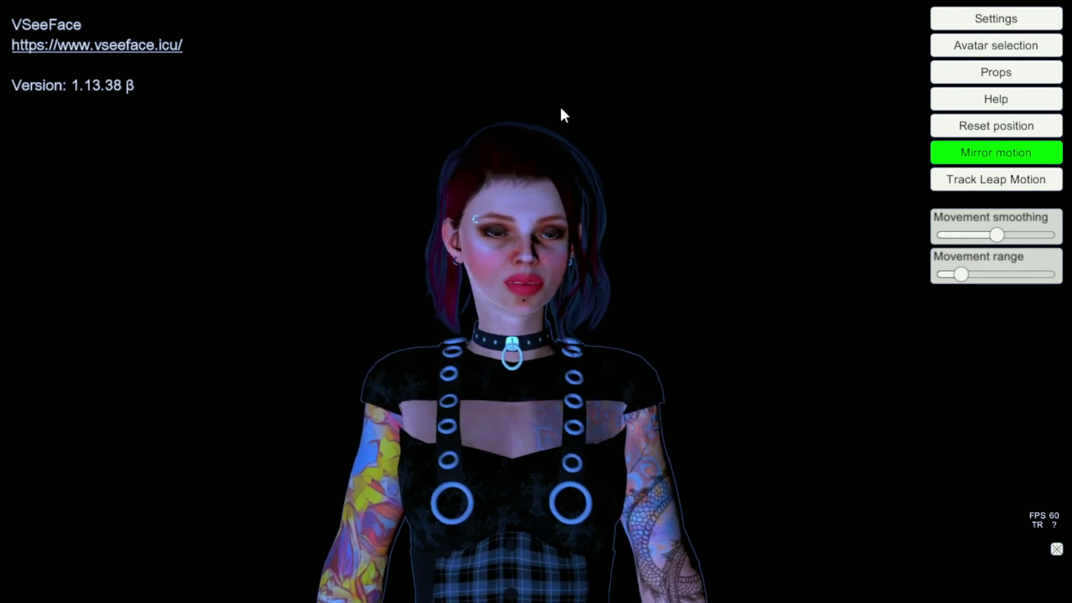
scroll(480, 296, "up", 5)
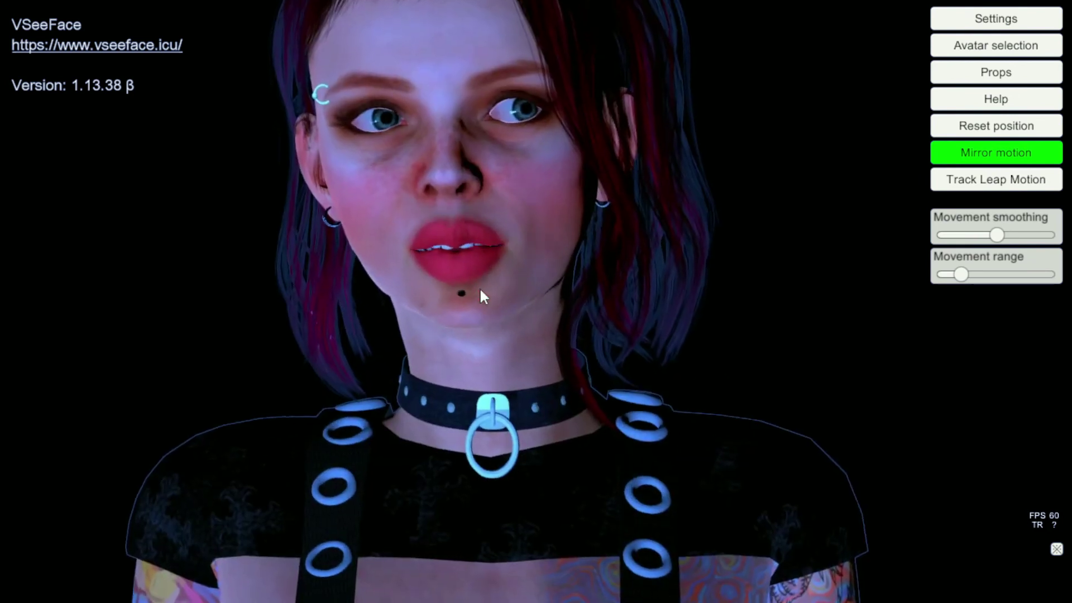
scroll(480, 296, "up", 5)
scroll(479, 296, "down", 4)
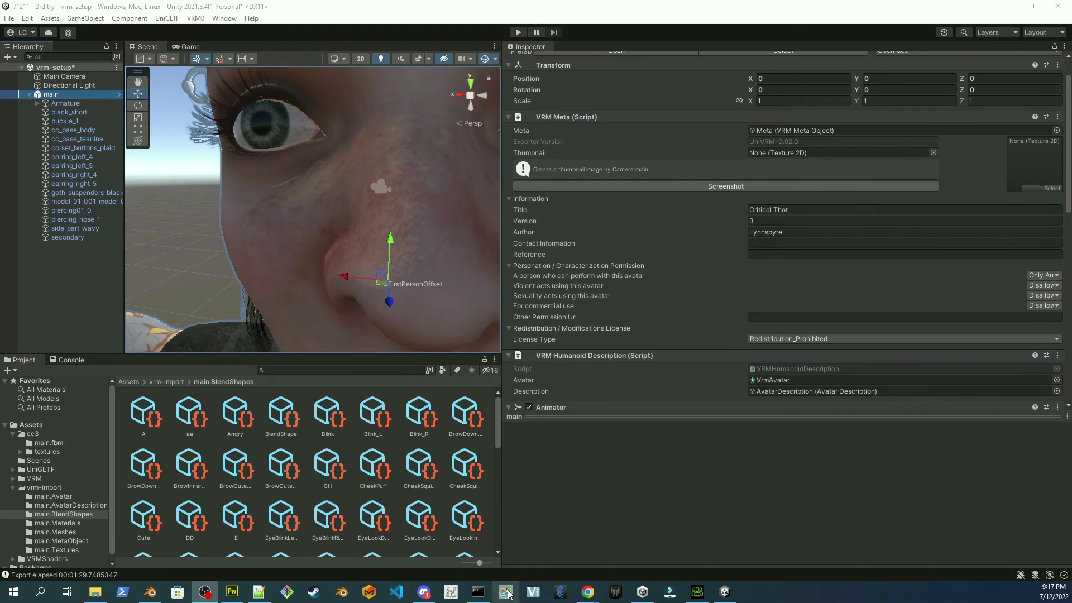
Switch to VRM Posing Desktop, maximize its window and view the default character from an angle.
left_click(510, 590)
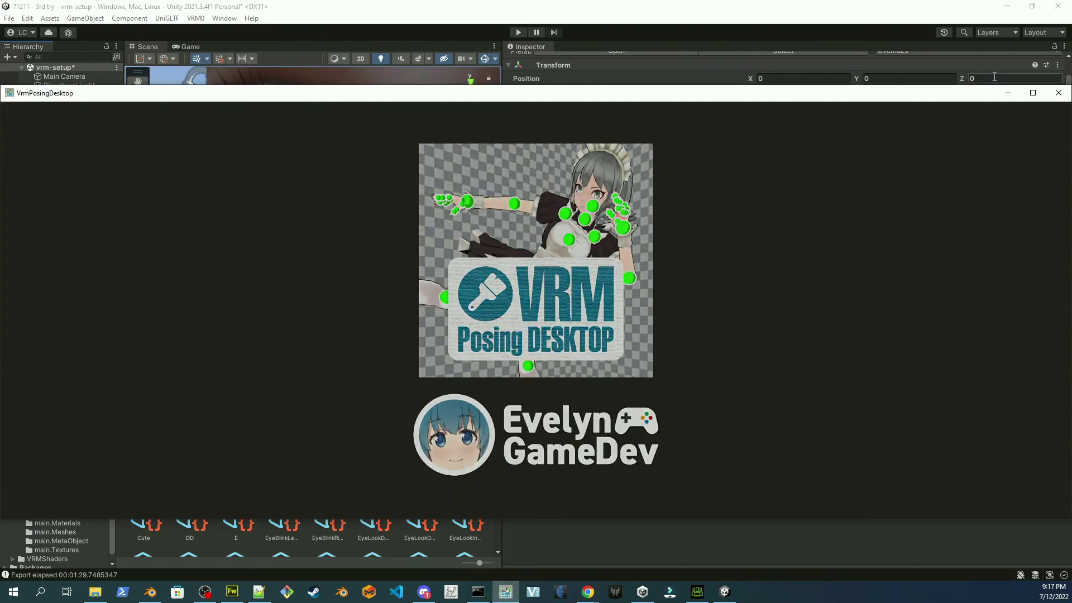
left_click(1029, 92)
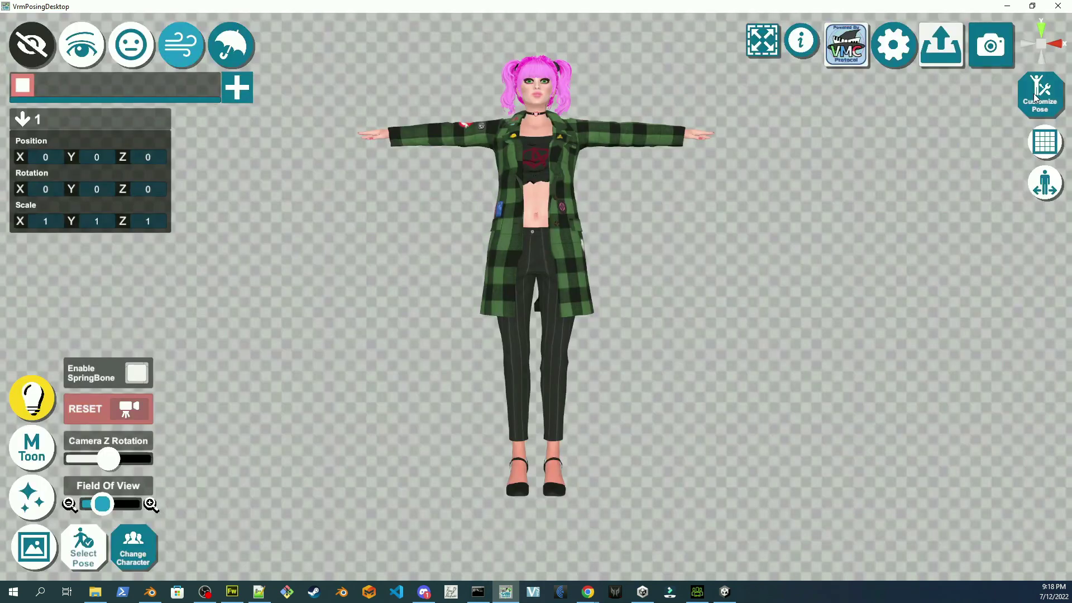
right_click_drag(422, 264, 360, 276)
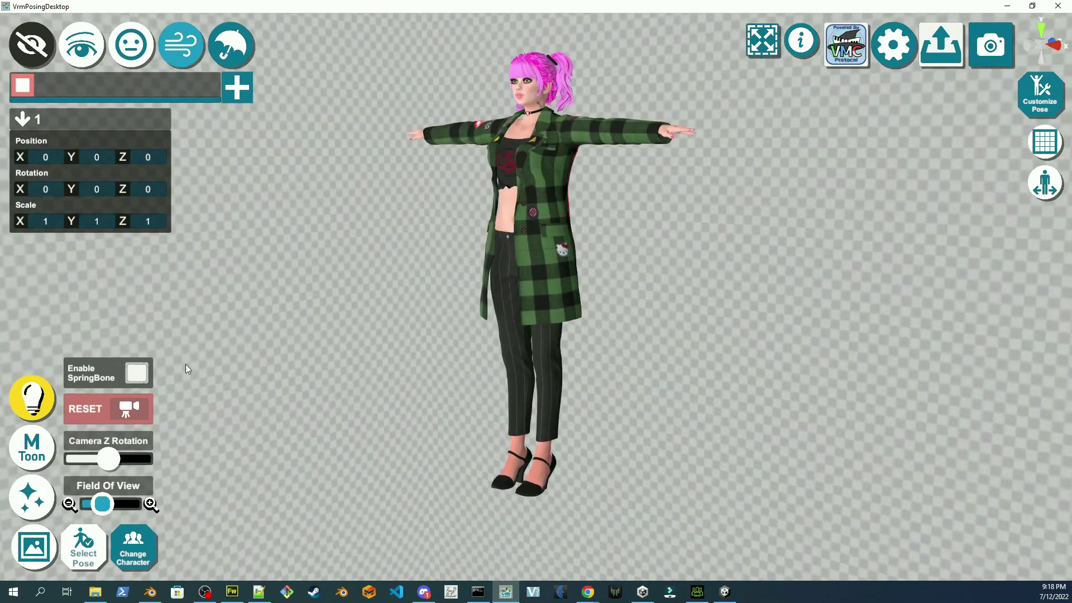
Change the character to main.vrm from the 71211 - 3rd try project folder.
left_click(134, 564)
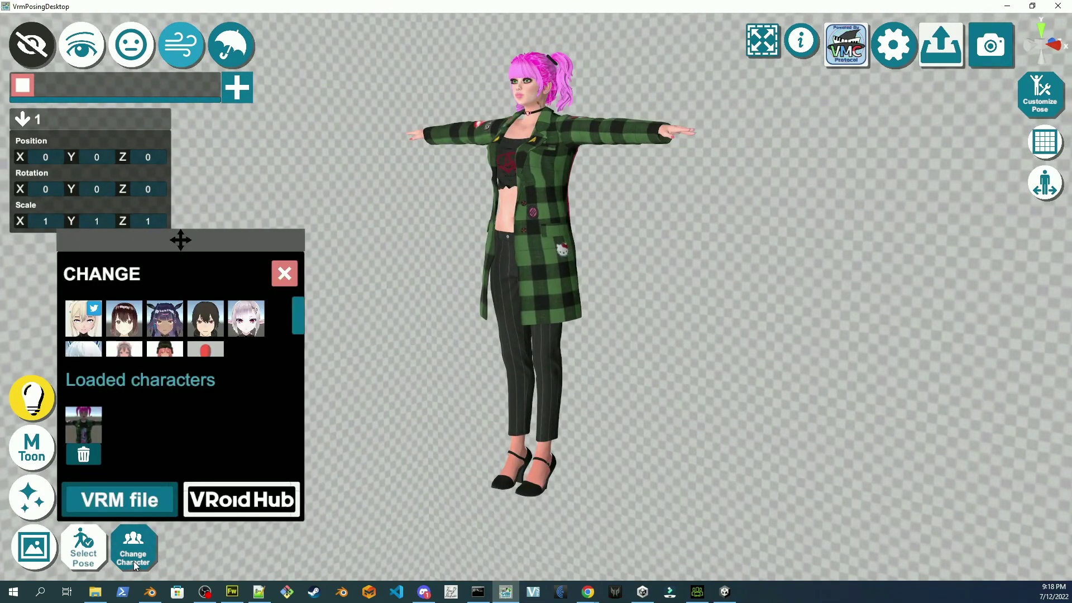
left_click(124, 500)
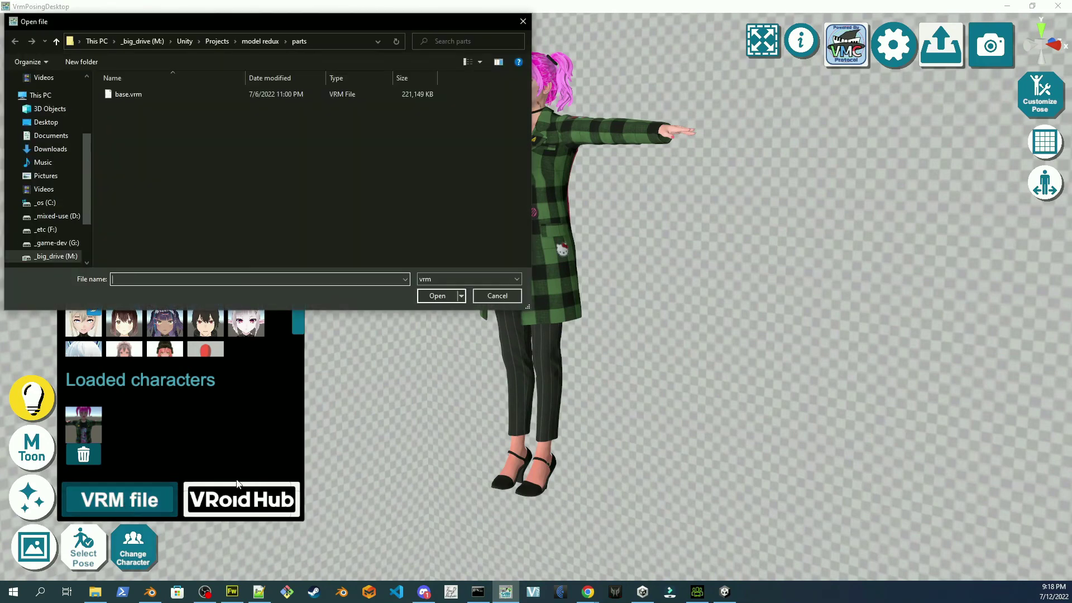
left_click(212, 42)
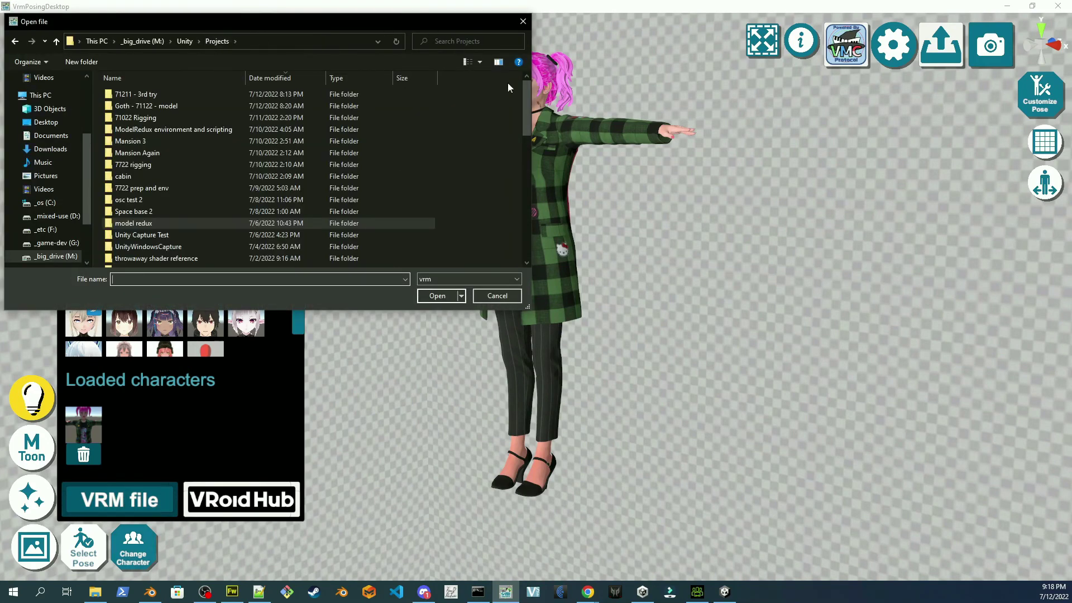
double_click(204, 95)
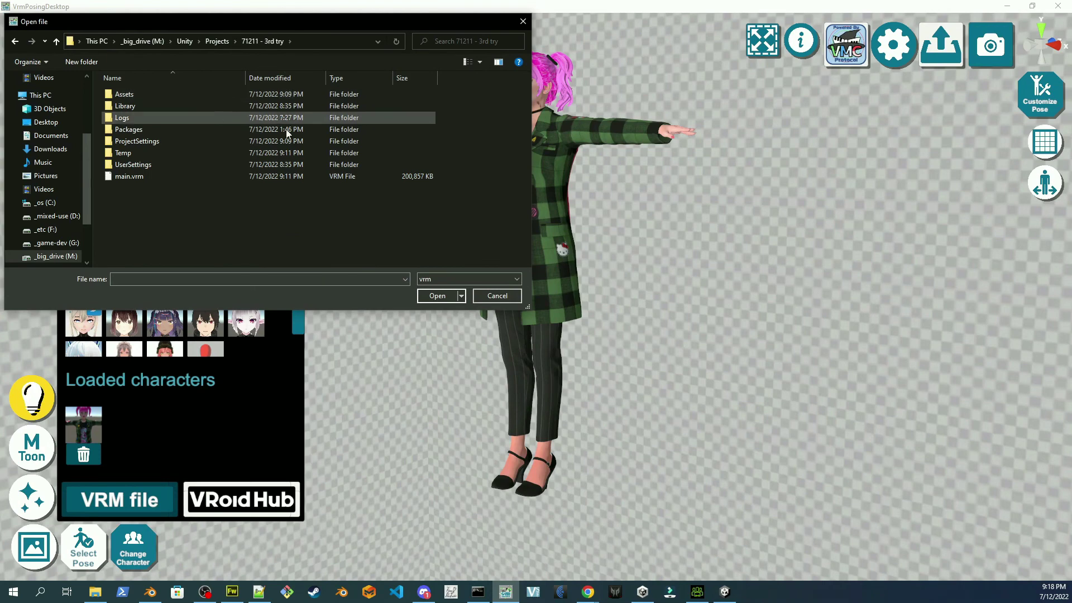
double_click(206, 177)
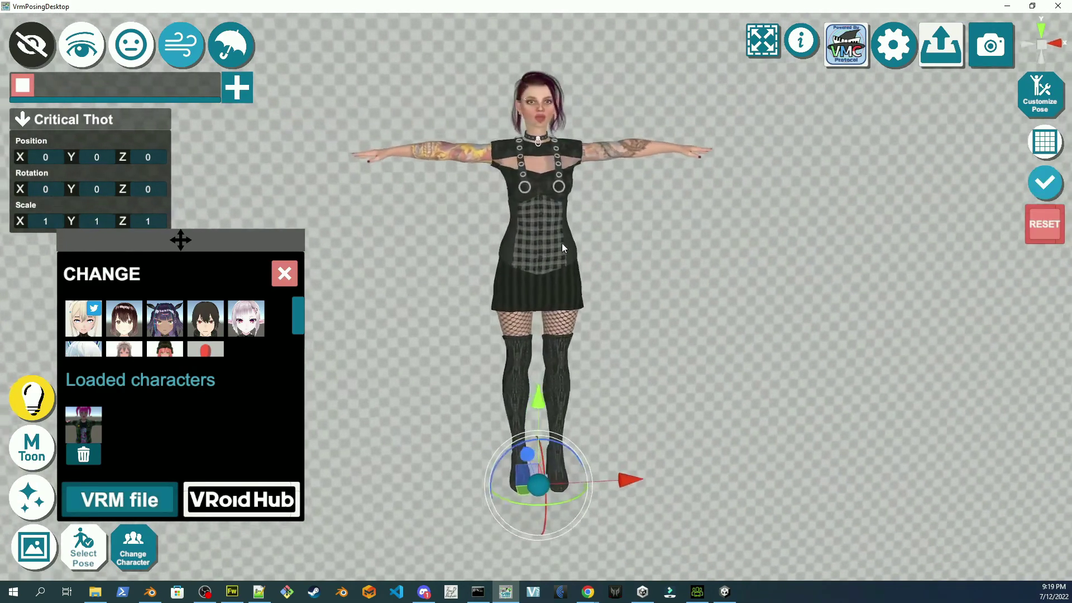
Open the pose library and try several standing poses on the character, ending with the crossed-arms, wide-legged stance.
right_click_drag(561, 243, 625, 240)
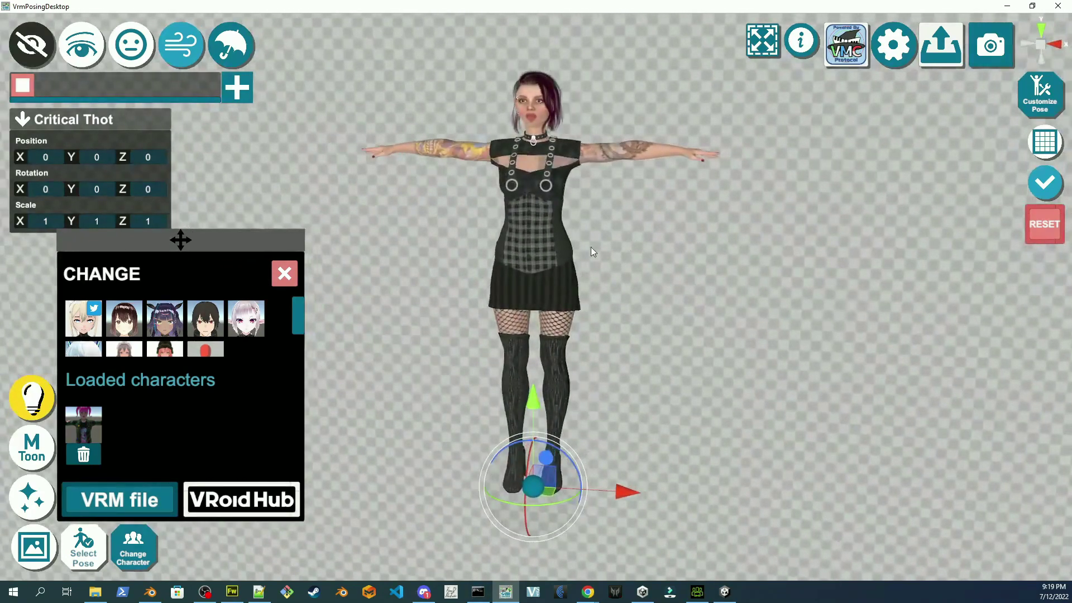
left_click(83, 550)
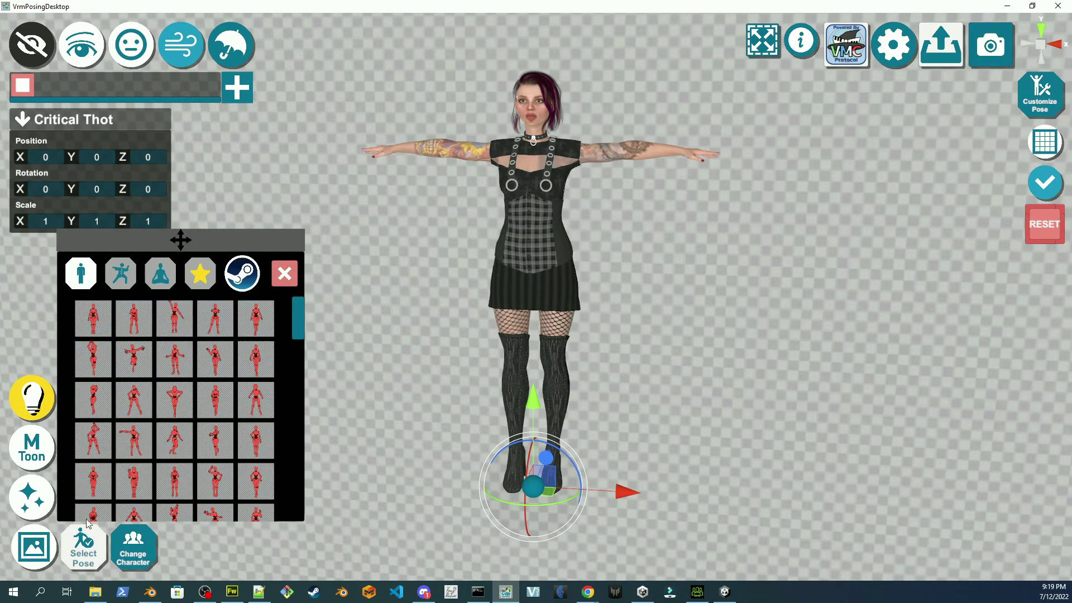
left_click(187, 362)
left_click(218, 405)
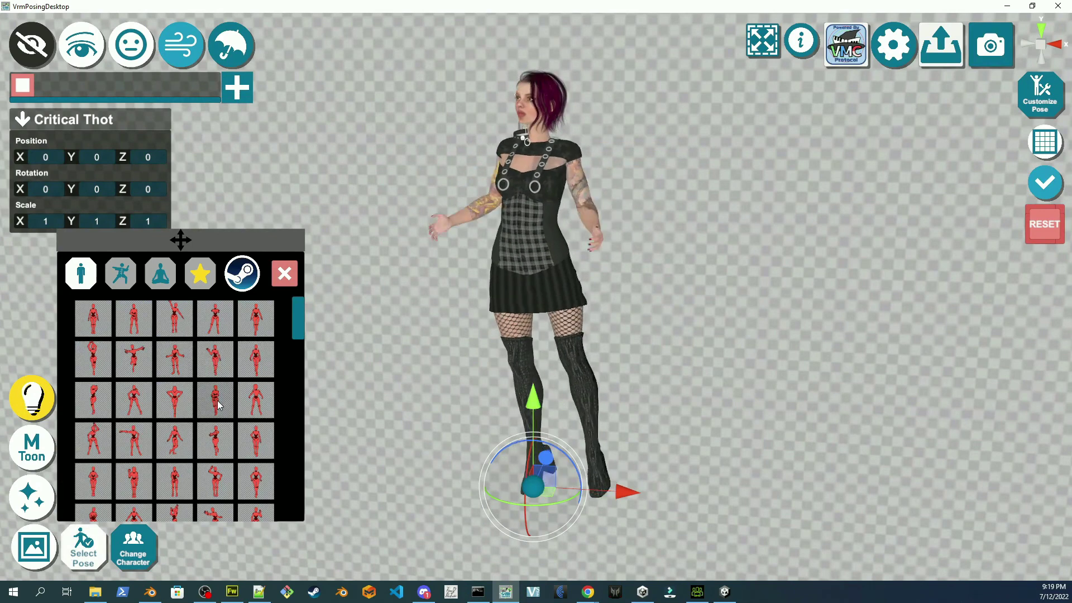
left_click(220, 436)
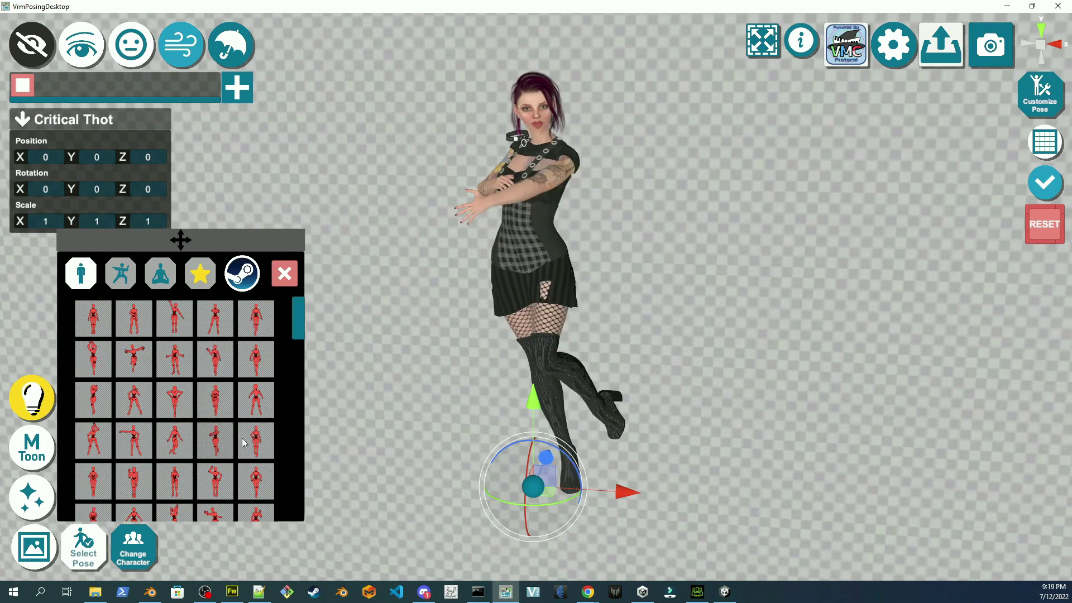
left_click(263, 442)
left_click(272, 406)
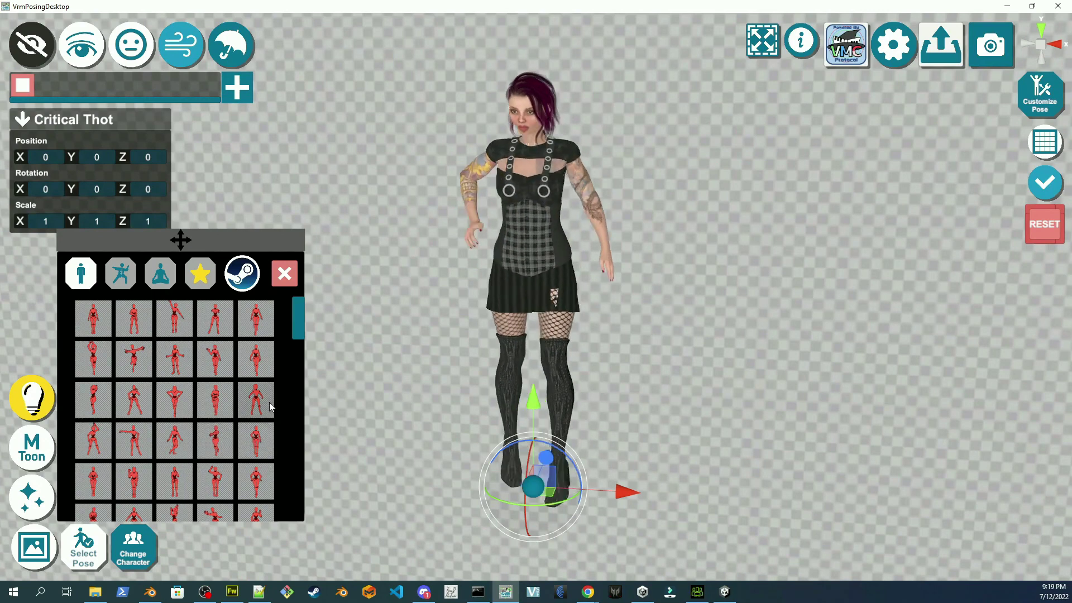
left_click(249, 358)
left_click(221, 322)
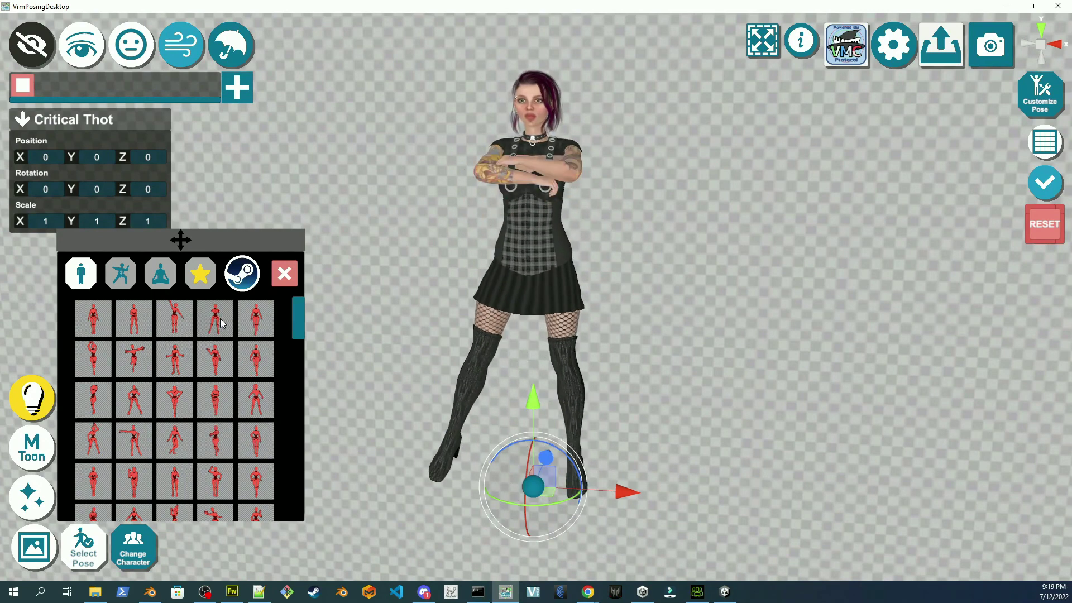
Try the poses in the first rows of the standing set, ending with the one-arm-raised leaning pose.
left_click(178, 323)
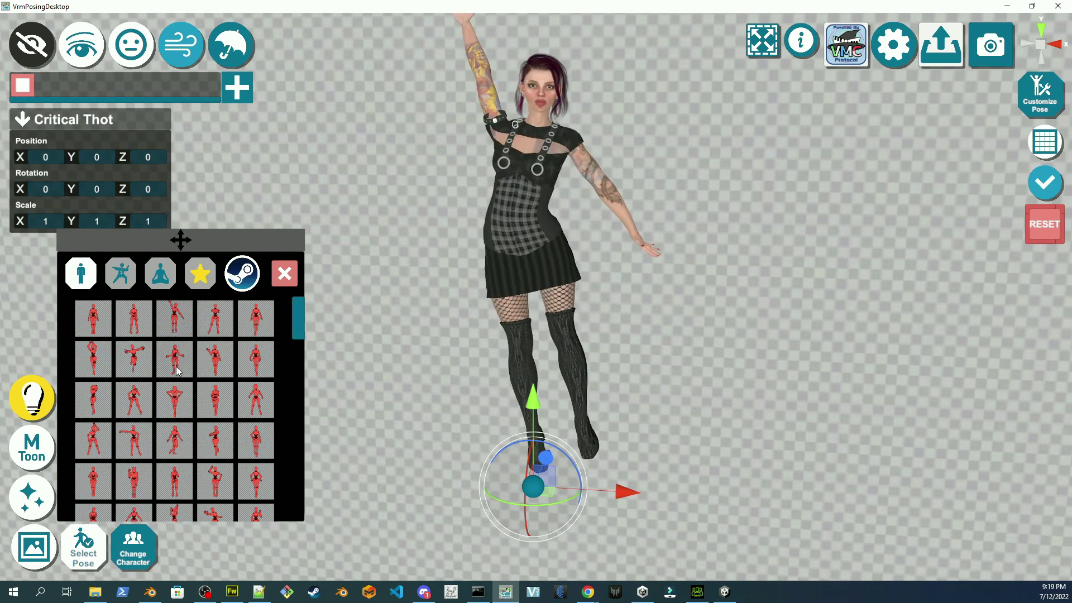
left_click(176, 370)
left_click(135, 368)
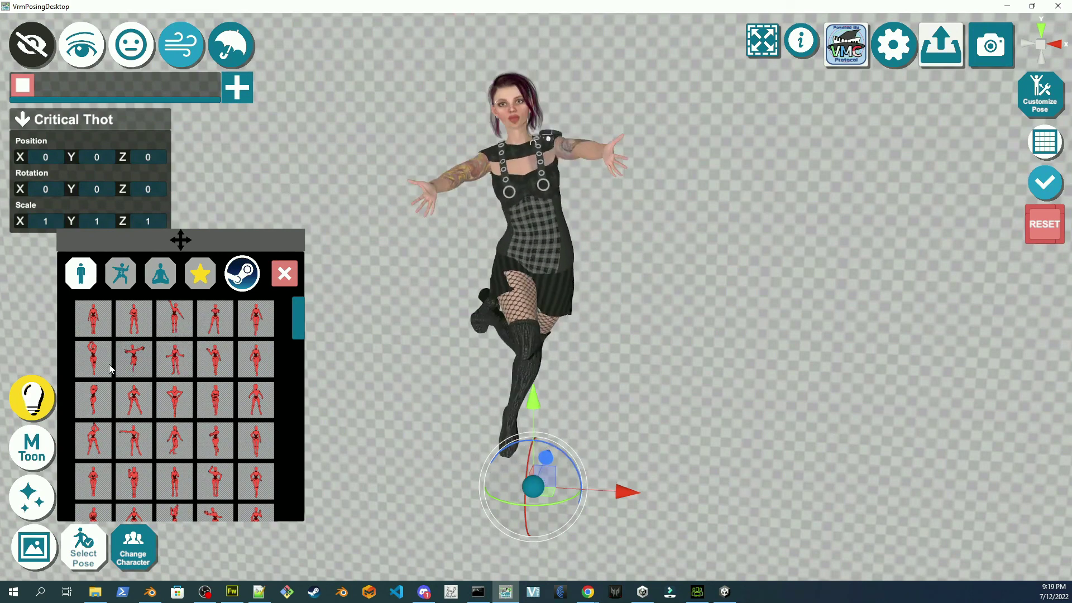
left_click(110, 369)
left_click(104, 326)
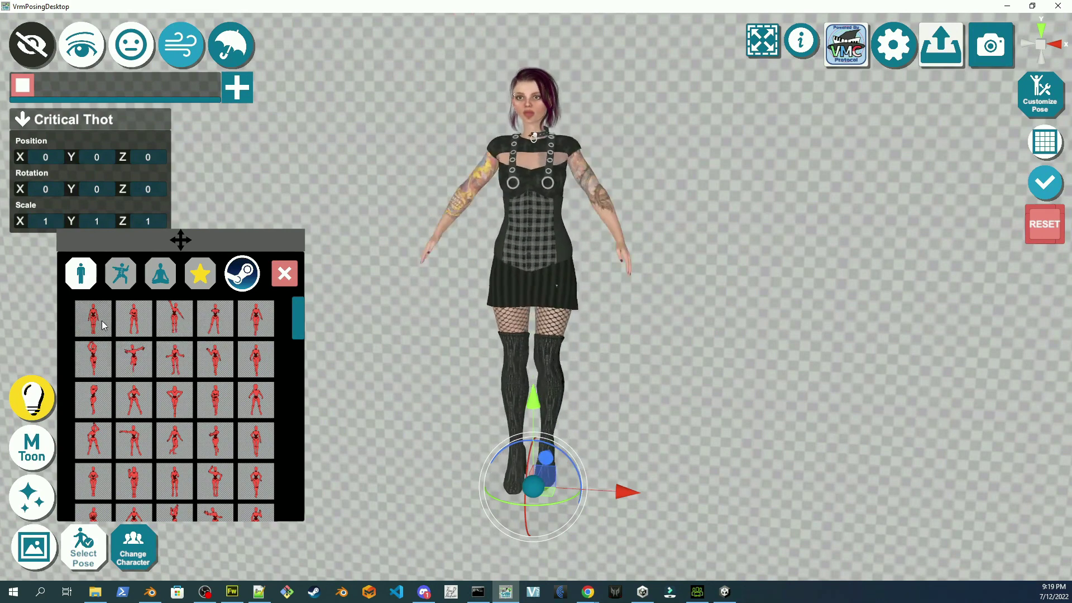
left_click(134, 321)
left_click(179, 322)
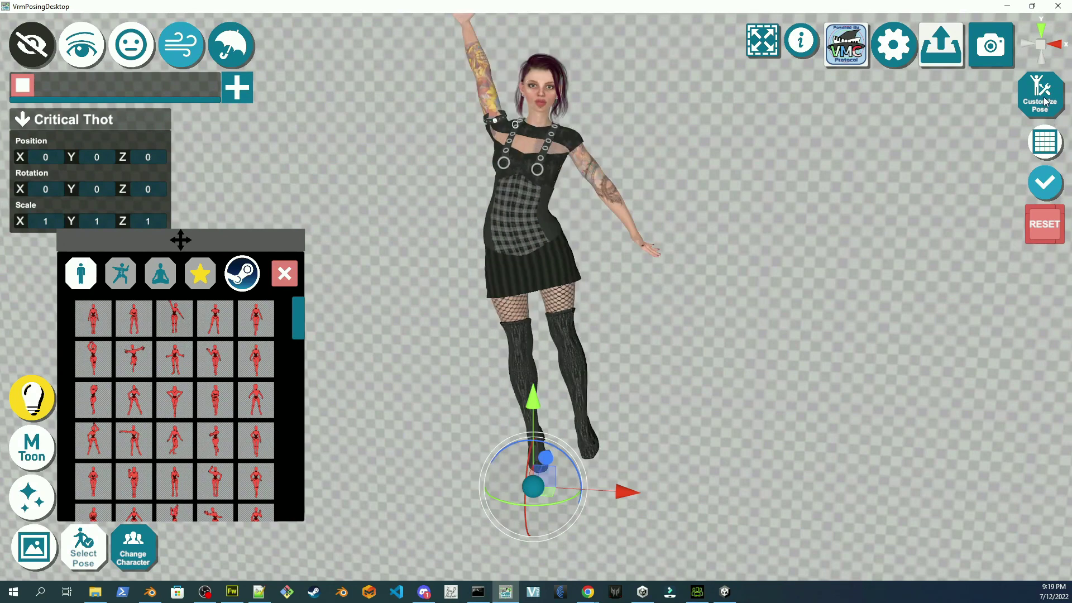
Enter pose customization, shift the whole body sideways and down, and move the raised hand outward and lower.
left_click(1045, 101)
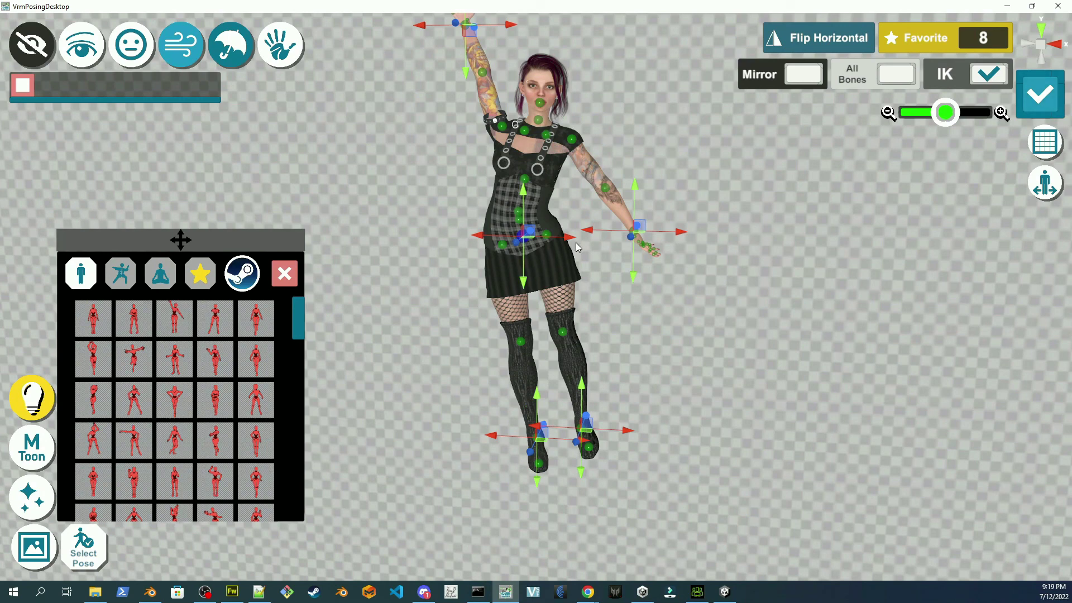
left_click_drag(535, 241, 573, 262)
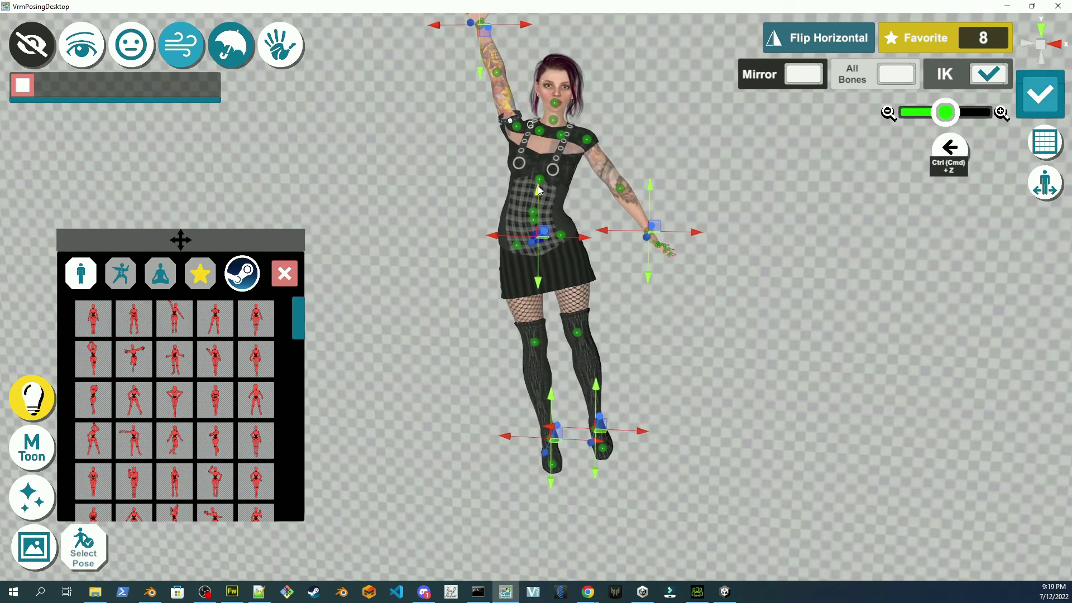
left_click_drag(538, 191, 539, 233)
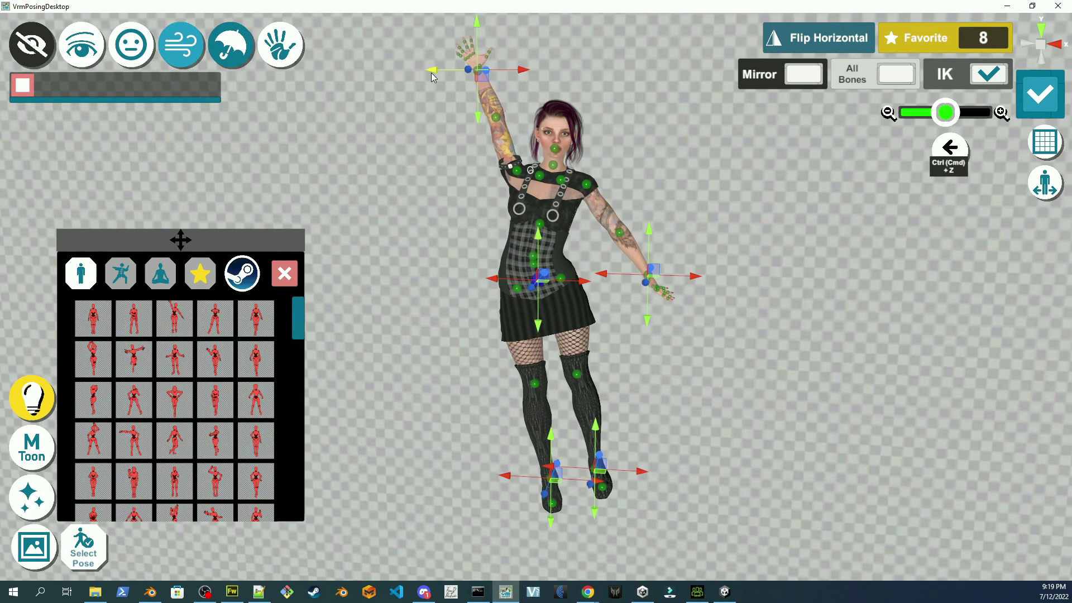
left_click_drag(433, 77, 225, 137)
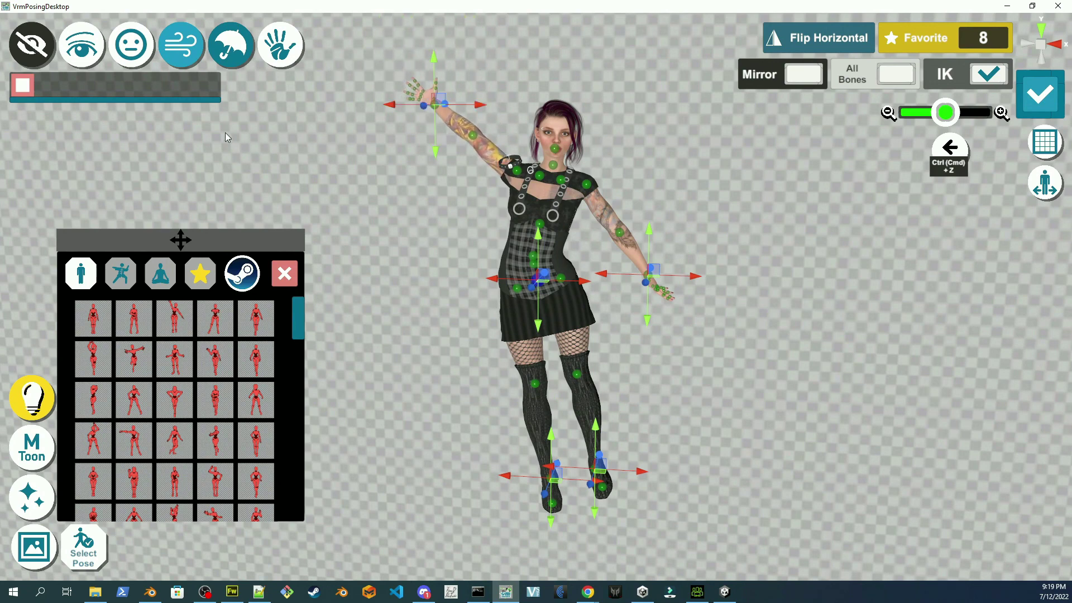
Open the facial expression settings and look through the SkinnedMeshRenderer shape list.
left_click(126, 61)
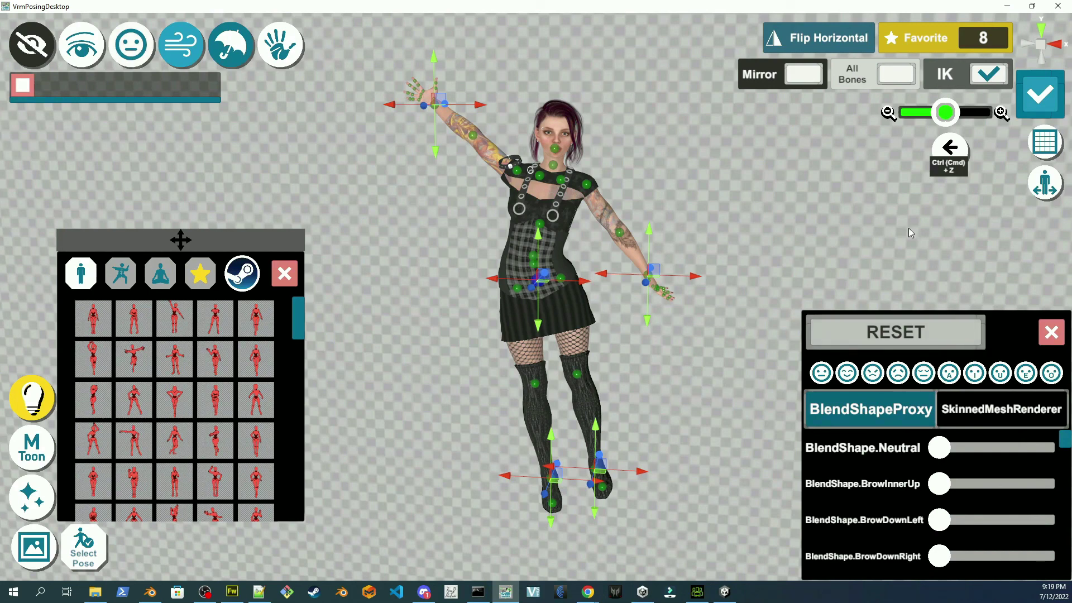
left_click(970, 414)
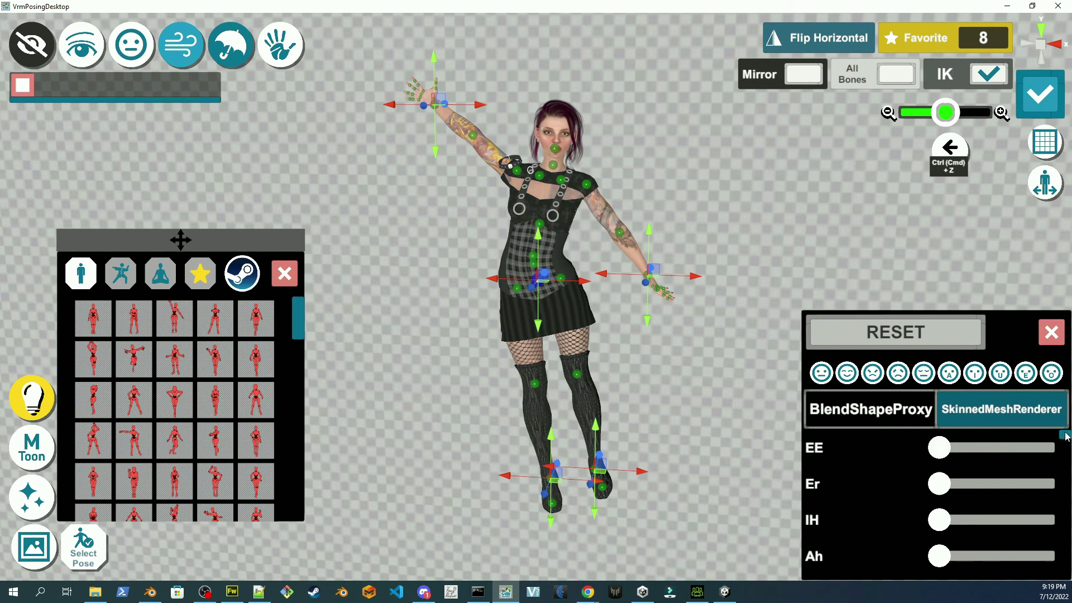
left_click_drag(1064, 435, 1058, 555)
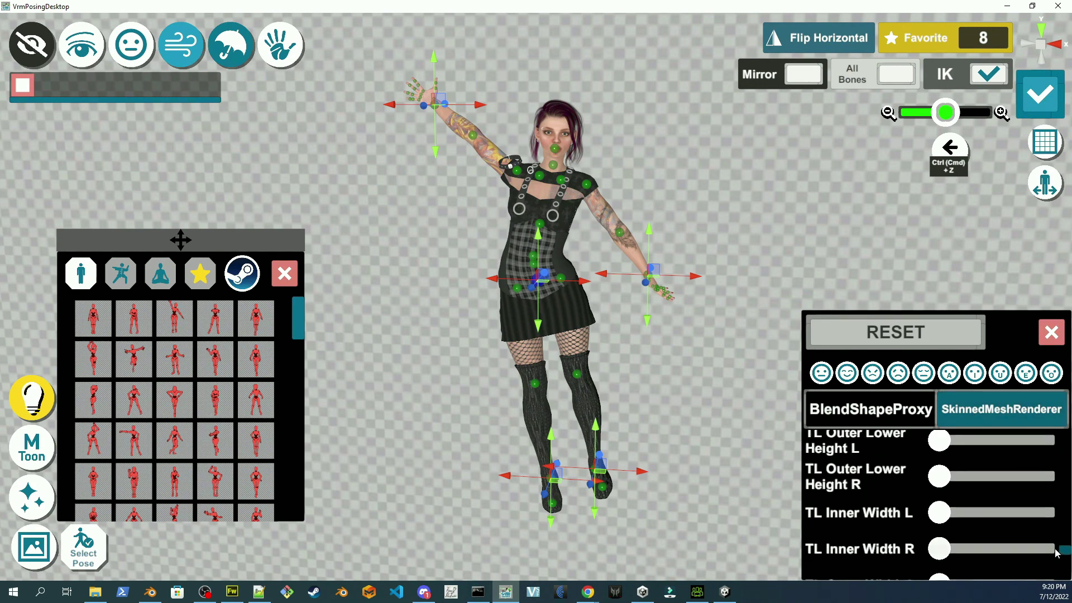
scroll(944, 503, "up", 8)
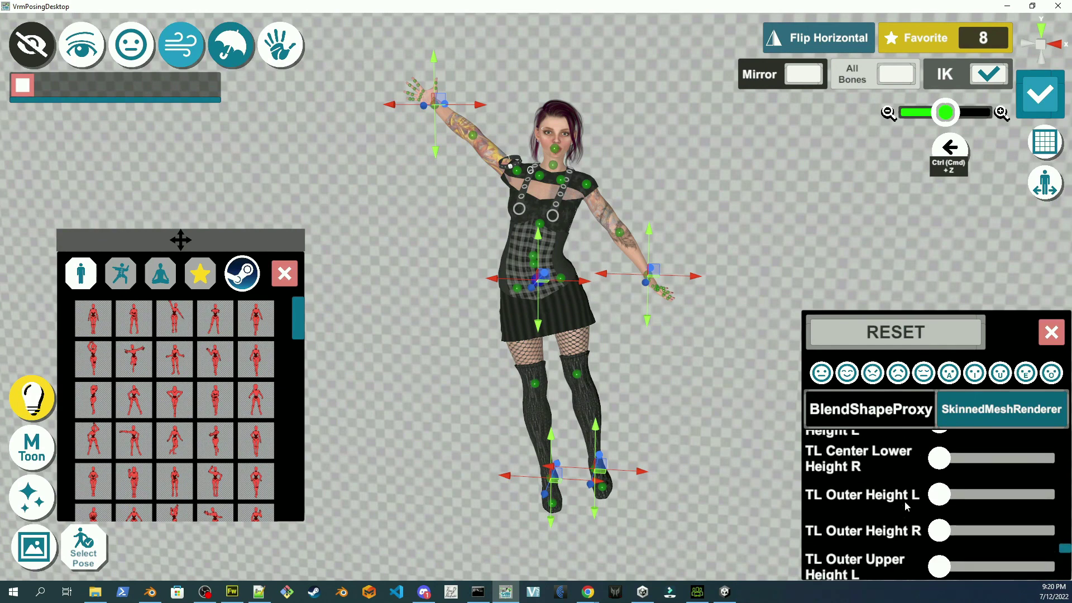
Examine the BlendShapeProxy list from the brow shapes through the cheek, jaw and mouth shapes.
left_click(914, 420)
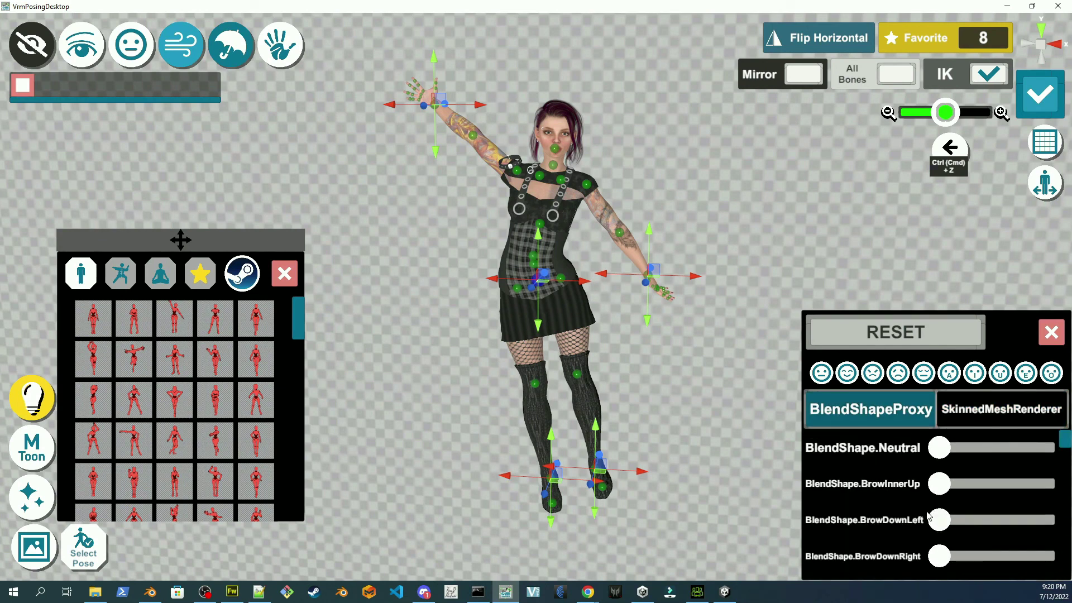
scroll(944, 475, "down", 3)
left_click_drag(946, 458, 907, 466)
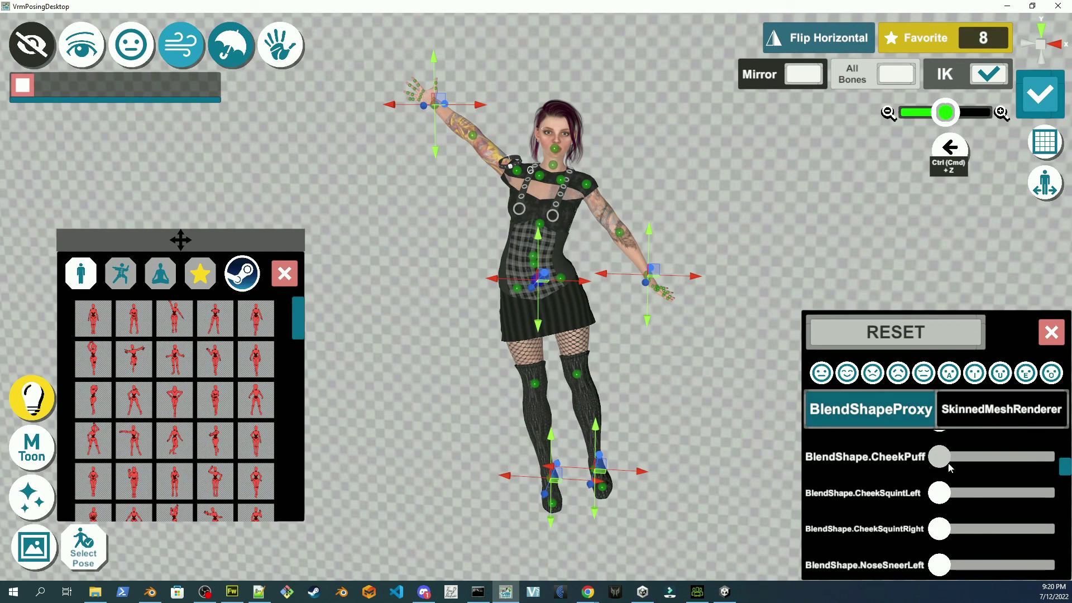
scroll(885, 514, "down", 6)
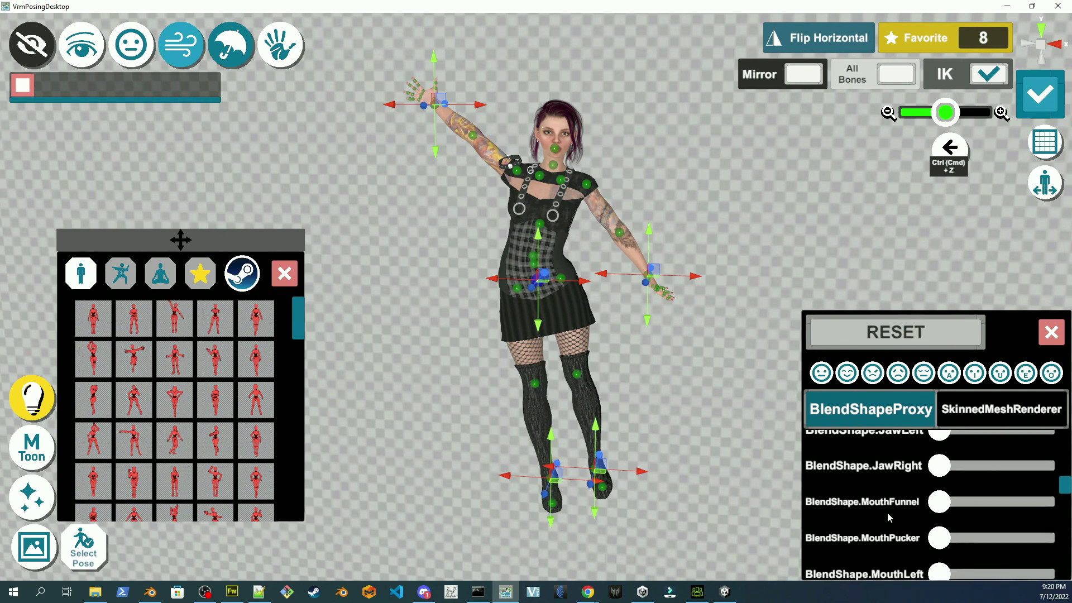
scroll(887, 511, "down", 3)
Try raising the MouthLeft shape in the SkinnedMeshRenderer list, and return to the BlendShapeProxy list.
left_click(994, 417)
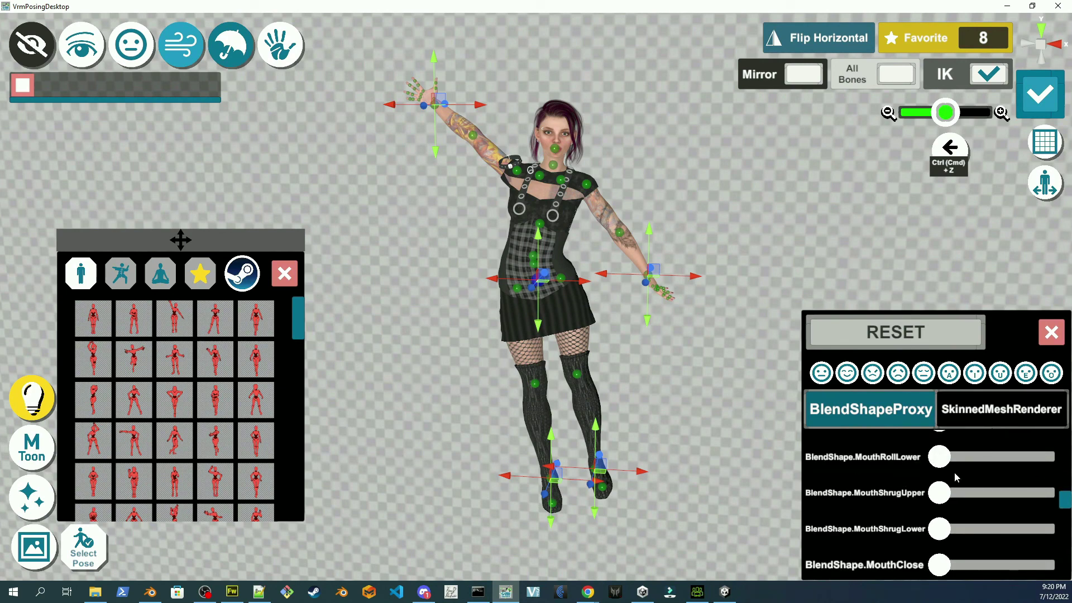
scroll(943, 488, "up", 5)
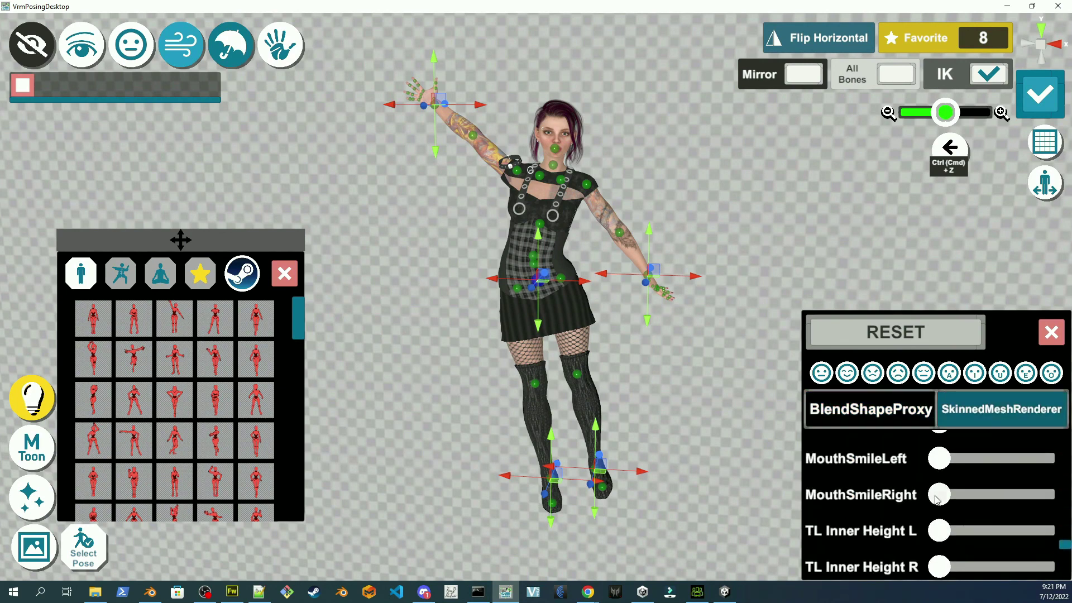
scroll(937, 499, "up", 1)
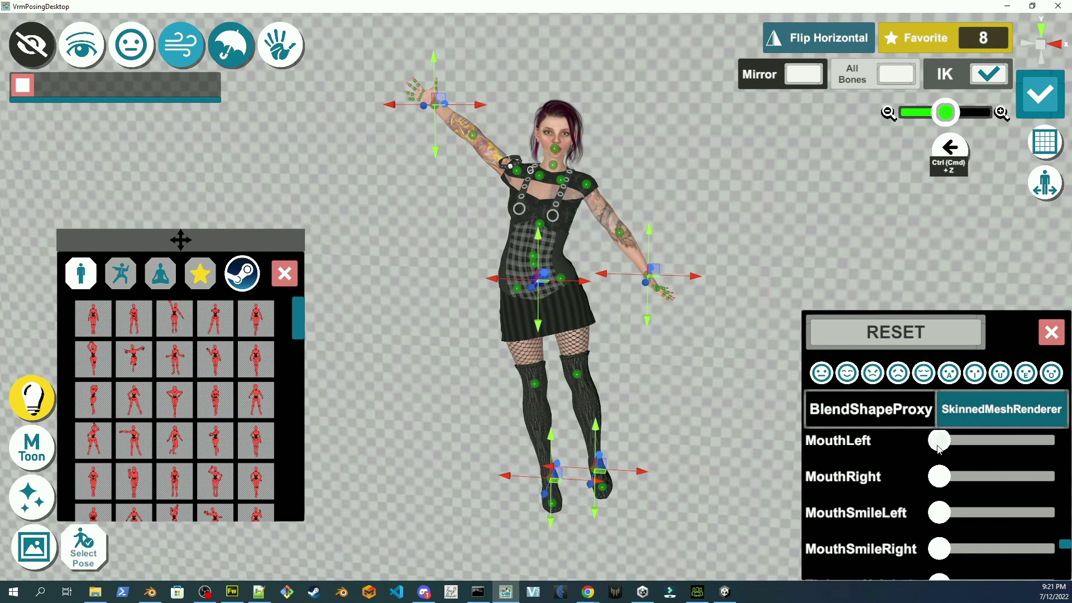
left_click_drag(939, 441, 1046, 441)
left_click(870, 409)
Try more standing poses on the character in customization mode, ending with the wide-legged stance with the head turned aside.
left_click(169, 317)
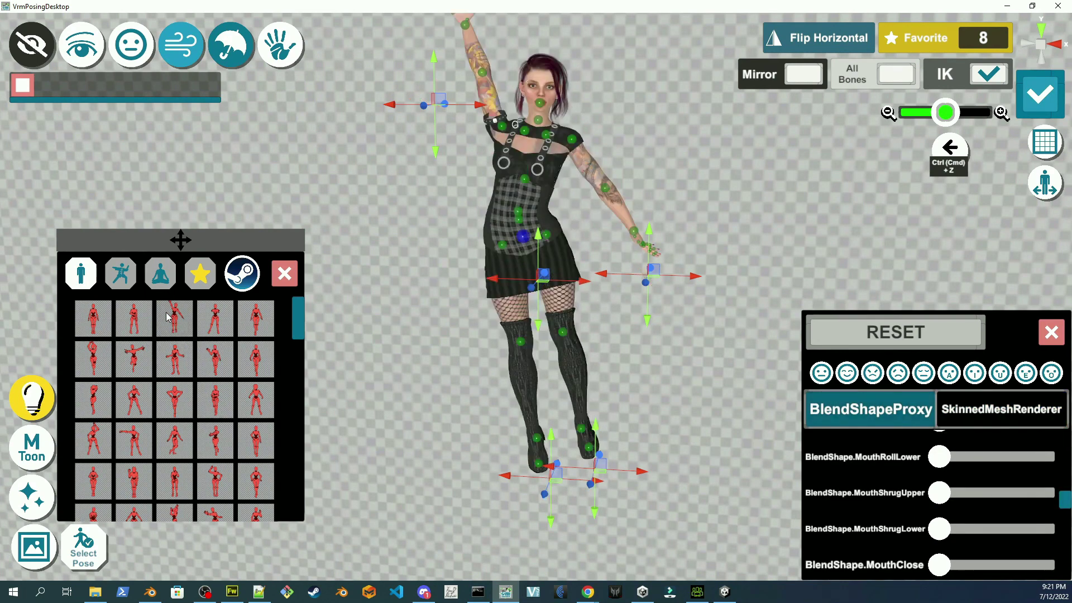
left_click(218, 405)
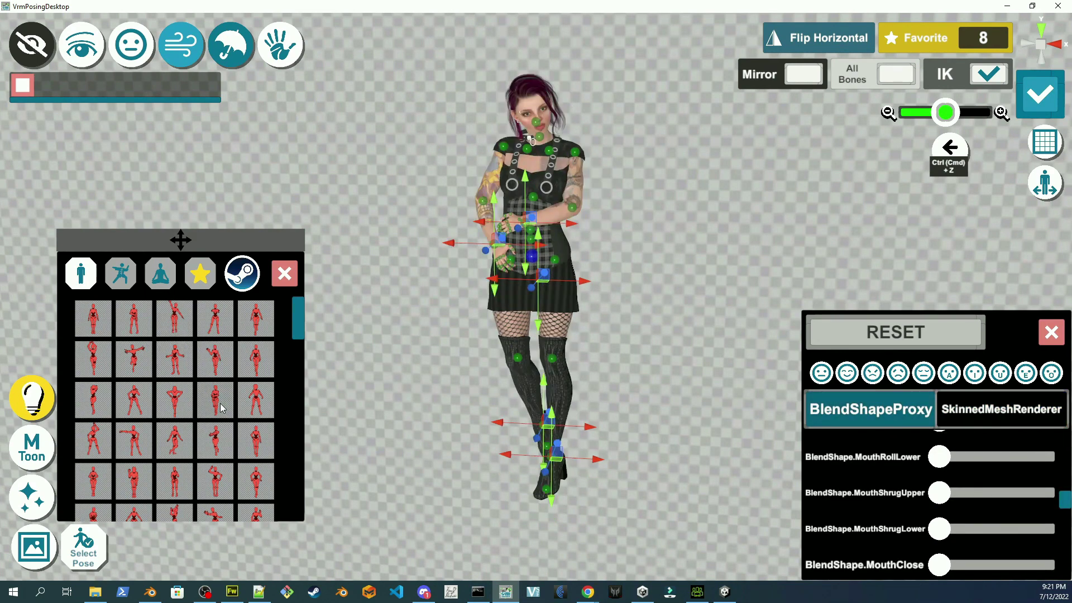
left_click(218, 445)
left_click(264, 450)
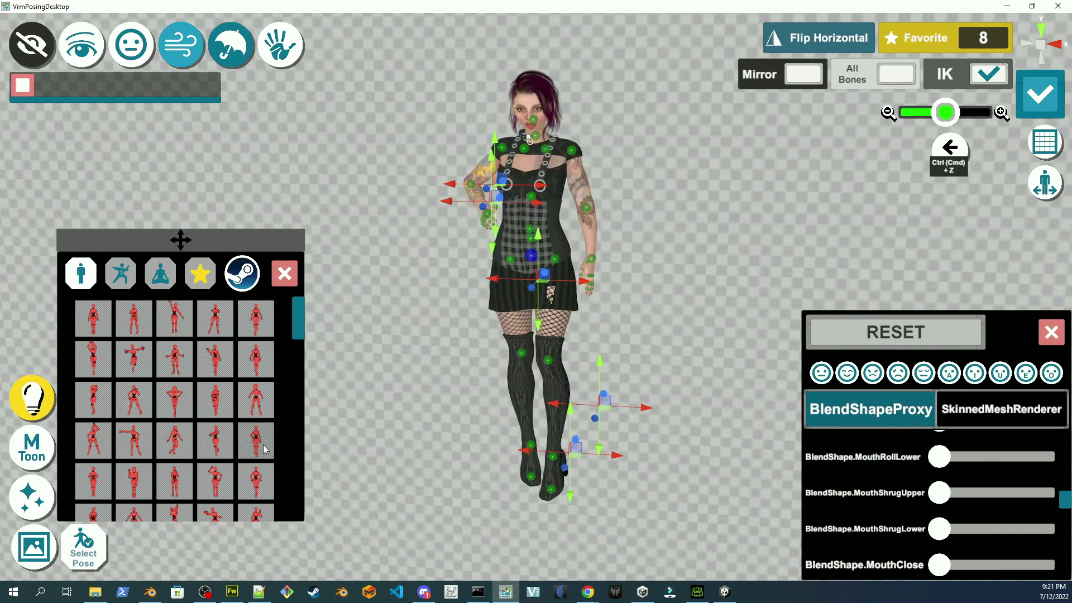
left_click(223, 481)
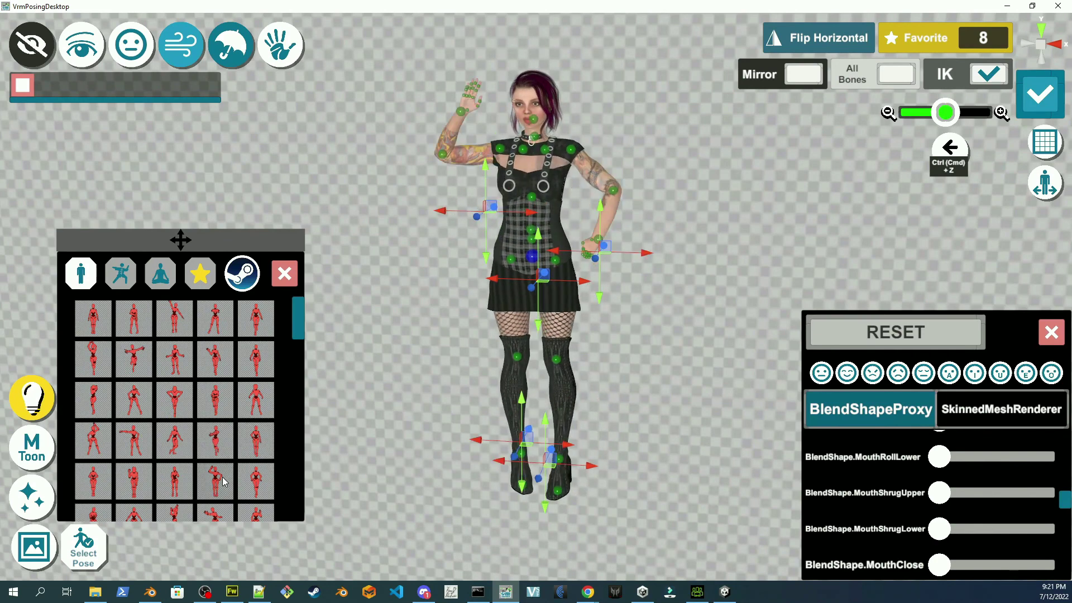
left_click(250, 408)
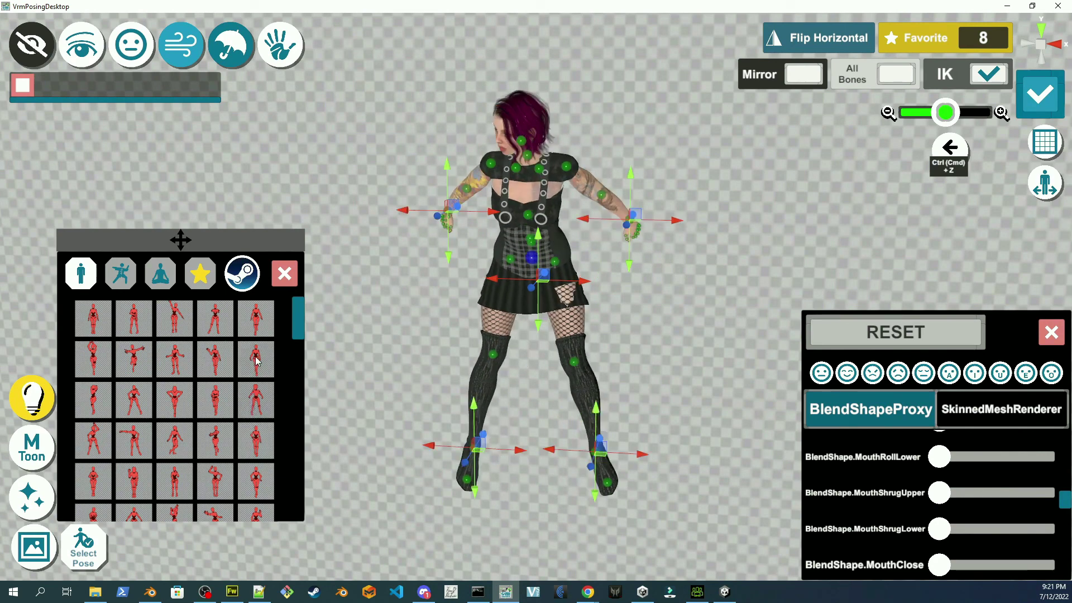